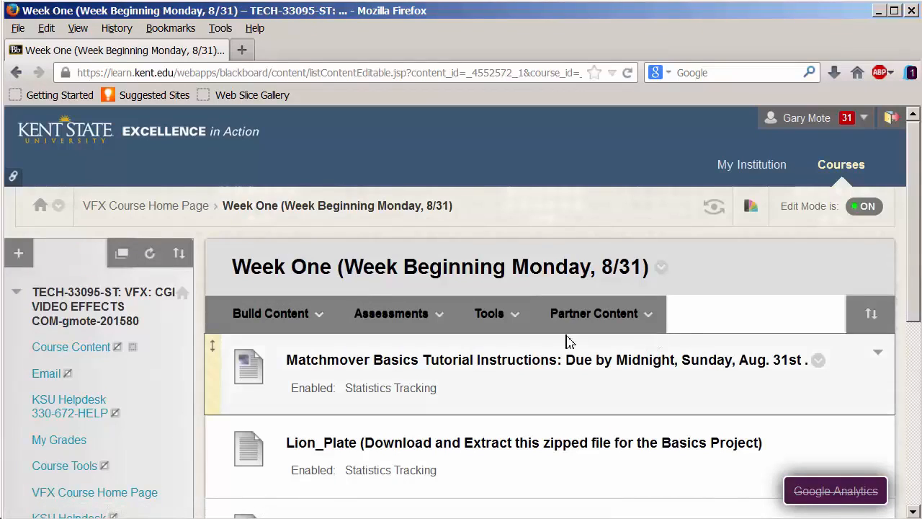
Download the Lion_Plate zip file from the Week One course page and save it to the Desktop
drag(912, 255, 885, 309)
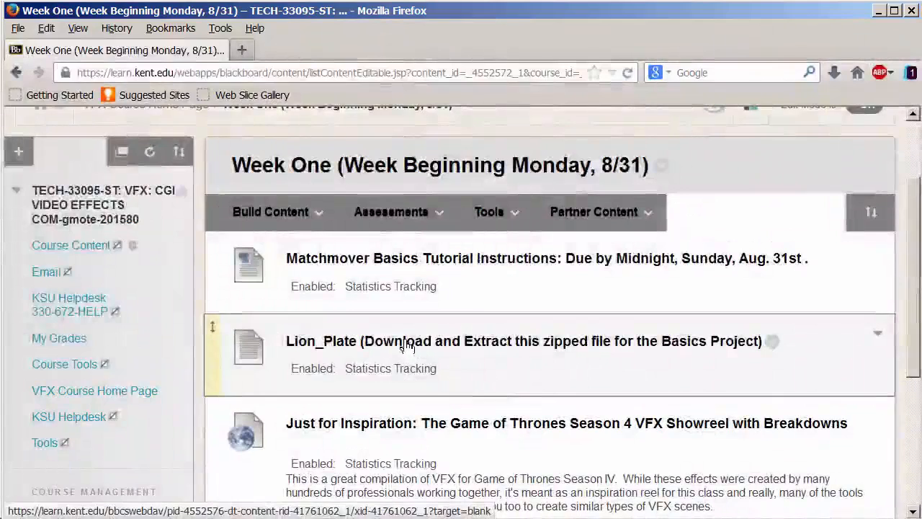
click(407, 344)
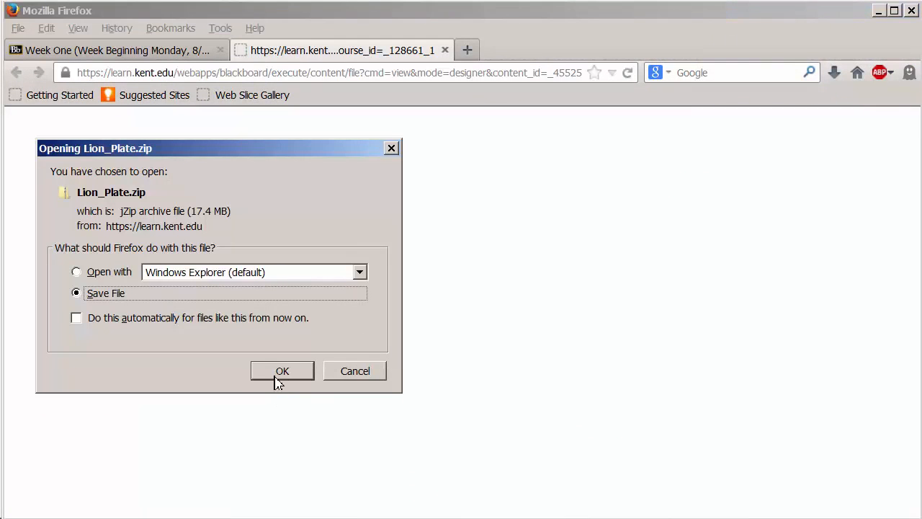
click(282, 371)
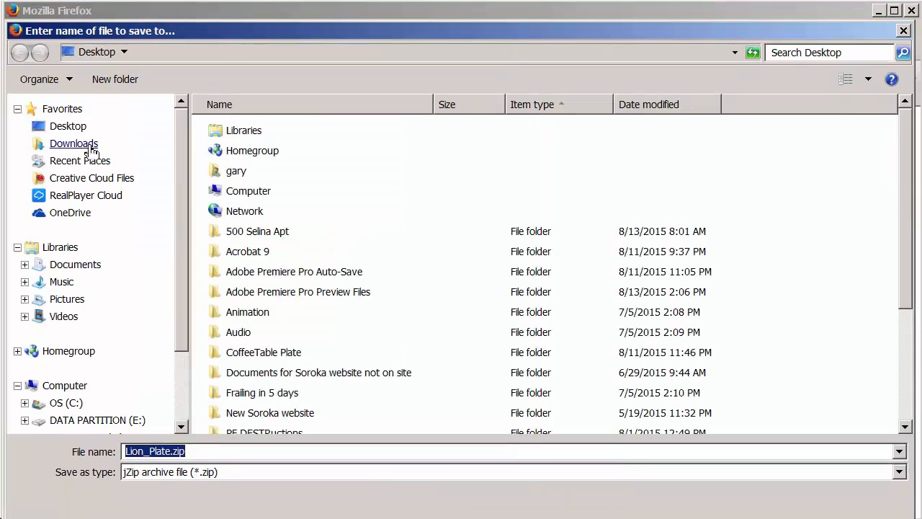
click(59, 132)
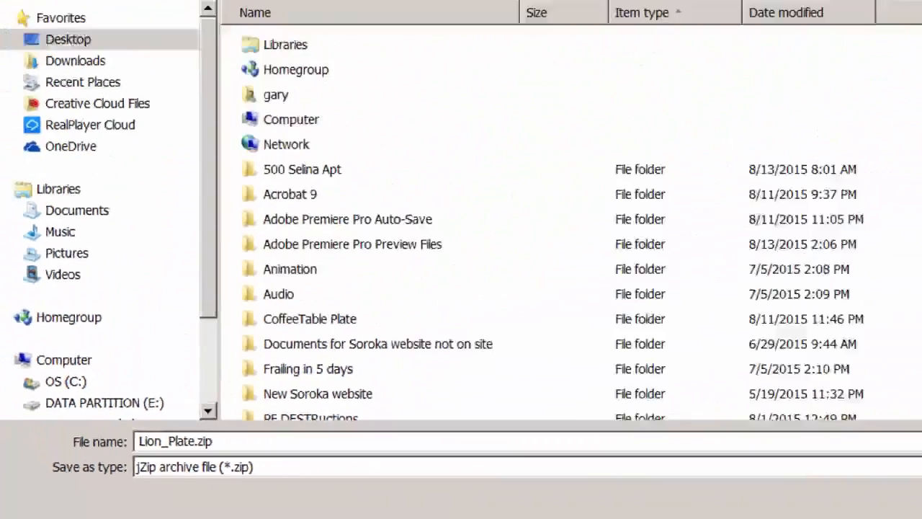
click(753, 507)
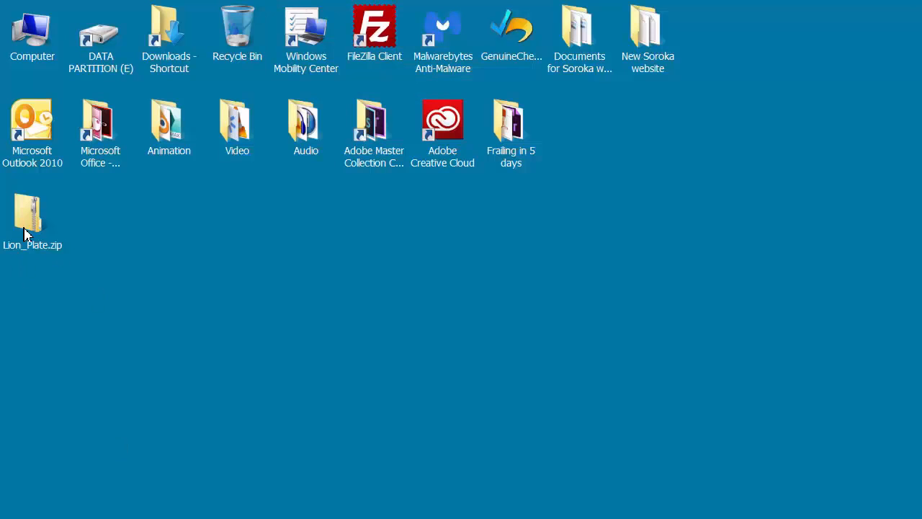
Extract Lion_Plate.zip directly to the Desktop, removing the Lion_Plate subfolder from the destination path
click(24, 231)
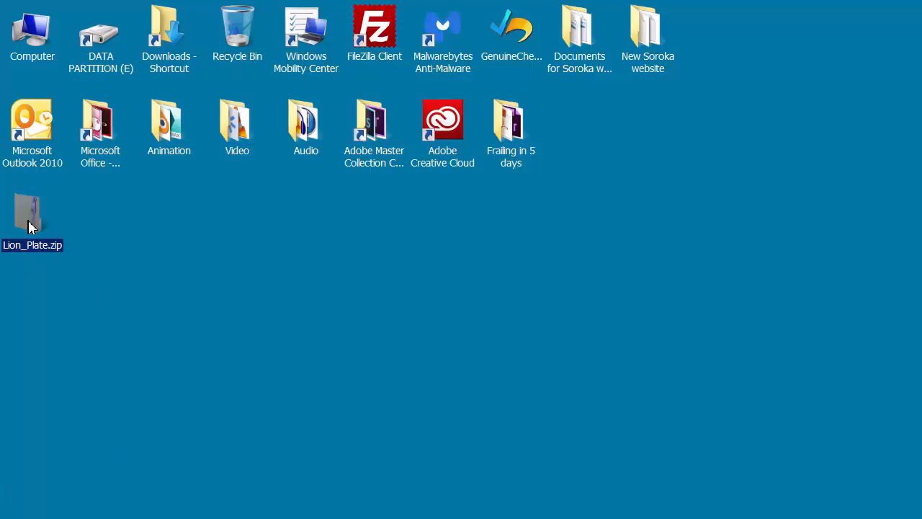
right_click(28, 227)
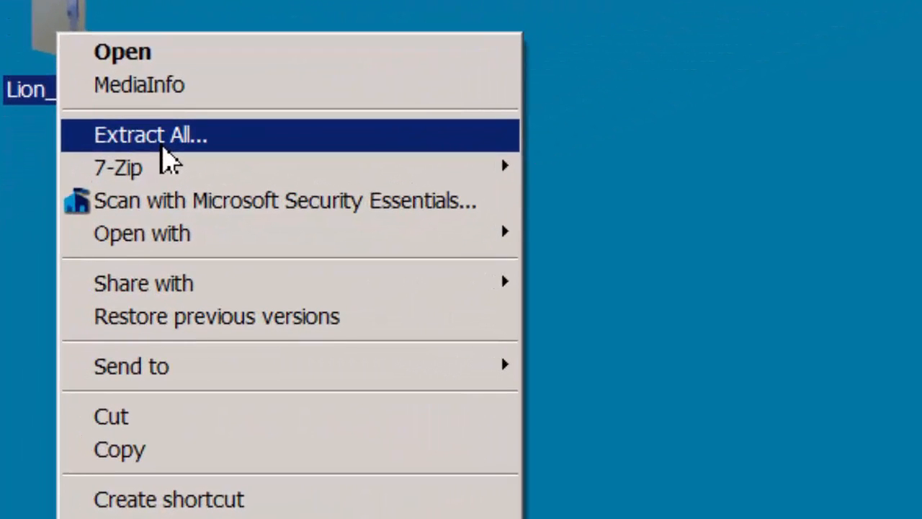
click(161, 143)
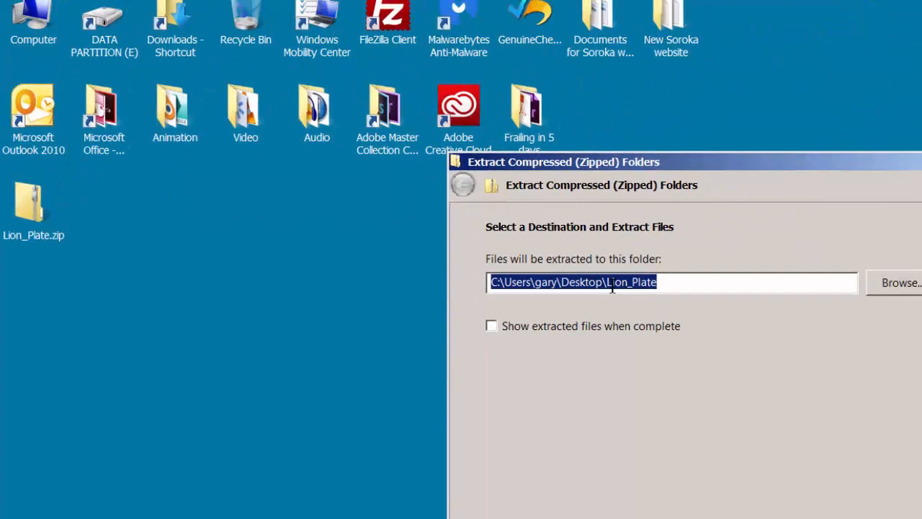
click(608, 283)
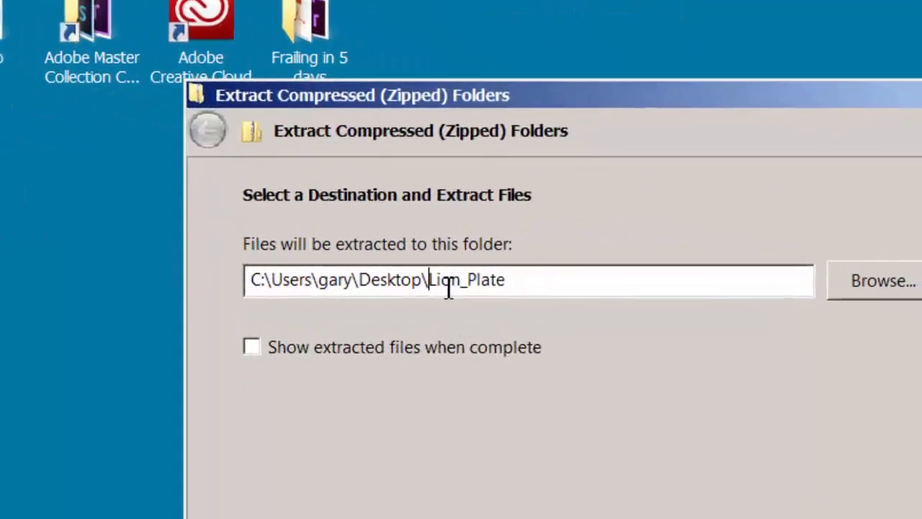
drag(438, 281, 542, 283)
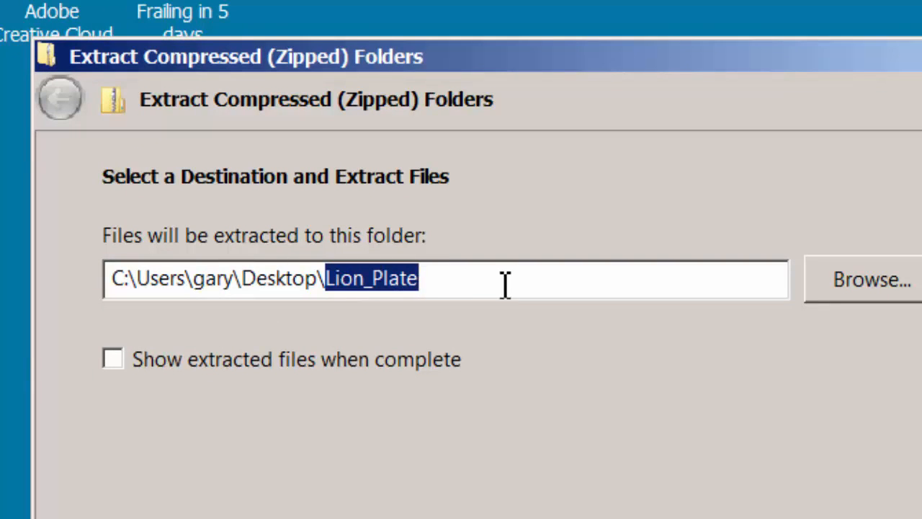
click(445, 281)
key(BackSpace)
key(BackSpace)
key(BackSpace)
key(BackSpace)
key(BackSpace)
key(BackSpace)
key(BackSpace)
key(BackSpace)
key(BackSpace)
key(BackSpace)
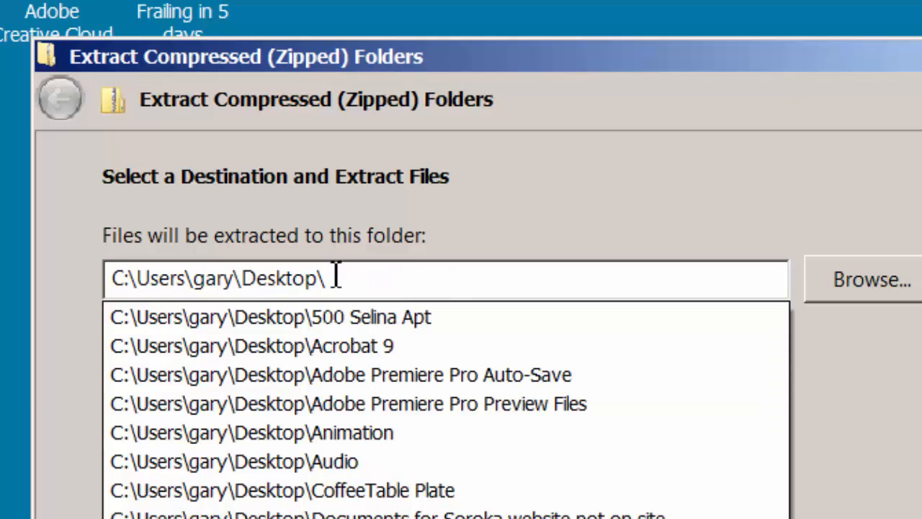
click(873, 428)
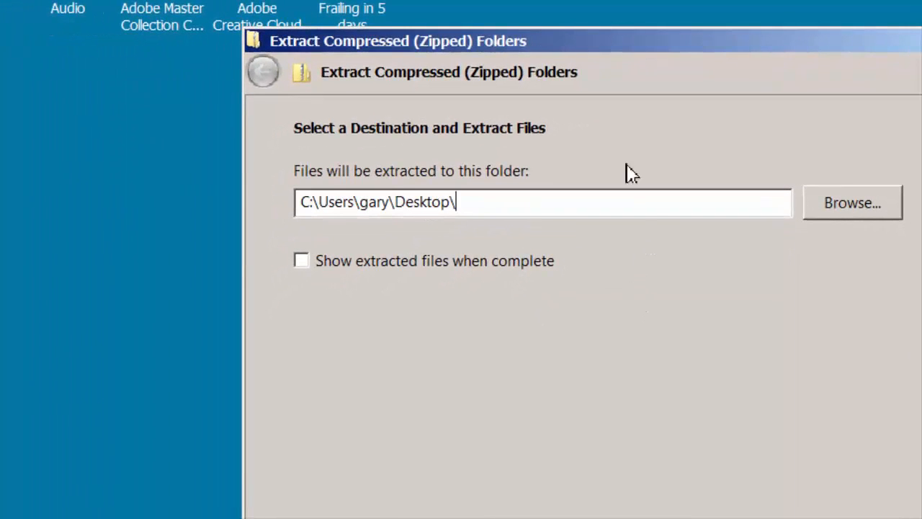
drag(669, 65, 575, 0)
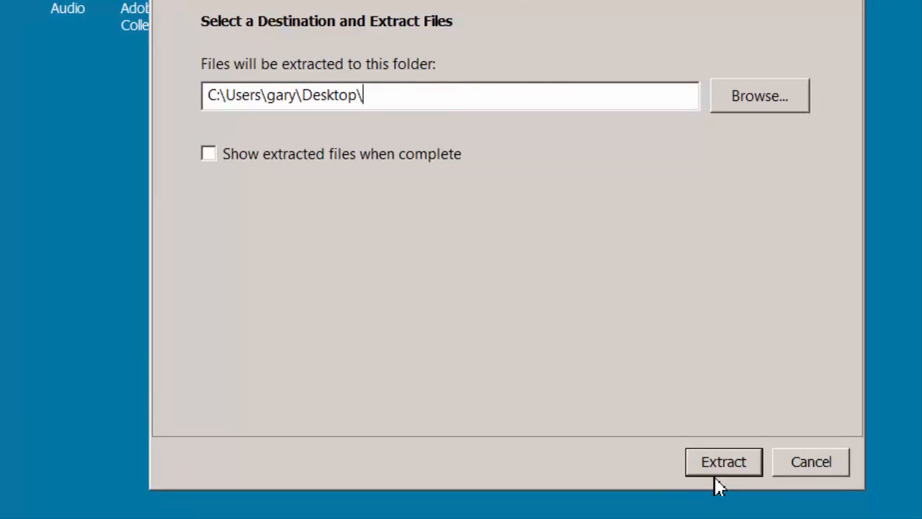
click(719, 480)
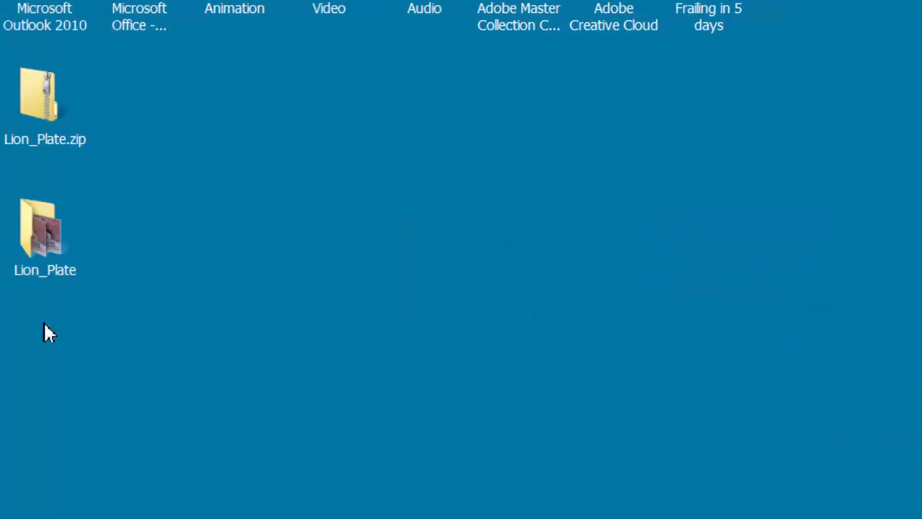
Move the extracted Lion_Plate folder away from the zip file and look through its numbered lion image files
drag(42, 236, 235, 239)
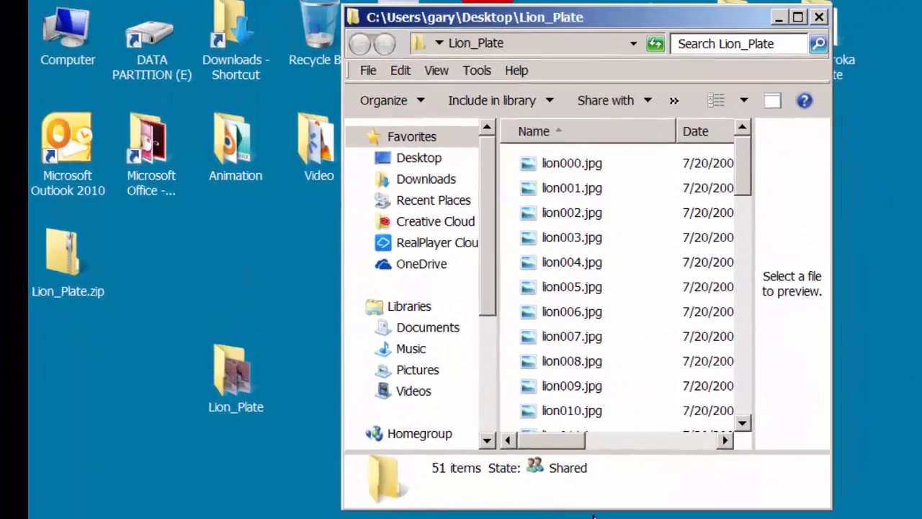
drag(593, 509, 593, 518)
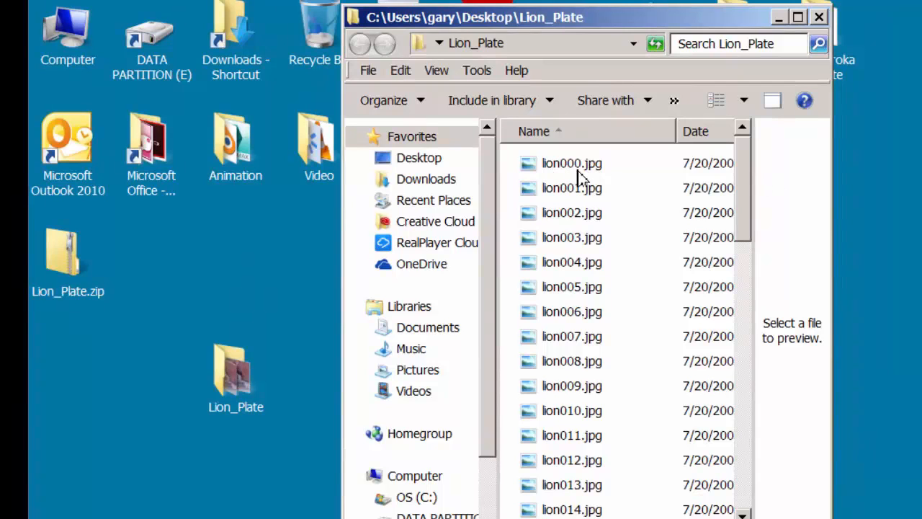
drag(749, 181, 755, 508)
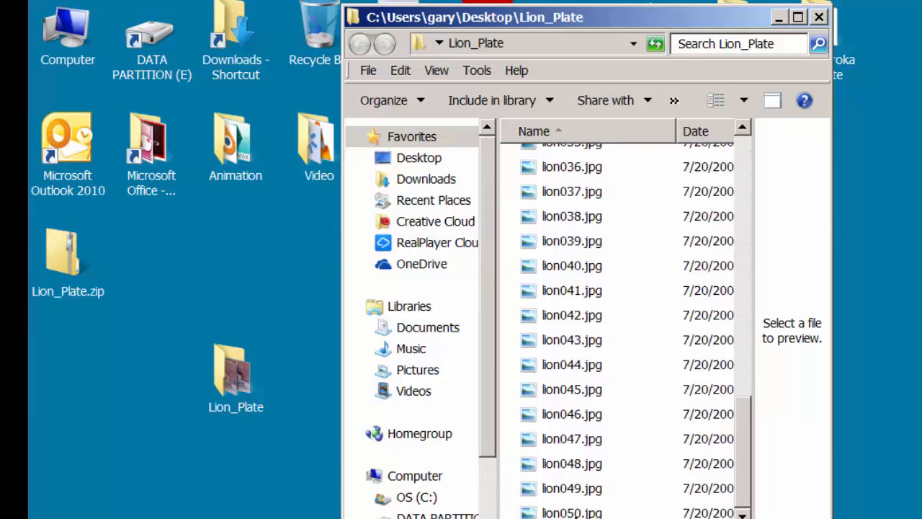
drag(754, 480, 723, 189)
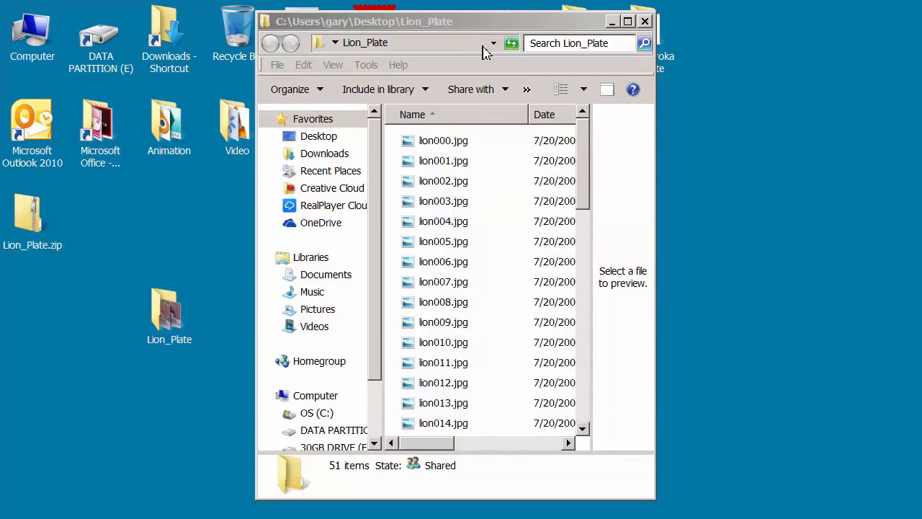
Create a project folder on the 30GB DRIVE (F:), named with the owner's last name followed by _Basics
drag(483, 32, 368, 31)
double_click(32, 36)
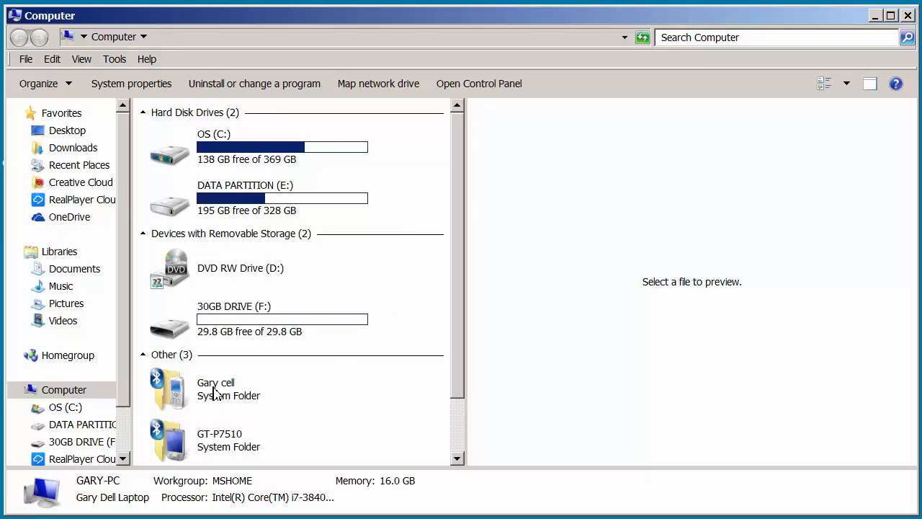
double_click(176, 331)
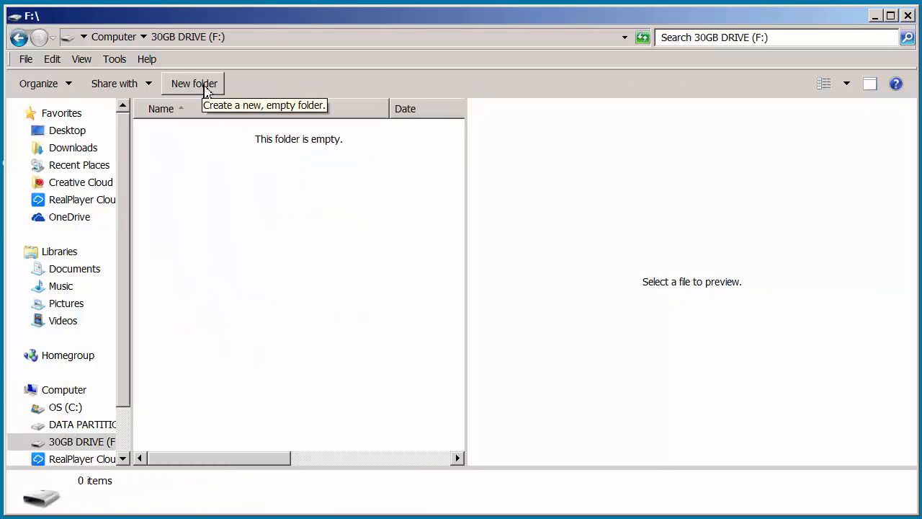
click(205, 87)
text(M)
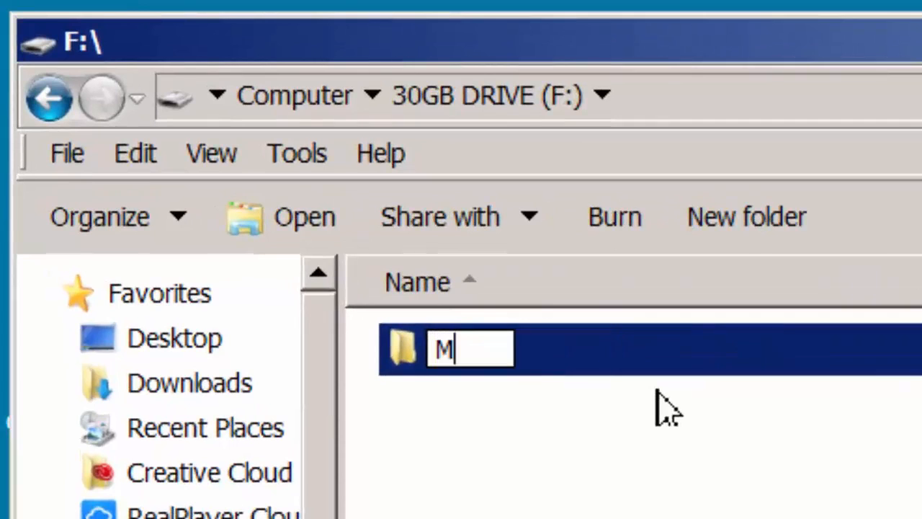
text(ote_)
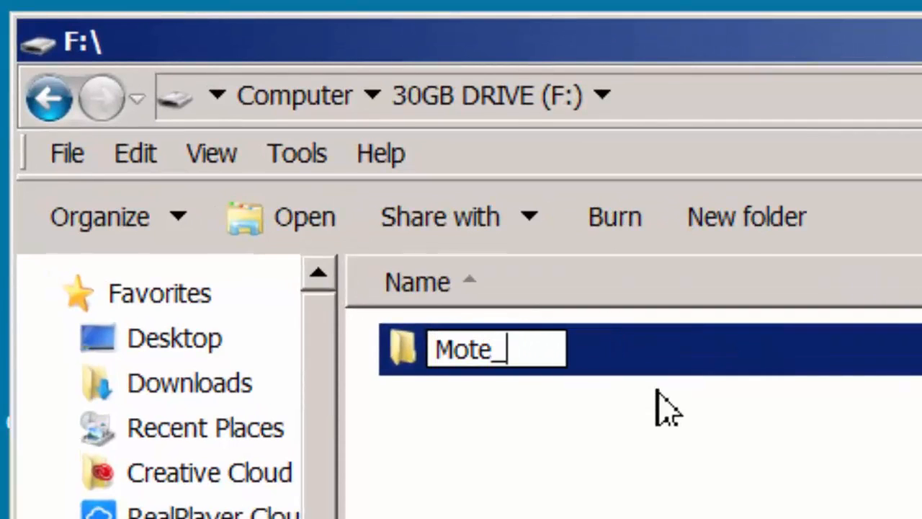
text(Basic)
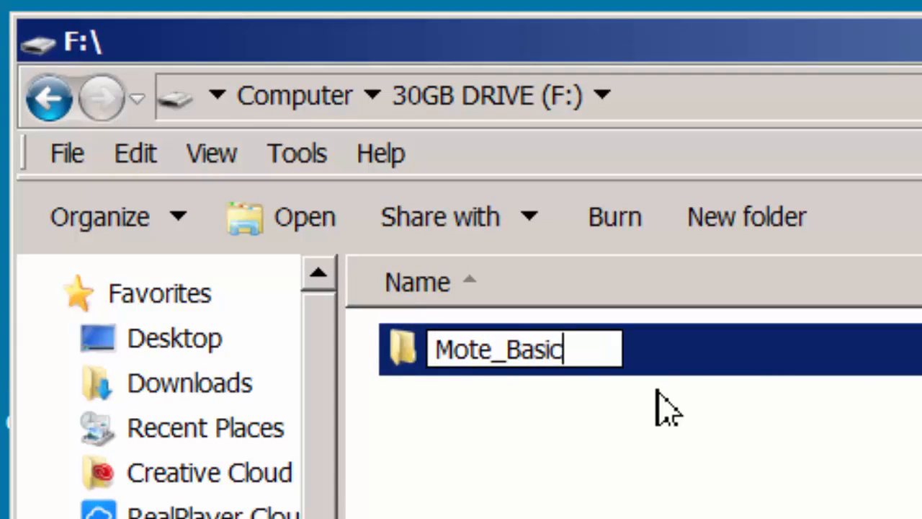
text(s)
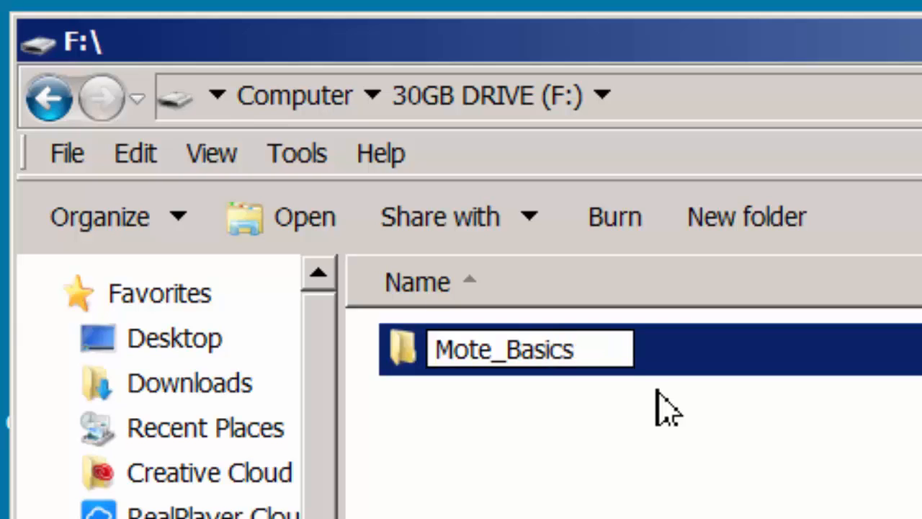
click(511, 454)
click(418, 362)
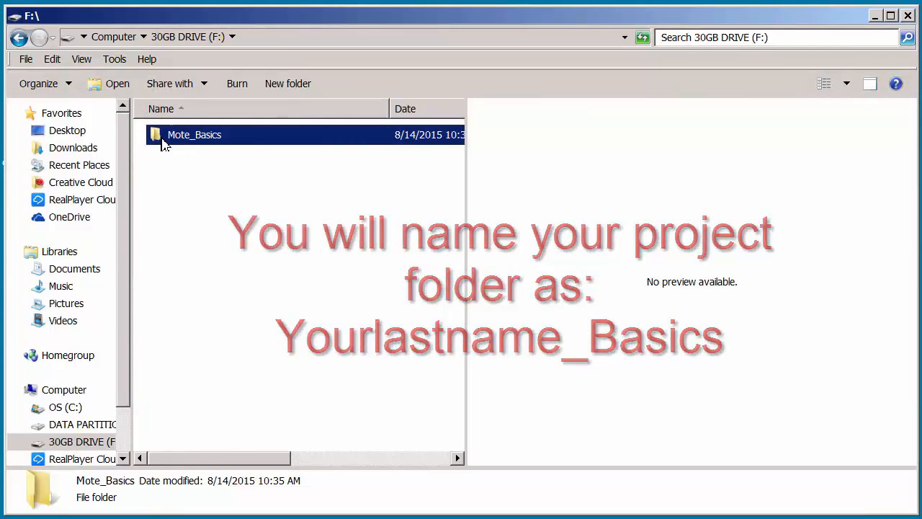
Copy the Lion_Plate folder from the Desktop into the new _Basics project folder on the 30GB drive
double_click(158, 138)
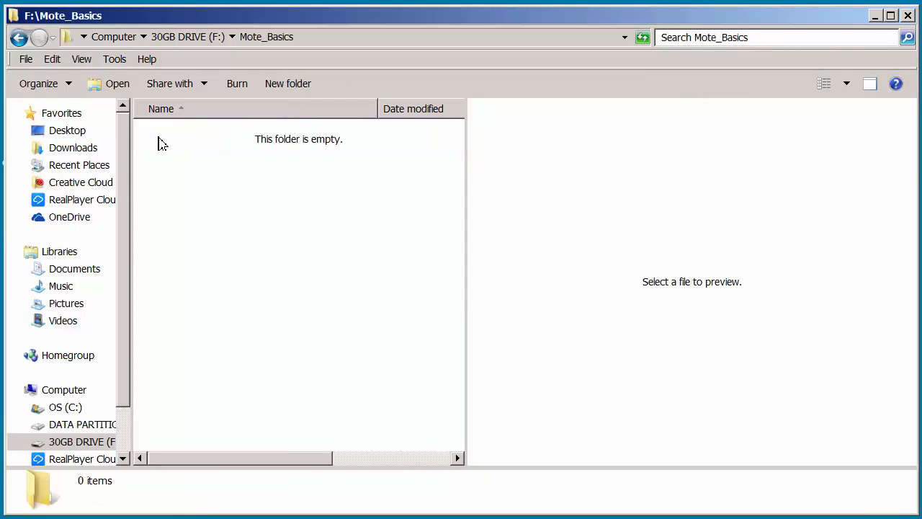
drag(225, 16, 572, 32)
click(373, 11)
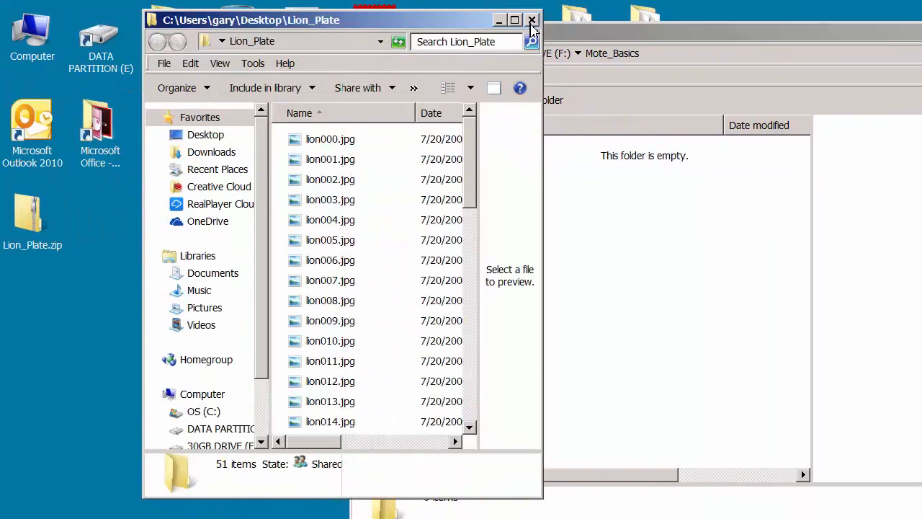
click(531, 18)
click(164, 317)
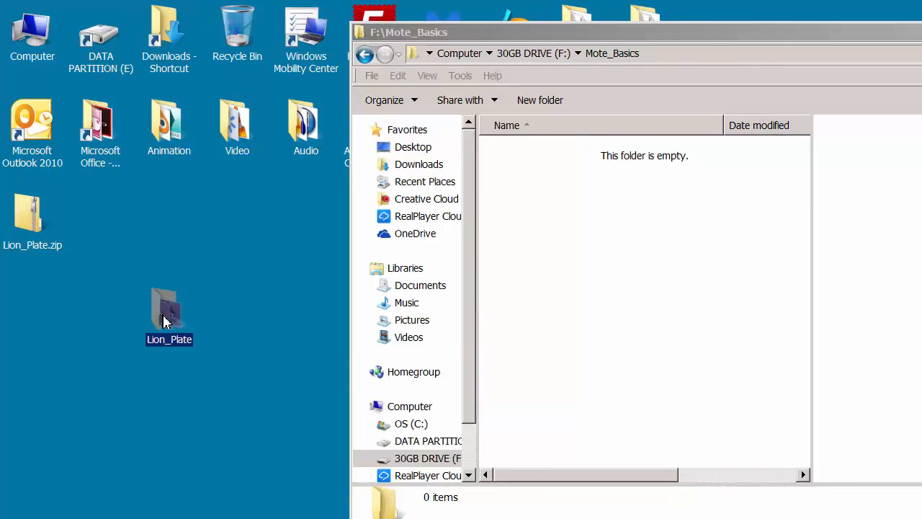
click(548, 205)
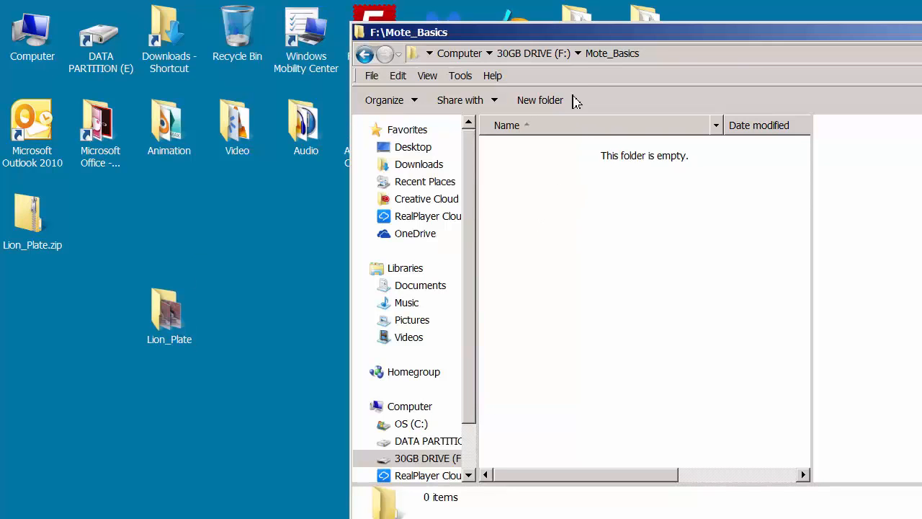
key(ctrl+v)
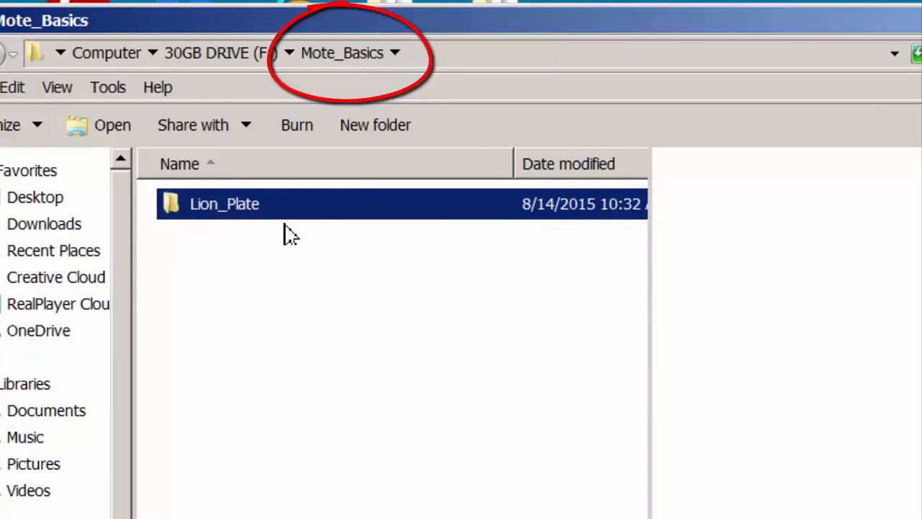
Discard Lion_Plate.zip from the Desktop into the Recycle Bin
click(3, 54)
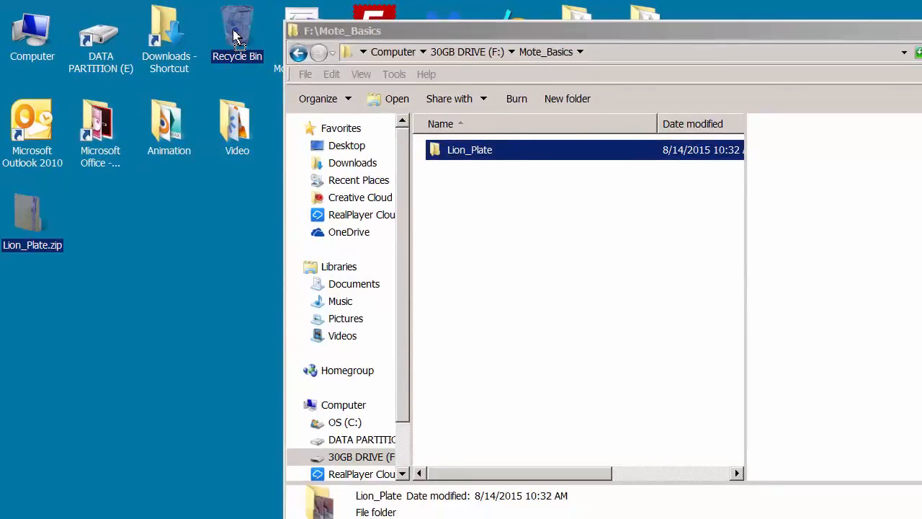
drag(234, 31, 233, 31)
drag(617, 31, 368, 22)
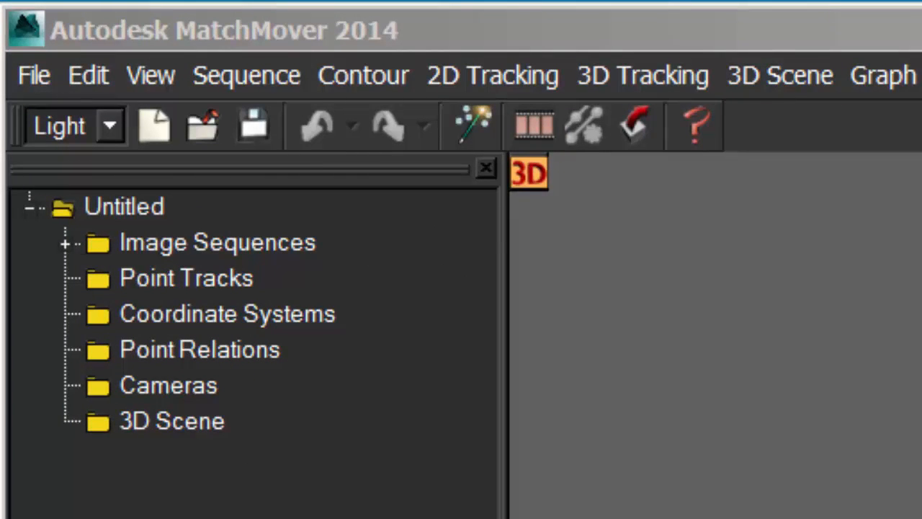
Set the 3D Up Axis to Z in the user preferences and accept the change
click(105, 80)
click(231, 333)
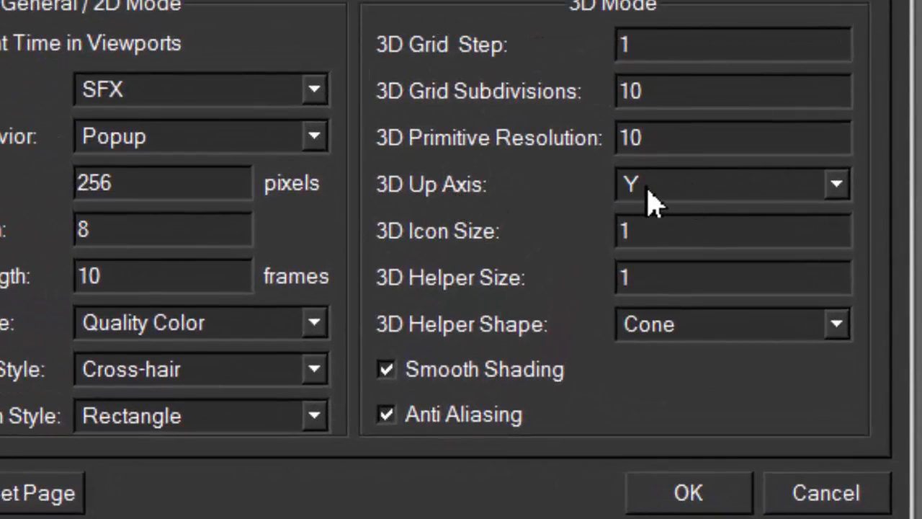
click(838, 189)
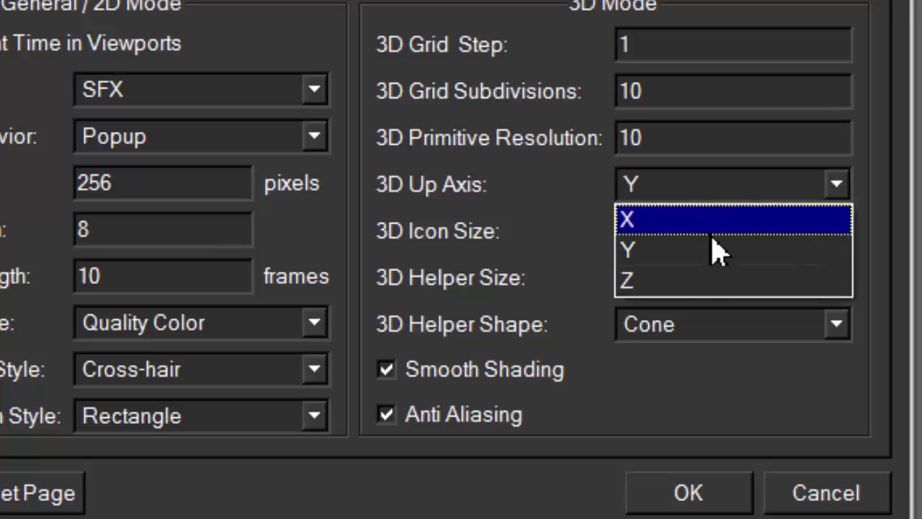
click(674, 292)
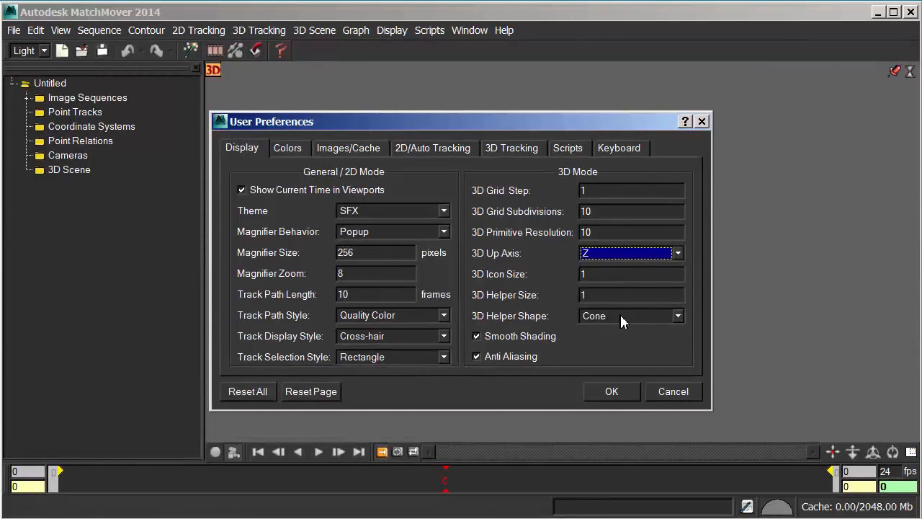
click(612, 393)
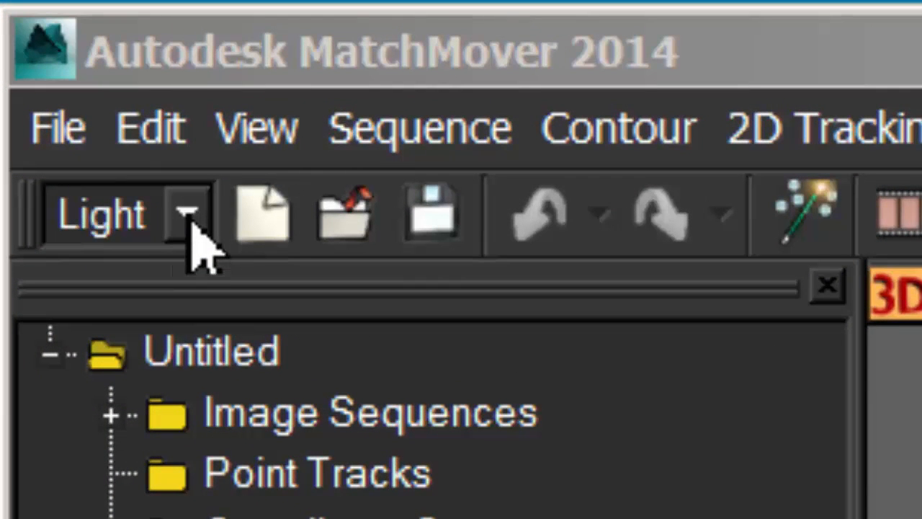
Switch the interface to Full mode and look through the available menu commands
click(191, 225)
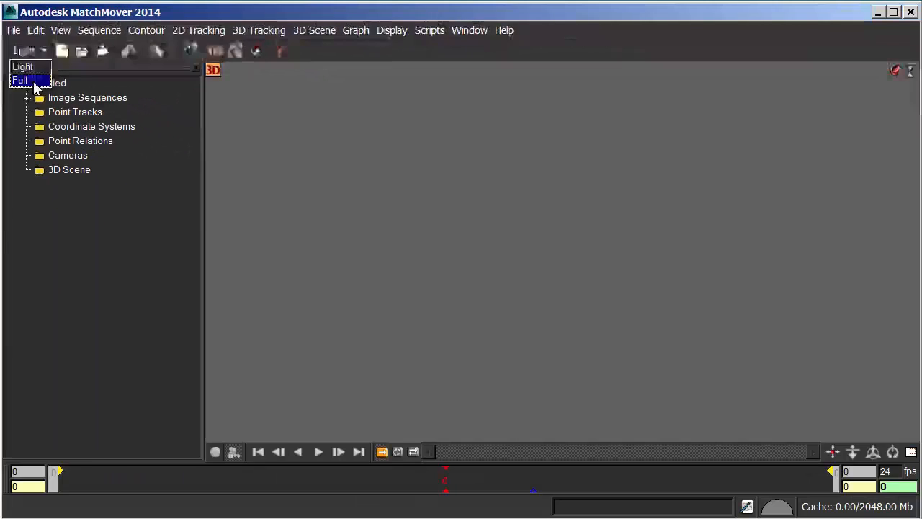
click(72, 169)
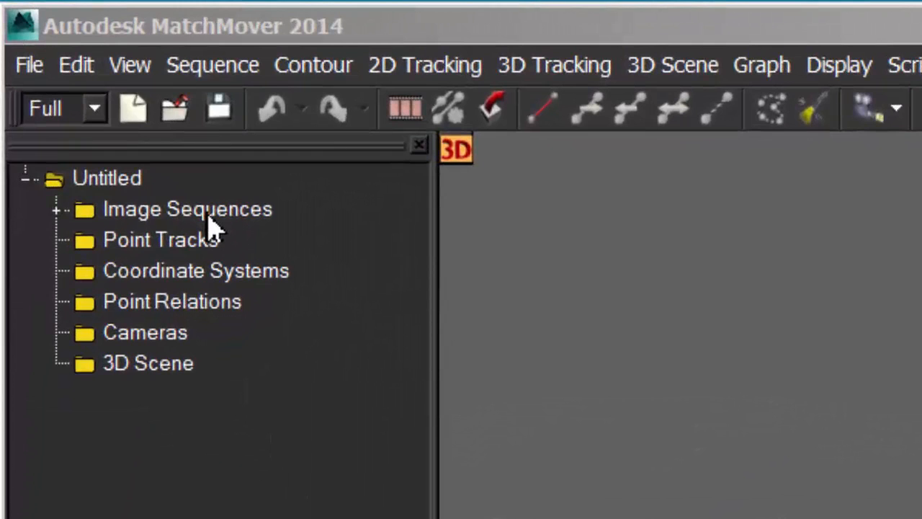
click(85, 72)
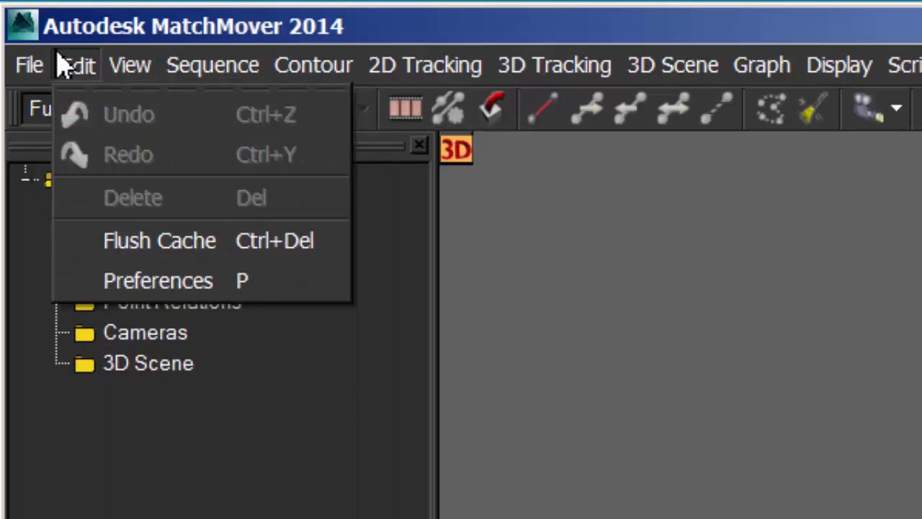
mouse_move(30, 66)
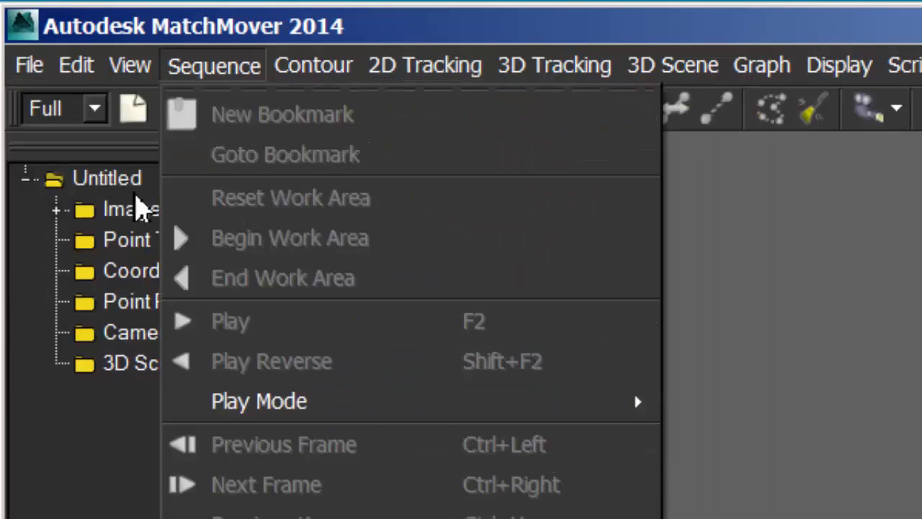
Load the lion image sequence, starting from lion000.jpg in the Lion_Plate folder of the _Basics project folder on drive F:
click(144, 220)
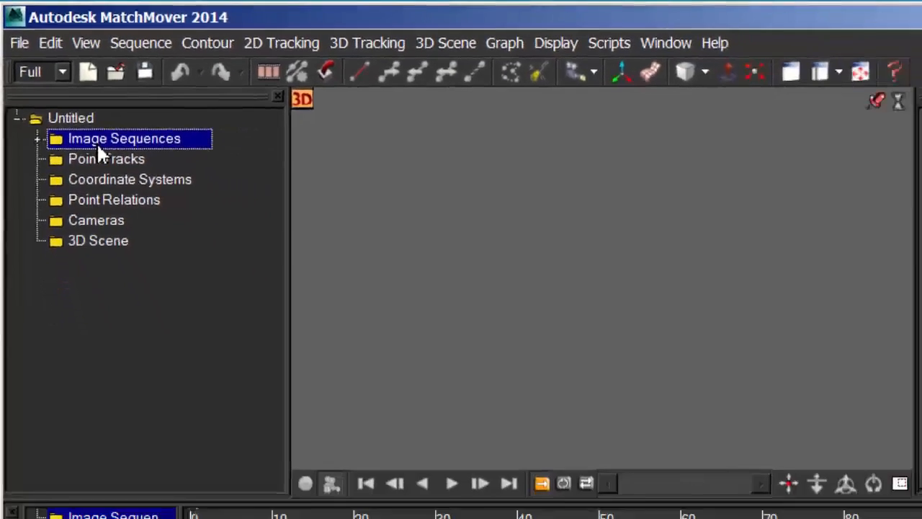
double_click(97, 142)
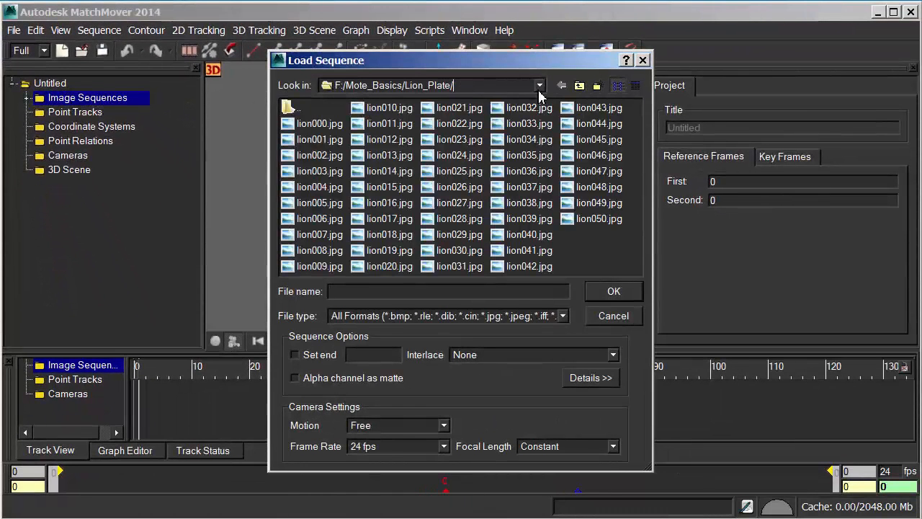
click(539, 85)
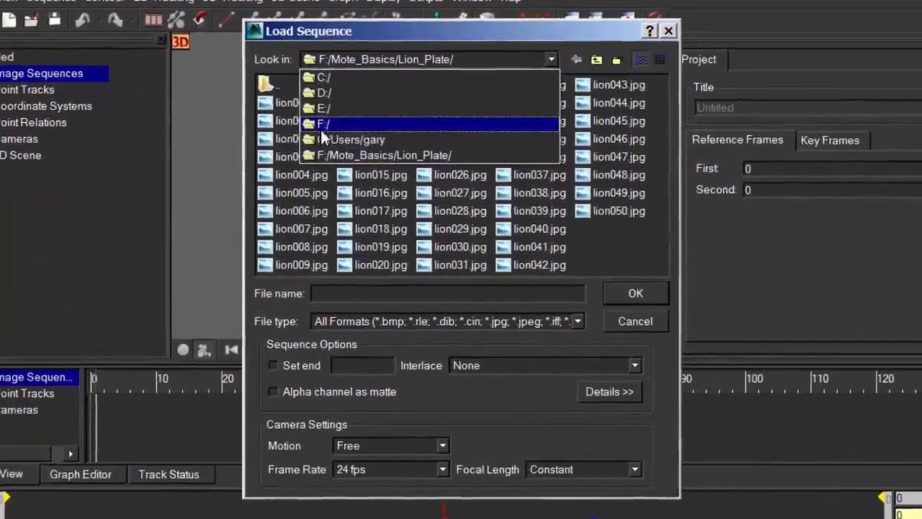
click(334, 146)
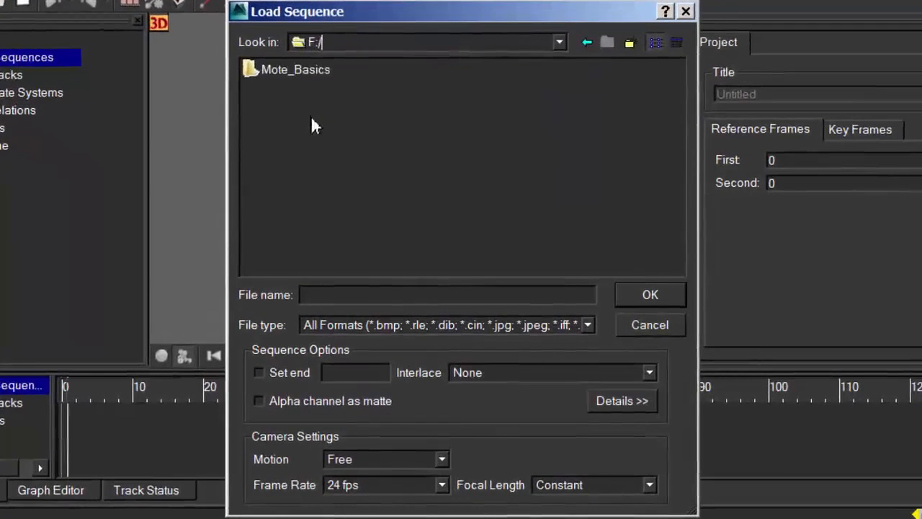
double_click(251, 71)
click(254, 95)
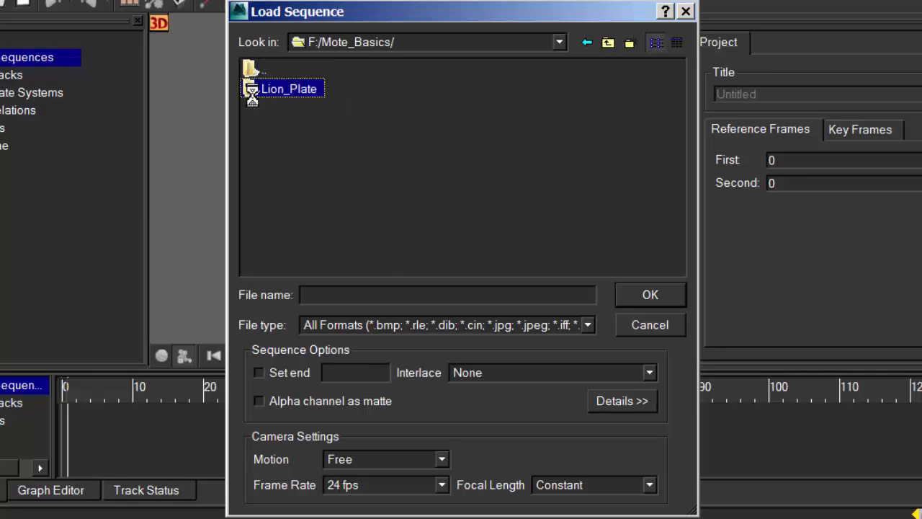
double_click(250, 90)
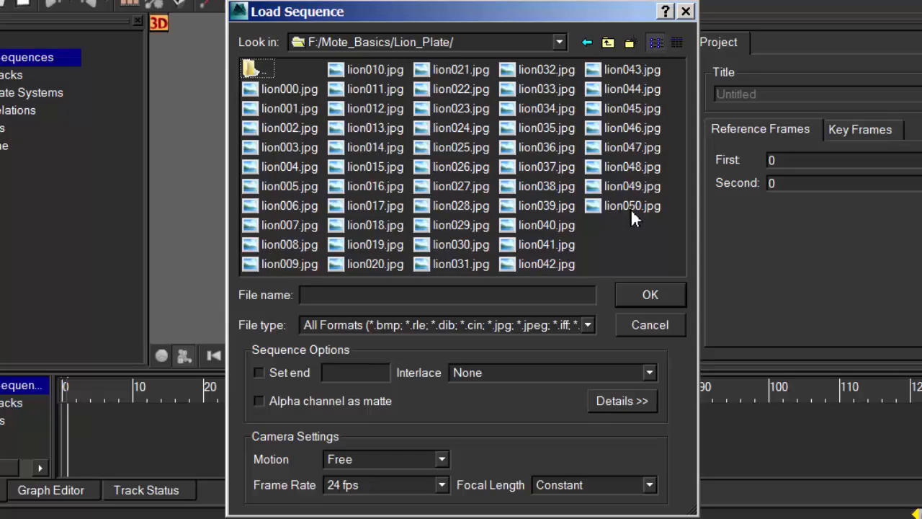
click(265, 92)
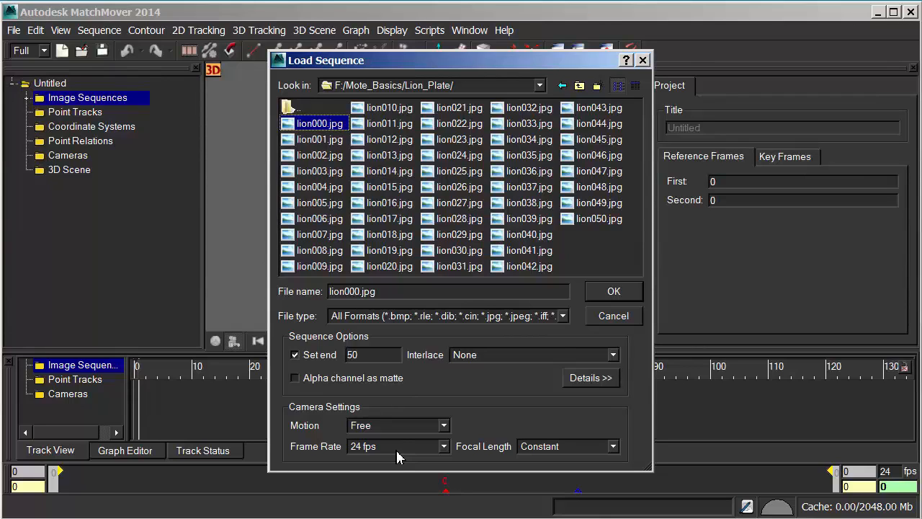
click(613, 292)
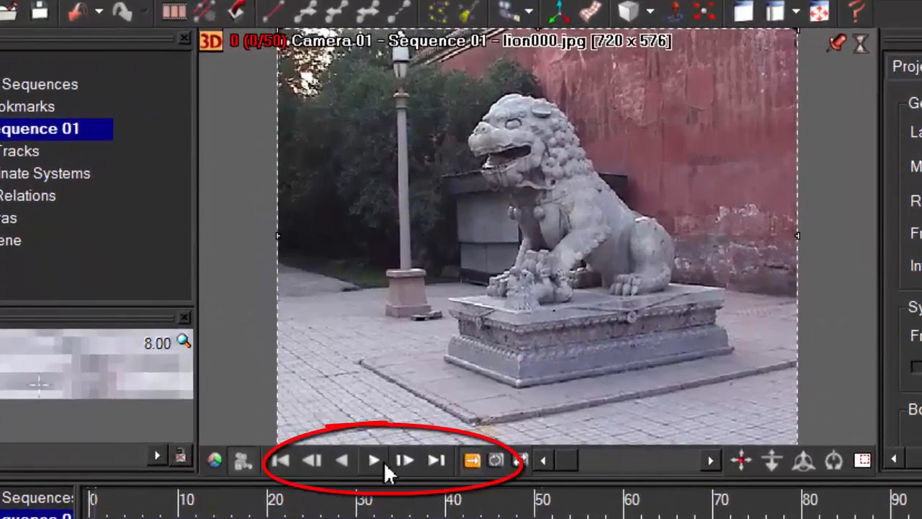
Play the lion sequence in the default, Loop and PingPong modes, and return to the first frame
click(375, 461)
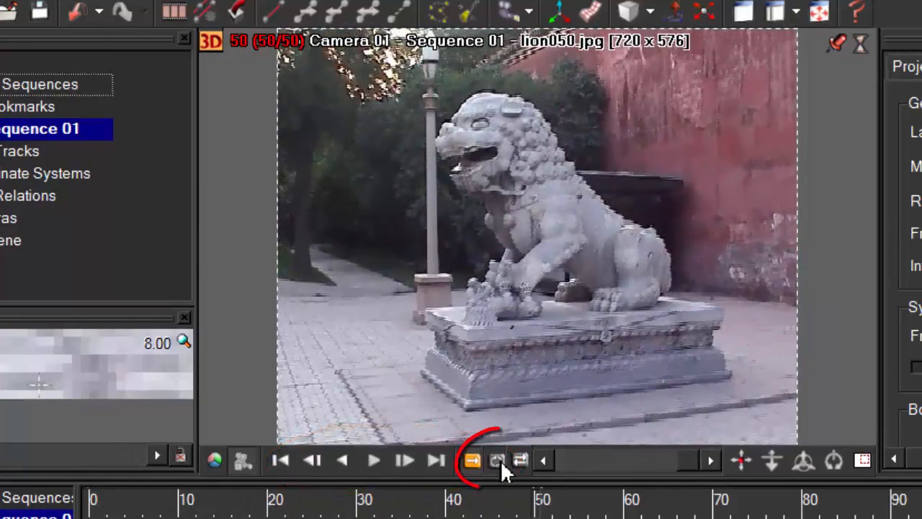
click(497, 461)
click(373, 464)
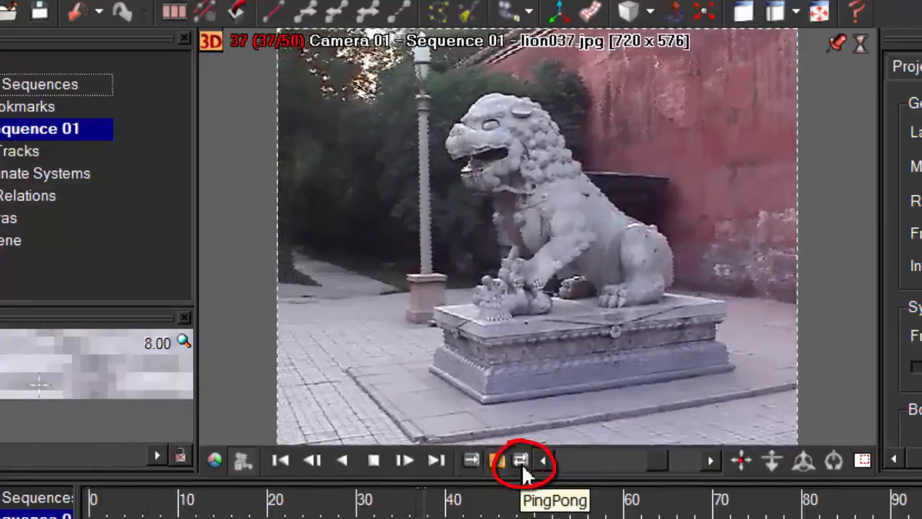
click(521, 461)
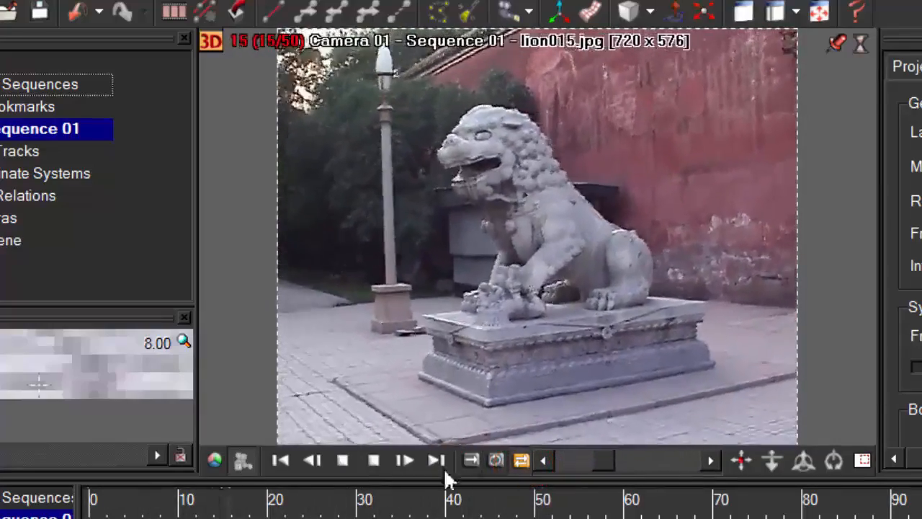
click(377, 465)
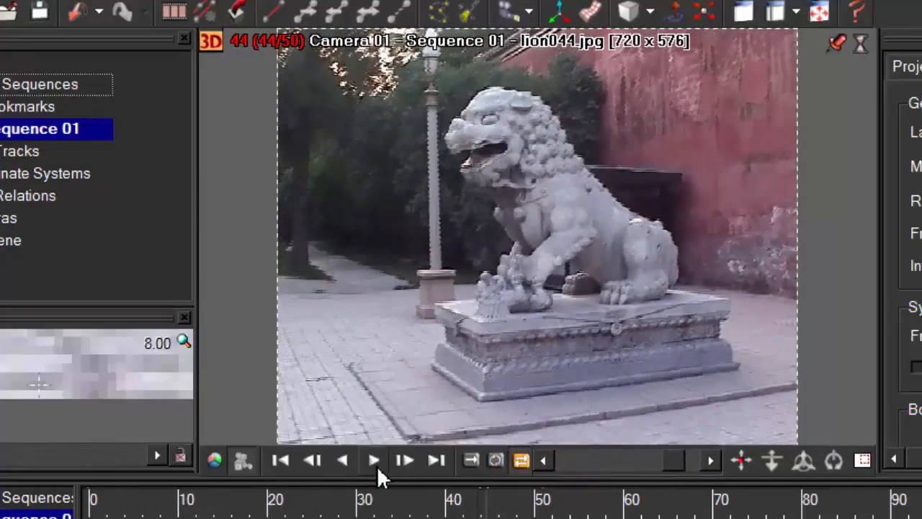
mouse_move(683, 461)
mouse_down()
mouse_move(575, 464)
mouse_move(642, 465)
mouse_move(552, 476)
mouse_move(604, 468)
mouse_move(537, 467)
mouse_move(633, 463)
mouse_up()
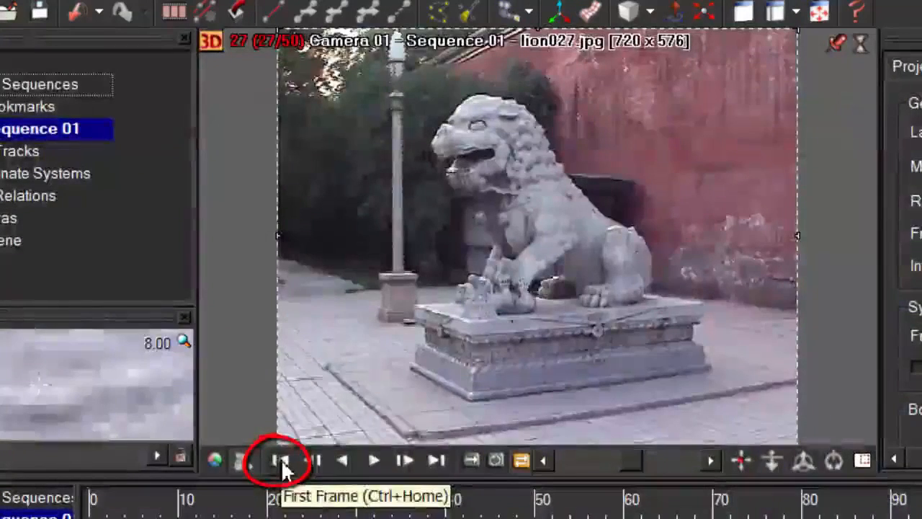
click(281, 463)
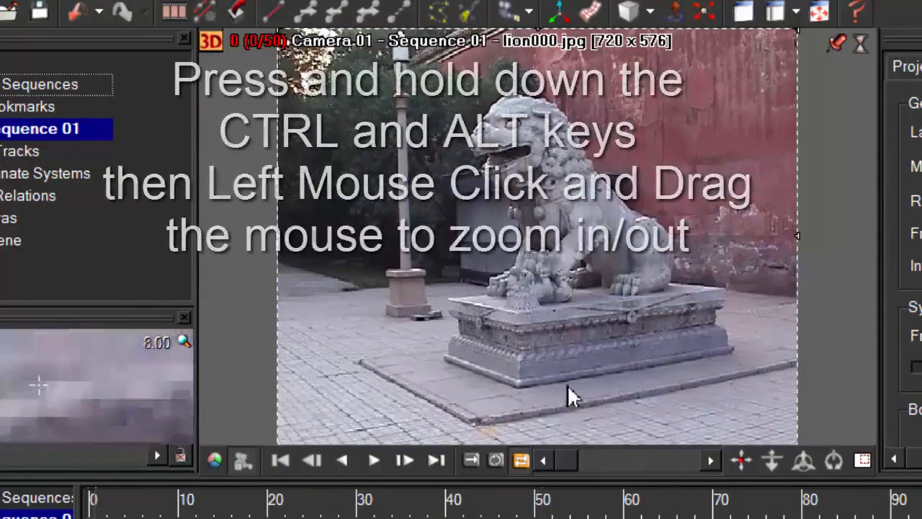
Practise zooming the image view, and enlarge the track timeline so the 0 to 50 frame range spans most of it
ctrl+alt+drag(560, 329, 539, 312)
ctrl+alt+drag(494, 286, 490, 238)
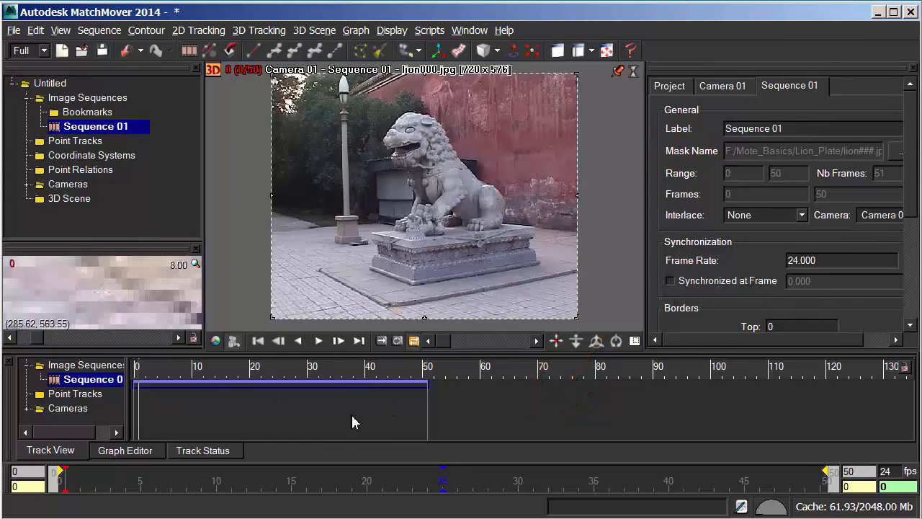
alt+right_drag(352, 417, 531, 408)
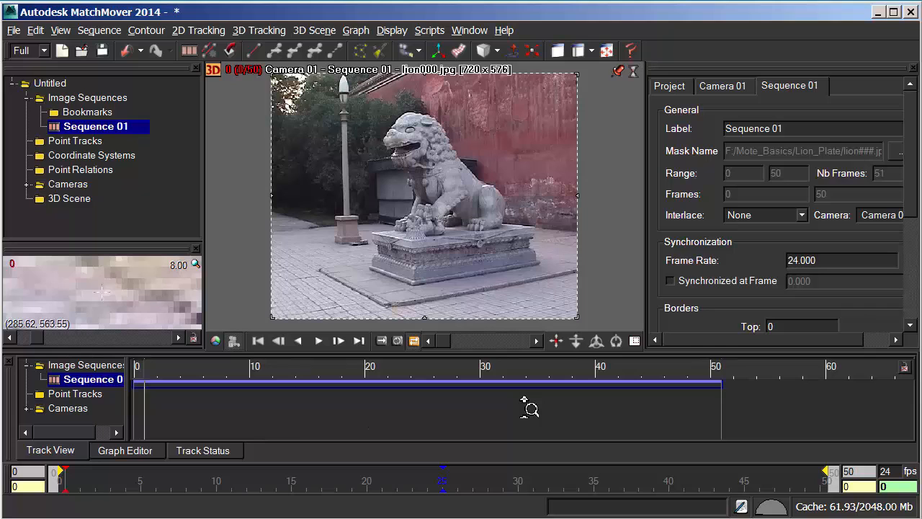
alt+right_drag(613, 410, 730, 409)
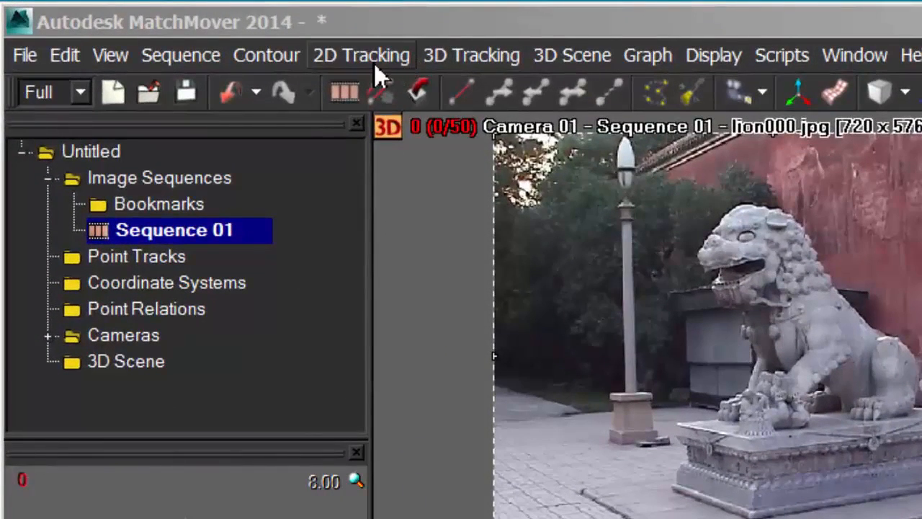
Run Automatic Tracking on the sequence using Grayscale, with Delete Soft Tracks, Automatic 2D Tracking and Solve for Camera enabled
click(364, 56)
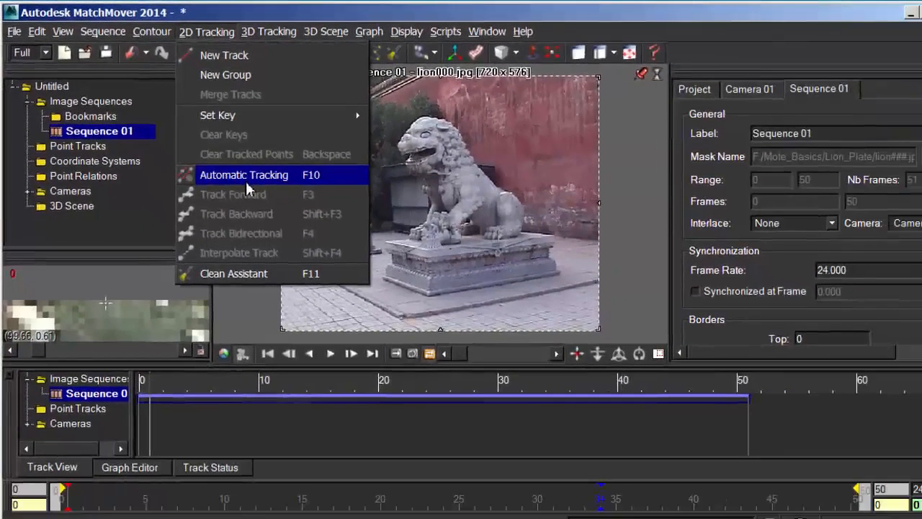
click(245, 180)
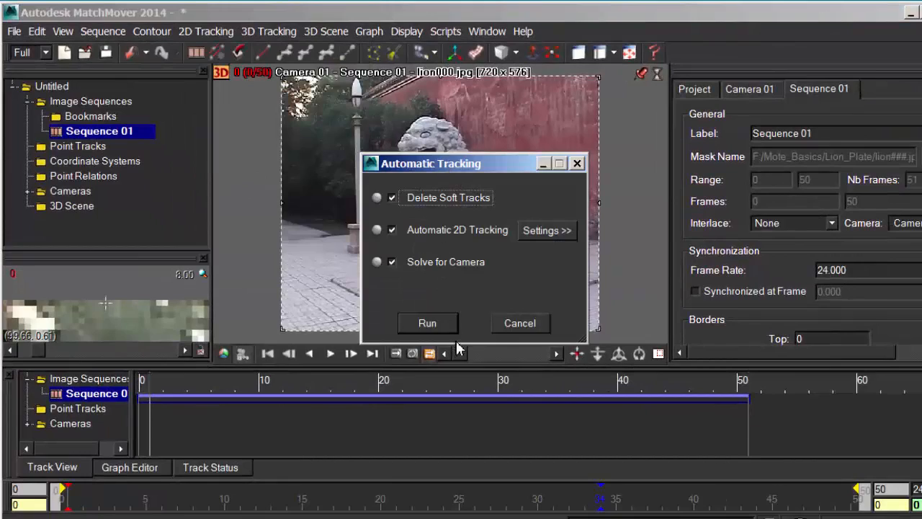
click(555, 231)
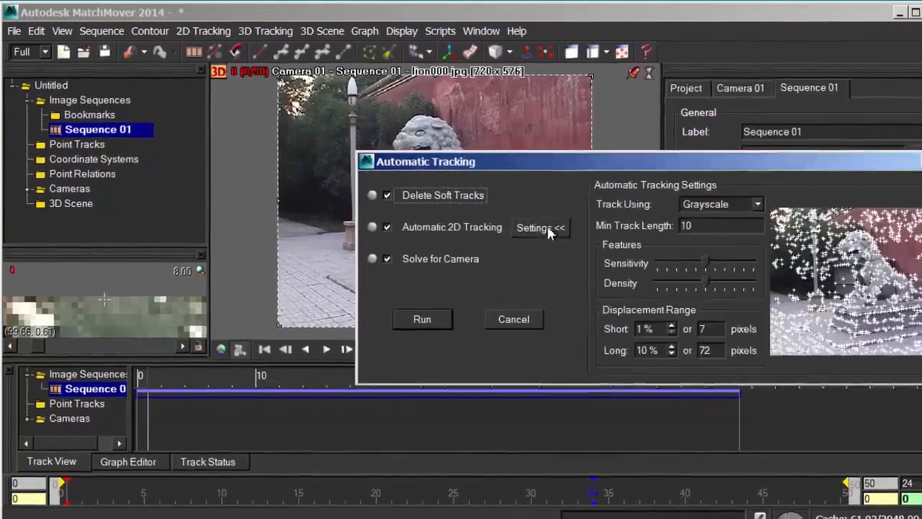
drag(582, 165, 408, 146)
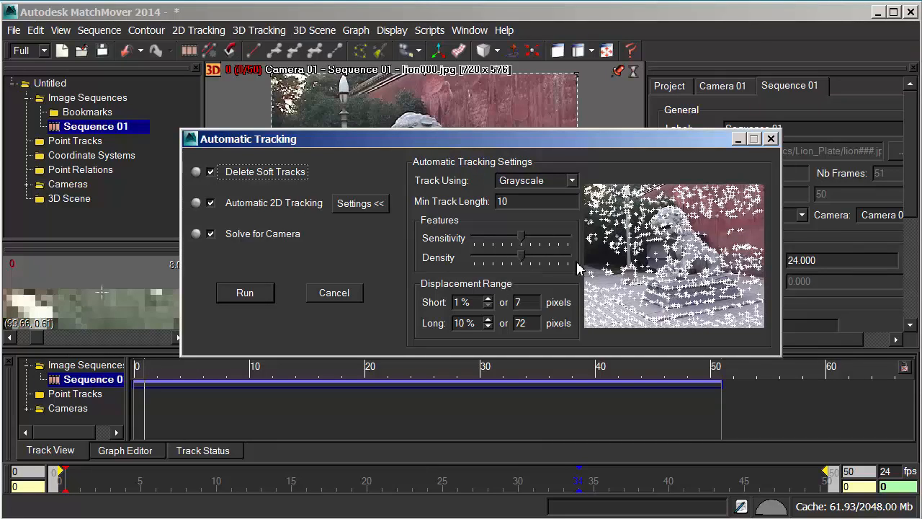
click(572, 181)
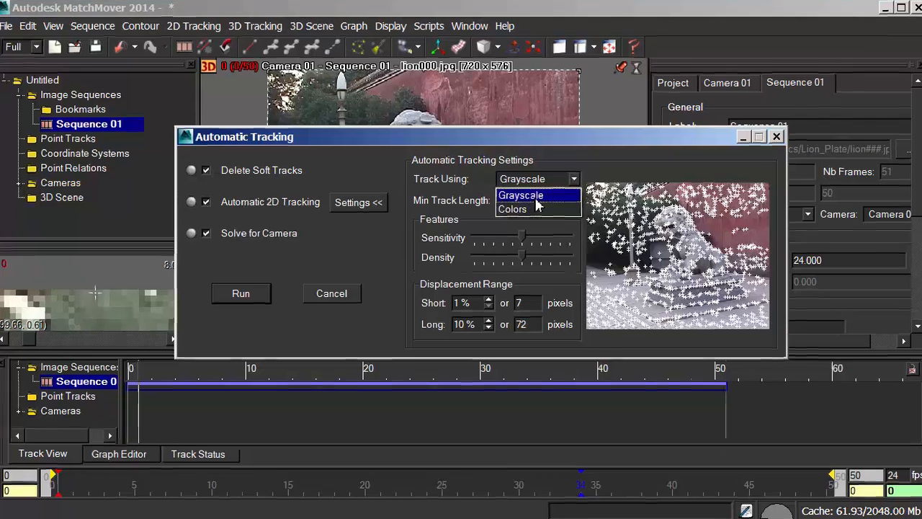
click(530, 196)
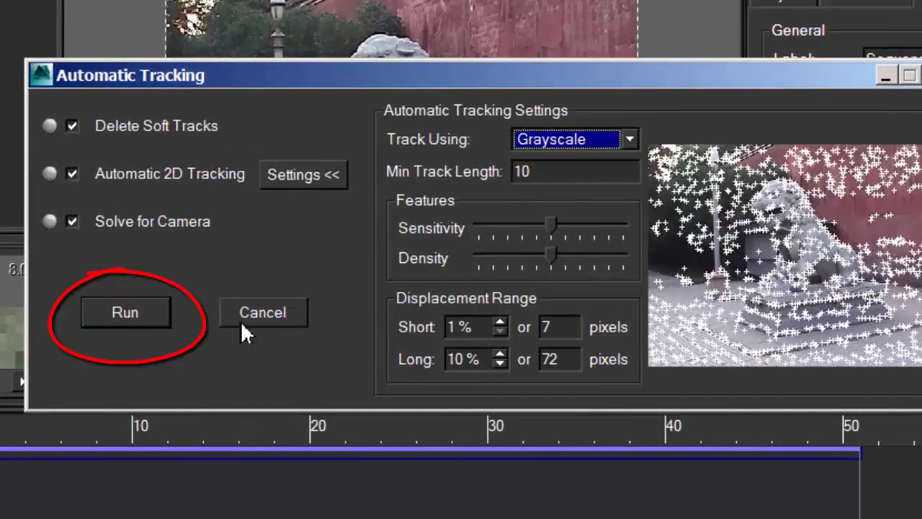
click(131, 318)
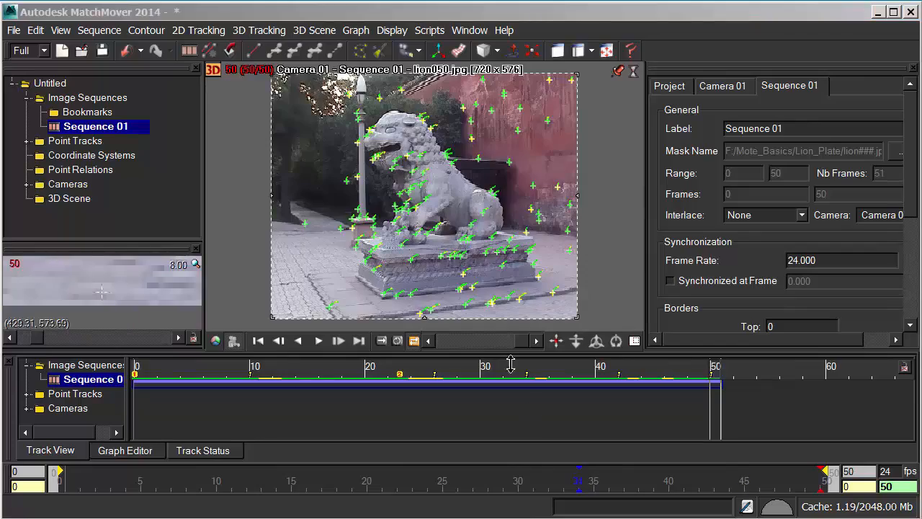
Scrub through the tracked sequence to examine how the track points follow the lion, ending at frame 0
drag(523, 348, 470, 352)
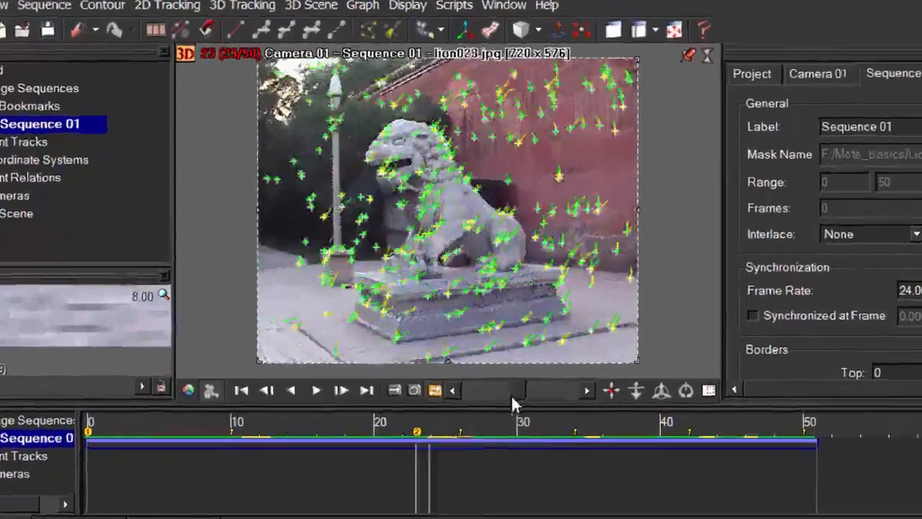
drag(511, 394, 487, 395)
drag(561, 513, 542, 514)
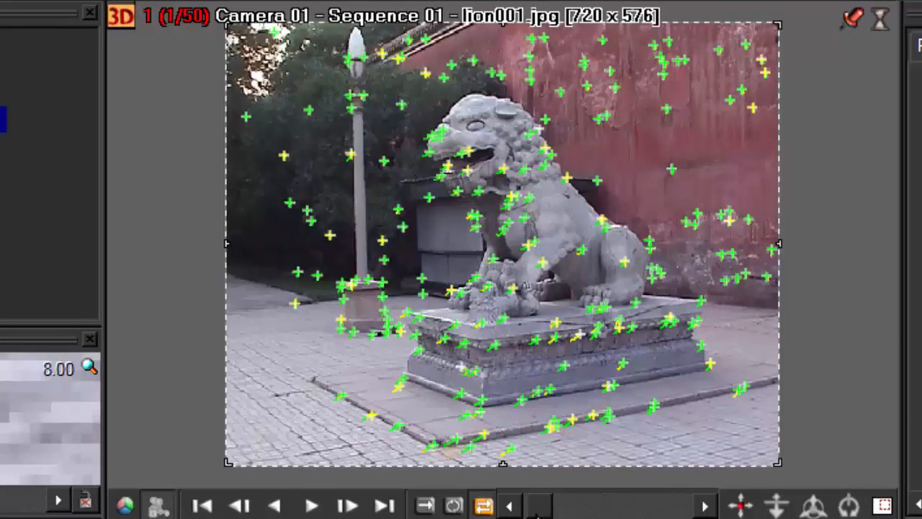
drag(536, 516, 533, 518)
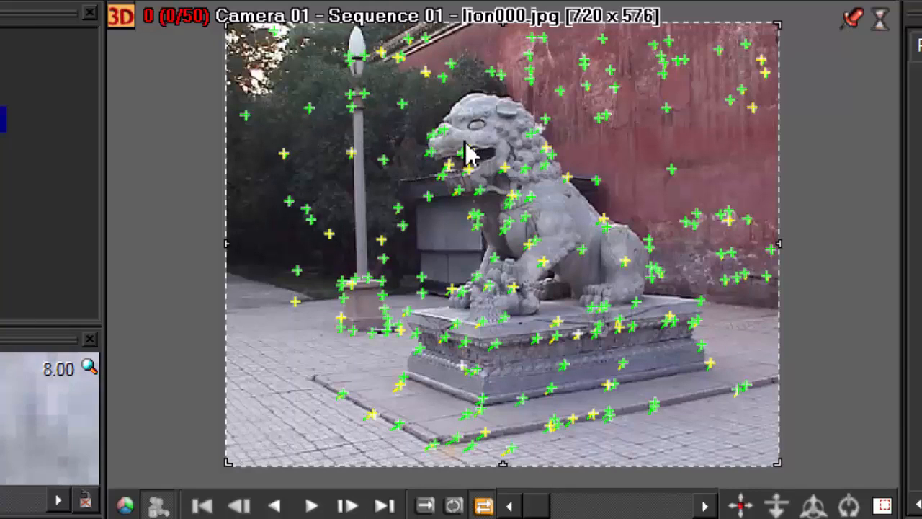
Switch the sequence view to 3D and move around the scene to examine the reconstructed track points and solved camera
click(124, 23)
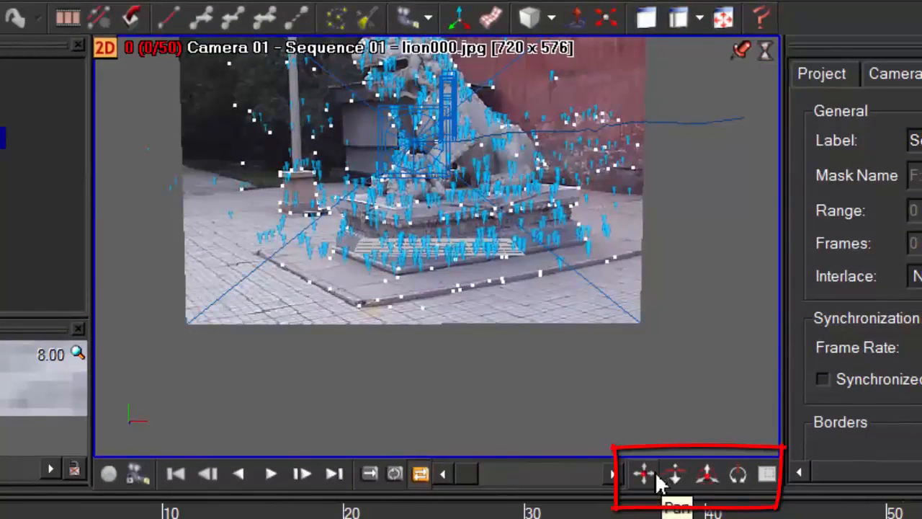
click(644, 476)
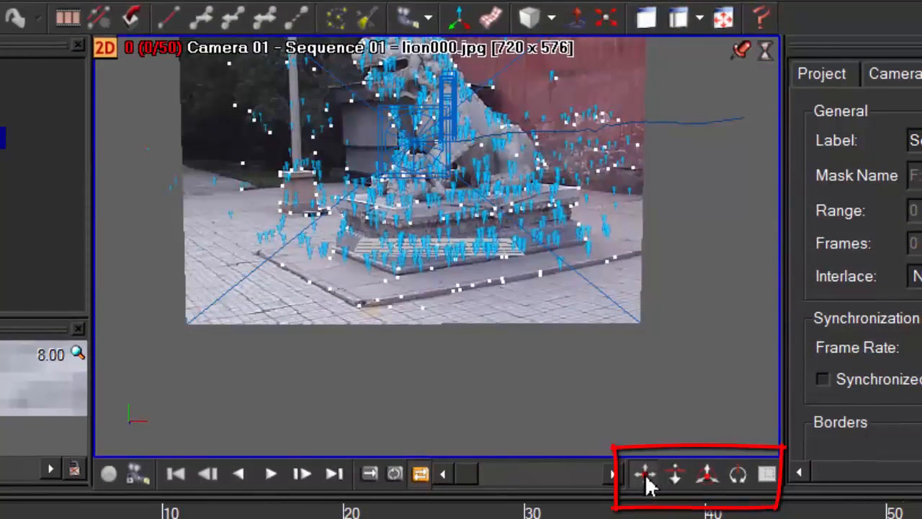
mouse_move(647, 484)
mouse_down()
mouse_move(555, 494)
mouse_move(829, 504)
mouse_move(582, 517)
mouse_move(690, 516)
mouse_move(685, 484)
mouse_move(651, 486)
mouse_up()
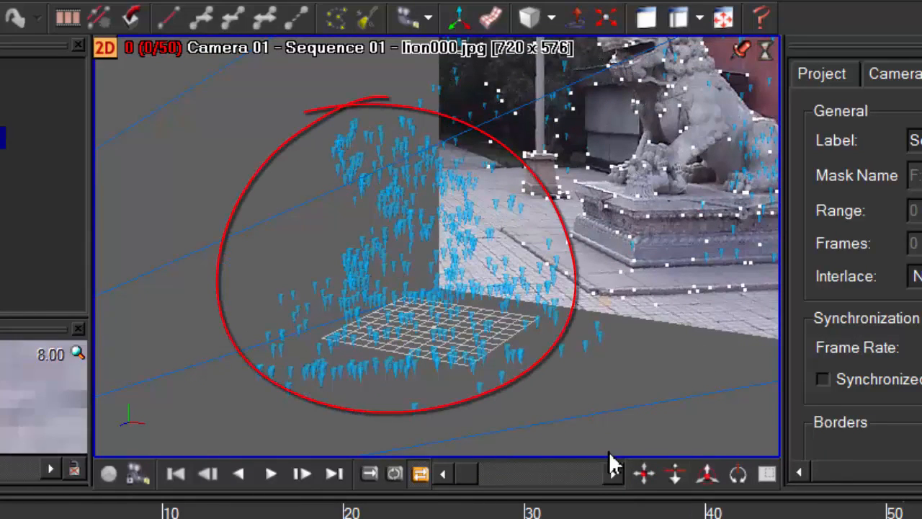
mouse_move(645, 480)
mouse_down()
mouse_move(552, 494)
mouse_move(919, 382)
mouse_move(921, 360)
mouse_move(879, 346)
mouse_up()
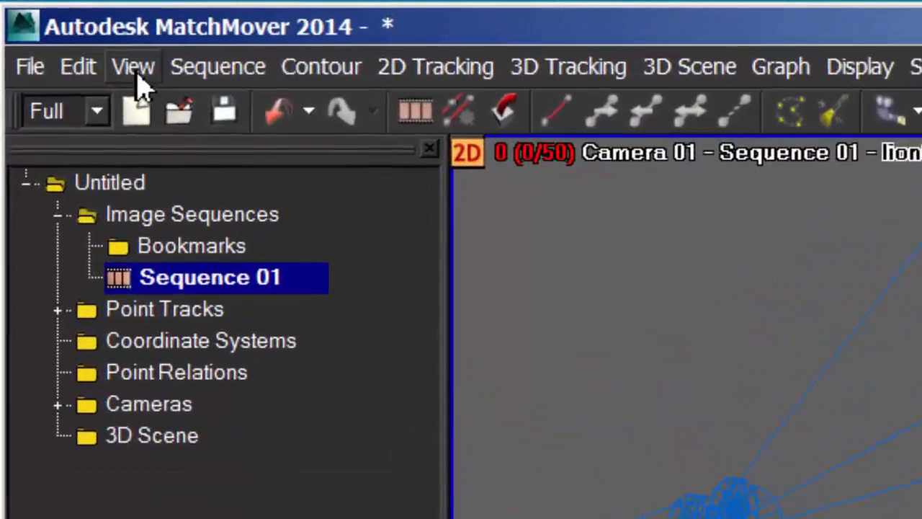
Lock the 3D view on the camera, and play and scrub the sequence to check the track points, ending at frame 0
click(137, 72)
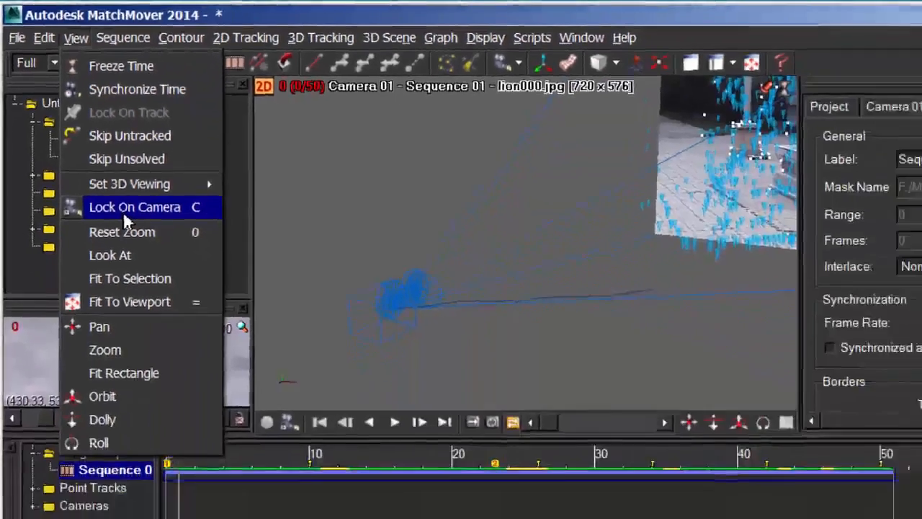
click(126, 209)
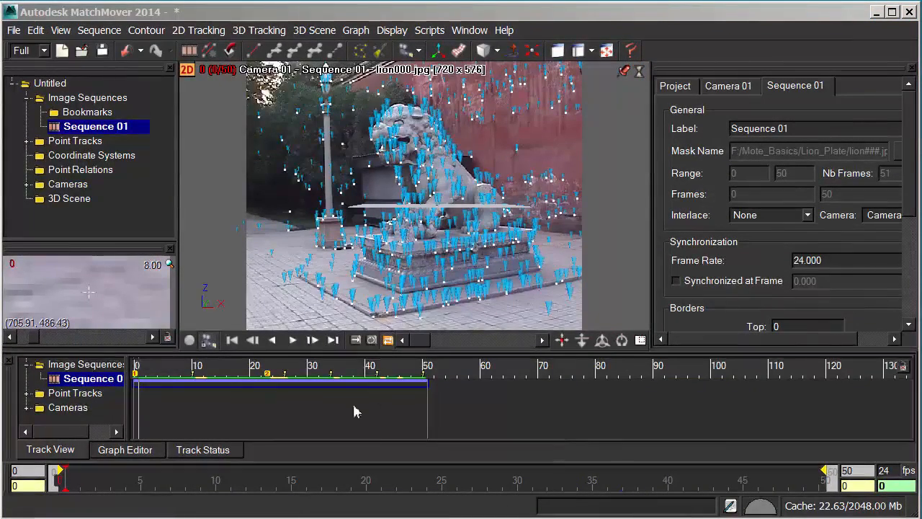
click(293, 340)
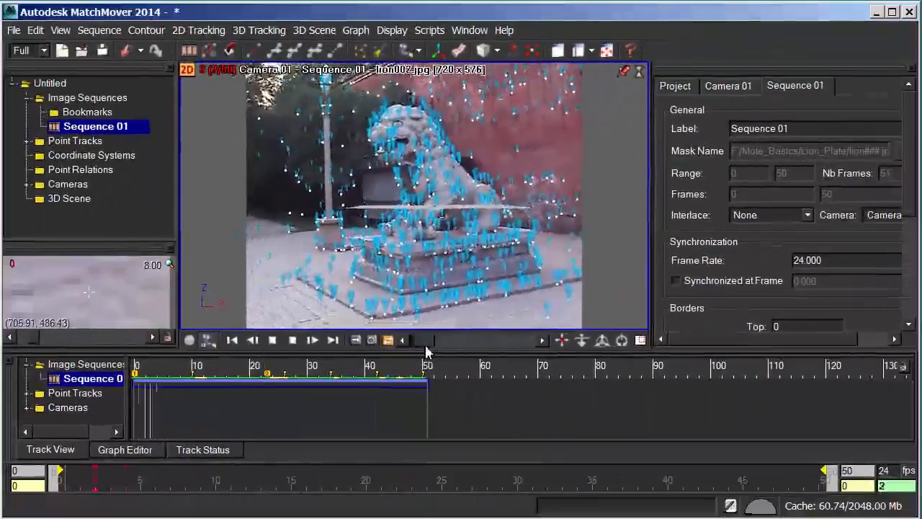
click(293, 341)
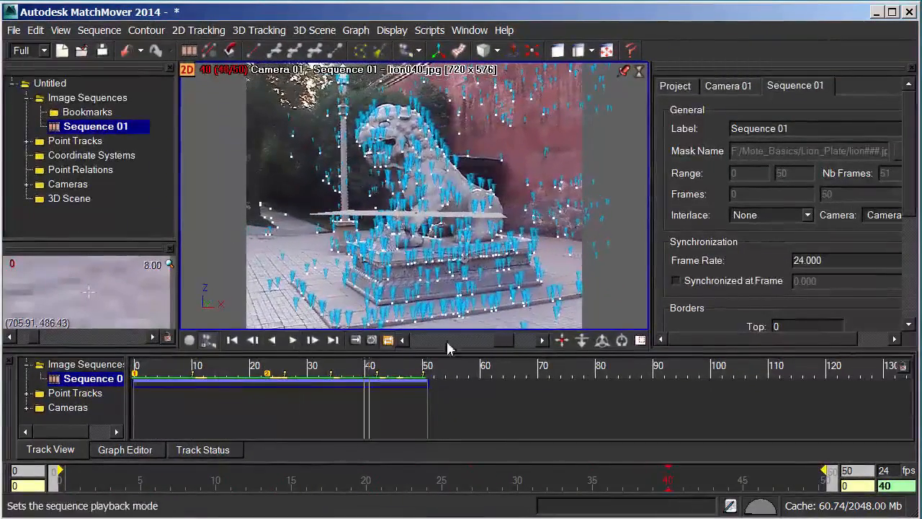
drag(504, 342, 414, 348)
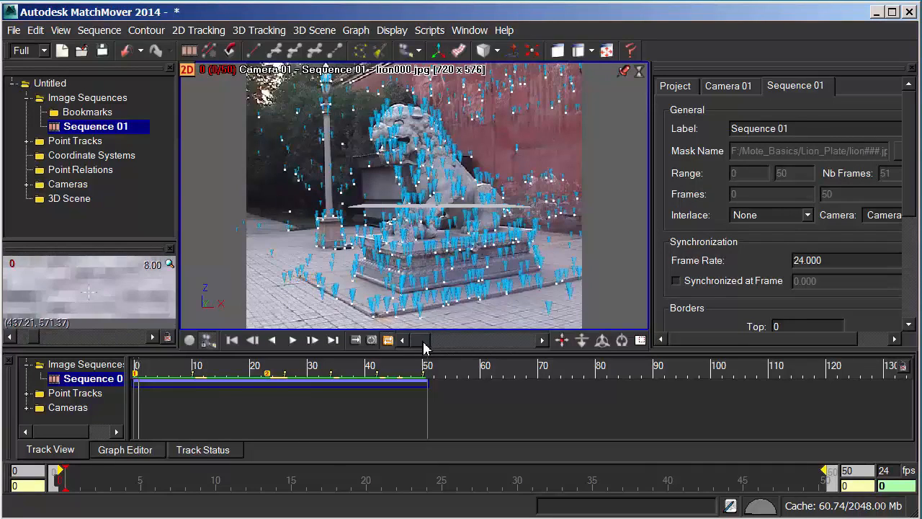
mouse_move(424, 348)
mouse_down()
mouse_move(477, 348)
mouse_move(427, 349)
mouse_up()
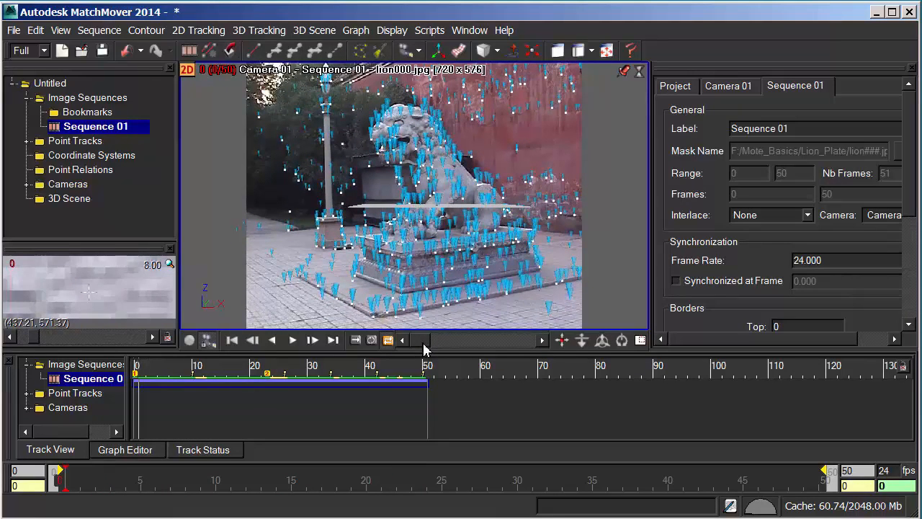
Select only the track point Auto680 on the paving beside the outer corner of the lion's platform
click(286, 280)
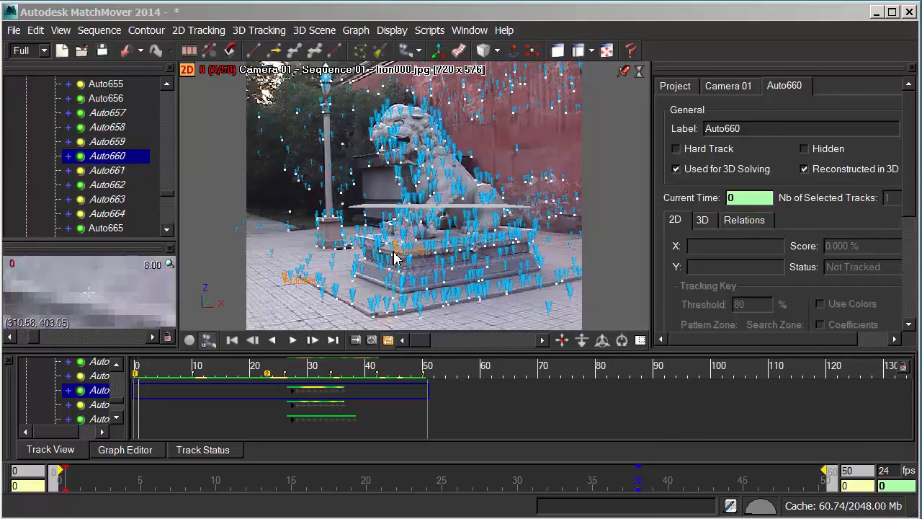
alt+right_drag(394, 252, 412, 381)
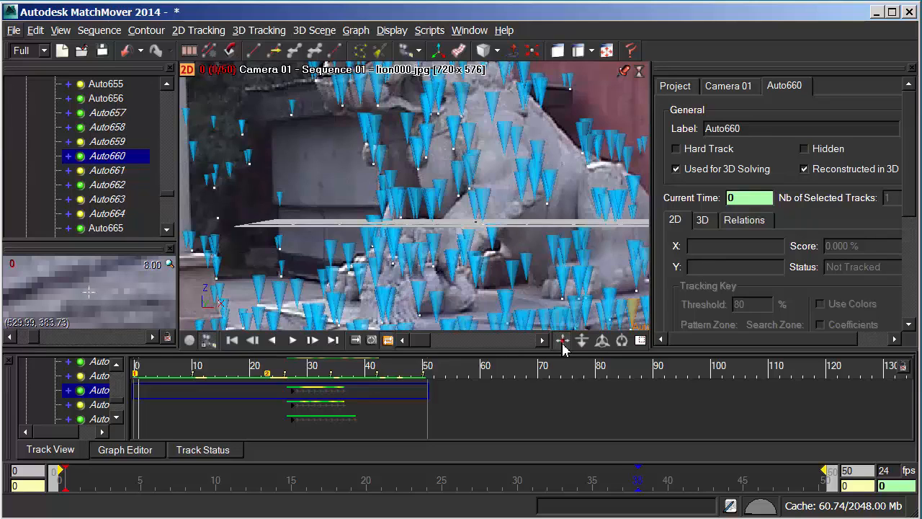
drag(563, 343, 756, 98)
click(262, 186)
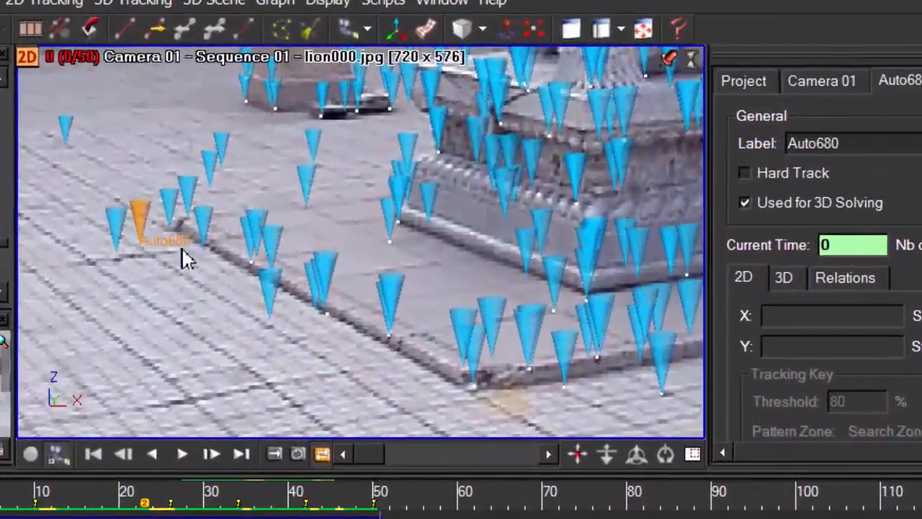
ctrl+click(121, 242)
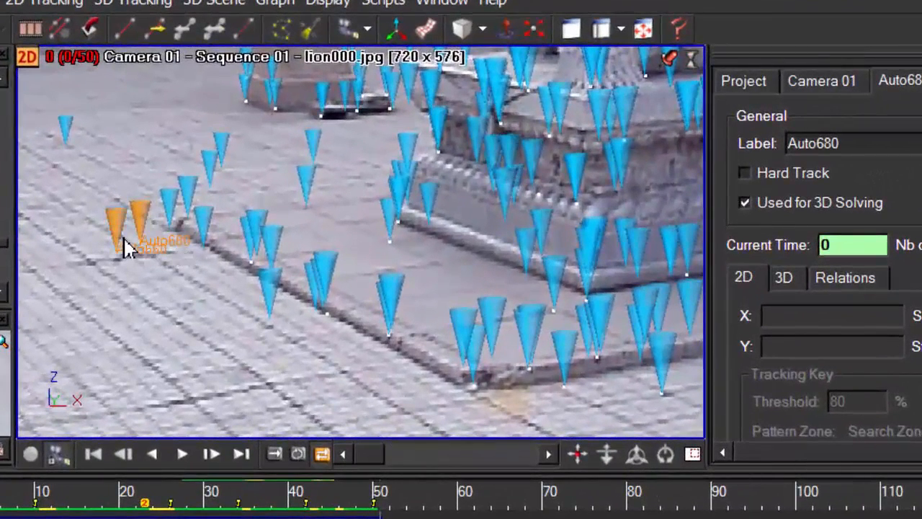
click(121, 241)
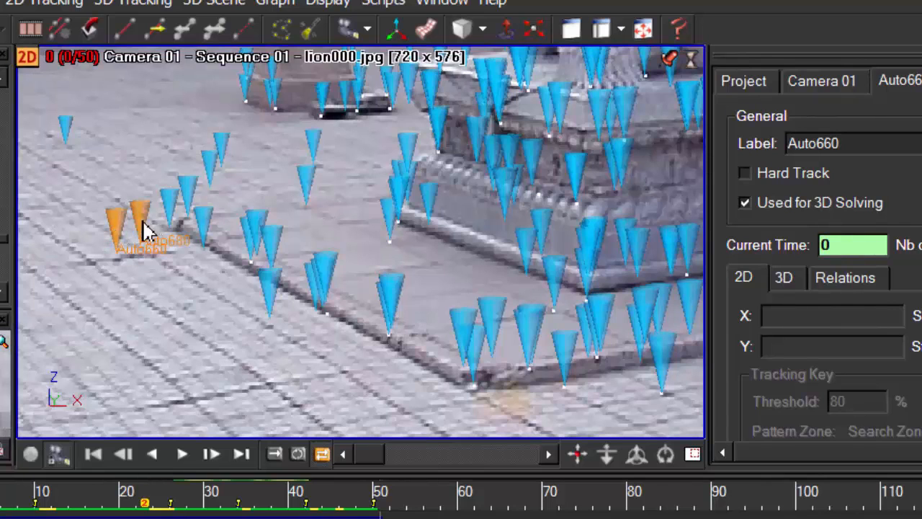
click(142, 230)
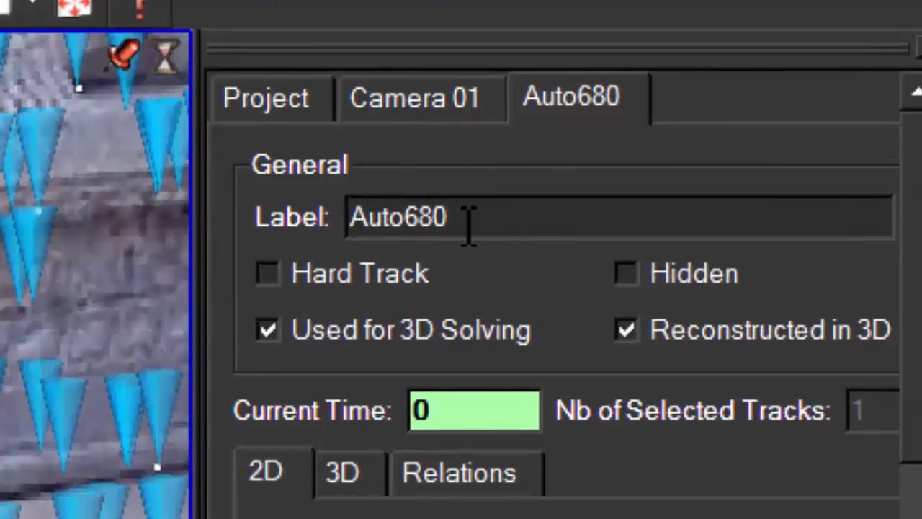
Rename the selected track point ALIGN TO ME
mouse_move(469, 226)
mouse_down()
mouse_move(404, 229)
mouse_move(474, 230)
mouse_up()
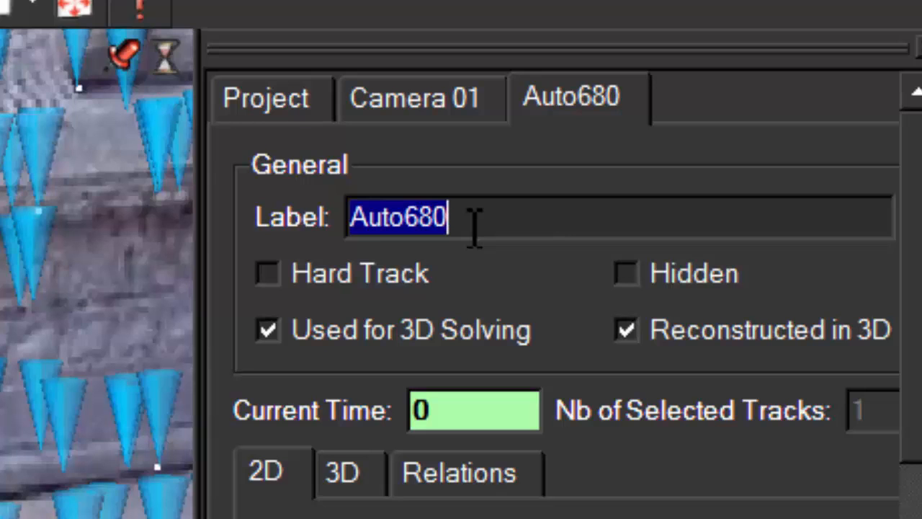
text(ALIGN T)
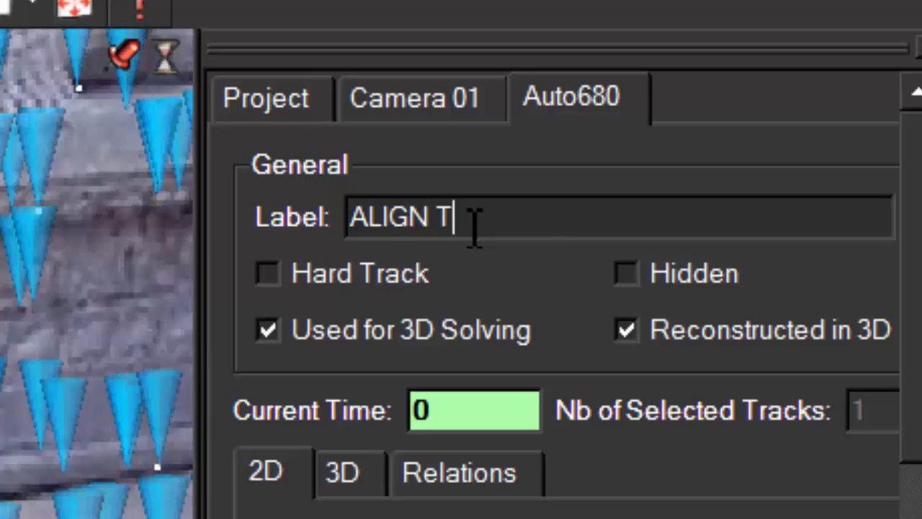
text(O ME)
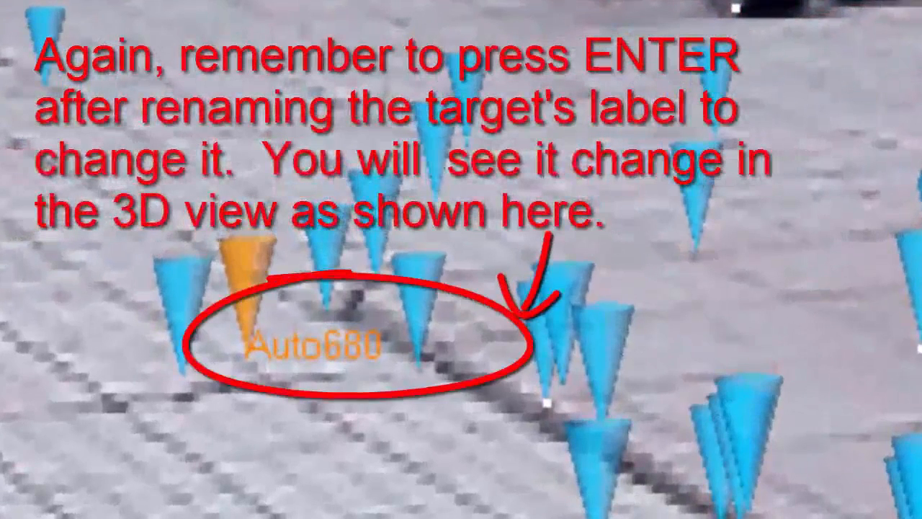
key(Return)
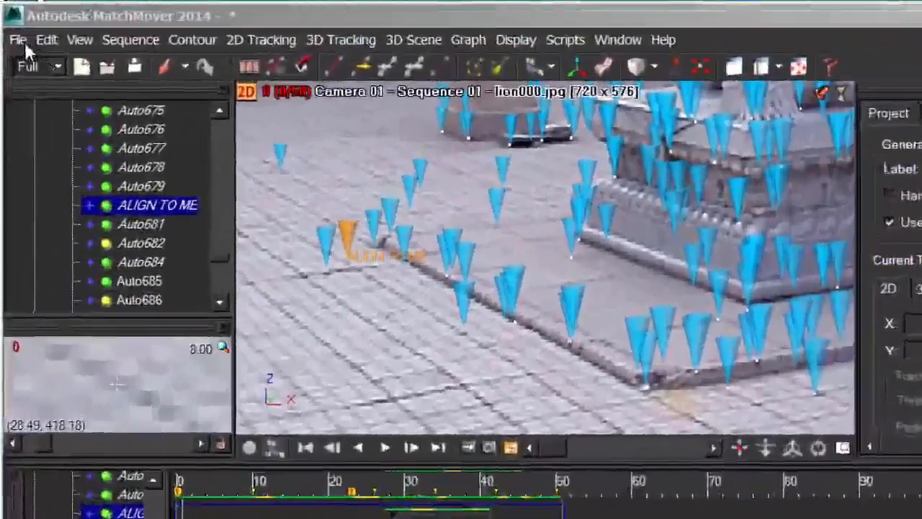
Start an export of the solved scene with 3D Studio Max (*.ms) as the file type
click(24, 40)
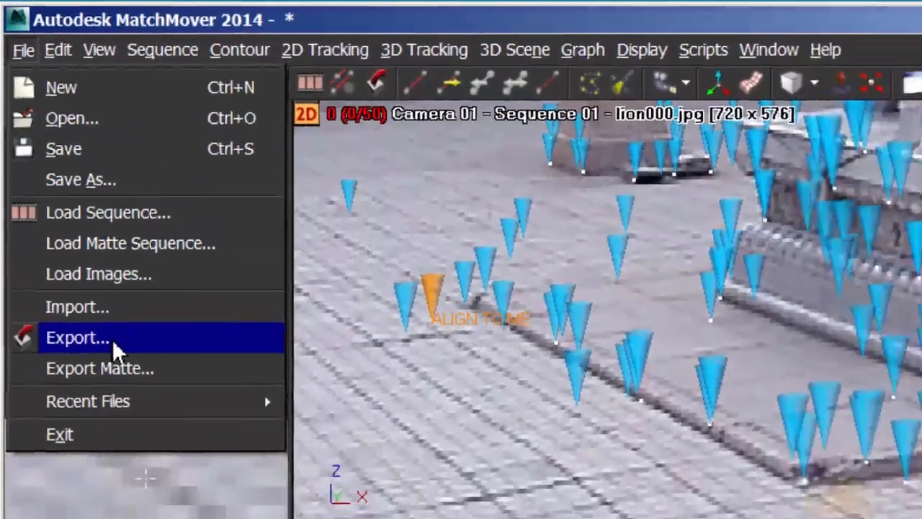
click(112, 339)
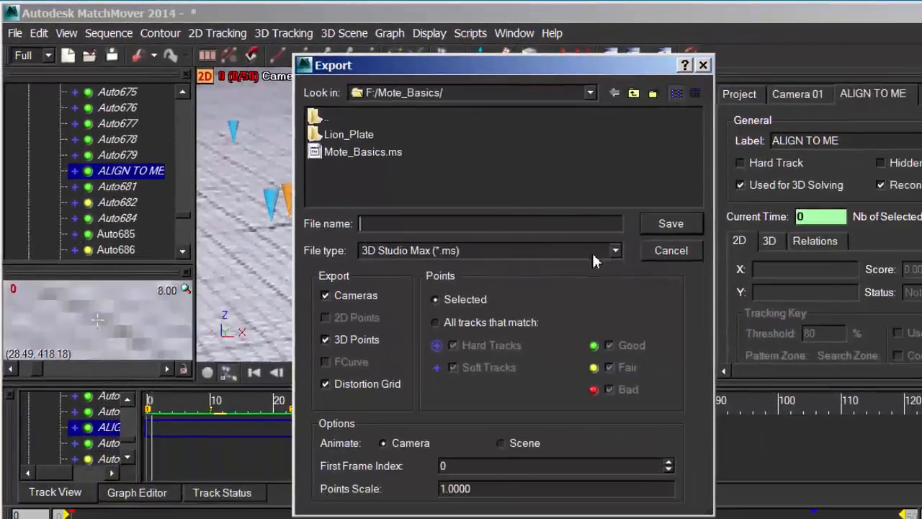
click(616, 252)
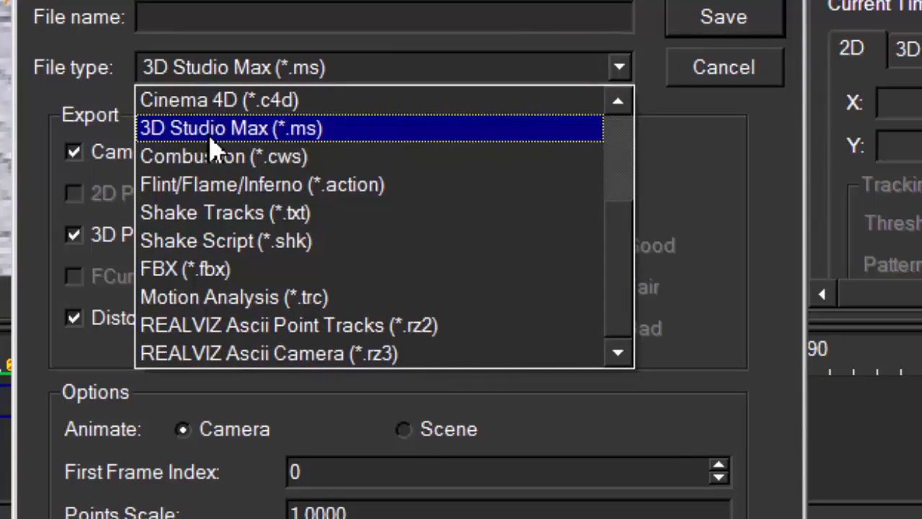
click(211, 139)
Name the export file Mote_Basics in the Mote_Basics folder
click(168, 18)
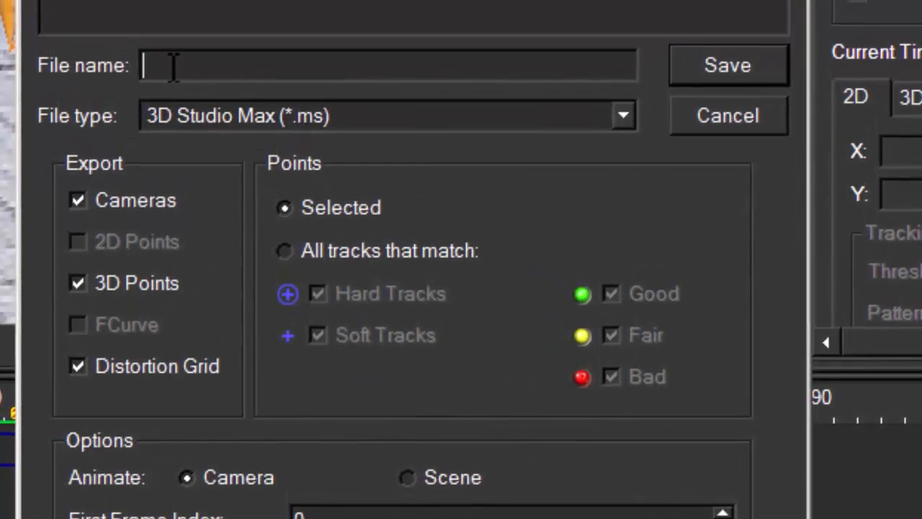
text(Movew)
key(BackSpace)
text(_Basics)
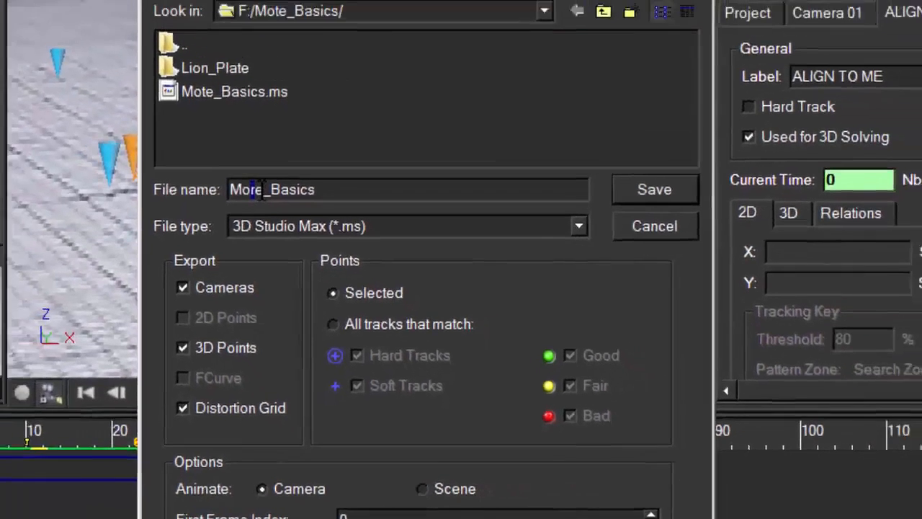
click(209, 114)
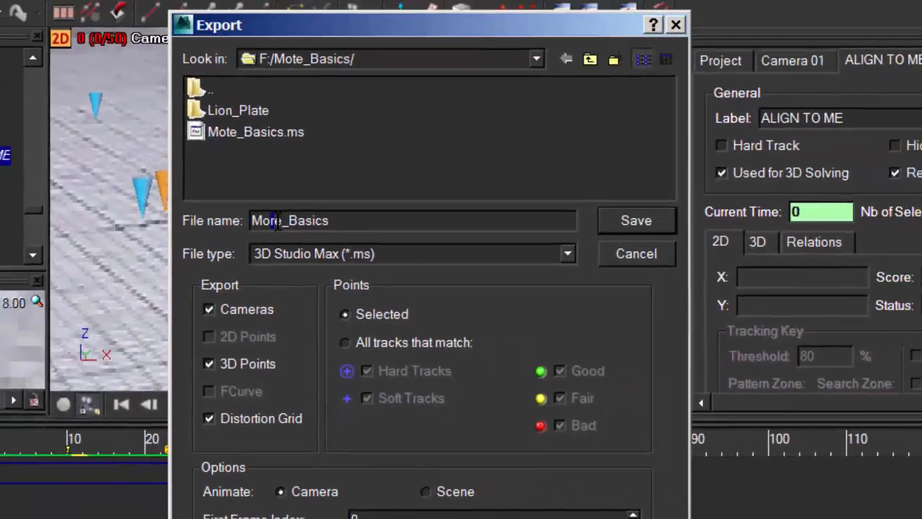
key(BackSpace)
text(t)
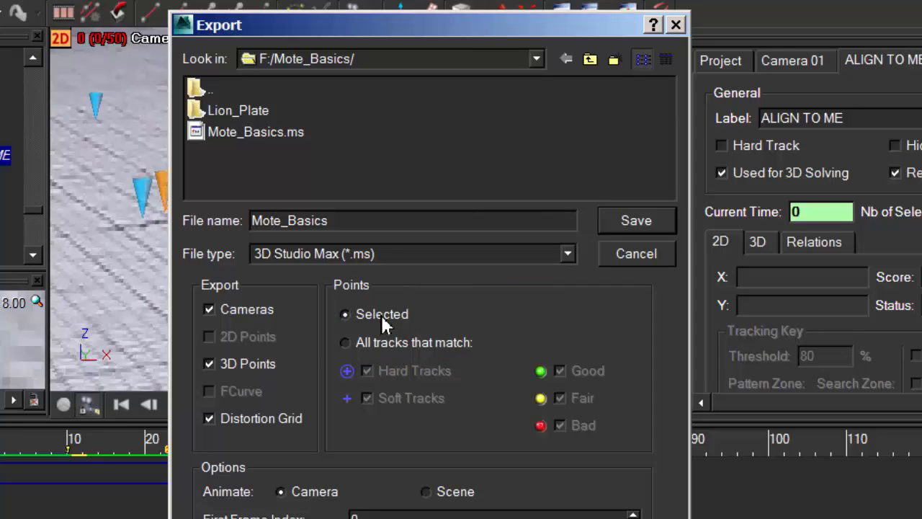
Include all tracks that match in the export and save it, replacing the existing Mote_Basics.ms
click(346, 343)
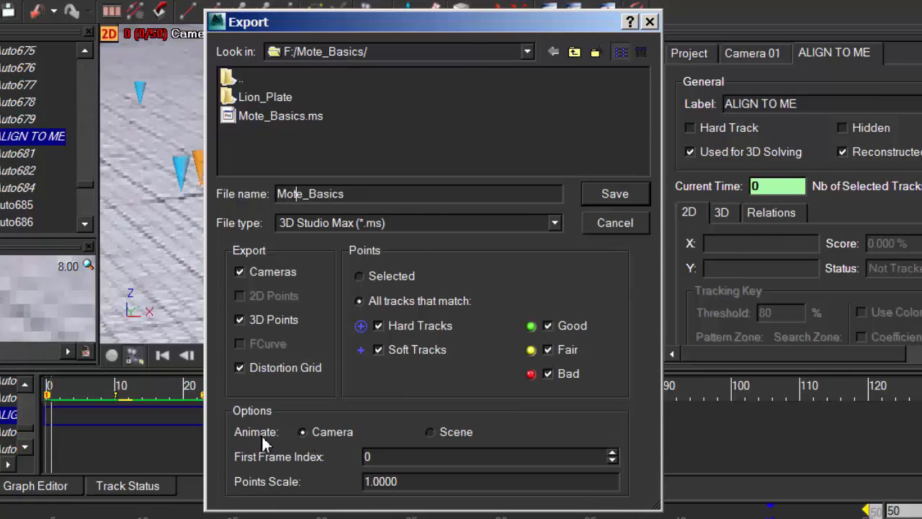
click(621, 193)
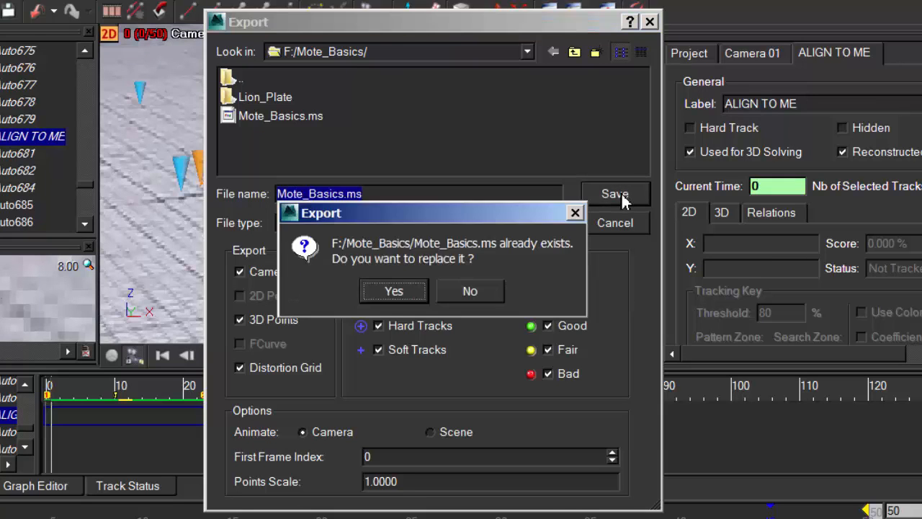
click(394, 291)
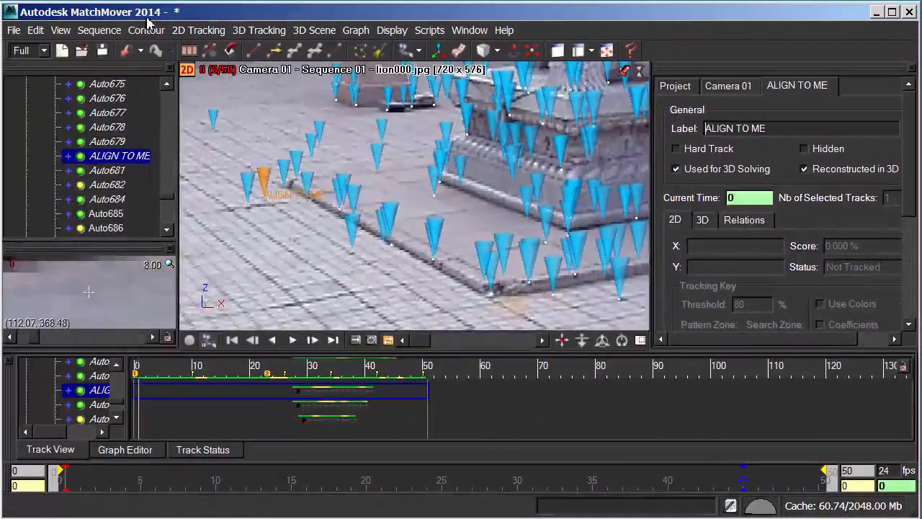
Save the project under the name Mote_Basics in the Mote_Basics folder, replacing the existing Mote_Basics.mmf
click(14, 32)
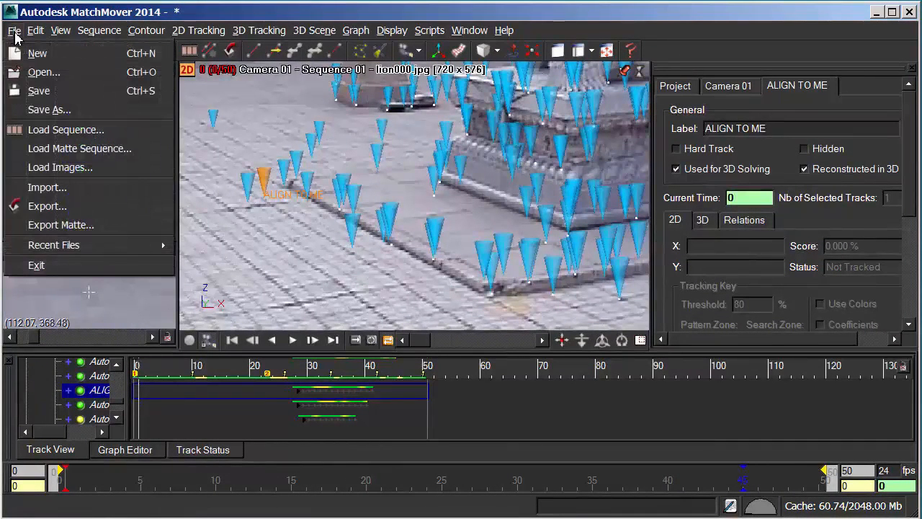
click(46, 110)
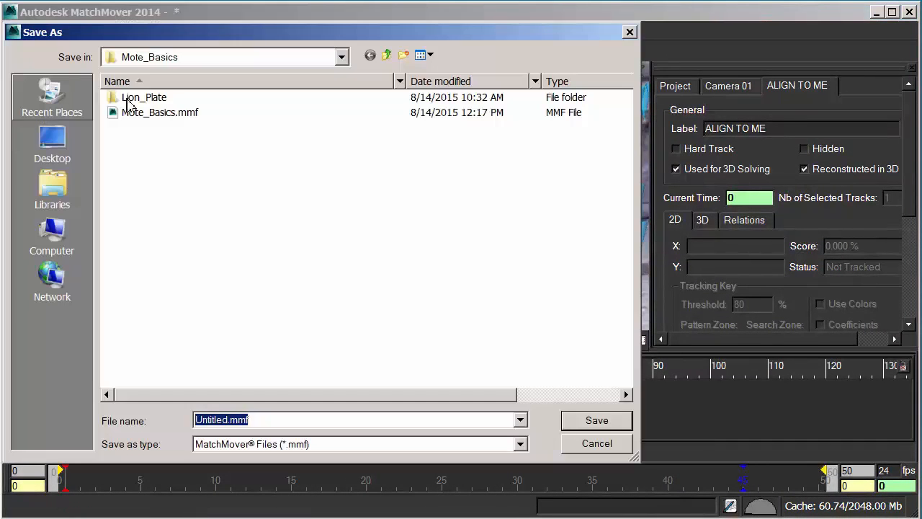
click(182, 118)
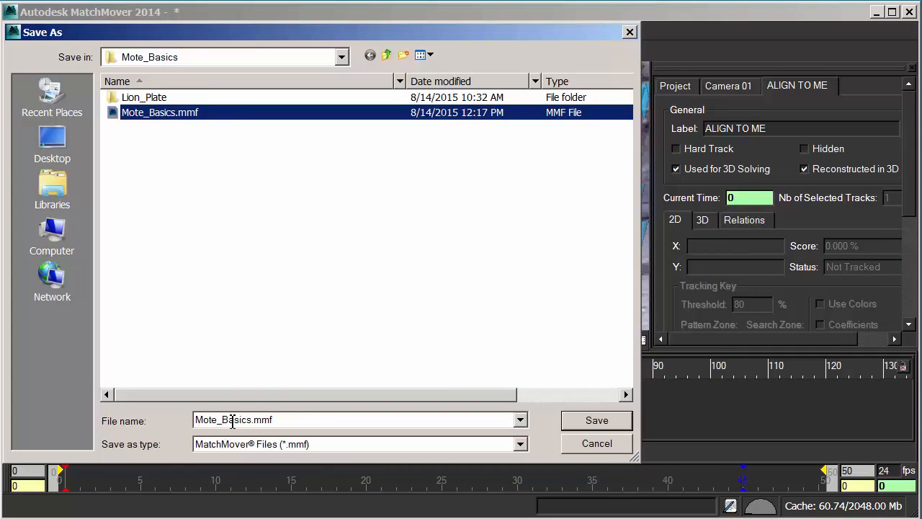
double_click(255, 423)
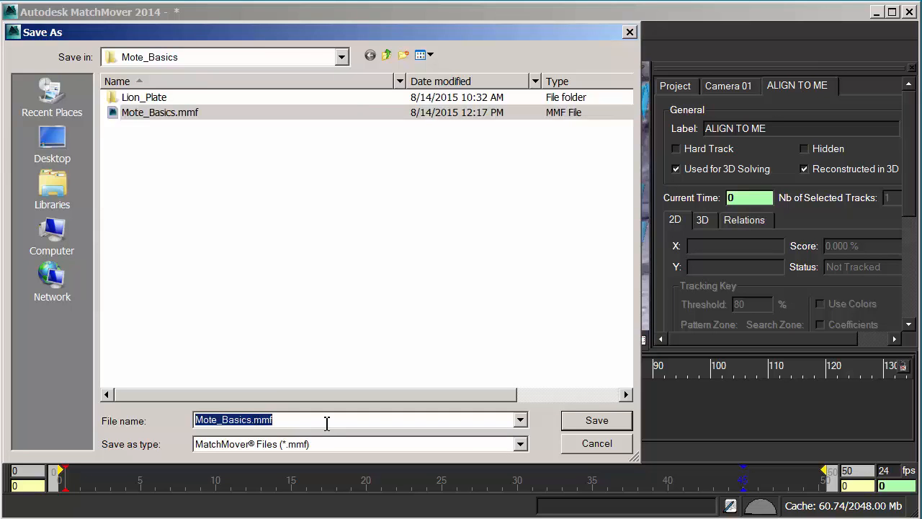
text(Mote)
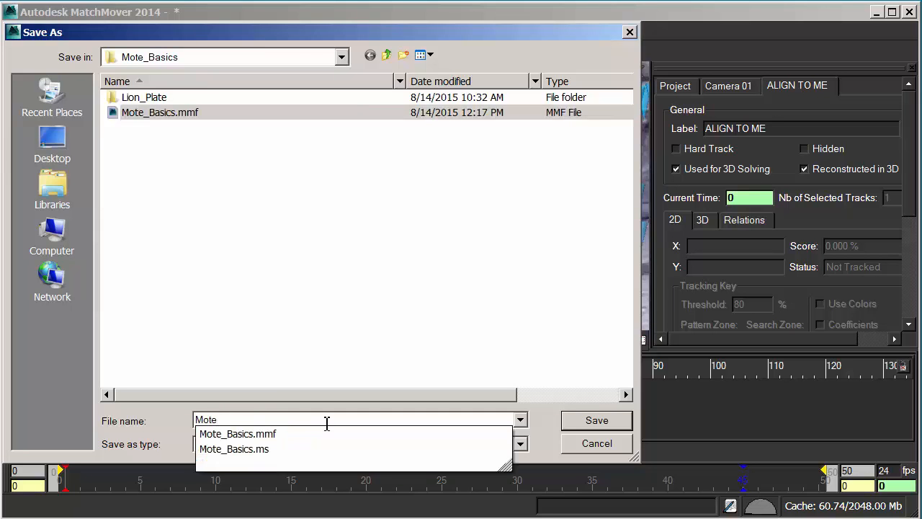
text(_)
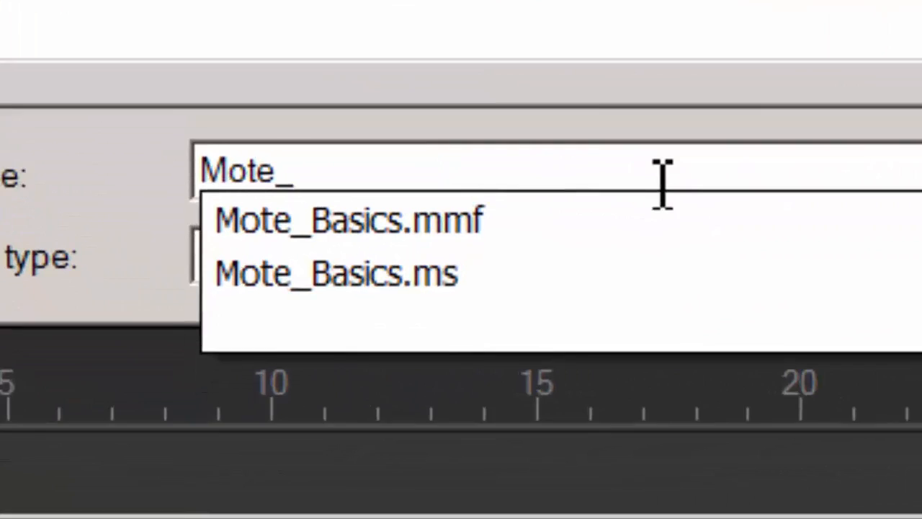
text(Basics)
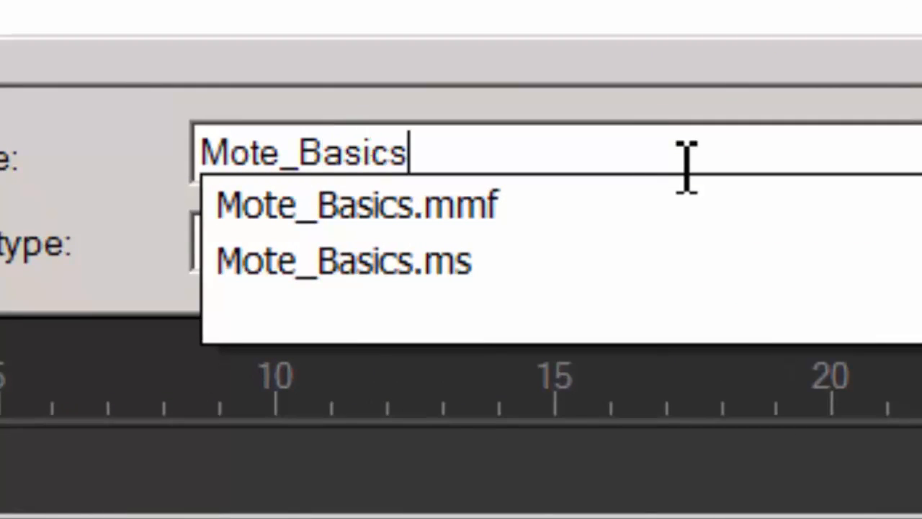
click(802, 155)
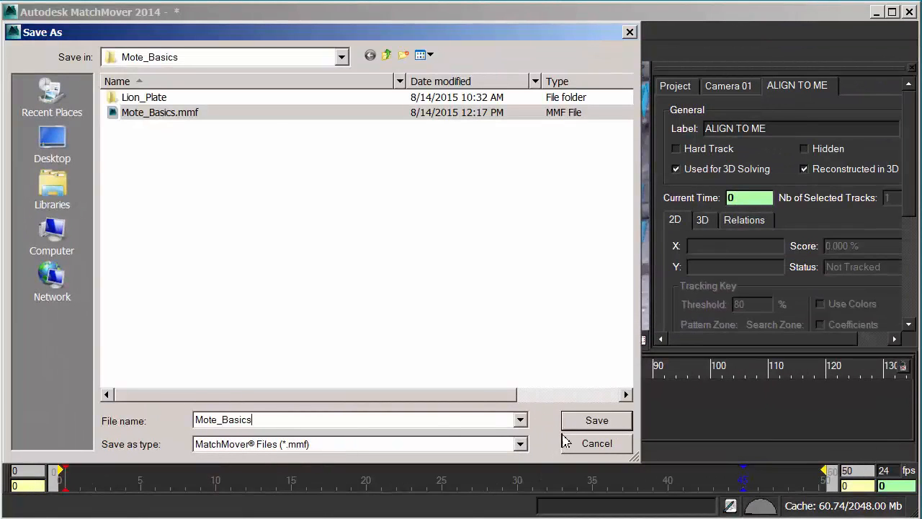
click(598, 421)
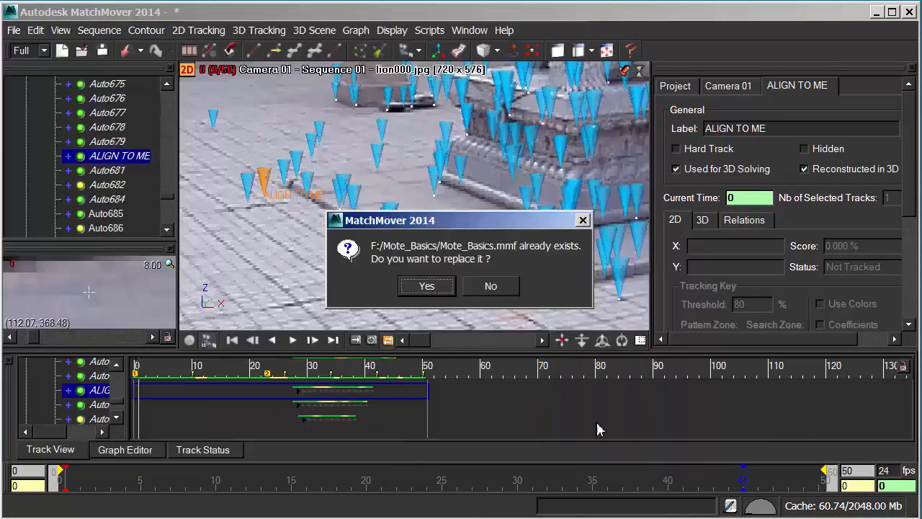
click(440, 292)
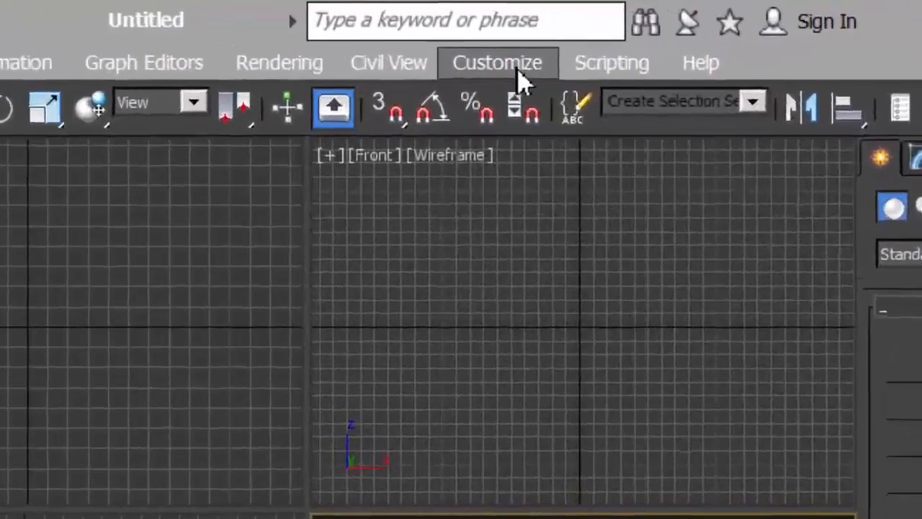
In 3ds Max, set the display unit scale to US Standard with Feet w/Decimal Inches
click(517, 71)
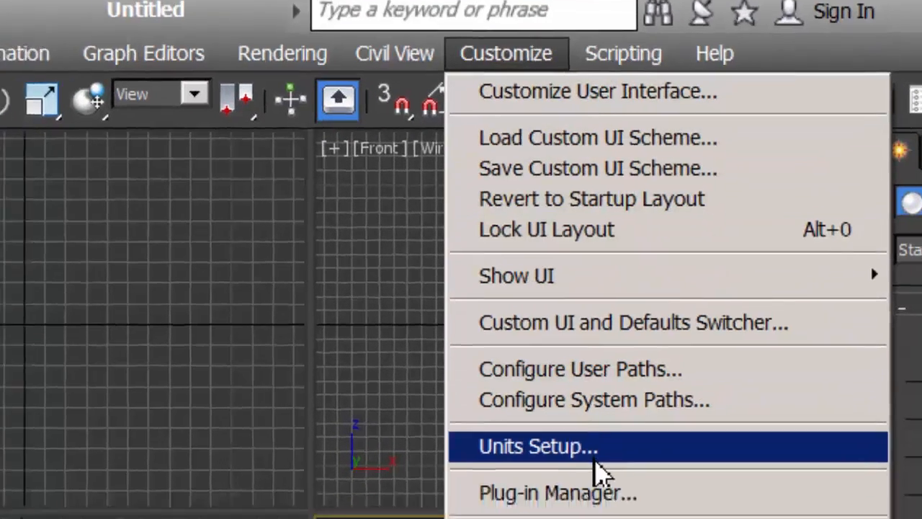
click(585, 472)
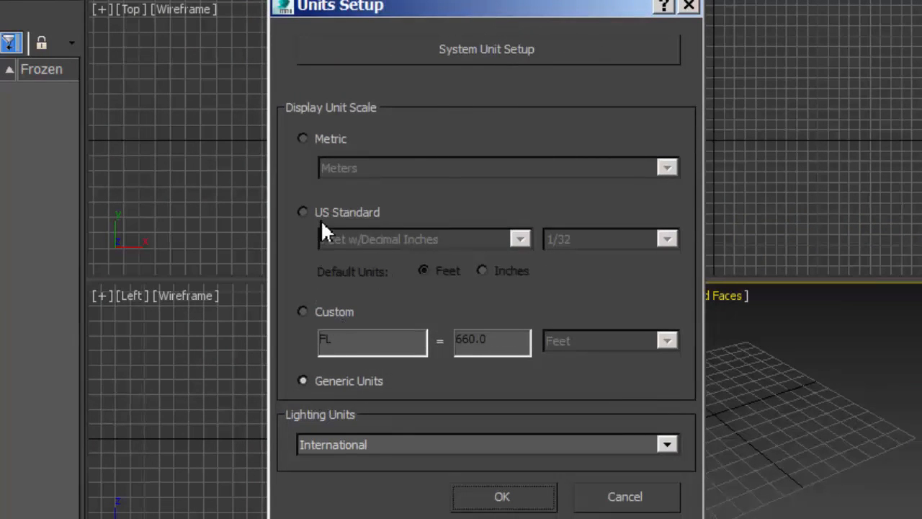
click(303, 214)
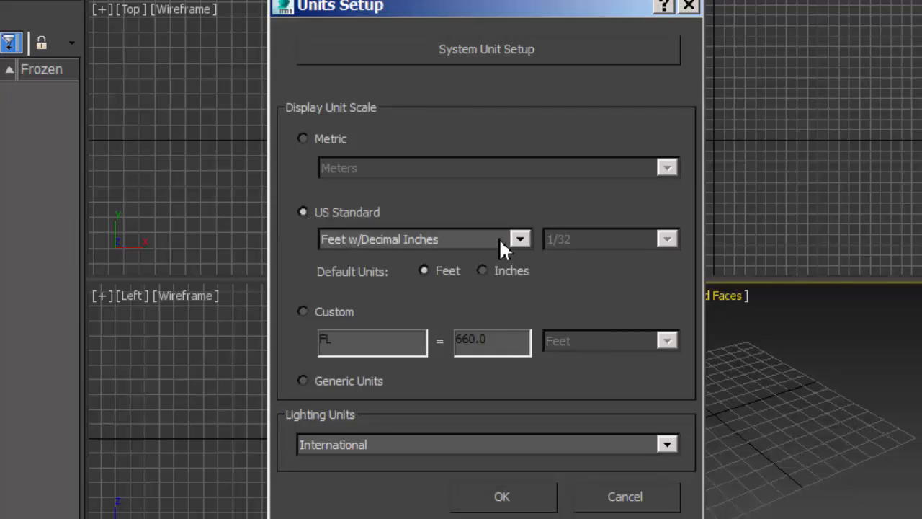
Set the system unit scale to 1 unit = 1.0 inches and apply the units setup
click(476, 55)
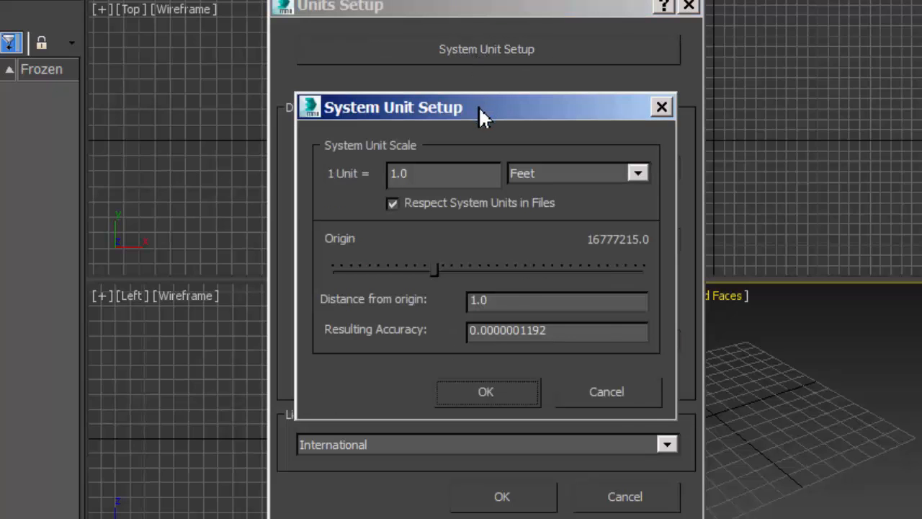
drag(480, 108, 488, 97)
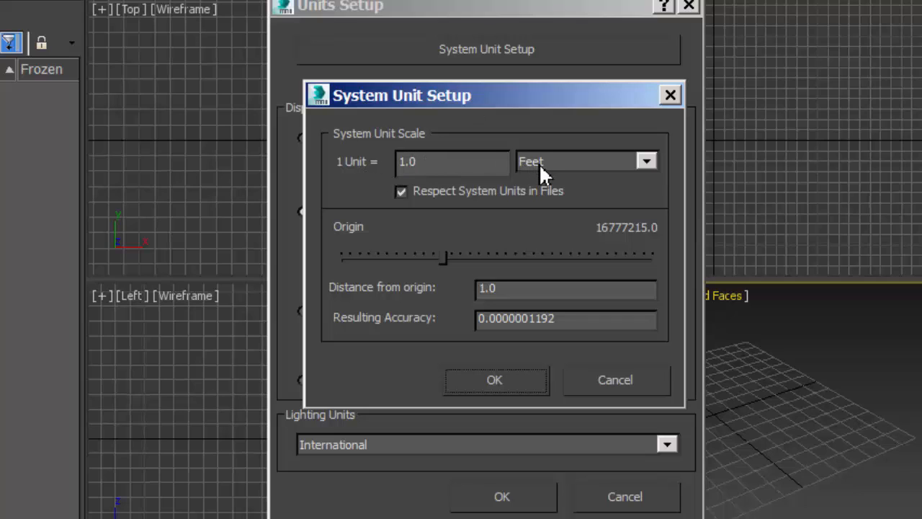
click(650, 161)
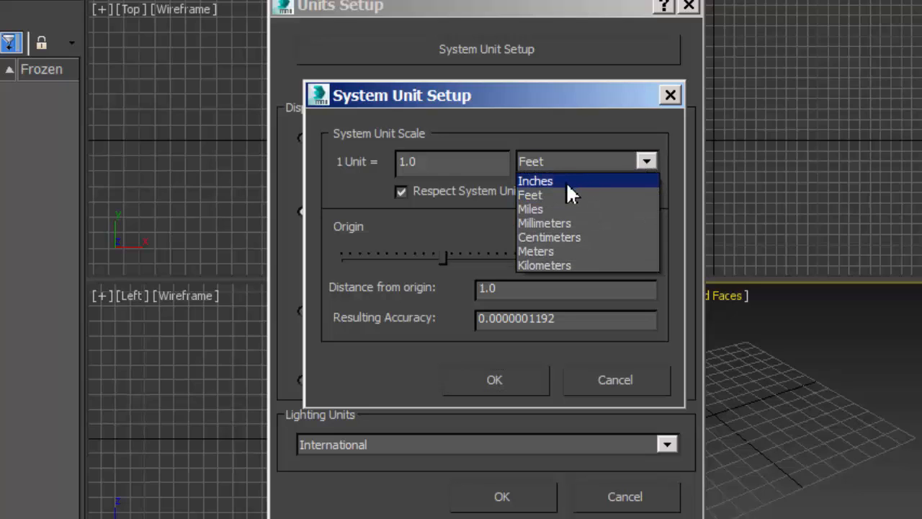
click(562, 181)
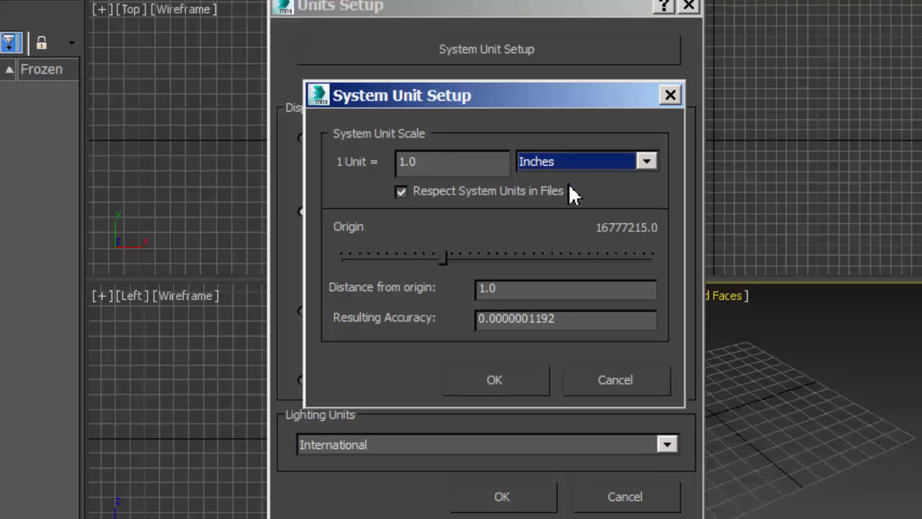
click(508, 380)
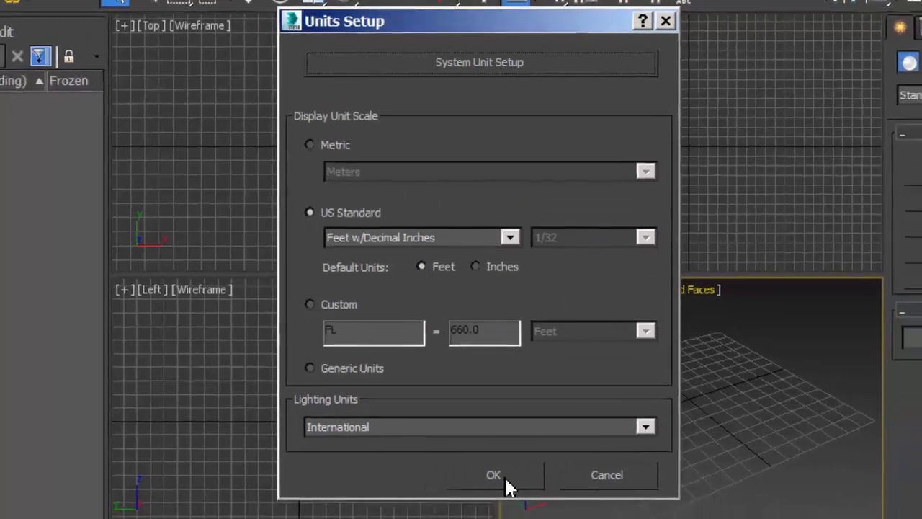
click(507, 480)
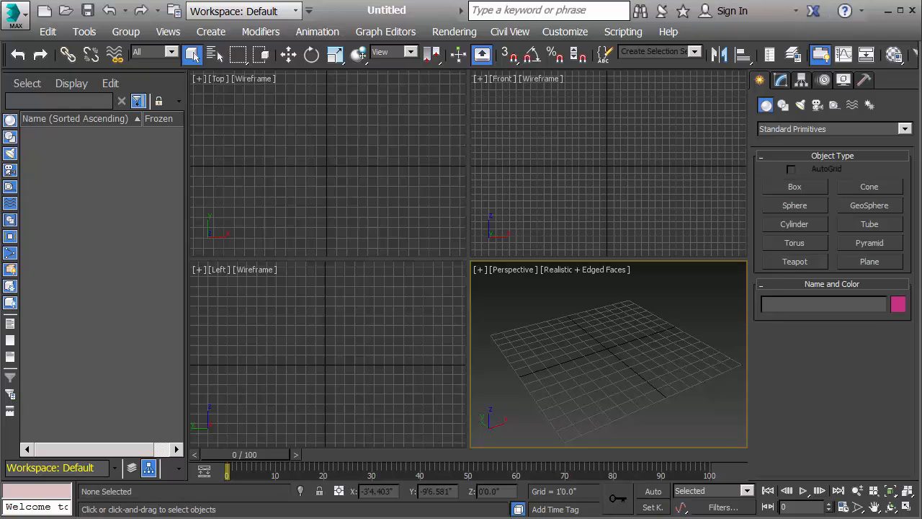
In Windows Explorer, check the pixel dimensions of lion000.jpg in the Lion_Plate folder inside Mote_Basics on drive F
key(alt+Tab)
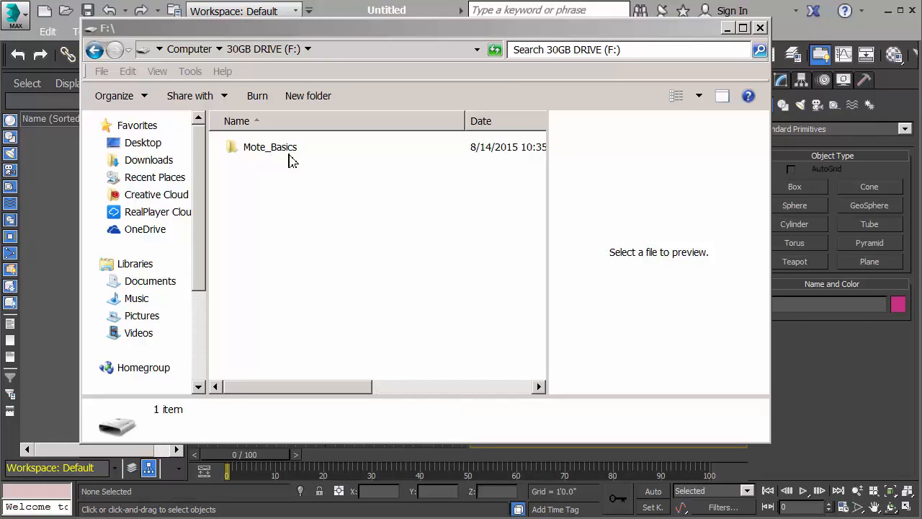
double_click(234, 154)
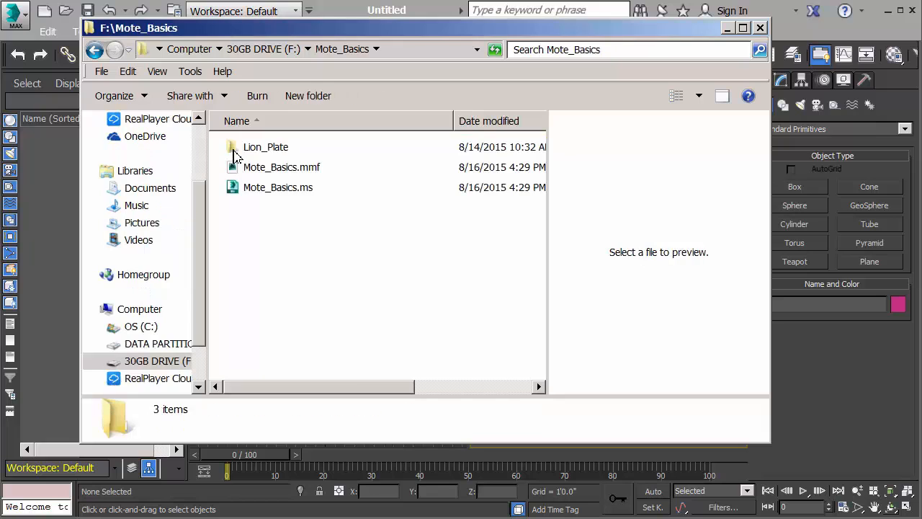
click(266, 155)
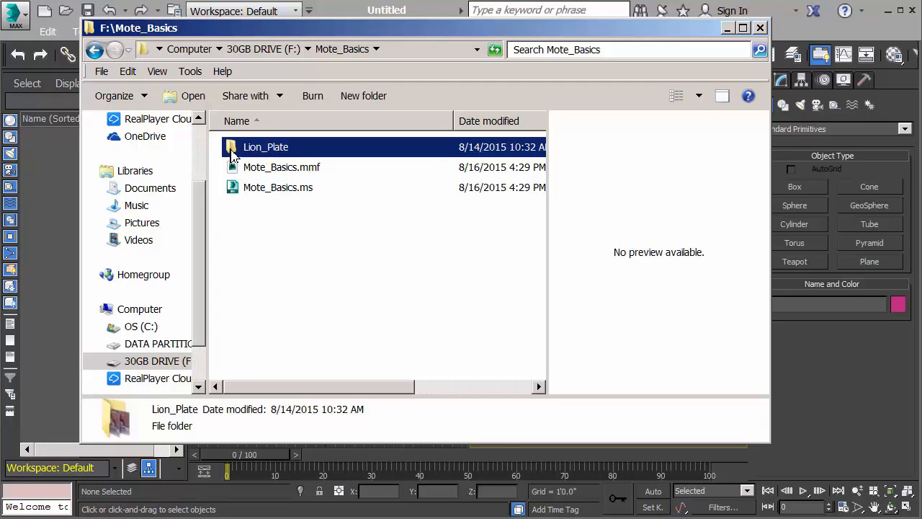
double_click(232, 151)
click(266, 154)
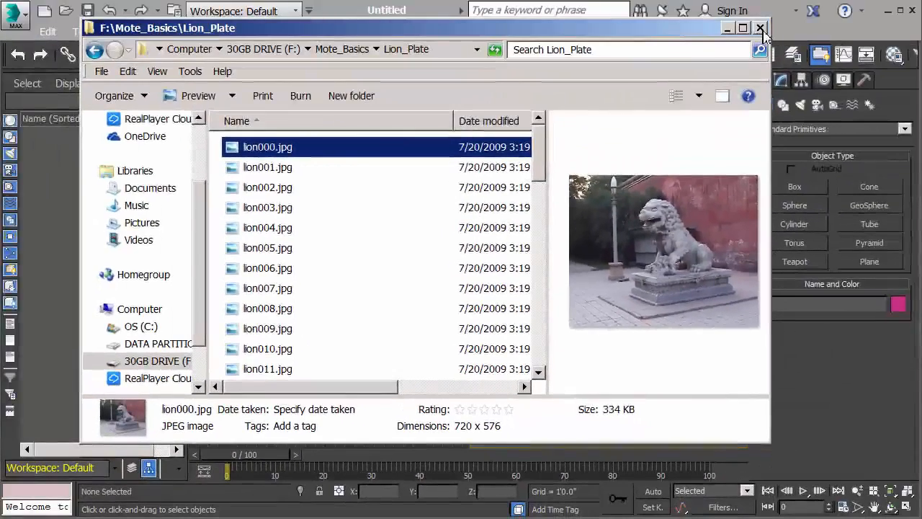
click(758, 29)
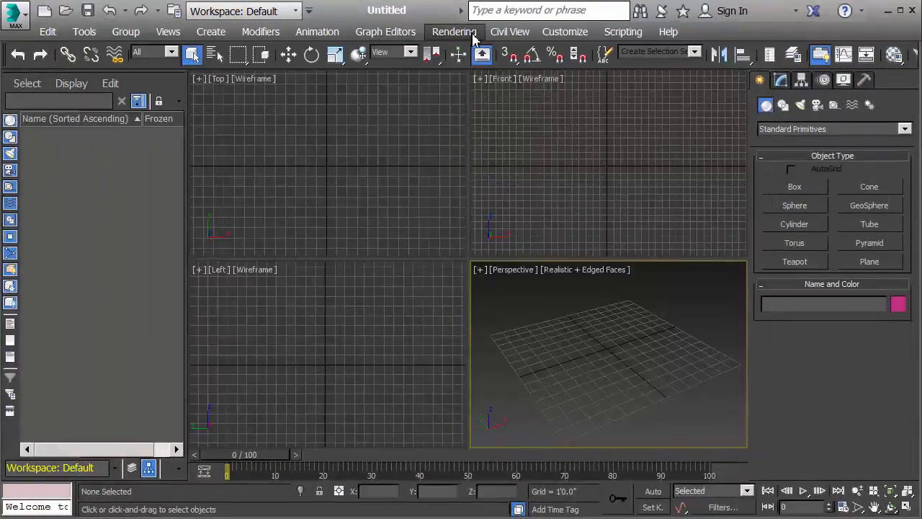
Set the render output size to a width of 720 and a height of 576 in Render Setup
click(468, 33)
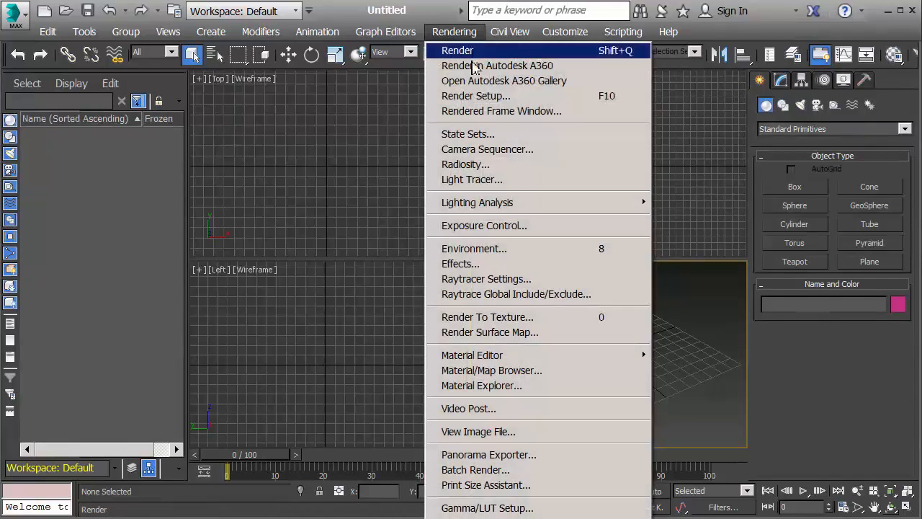
click(486, 106)
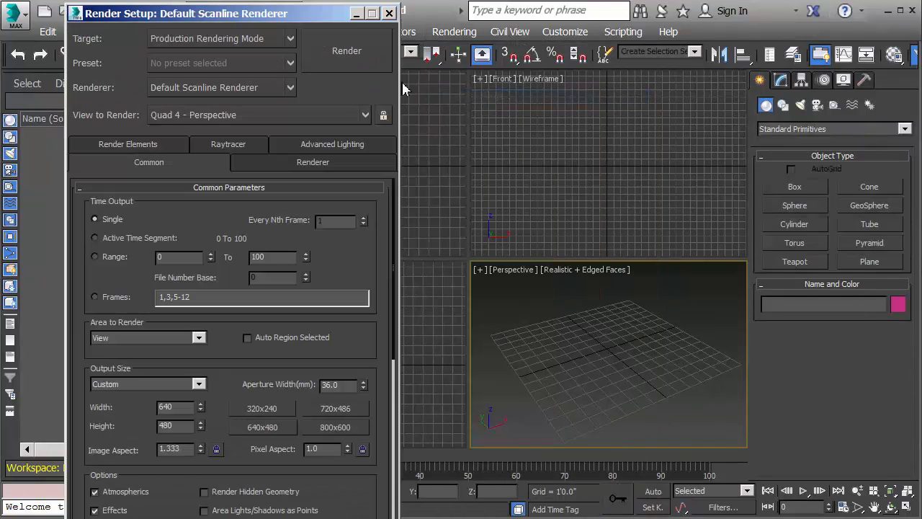
drag(335, 15, 402, 13)
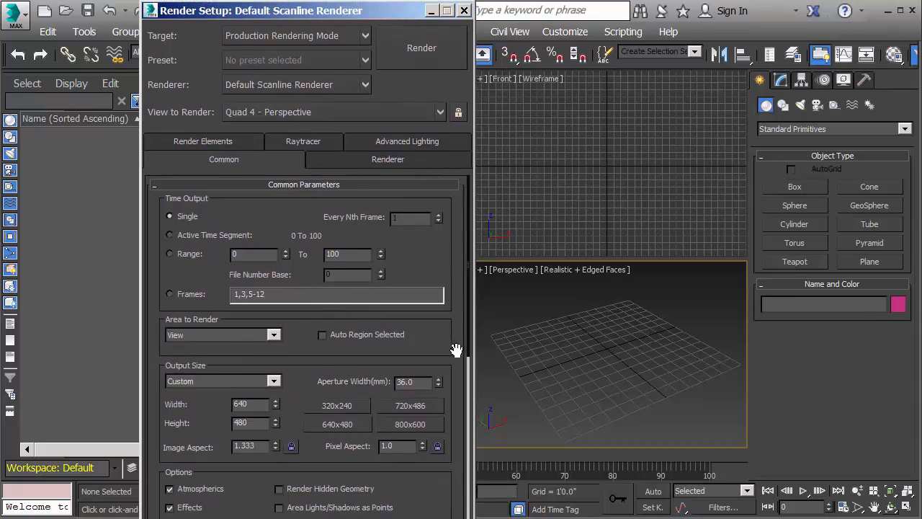
drag(450, 348, 458, 373)
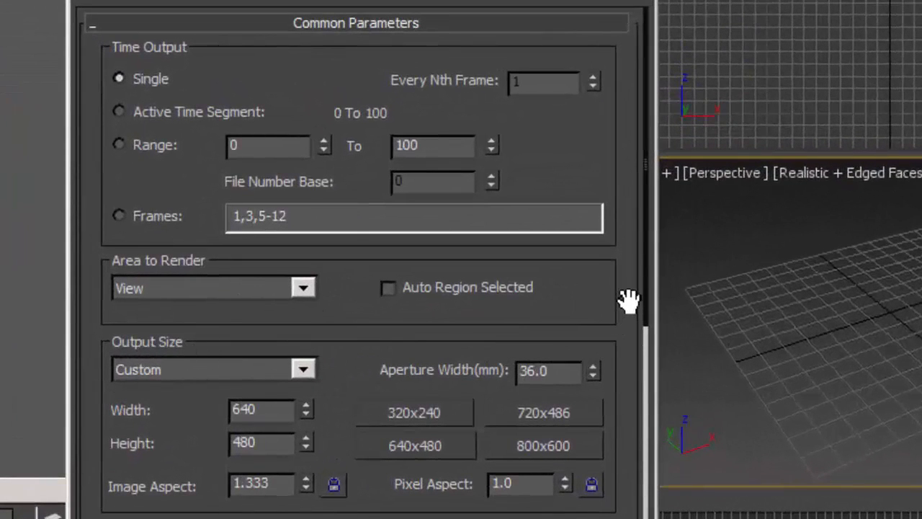
drag(624, 406, 599, 146)
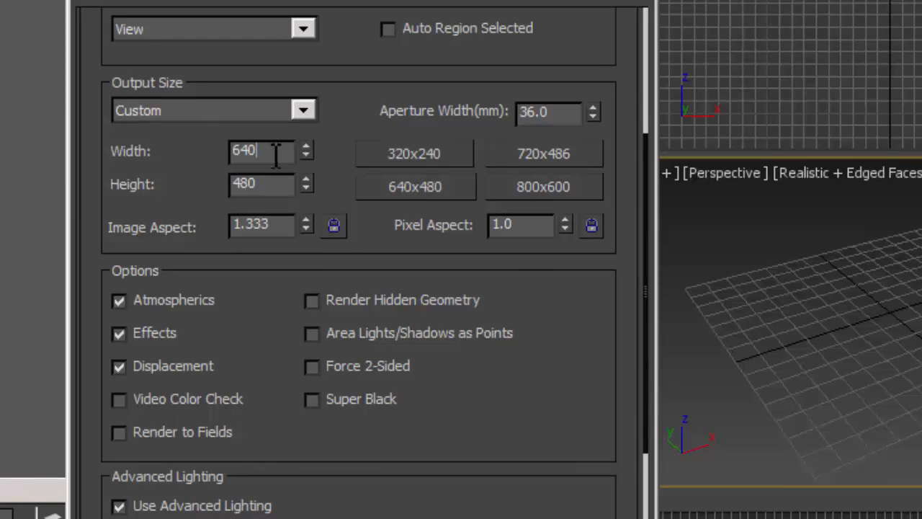
drag(278, 152, 231, 155)
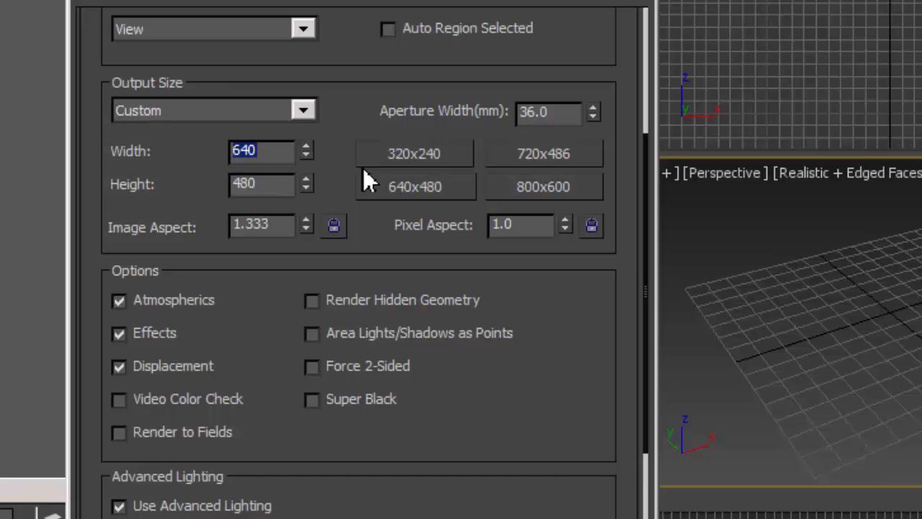
text(720)
click(261, 186)
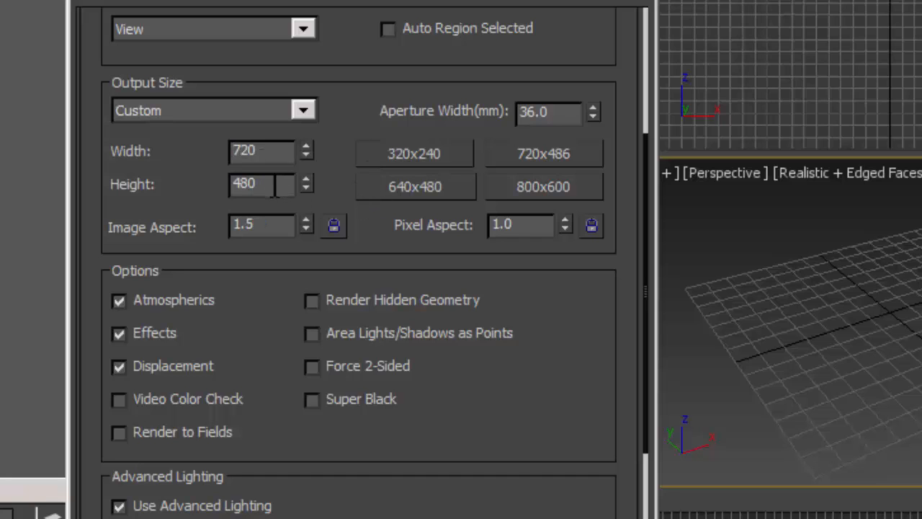
double_click(237, 184)
key(Return)
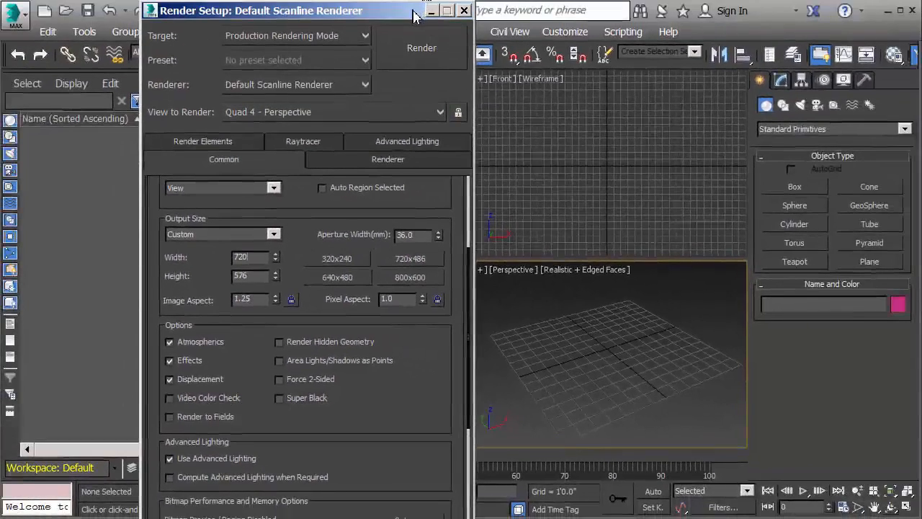
click(464, 10)
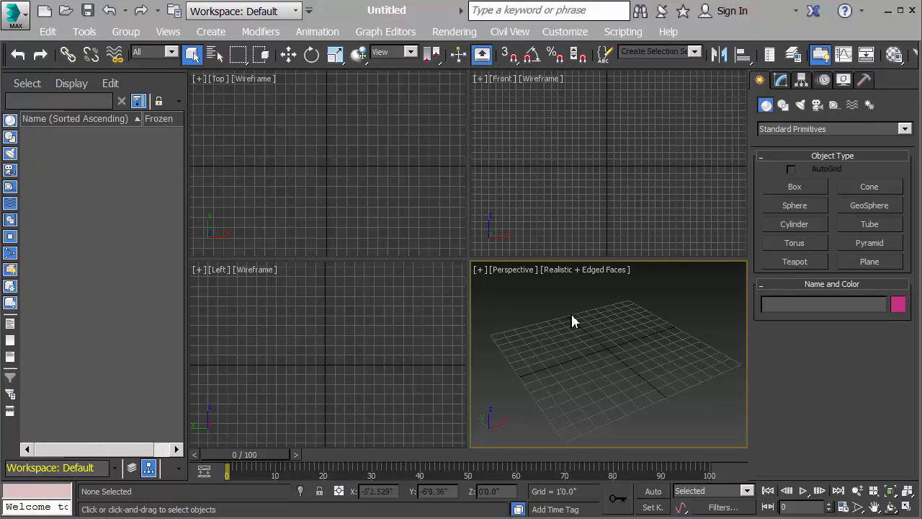
Run the Mote_Basics.ms script from the Mote_Basics folder on drive F to import the tracked camera and points
click(624, 33)
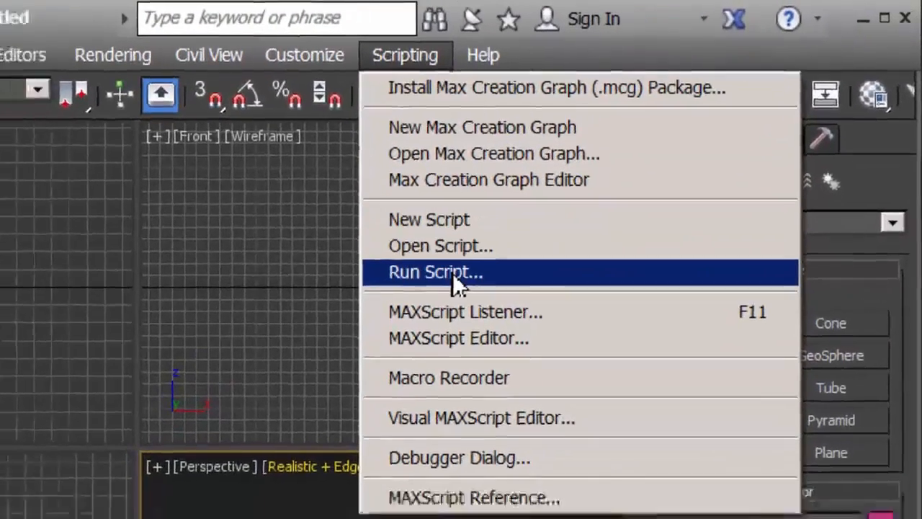
click(424, 289)
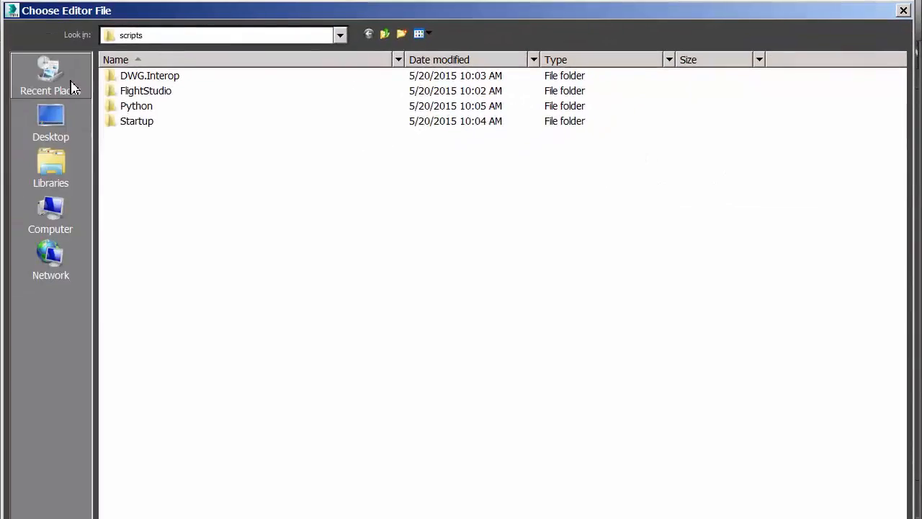
click(52, 211)
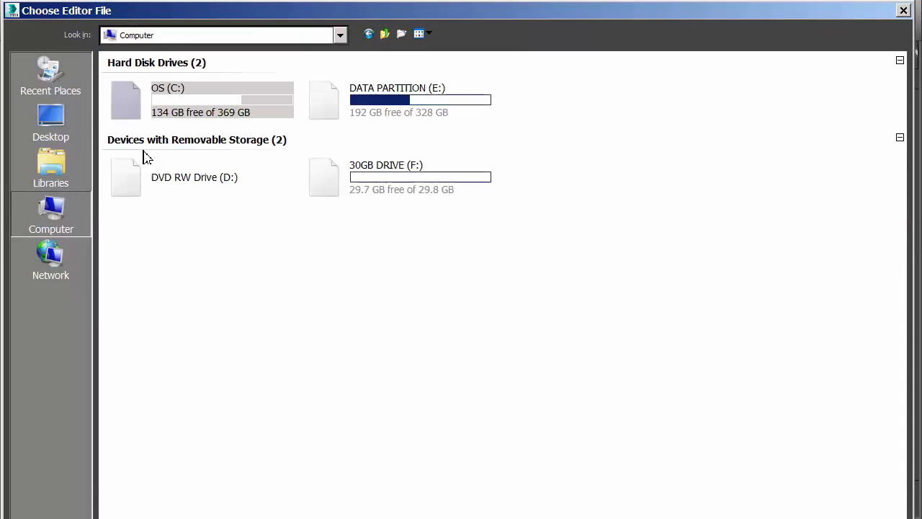
double_click(336, 192)
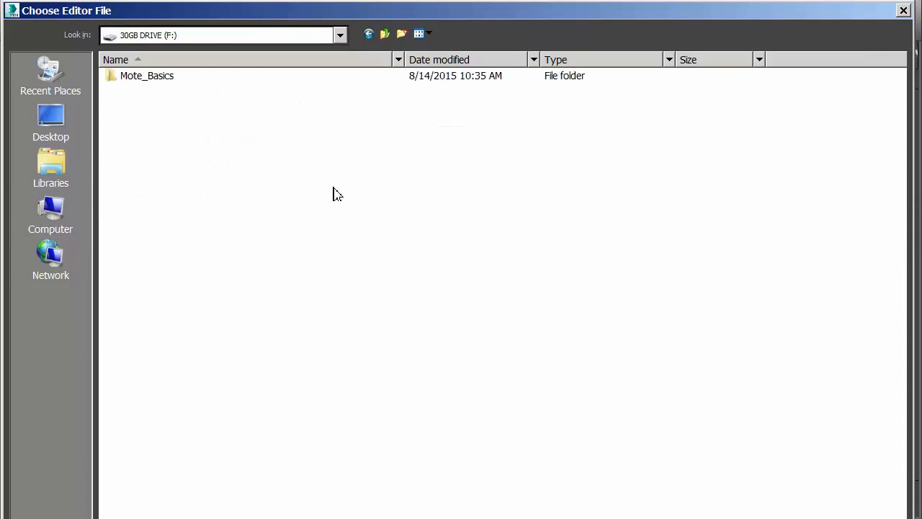
double_click(120, 80)
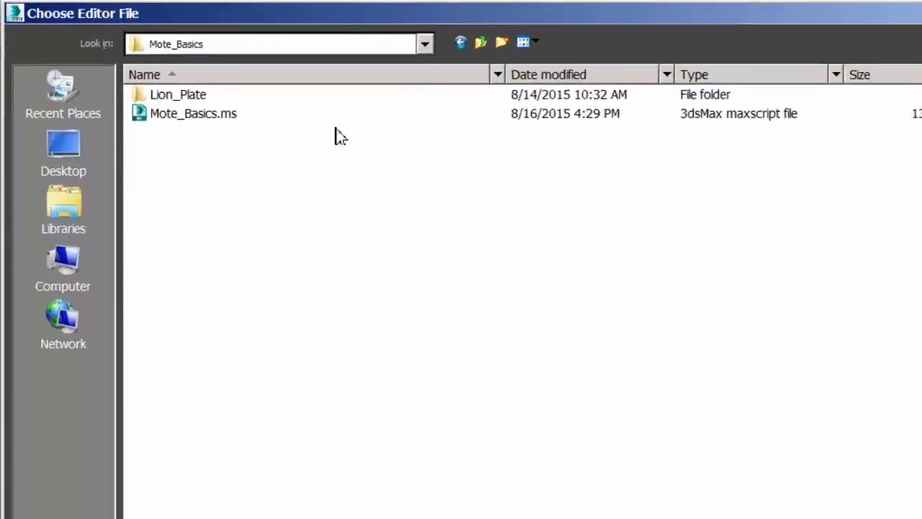
click(133, 95)
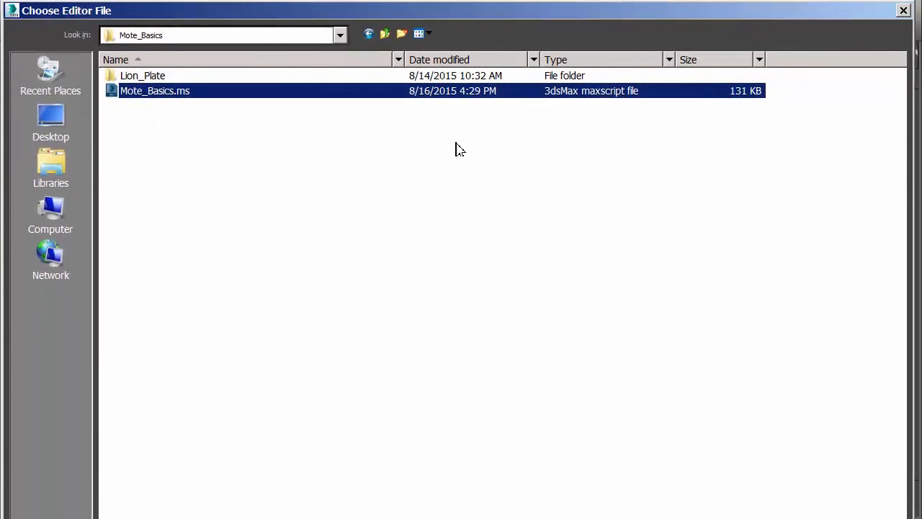
drag(913, 516, 774, 408)
click(737, 370)
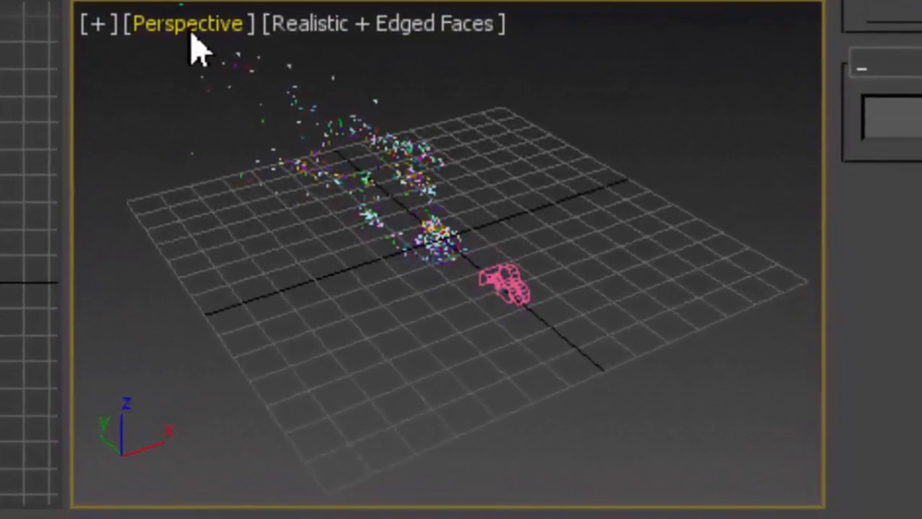
Switch the Perspective viewport to the REALVIZ camera view
click(192, 32)
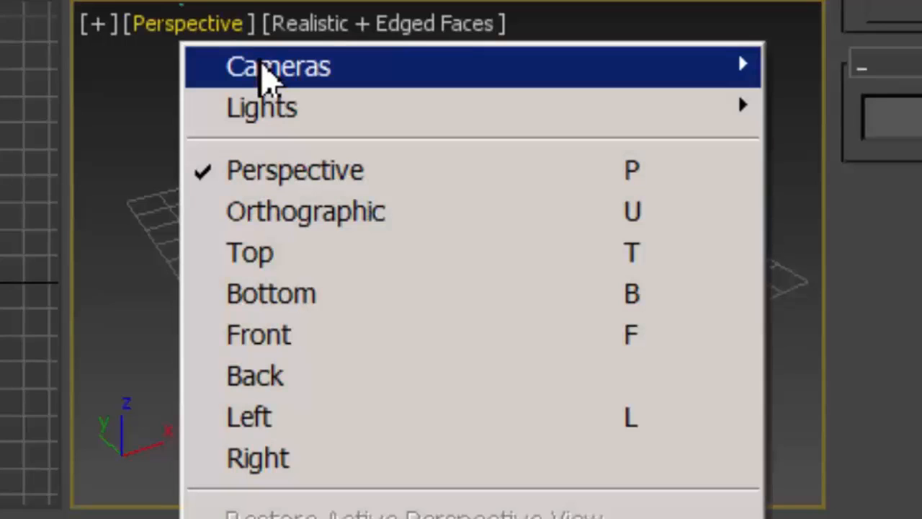
mouse_move(259, 70)
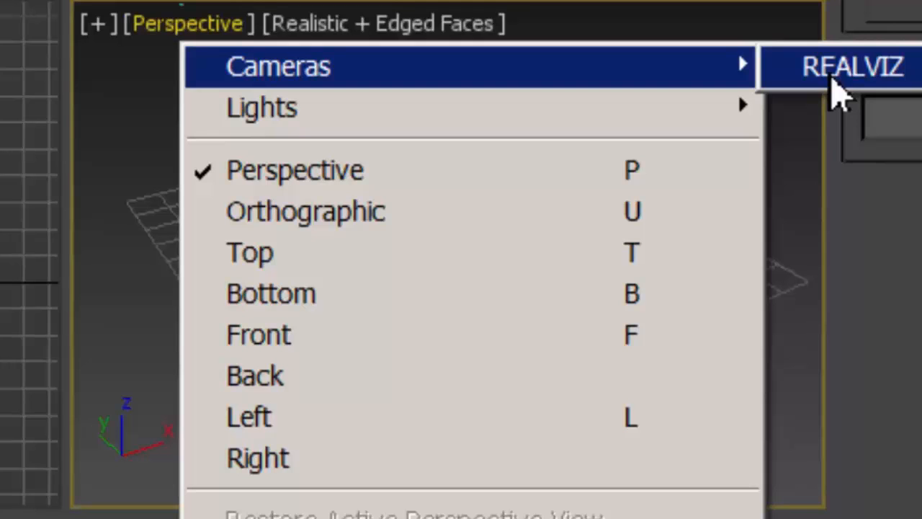
click(836, 90)
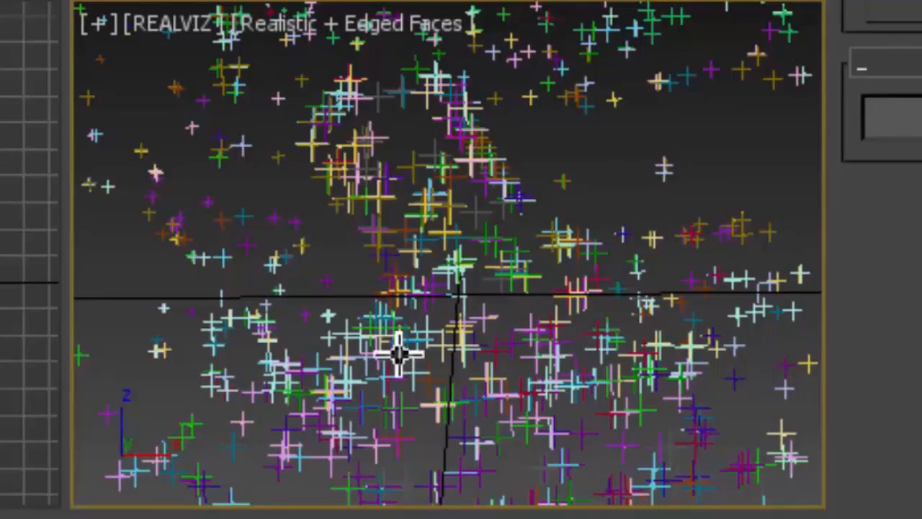
Select the grouped tracking points in the REALVIZ camera view and clear the selection again
click(354, 391)
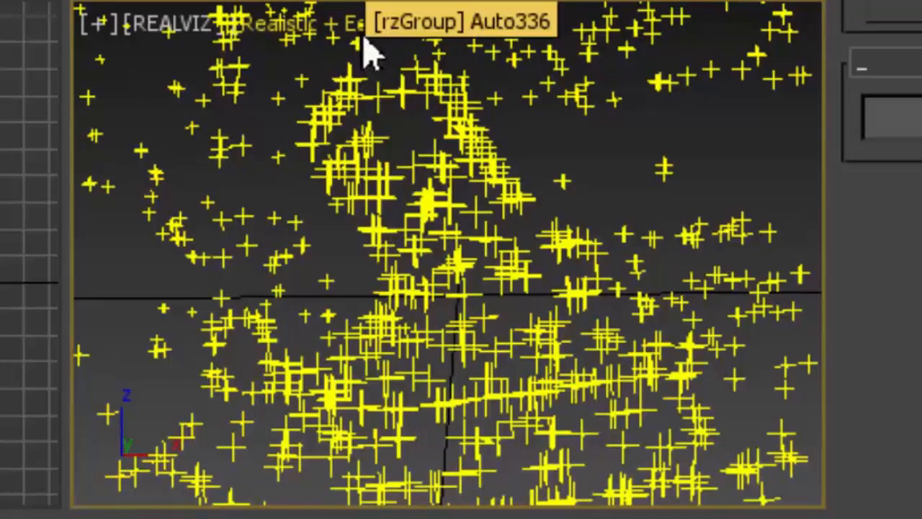
click(354, 33)
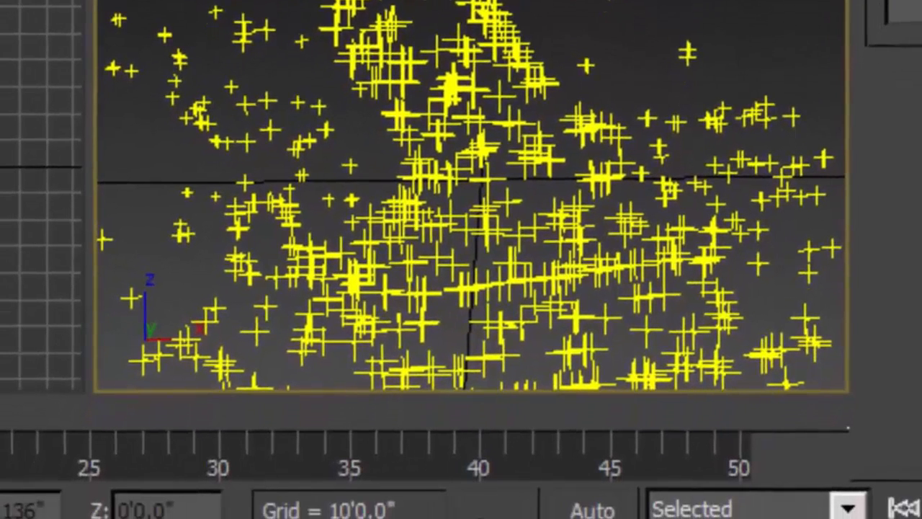
click(245, 35)
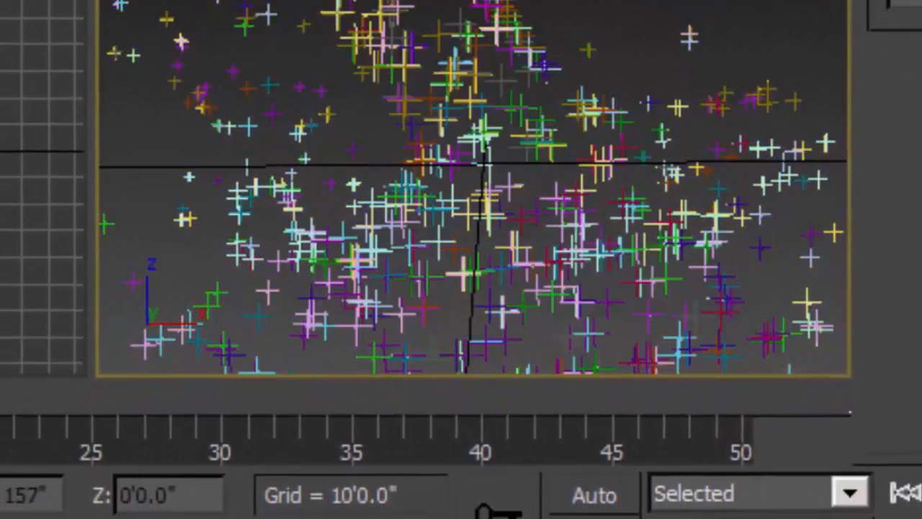
click(339, 2)
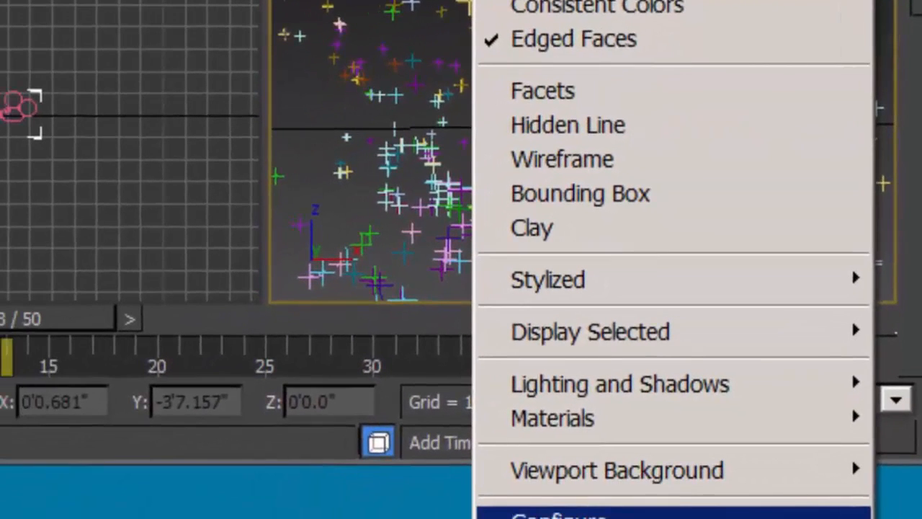
click(559, 514)
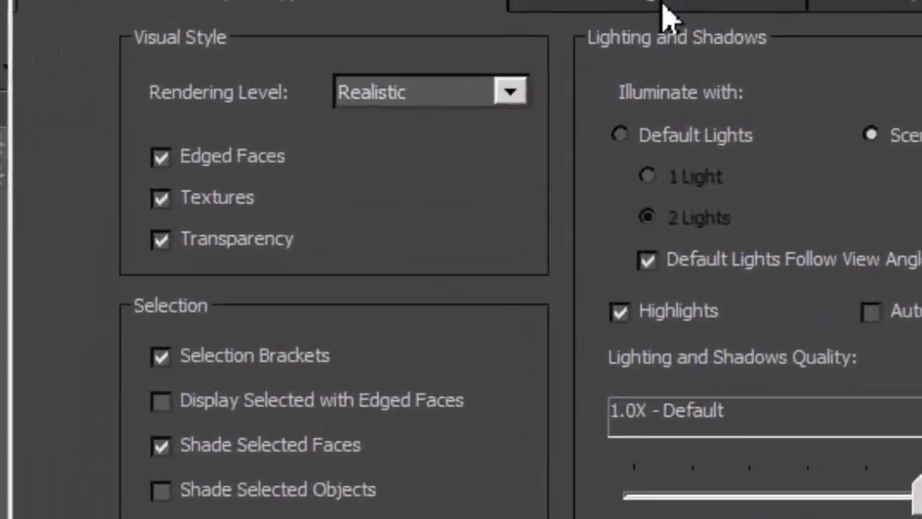
click(677, 18)
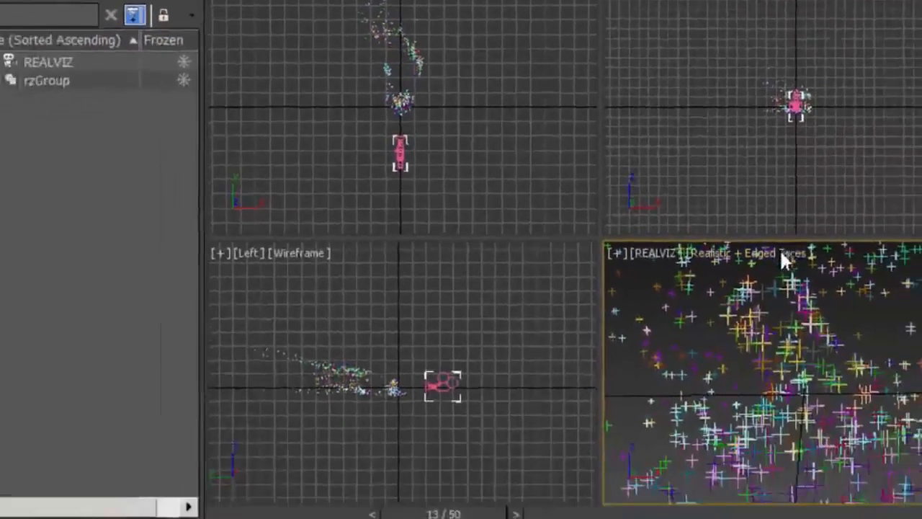
click(735, 213)
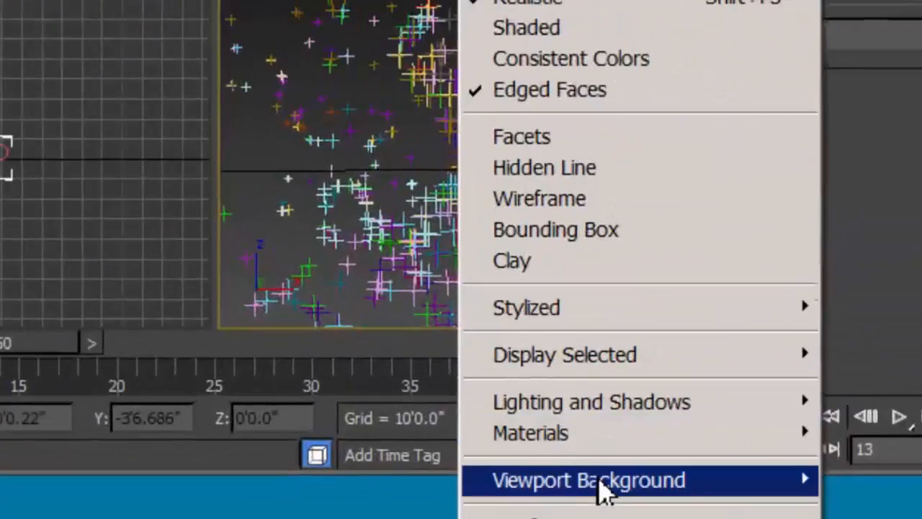
mouse_move(815, 517)
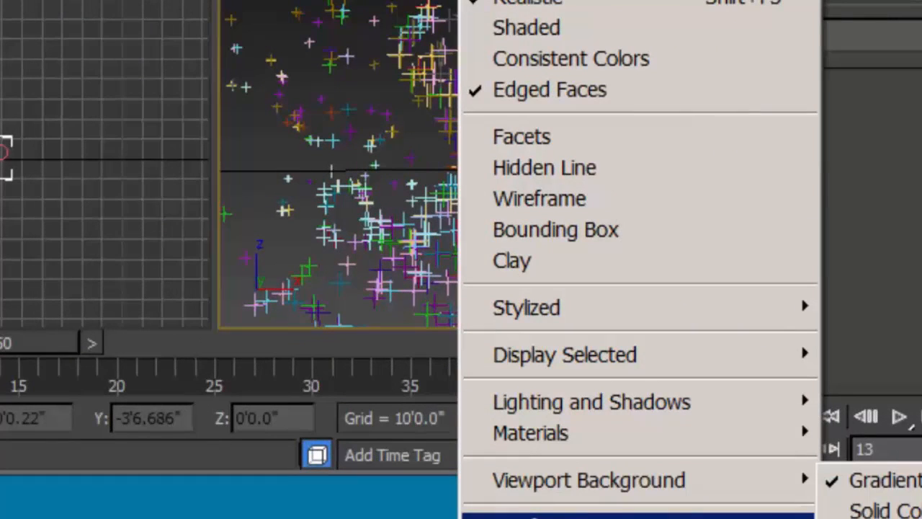
click(548, 517)
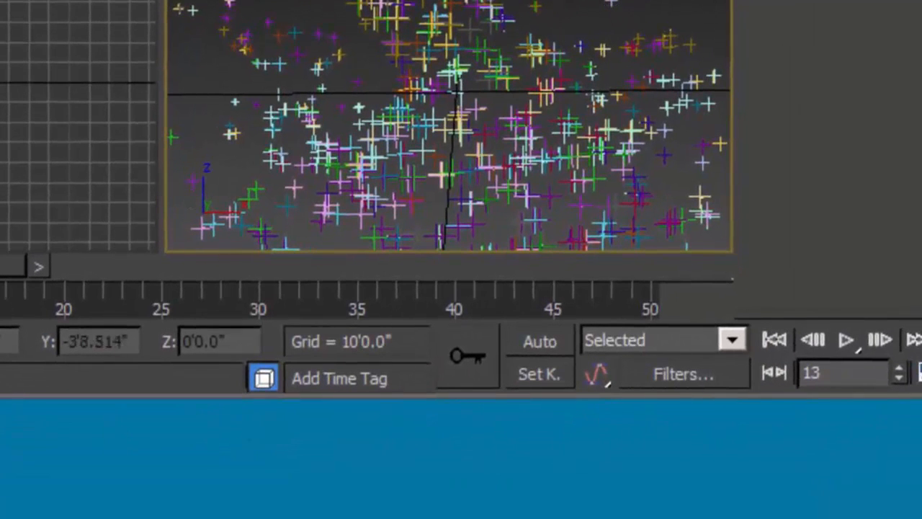
Configure the REALVIZ viewport background to use files, with Animate Background enabled and the aspect ratio set to Match Rendering Output
click(366, 1)
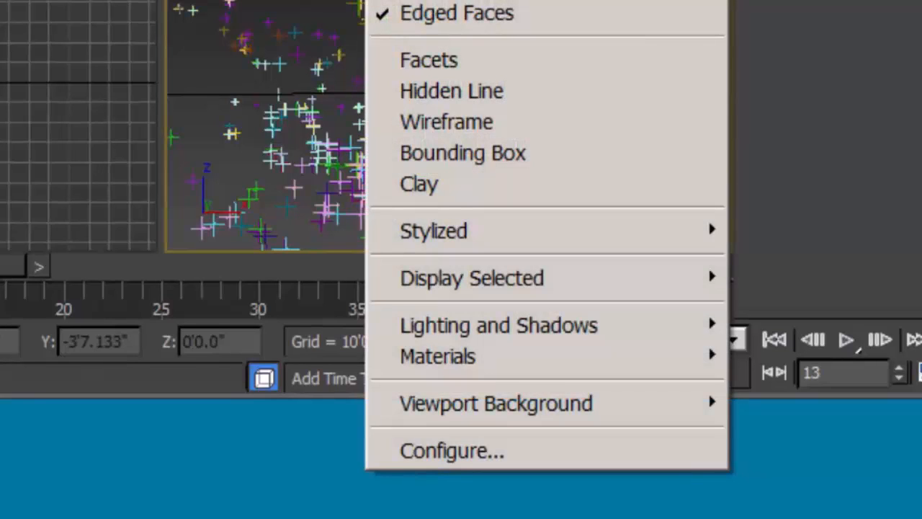
mouse_move(513, 414)
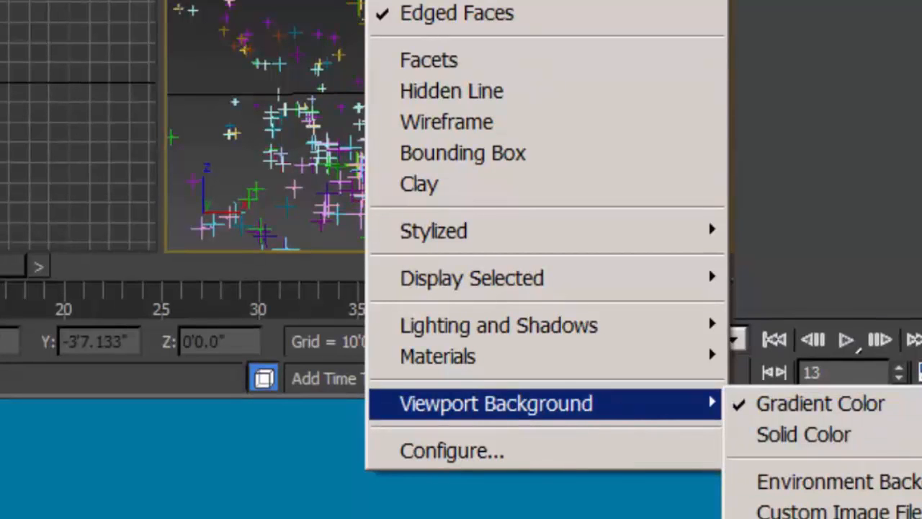
click(828, 517)
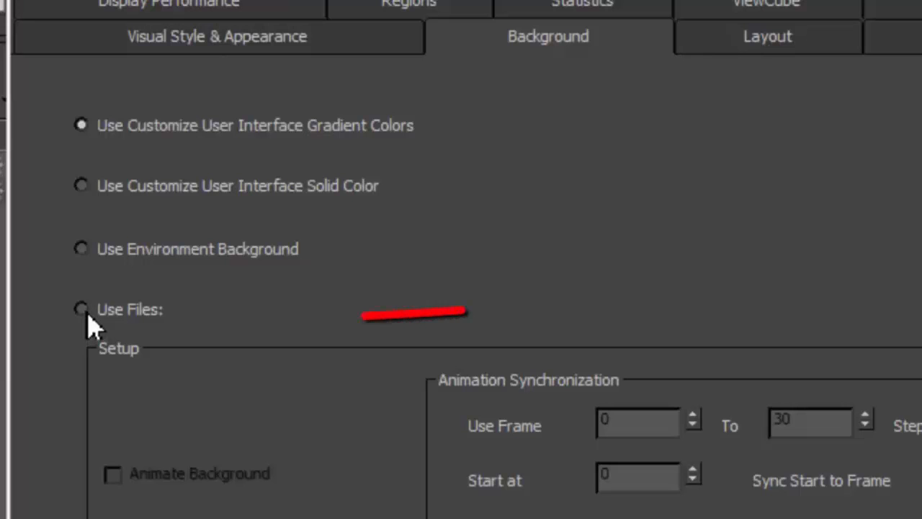
click(86, 313)
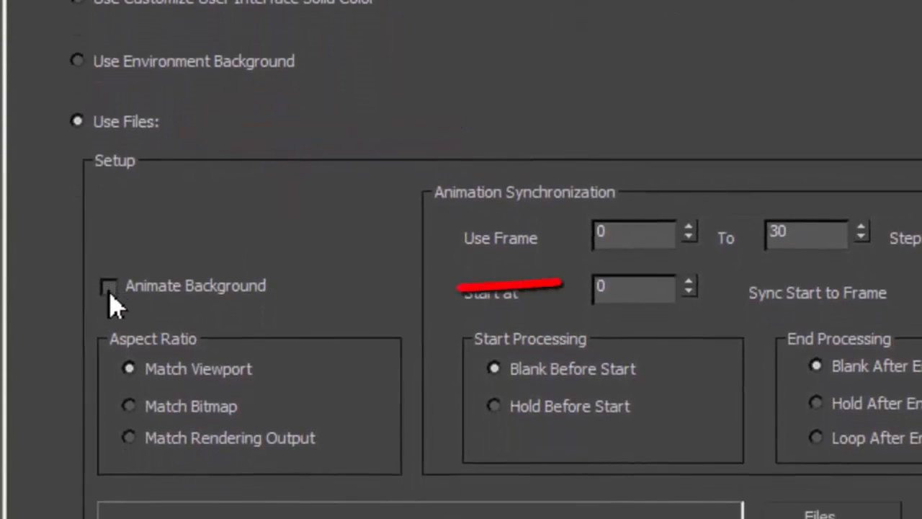
click(109, 350)
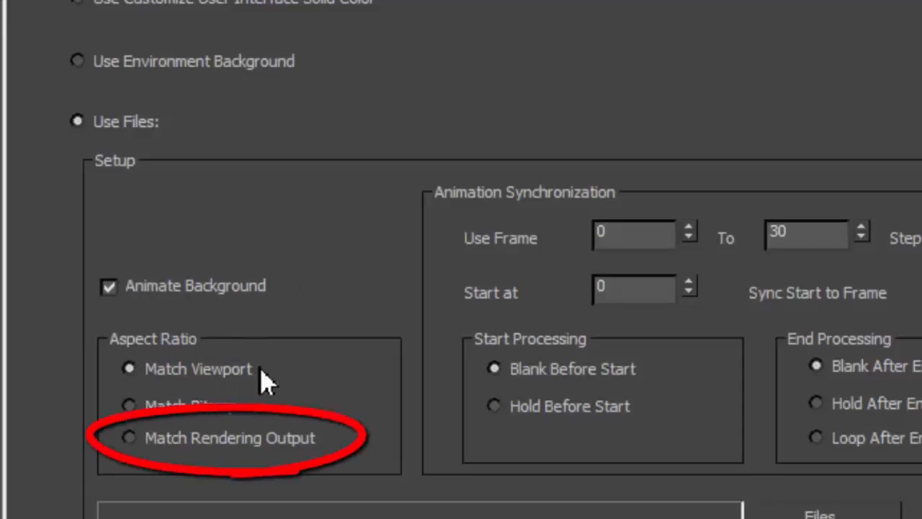
click(130, 441)
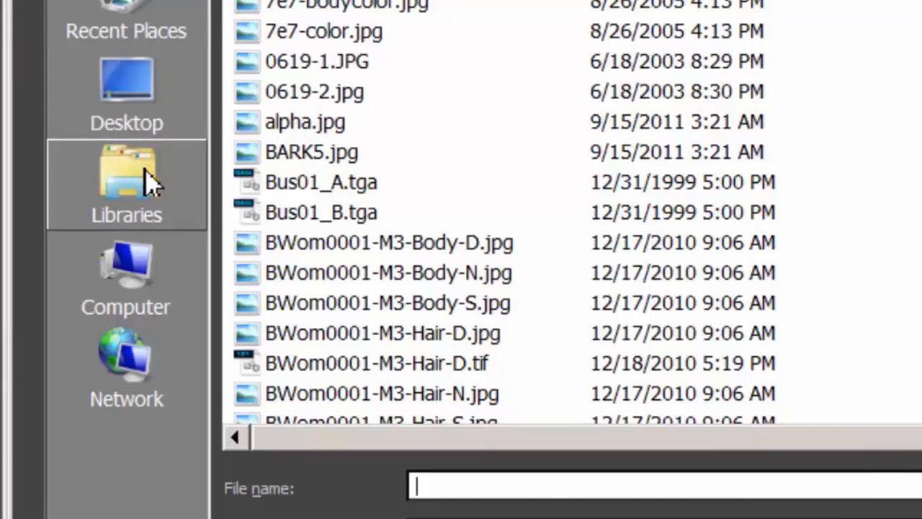
Browse for the background file and select lion000.jpg in the Lion_Plate folder inside Mote_Basics on drive F
click(139, 299)
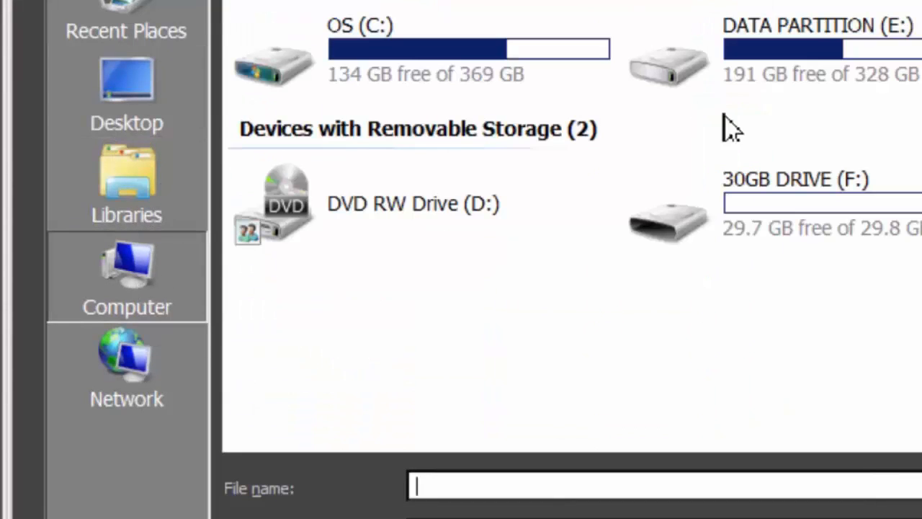
double_click(666, 229)
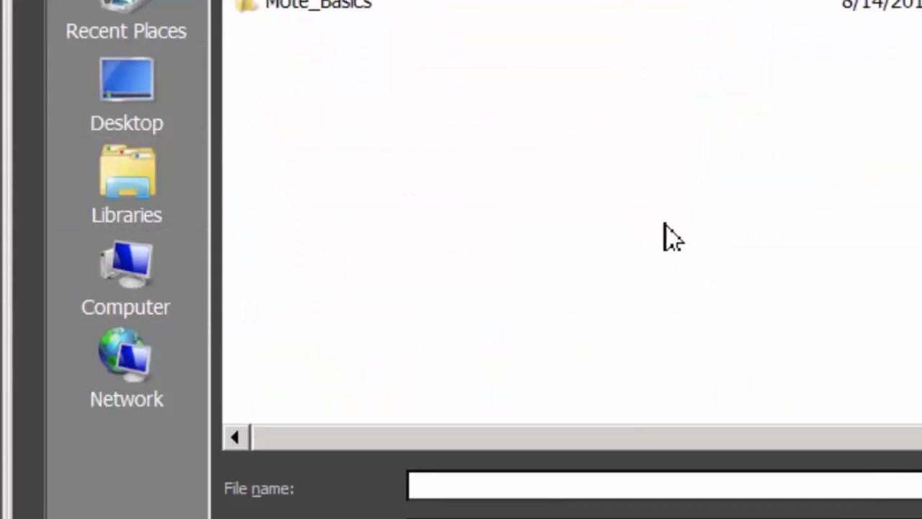
double_click(298, 11)
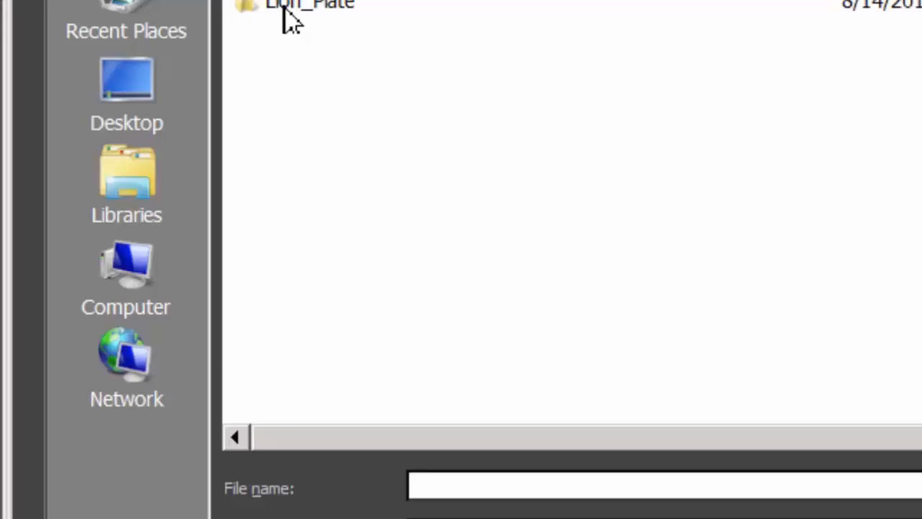
double_click(284, 9)
click(285, 7)
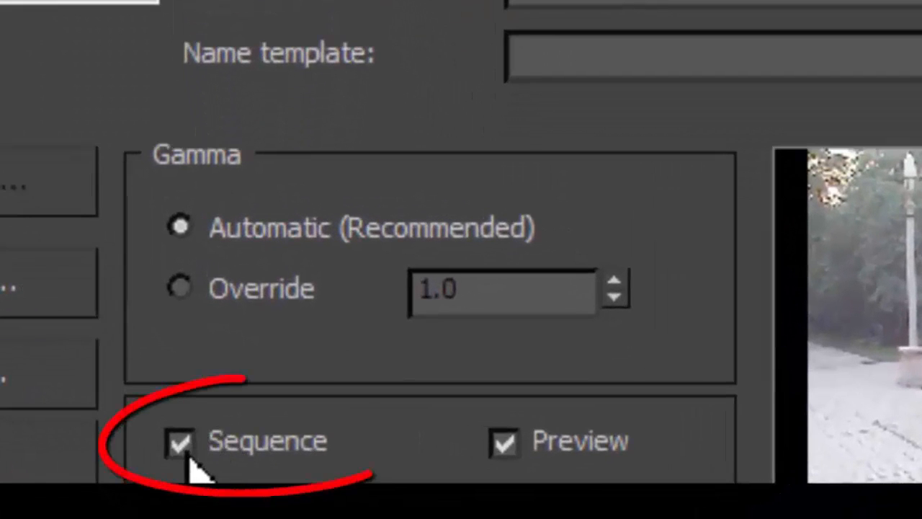
Load the lion images as a sequence, keeping the image file list at start frame 0 and end frame 50
click(180, 442)
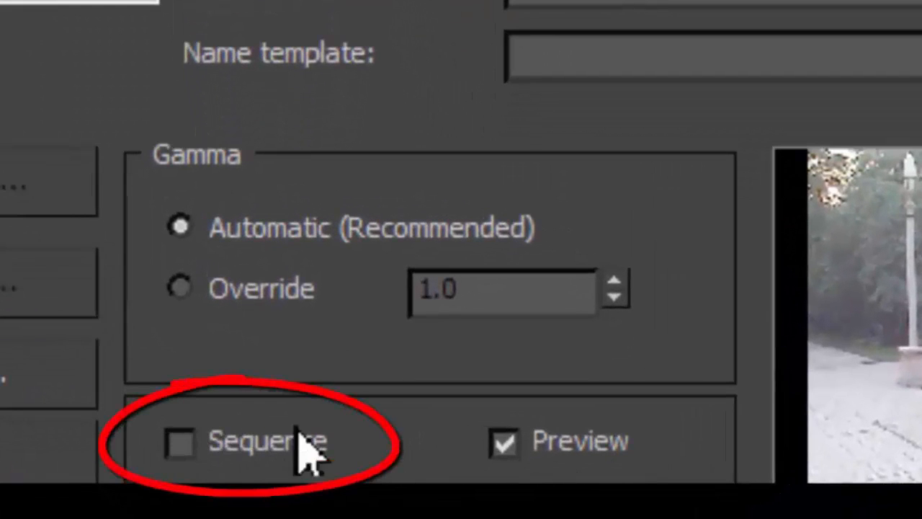
click(189, 460)
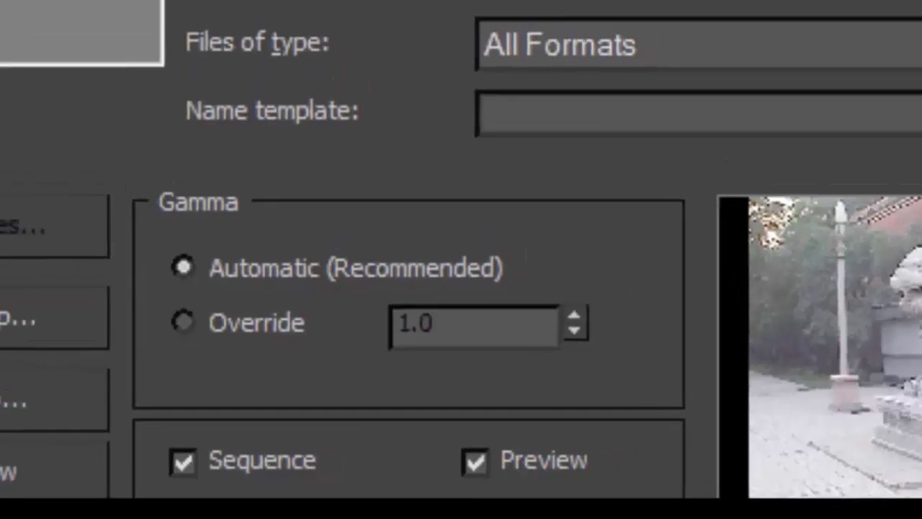
key(Return)
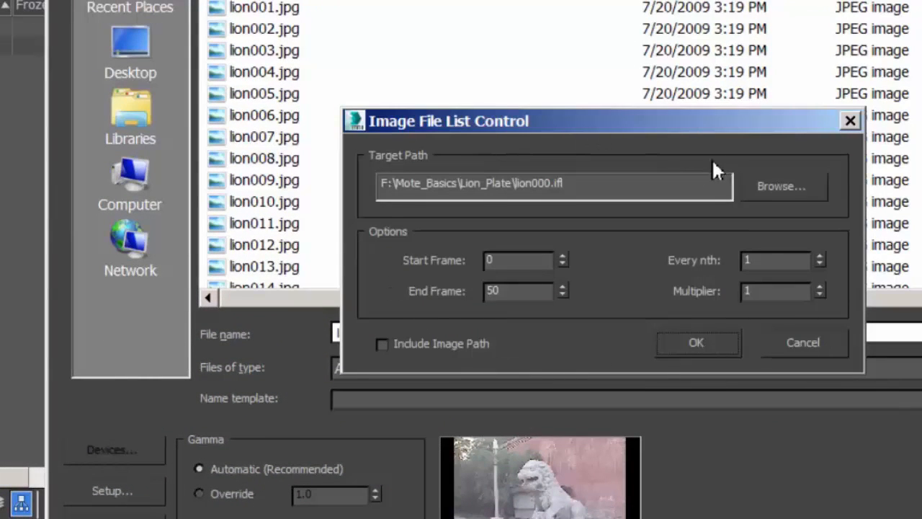
click(696, 343)
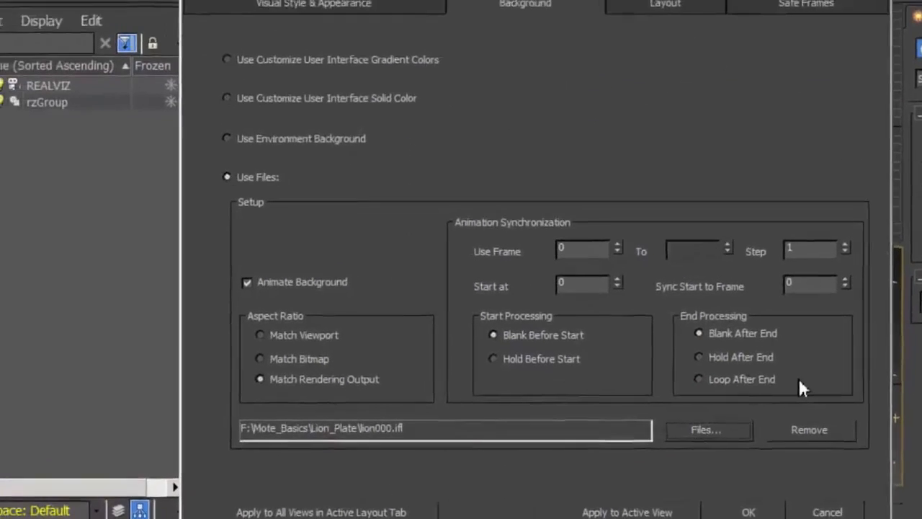
Apply the lion000.ifl background to the active REALVIZ camera view and close the viewport configuration
drag(721, 4, 772, 445)
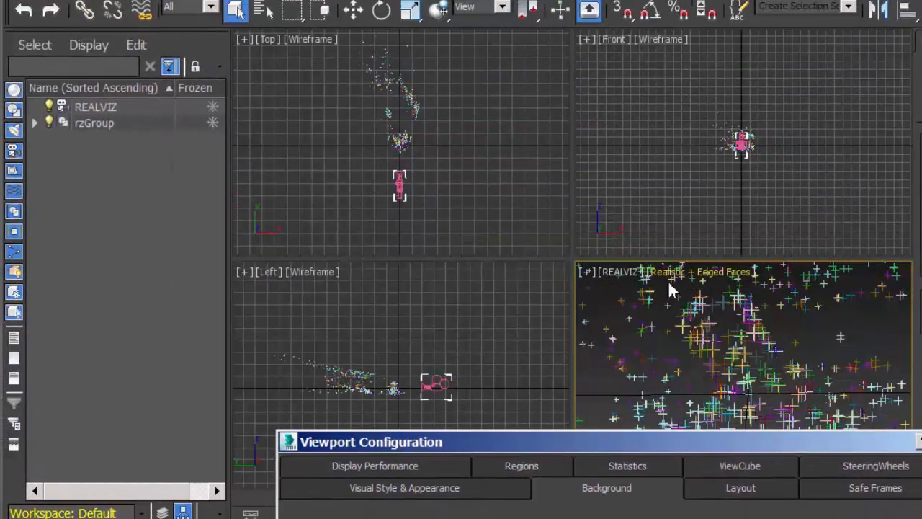
drag(710, 445, 596, 0)
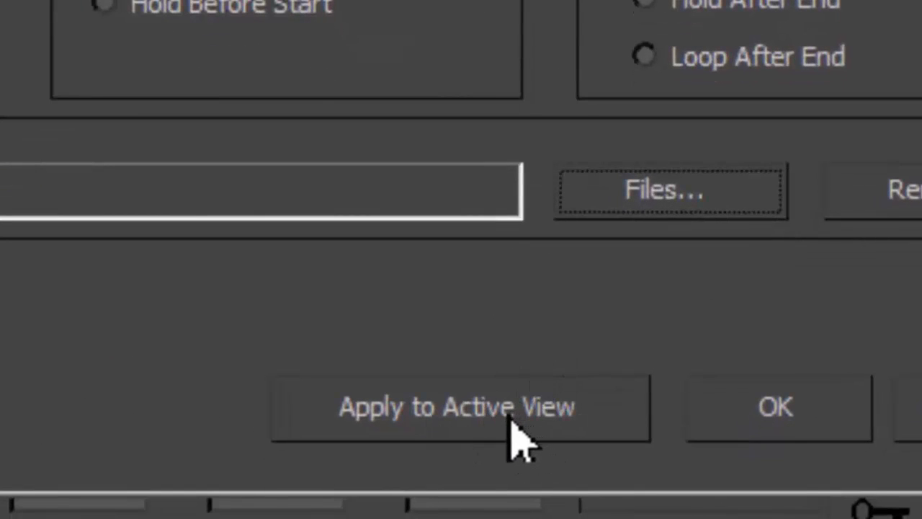
click(513, 418)
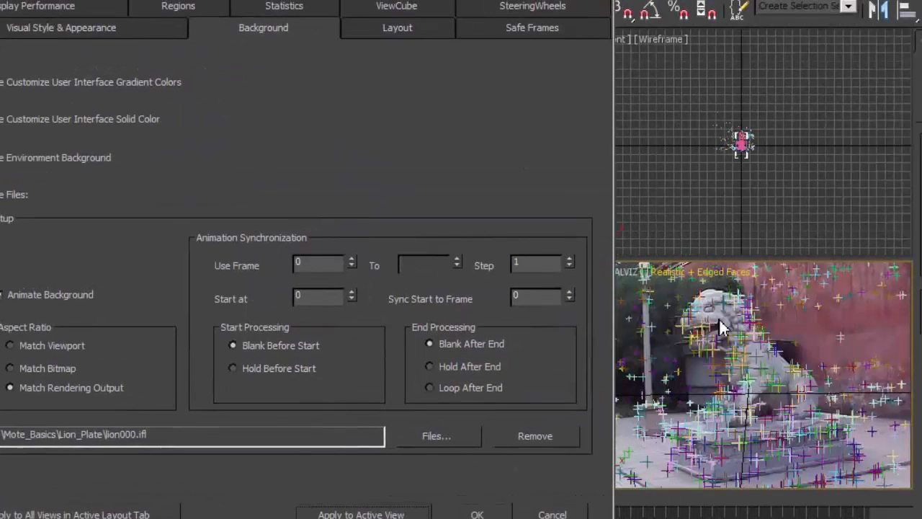
click(477, 514)
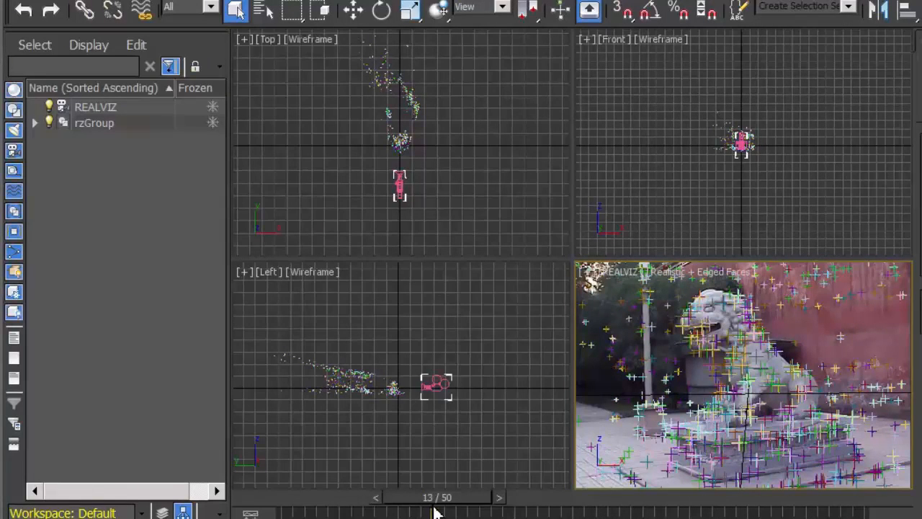
Play the animation from frame 0 and stop it to check the tracking points against the lion footage
drag(435, 511, 297, 512)
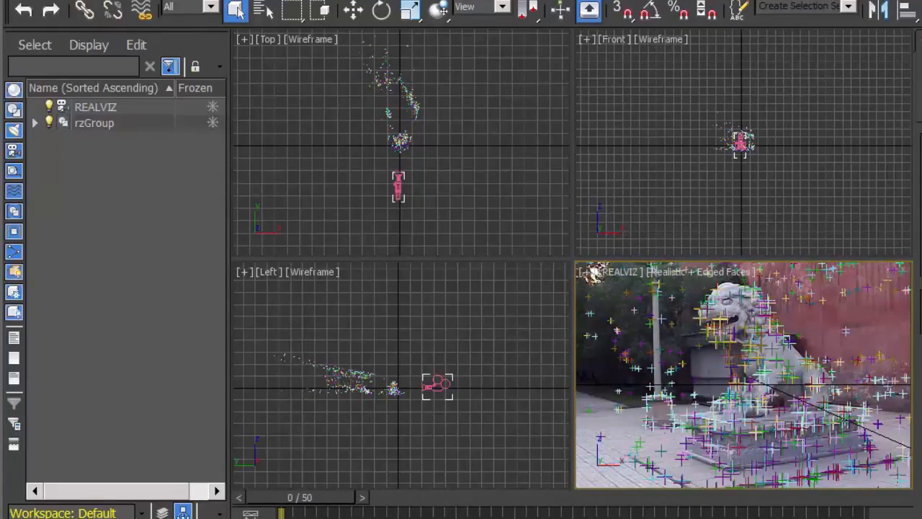
key(slash)
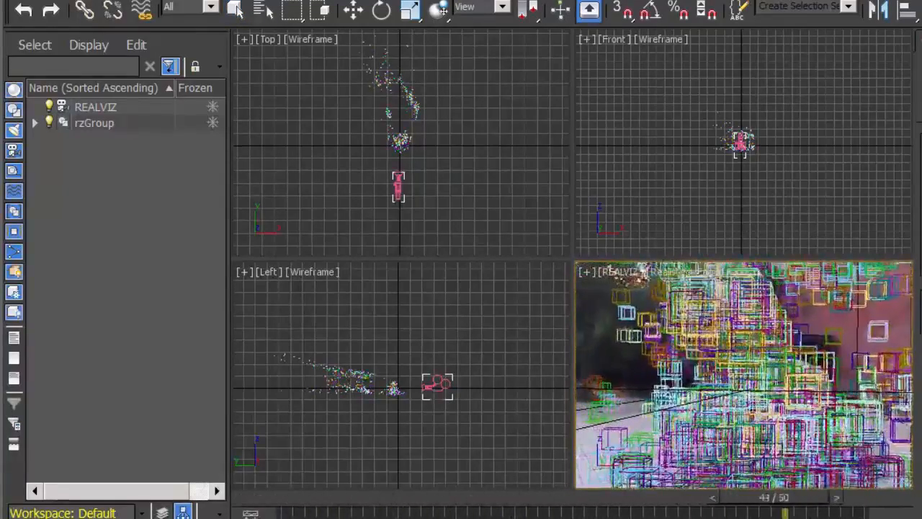
key(slash)
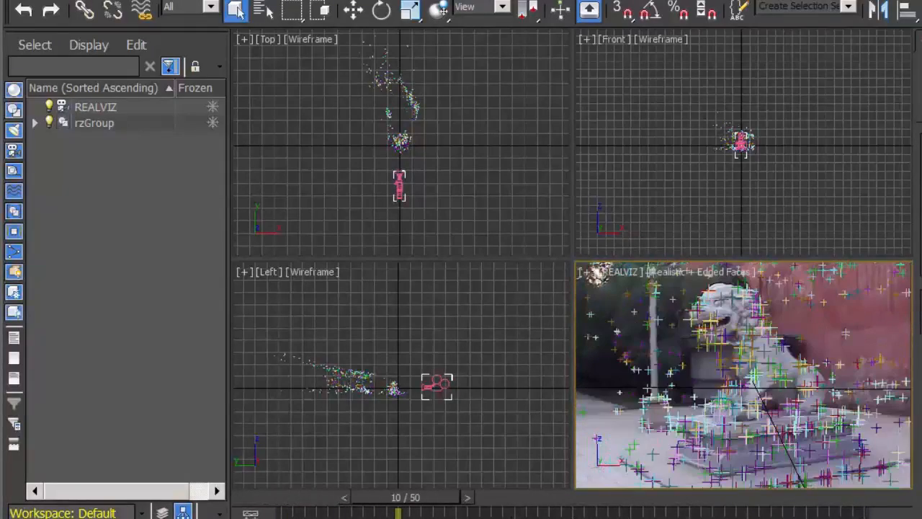
Maximize the REALVIZ camera viewport and return the timeline to frame 0
key(alt+w)
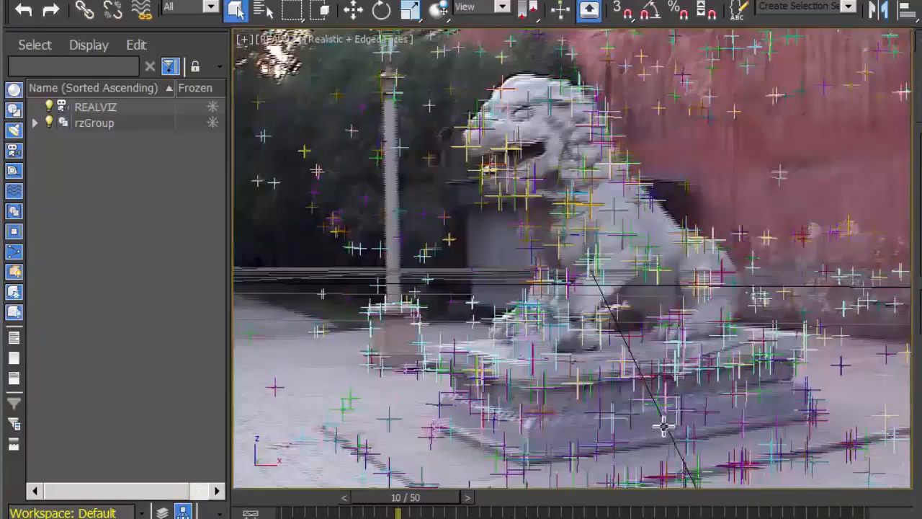
drag(420, 499, 241, 505)
drag(336, 503, 240, 505)
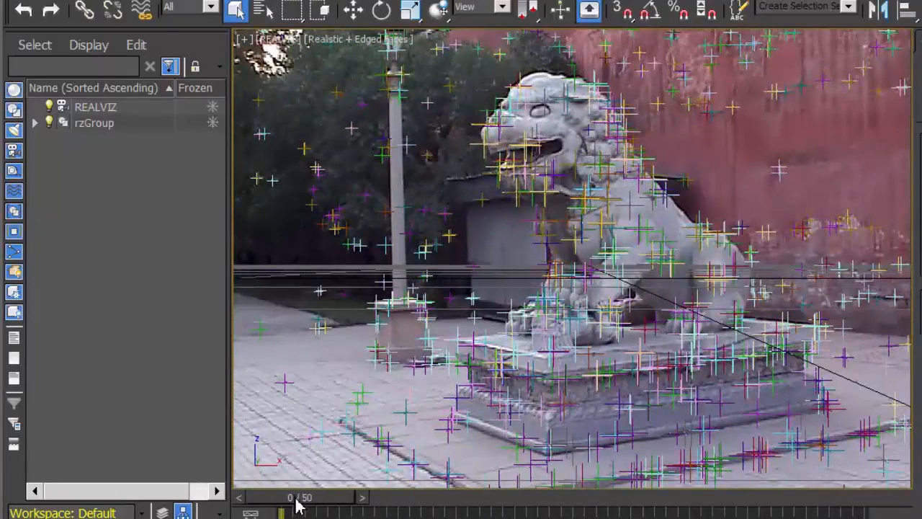
mouse_move(297, 504)
mouse_down()
mouse_move(659, 512)
mouse_move(279, 508)
mouse_up()
Turn off Update Background While Playing in the viewport preferences
click(620, 2)
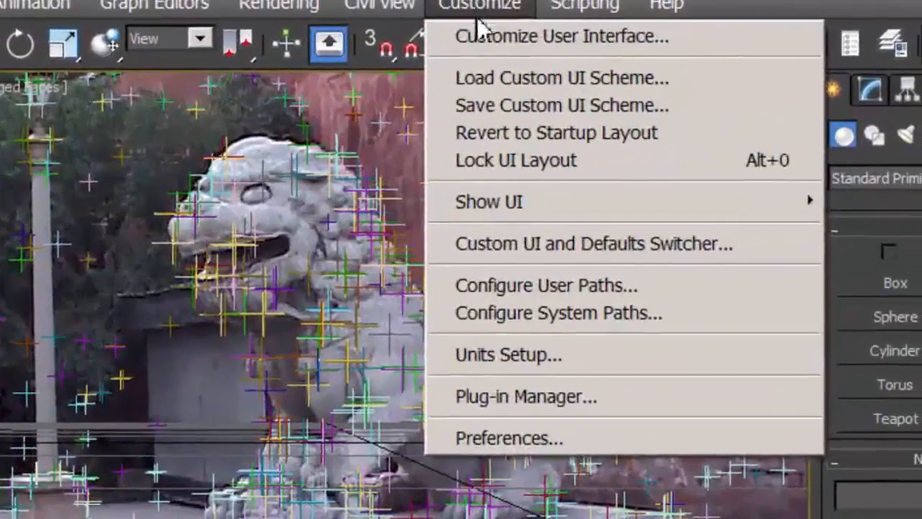
click(512, 444)
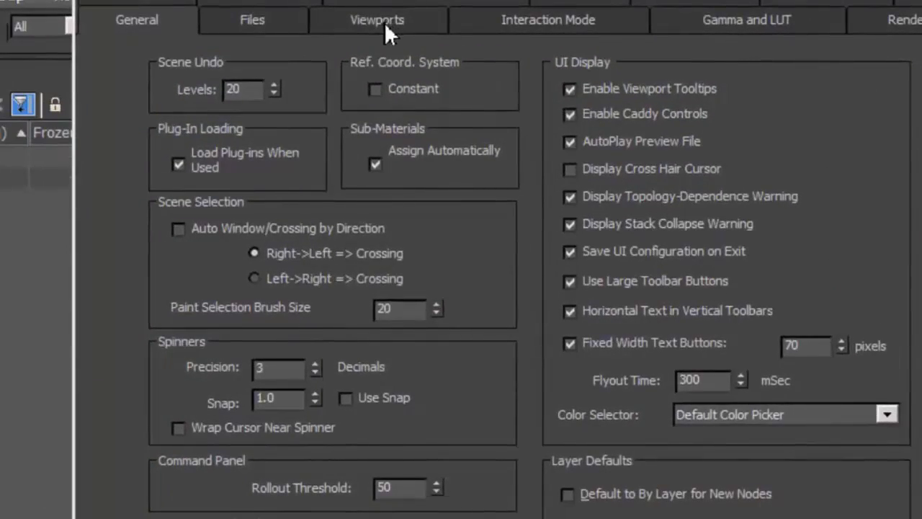
click(385, 21)
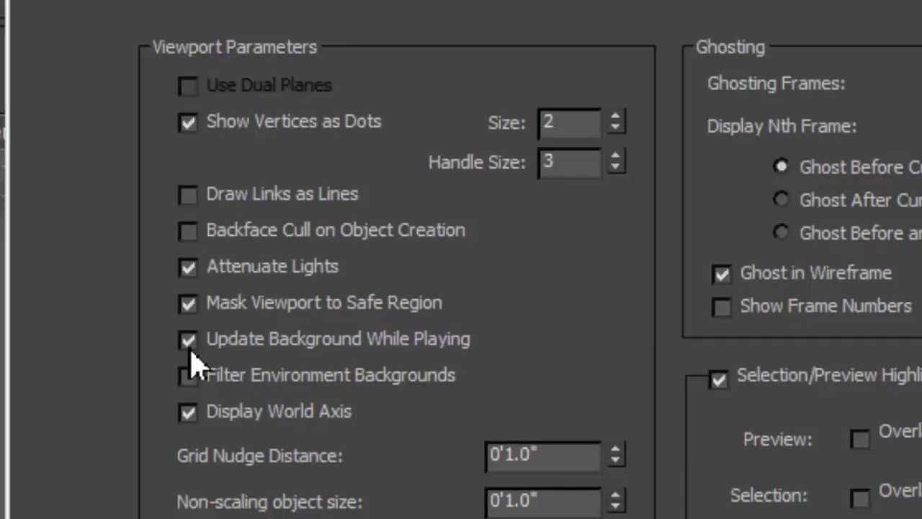
click(189, 344)
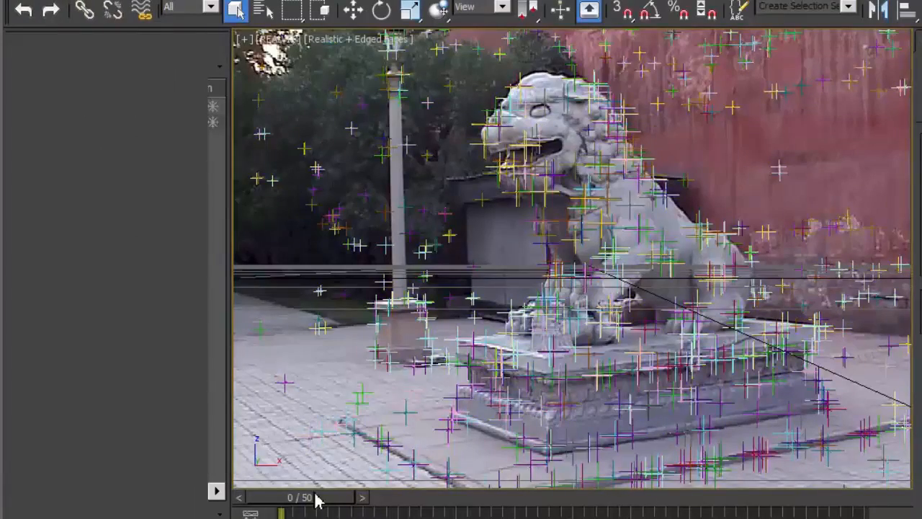
Scrub through the timeline and play the animation to examine how the lion background follows the tracking points
drag(312, 497, 626, 514)
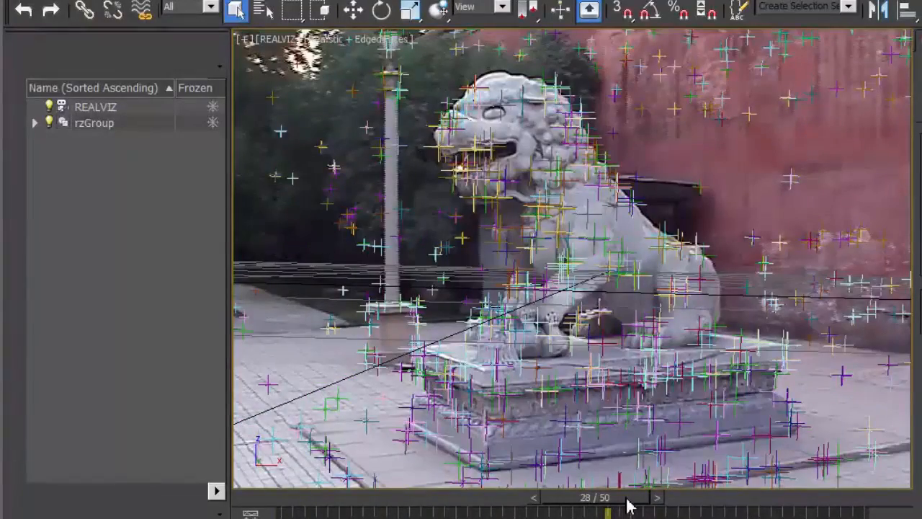
drag(627, 507, 469, 507)
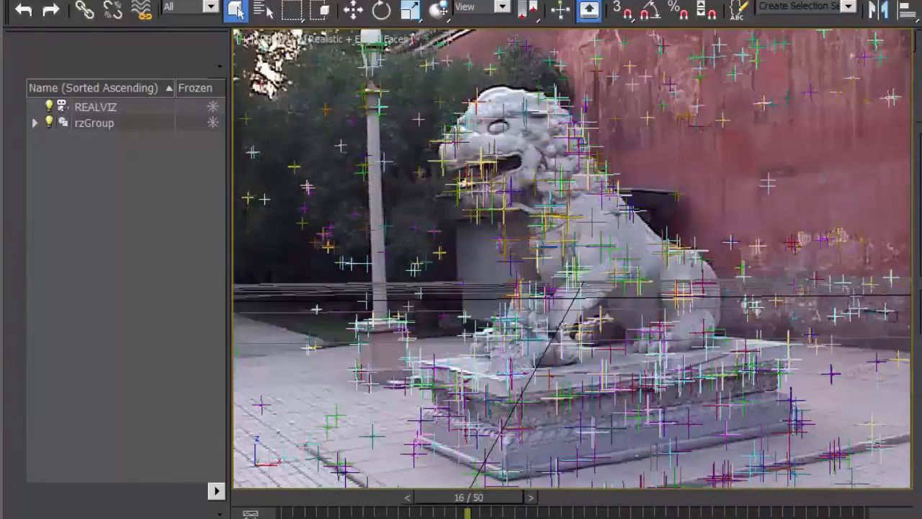
key(slash)
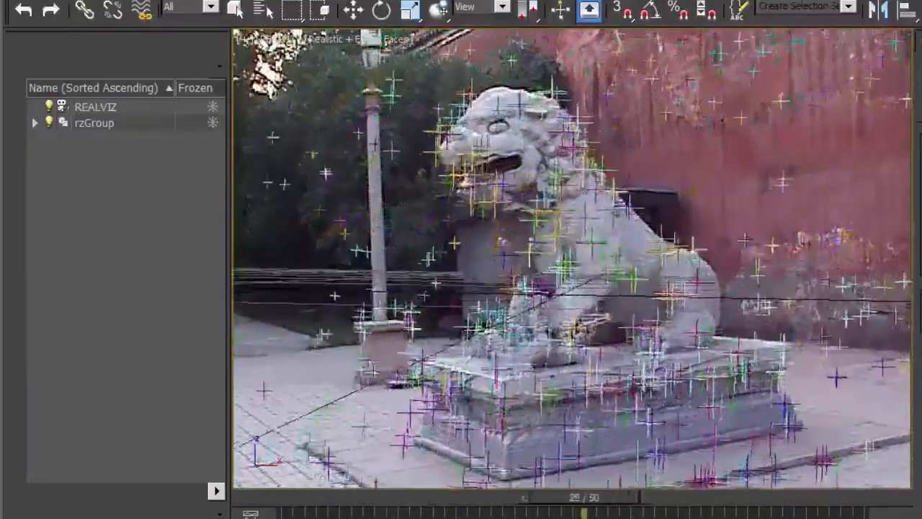
drag(685, 511, 494, 507)
Turn on Update Background While Playing in the viewport preferences
click(683, 1)
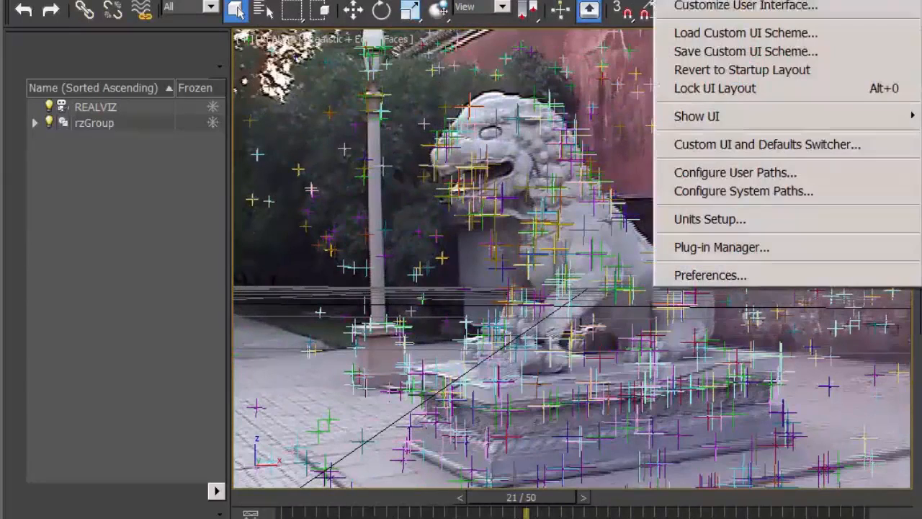
click(729, 278)
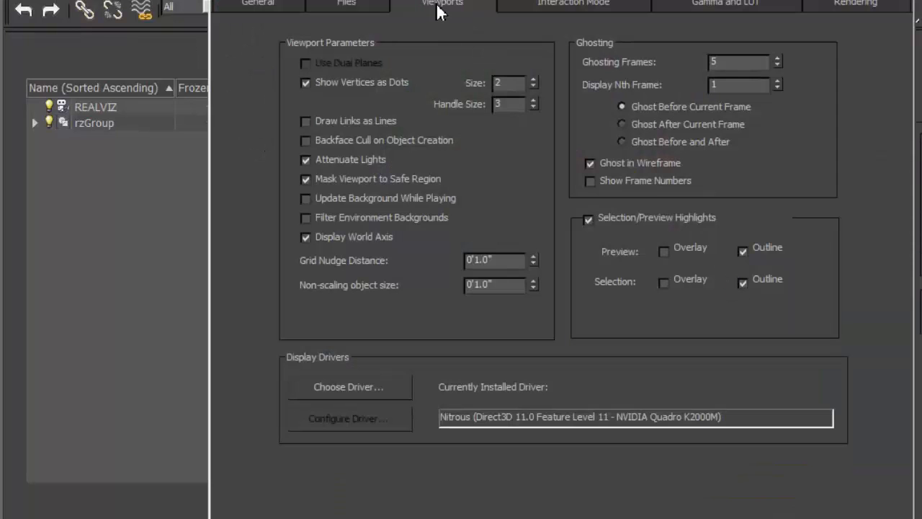
click(305, 198)
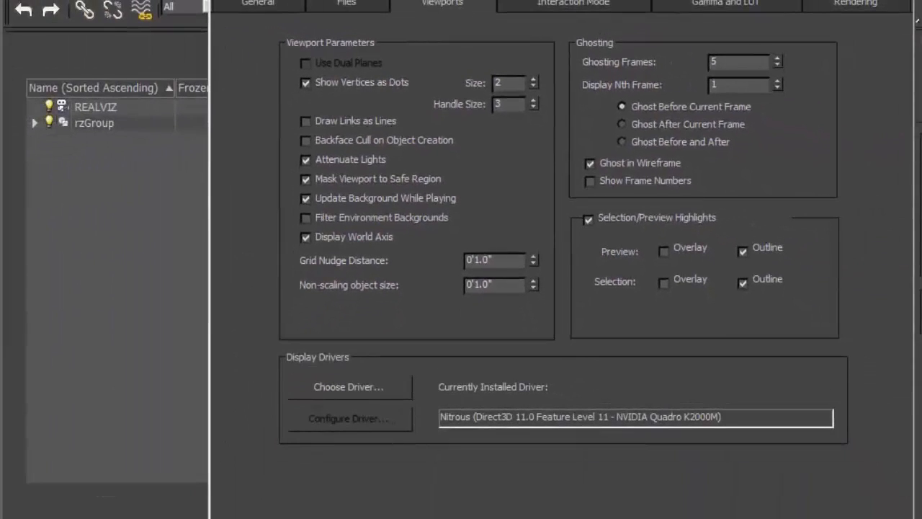
click(793, 516)
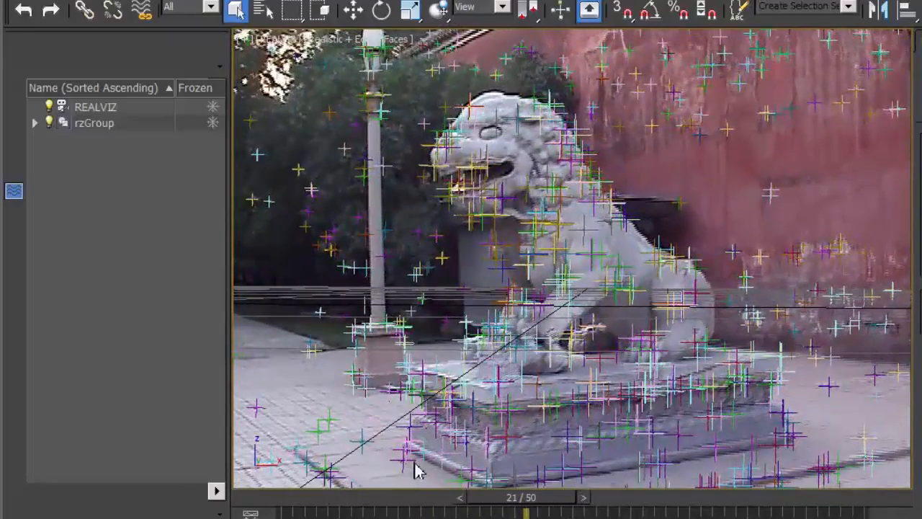
Render the REALVIZ camera view at frame 0 and close the rendered frame
drag(529, 501, 214, 490)
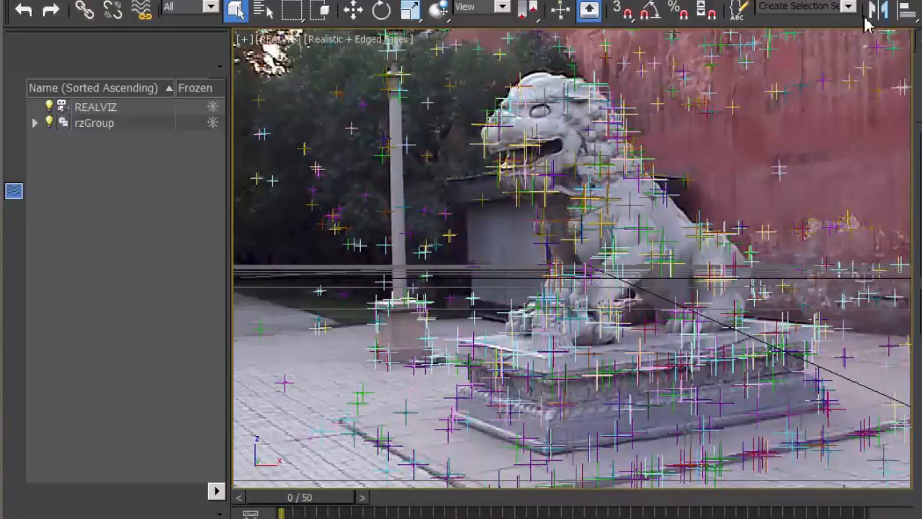
drag(801, 20, 671, 20)
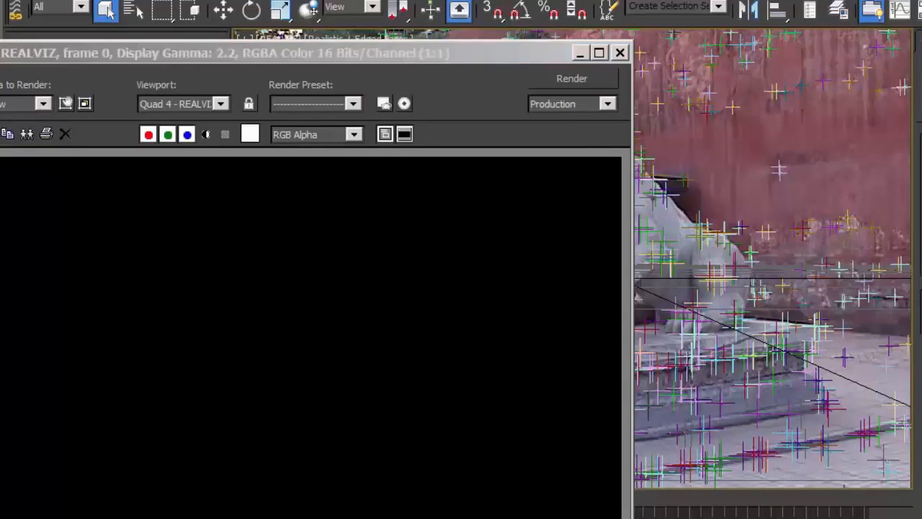
drag(513, 56, 710, 0)
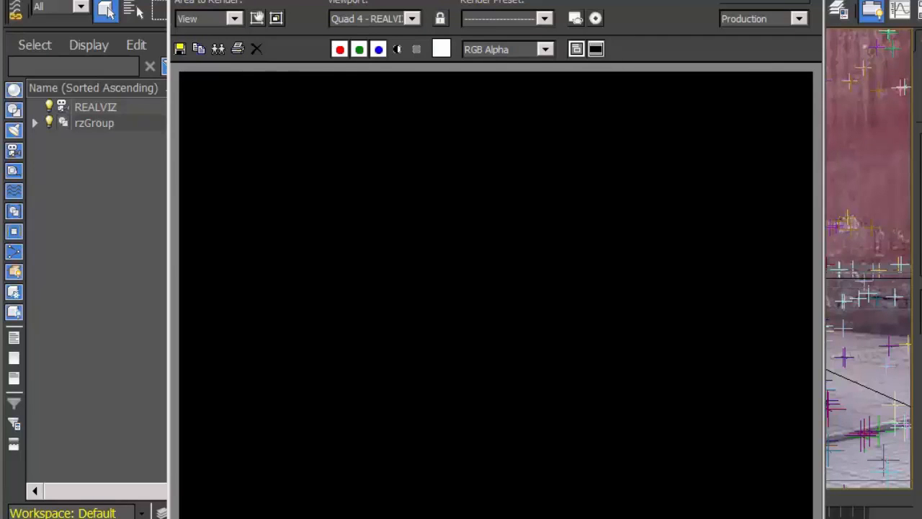
click(803, 1)
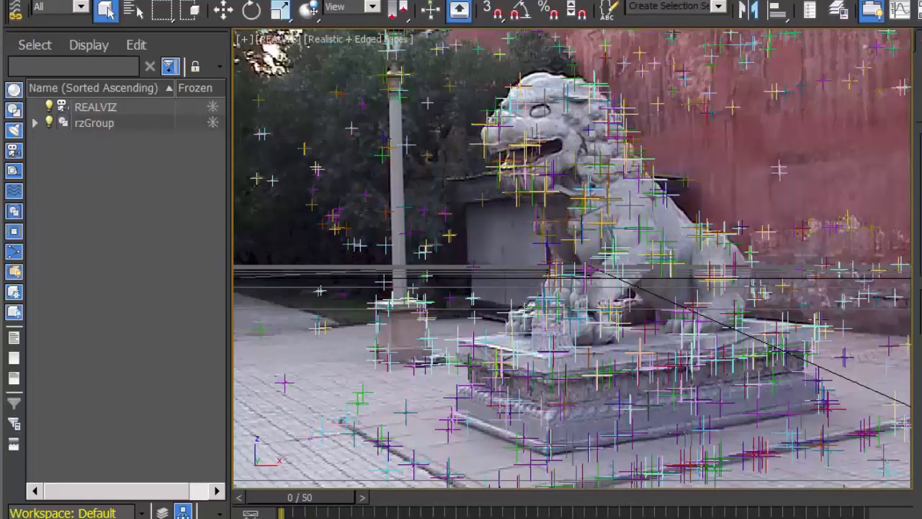
Open the environment settings and choose a Bitmap as the background's environment map
click(549, 0)
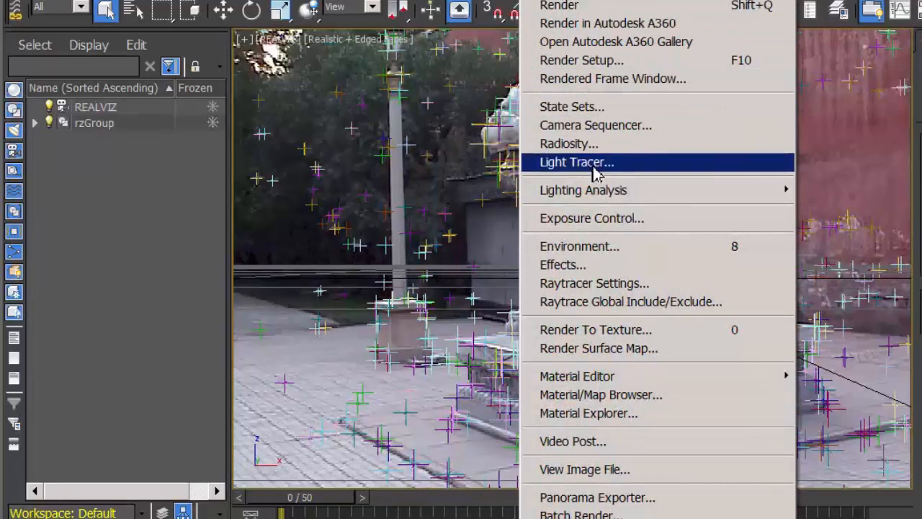
click(607, 248)
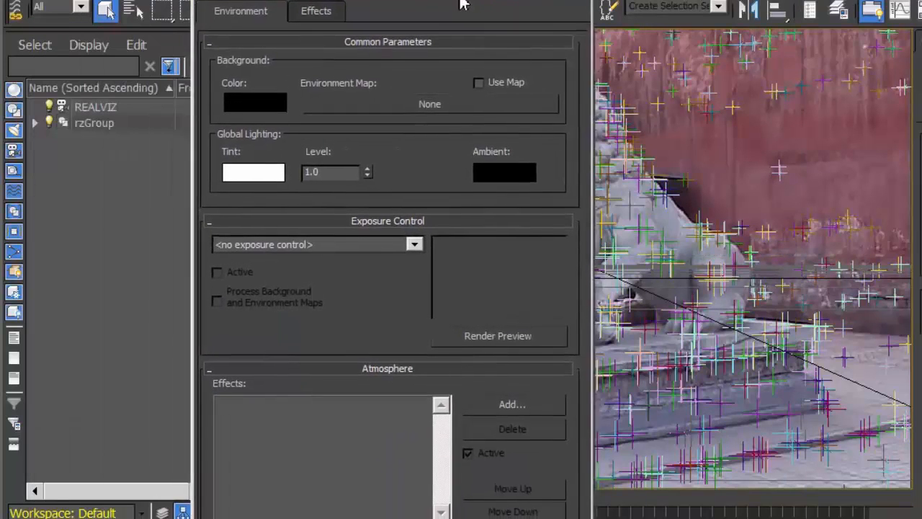
drag(461, 1, 448, 0)
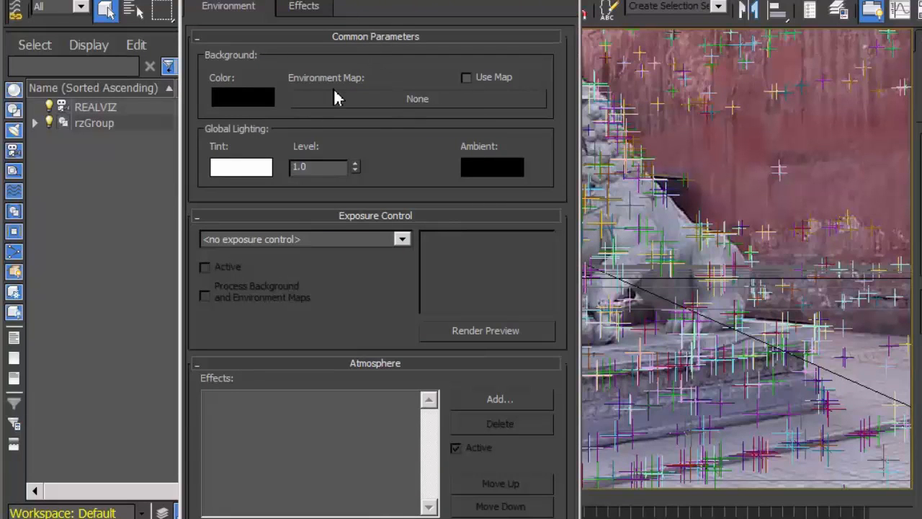
click(407, 107)
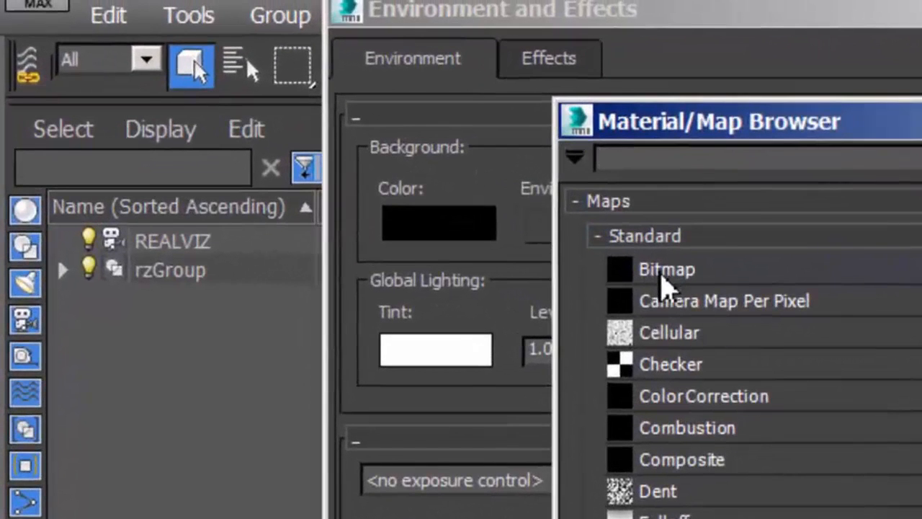
double_click(667, 281)
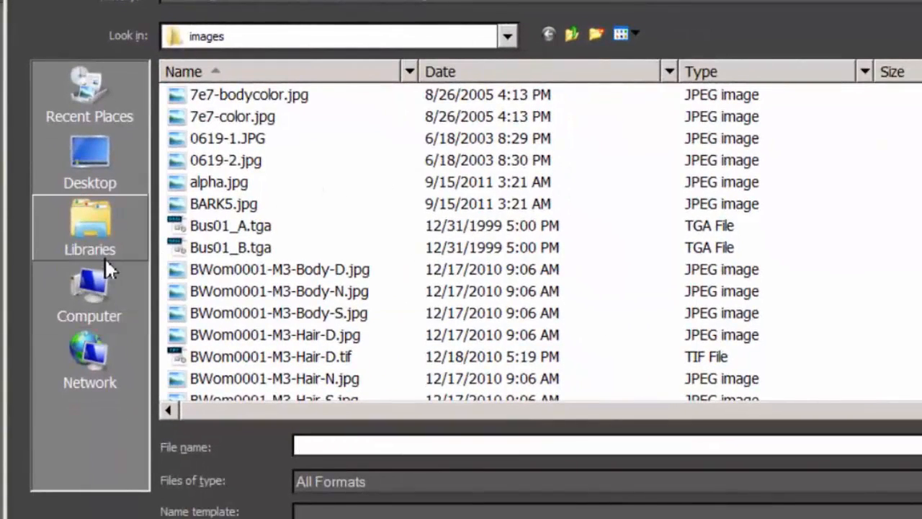
Load lion000.jpg from F:\Mote_Basics\Lion_Plate as an image sequence for the environment map, with frames 0 to 50, every nth 1 and multiplier 1
click(101, 299)
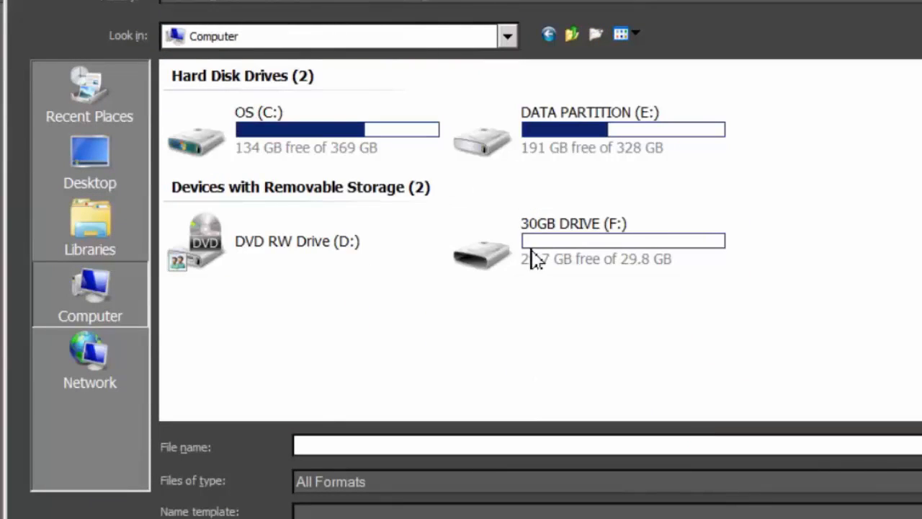
double_click(494, 257)
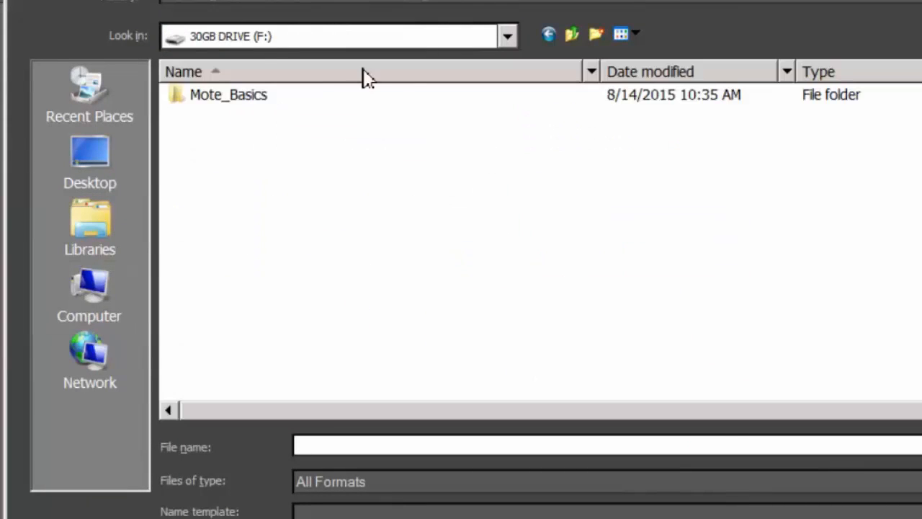
click(210, 103)
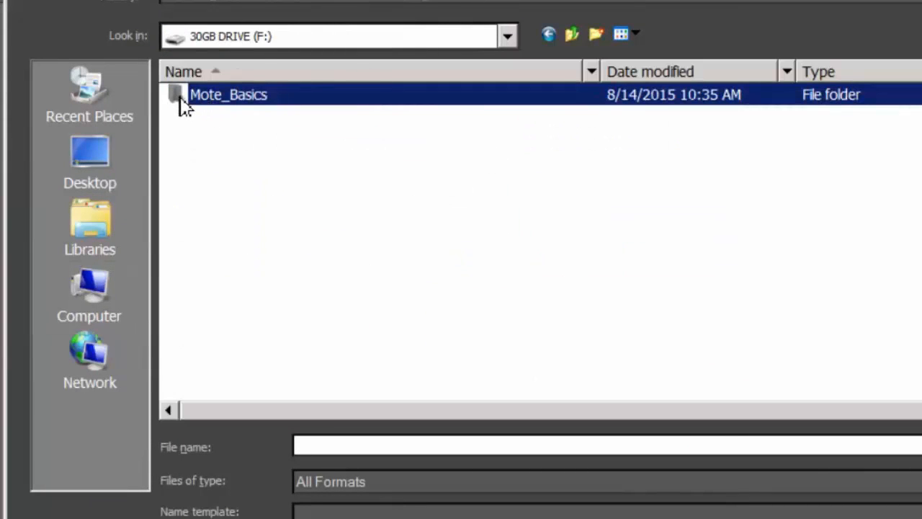
double_click(185, 105)
double_click(218, 103)
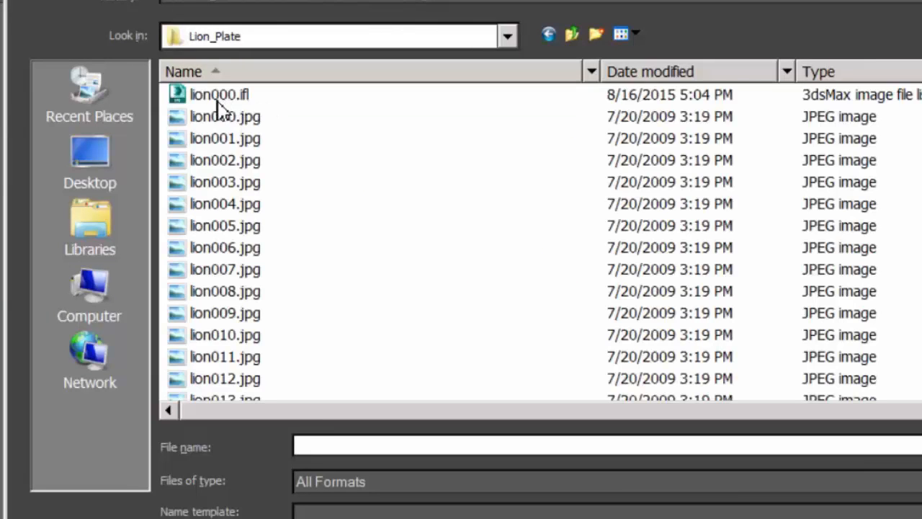
click(221, 121)
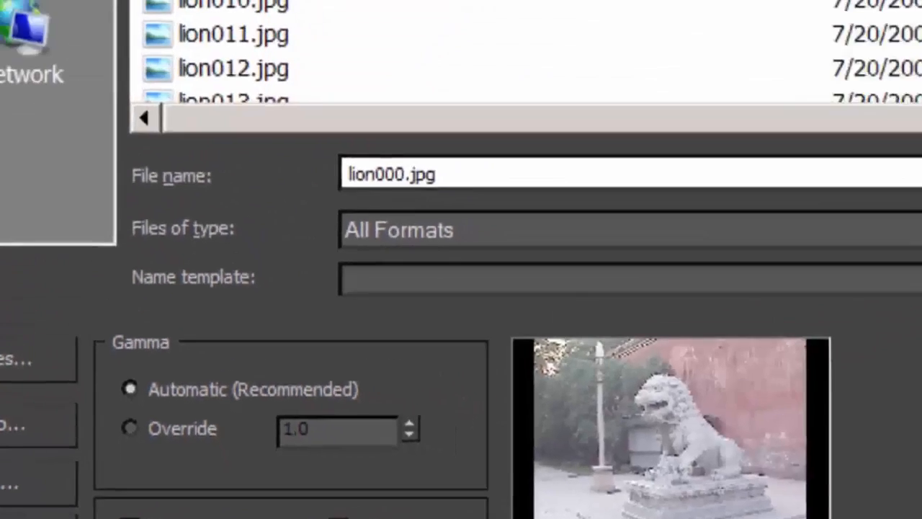
key(Return)
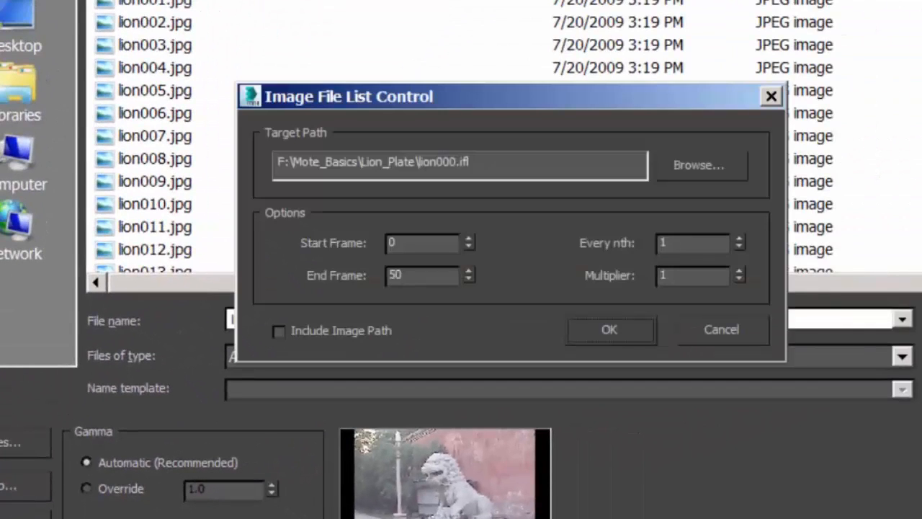
click(610, 331)
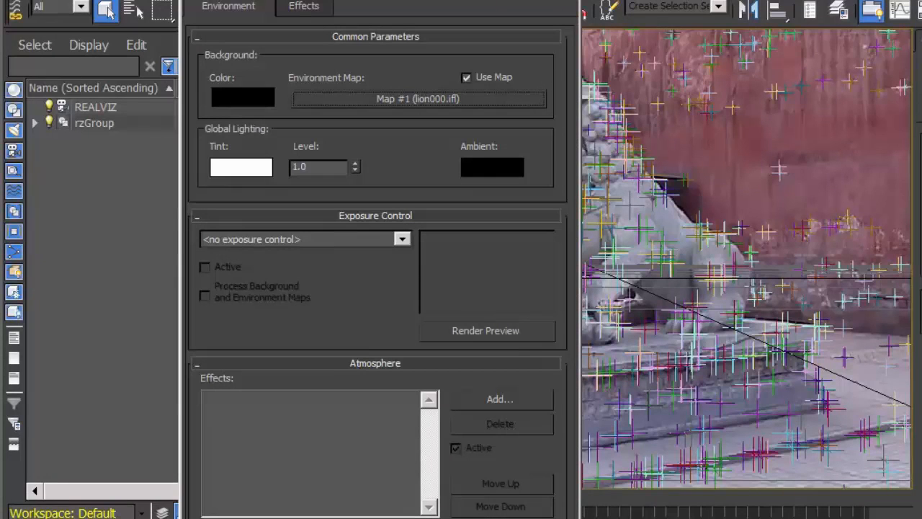
Render the REALVIZ view to check the new environment map, and close the rendered frame
drag(389, 0, 233, 0)
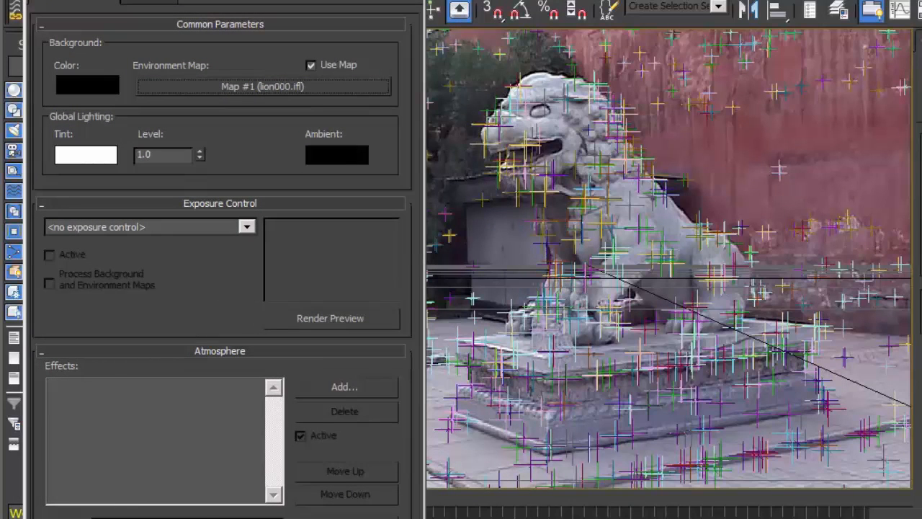
key(shift+q)
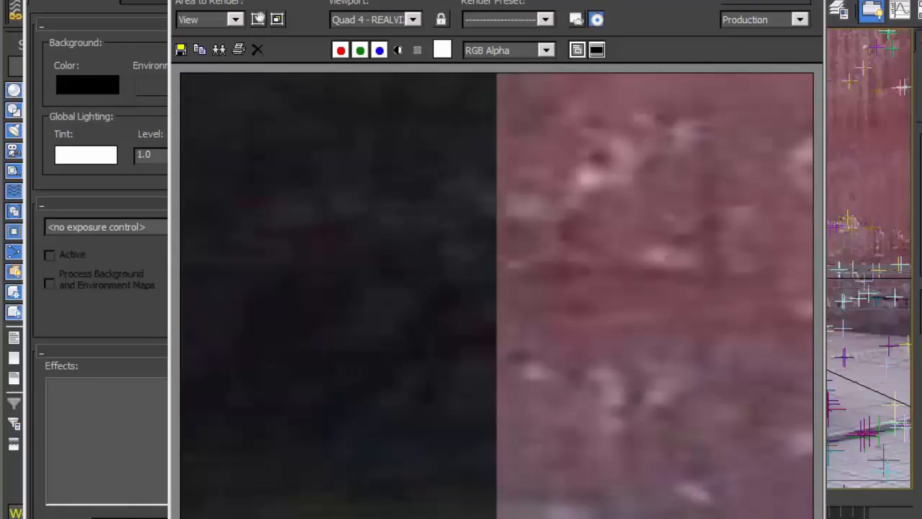
click(811, 0)
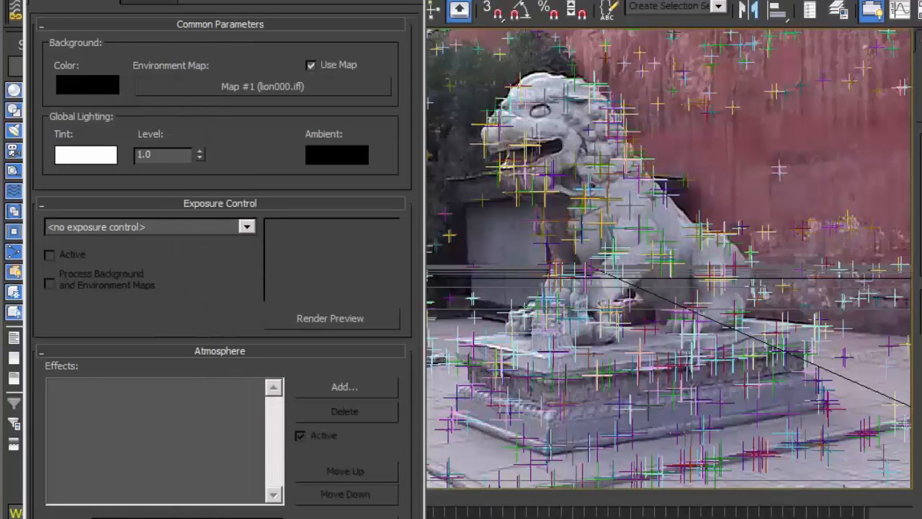
Open the Material Editor beside the environment settings and name the first material slot Environment
key(m)
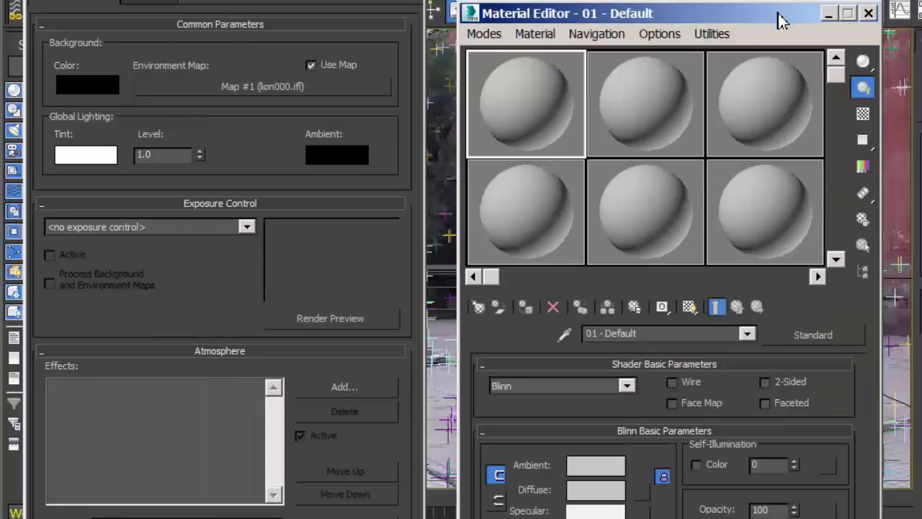
drag(782, 16, 809, 0)
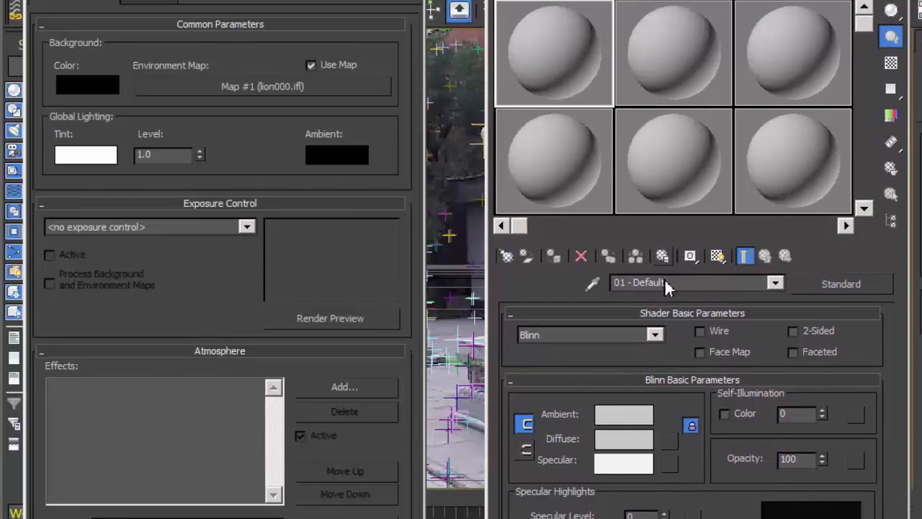
drag(670, 282, 595, 282)
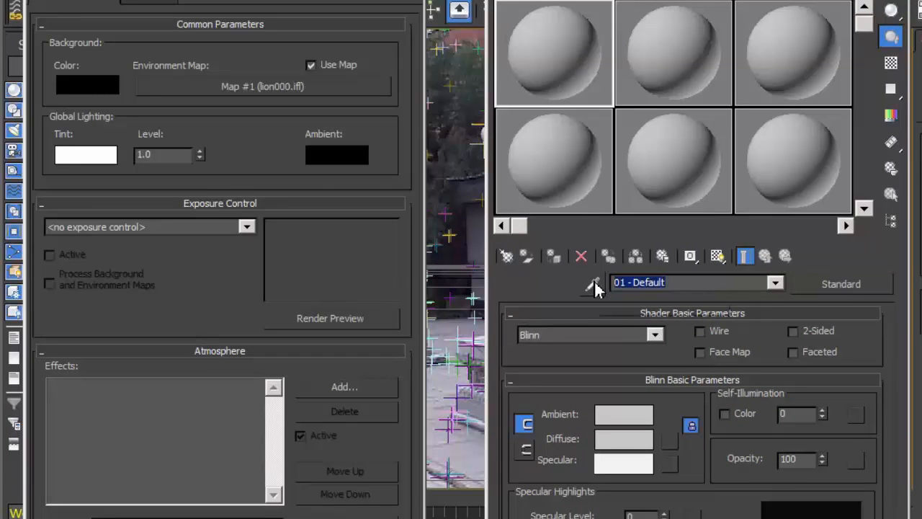
text(Envir)
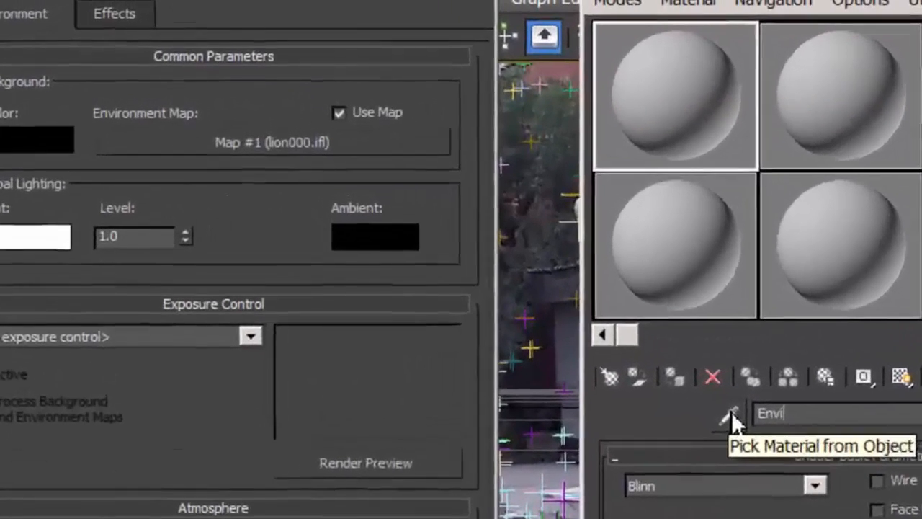
text(onment)
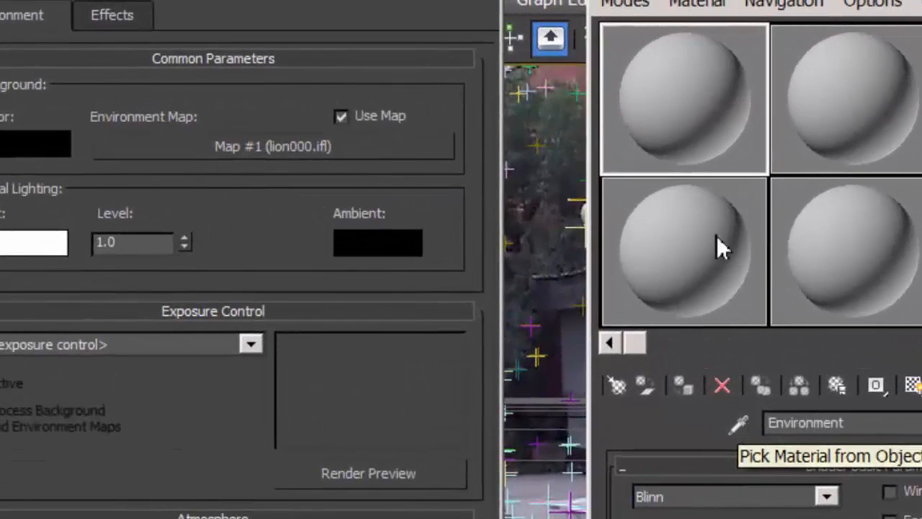
Place the environment map in the first material slot as an instance and set its environment mapping to Screen
click(281, 153)
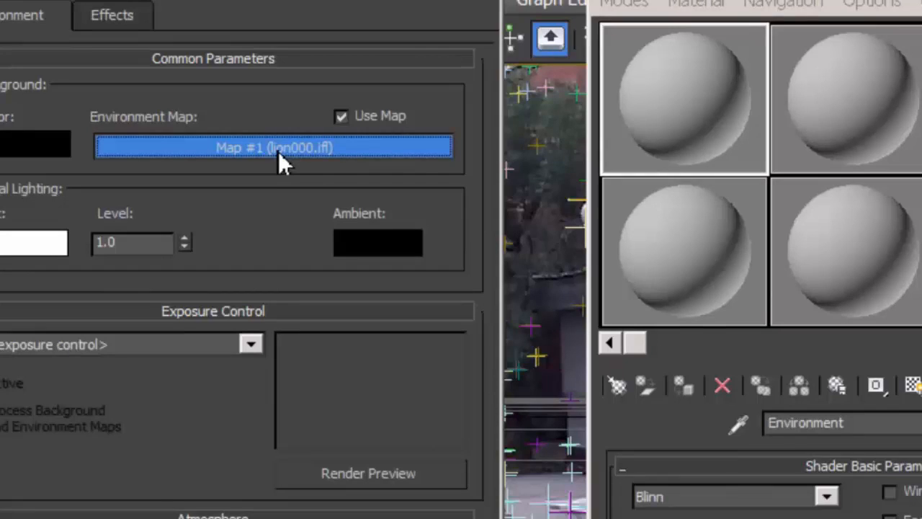
drag(278, 151, 693, 96)
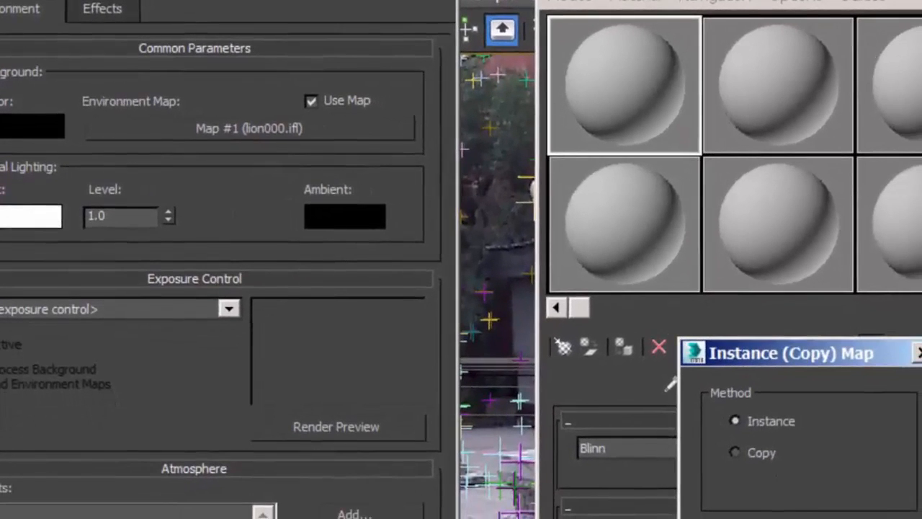
key(Return)
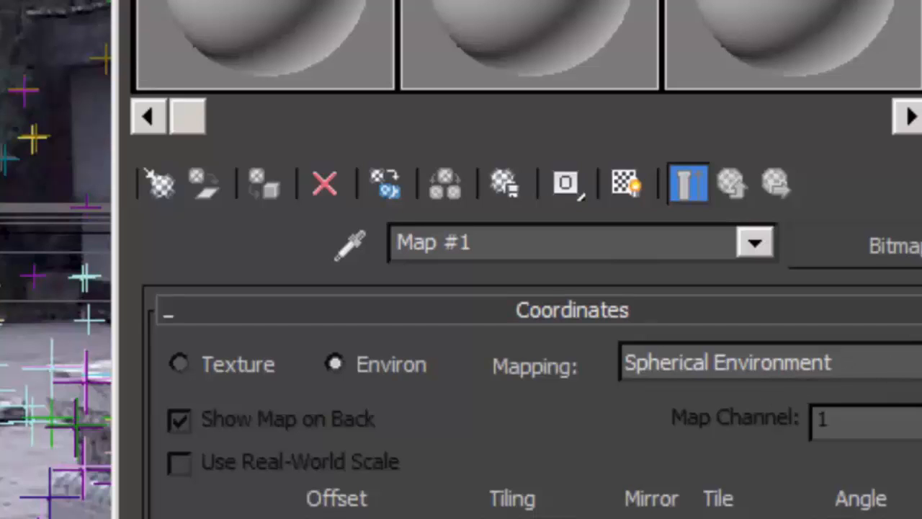
click(918, 363)
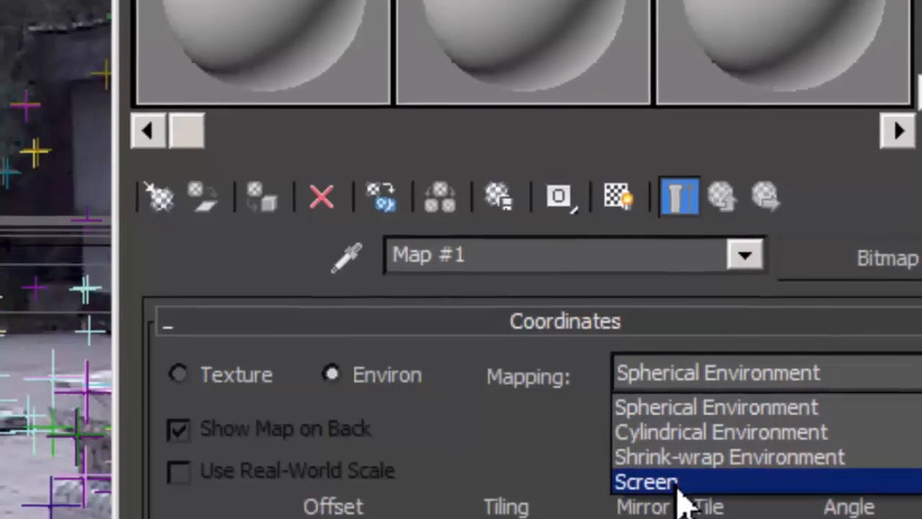
click(676, 483)
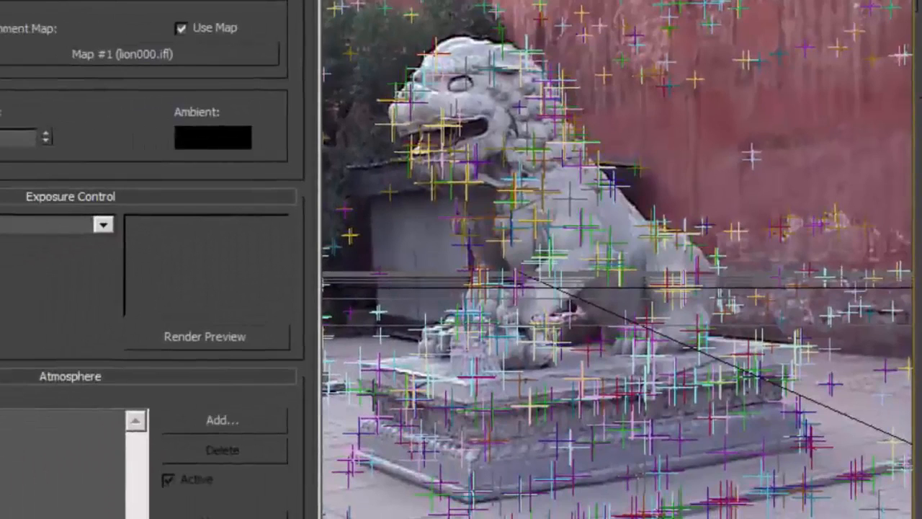
Close the environment settings and render the REALVIZ view again to check the screen-mapped background, closing the rendered frame
key(8)
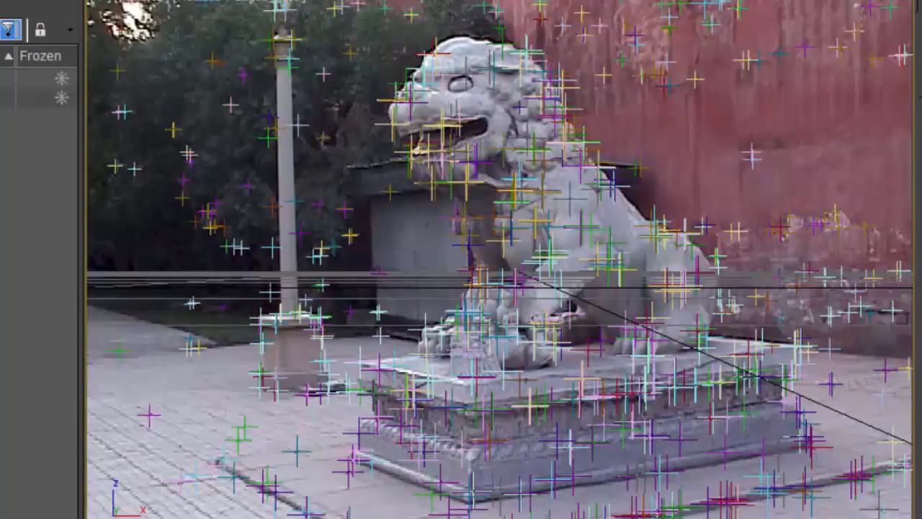
key(shift+q)
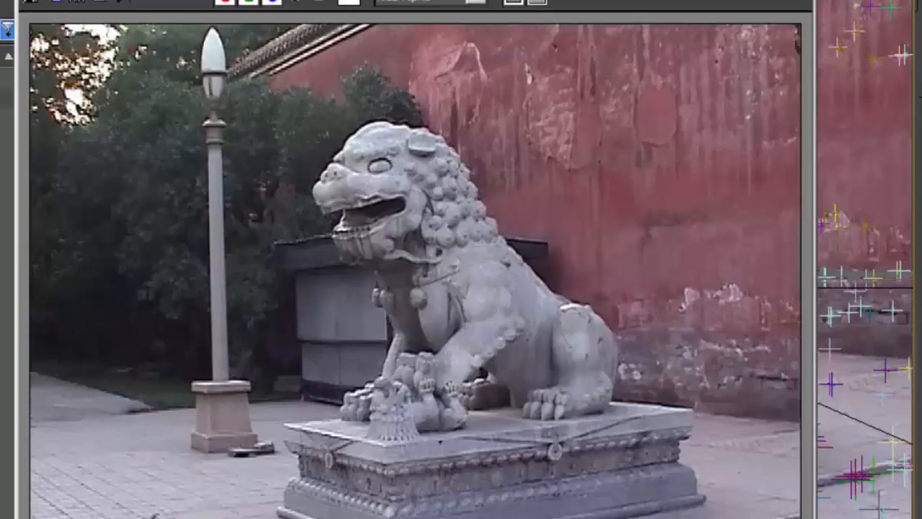
key(alt+F4)
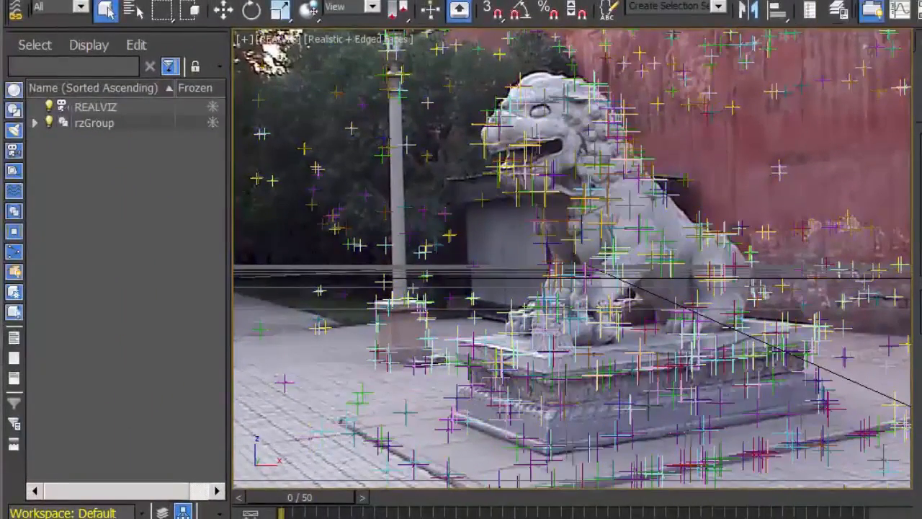
Examine the camera and tracking points from above in a maximized Top view, and return to the four-viewport layout
key(alt+w)
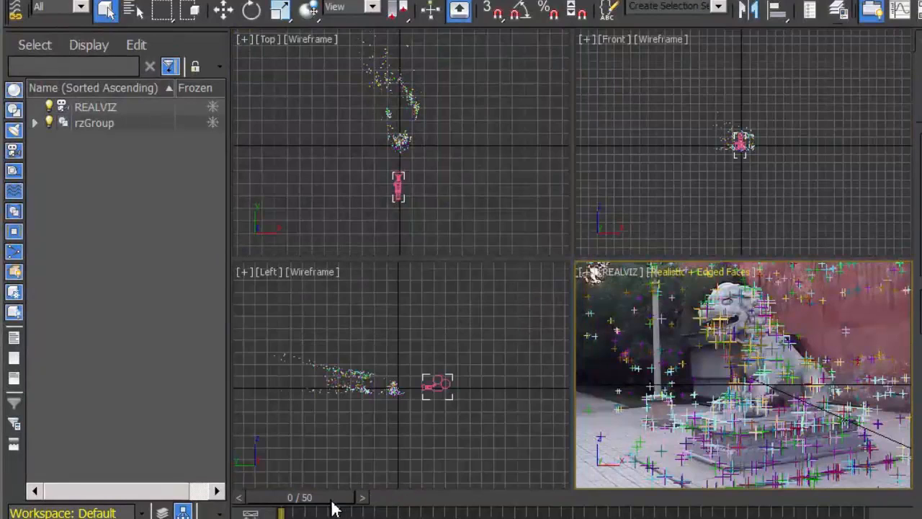
mouse_move(330, 499)
mouse_down()
mouse_move(510, 498)
mouse_move(326, 499)
mouse_up()
click(467, 214)
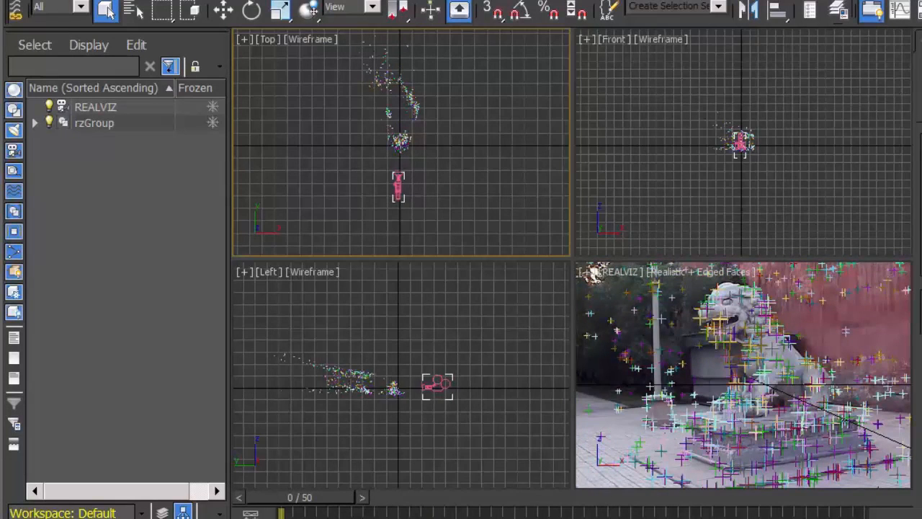
key(alt+w)
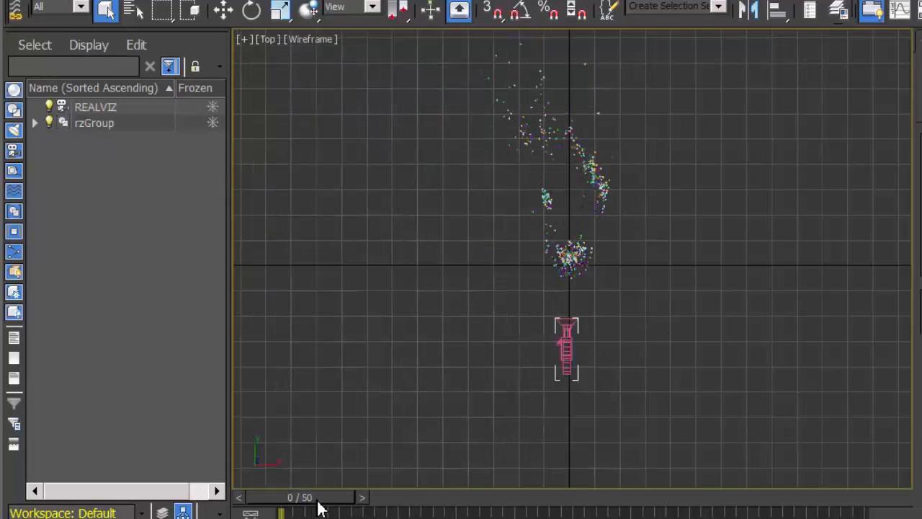
mouse_move(319, 503)
mouse_down()
mouse_move(858, 499)
mouse_move(310, 498)
mouse_up()
click(106, 8)
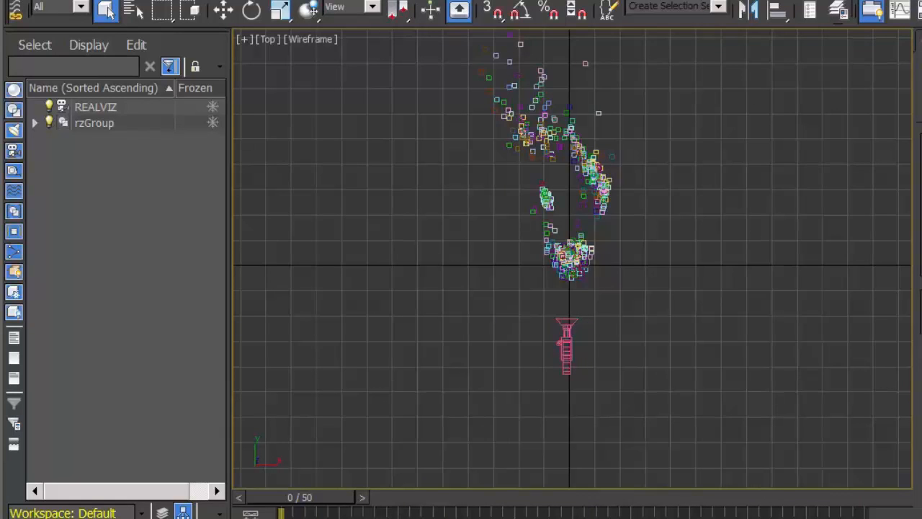
click(501, 66)
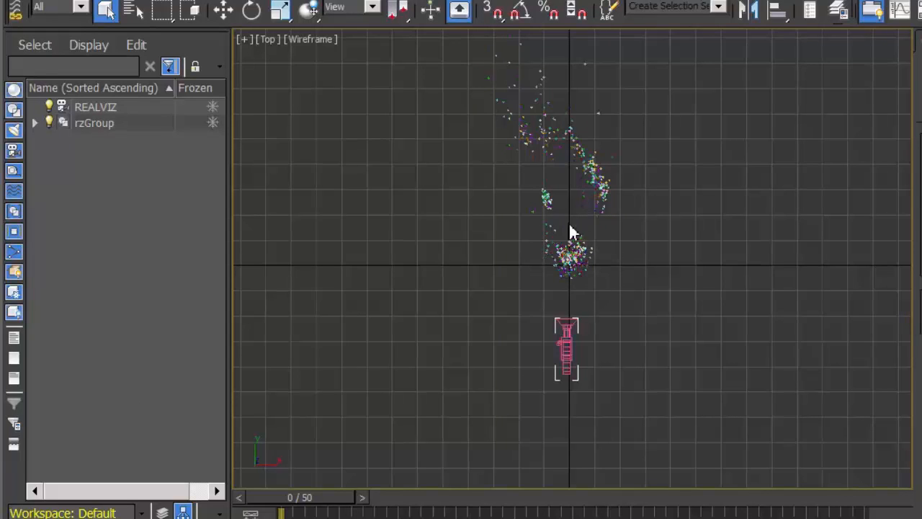
click(590, 185)
key(alt+w)
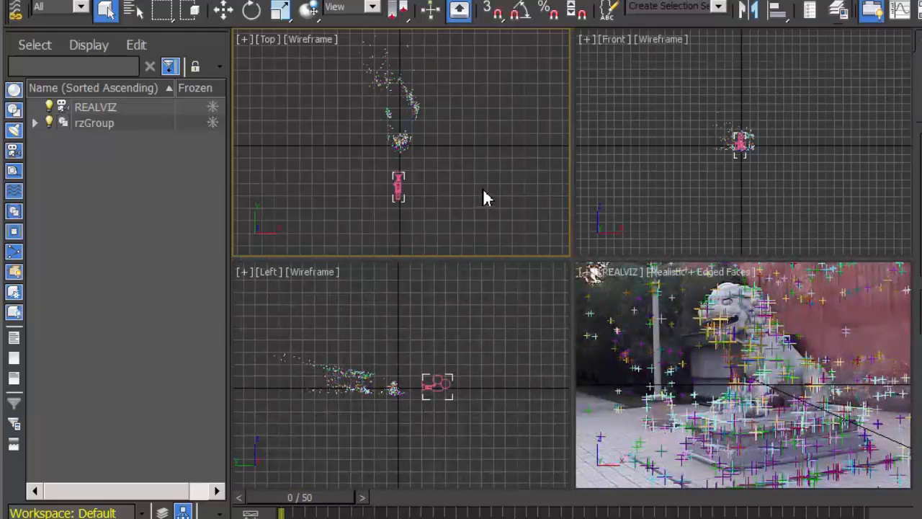
Ungroup the rzGroup tracking points and their nested Auto Tracks group, and clear the selection
click(401, 142)
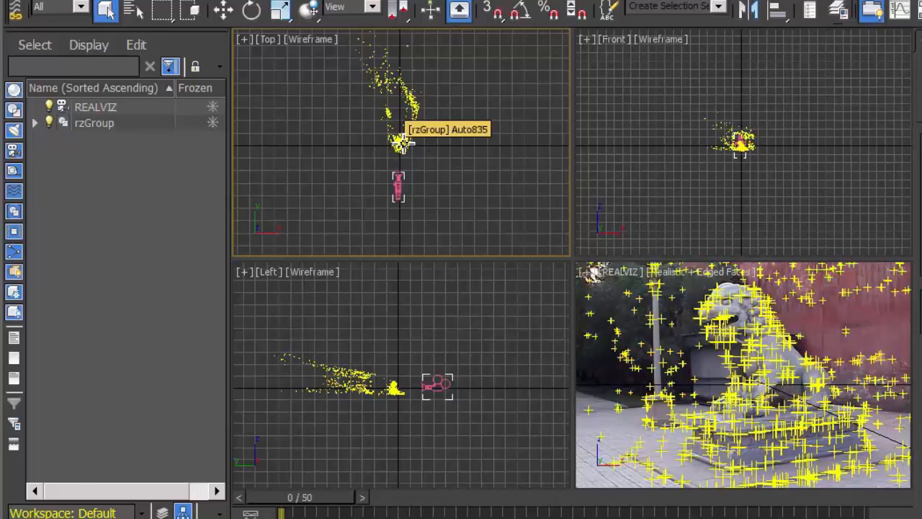
click(400, 142)
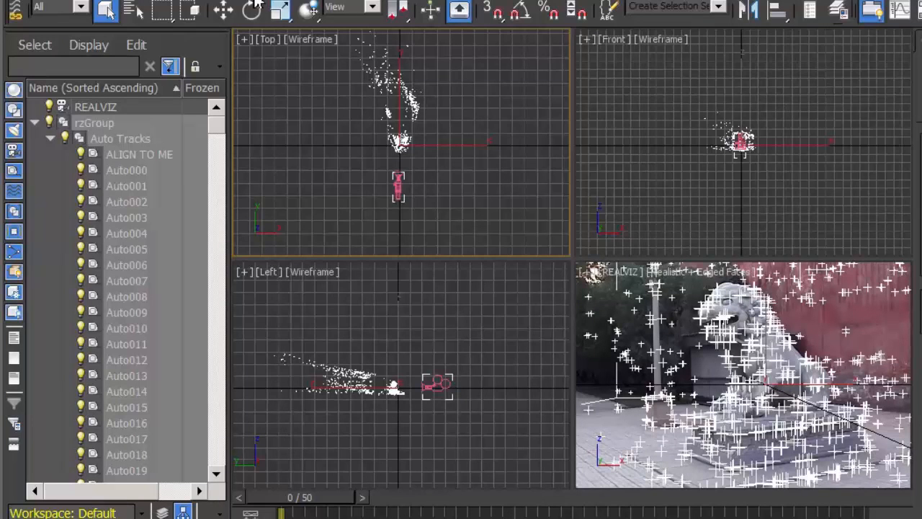
click(144, 0)
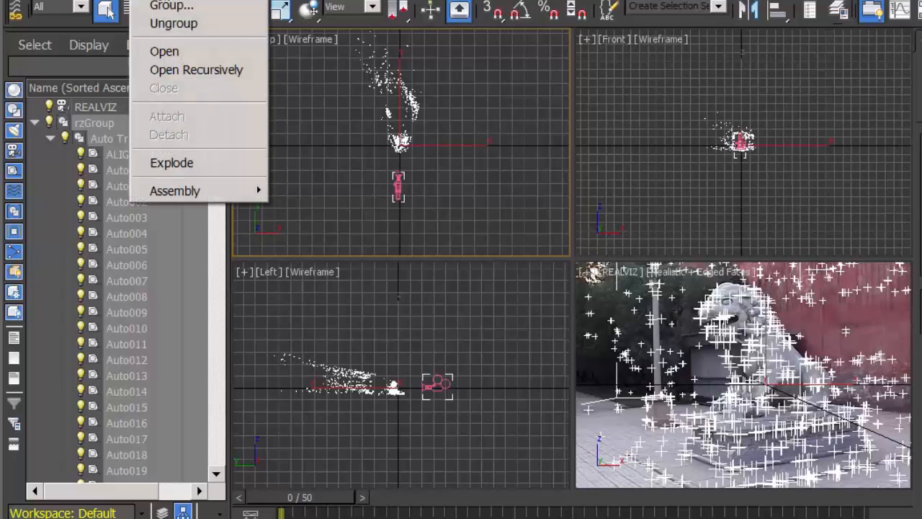
click(180, 26)
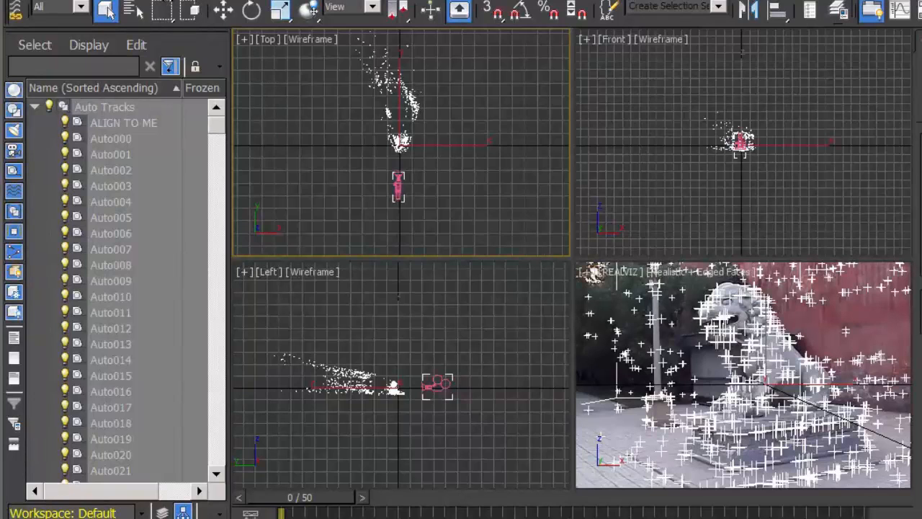
click(148, 0)
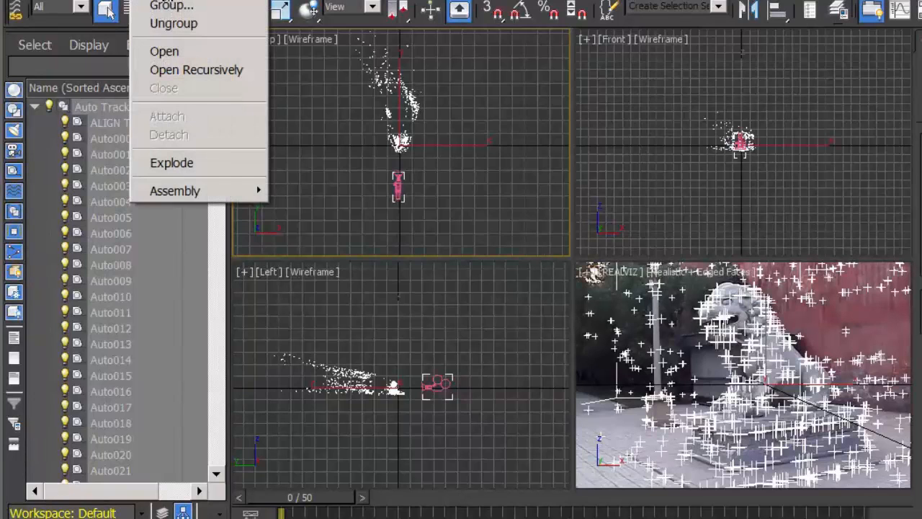
click(180, 28)
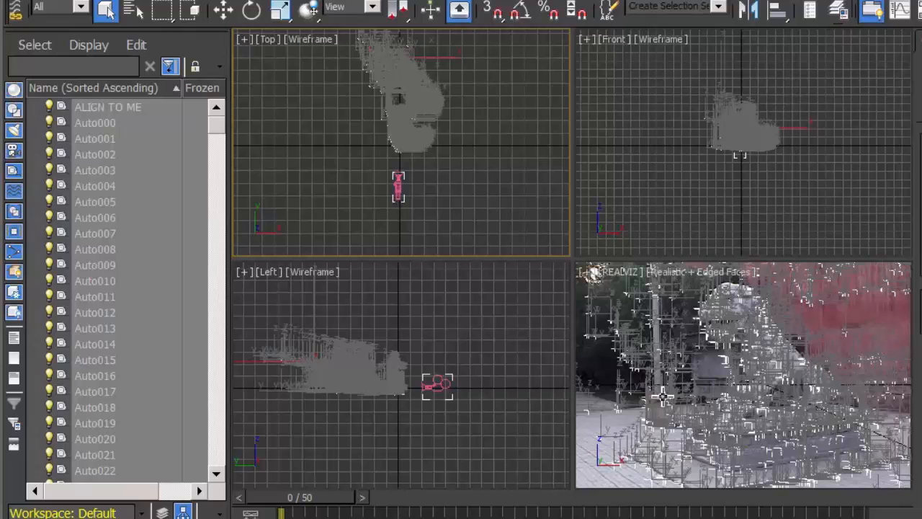
click(470, 301)
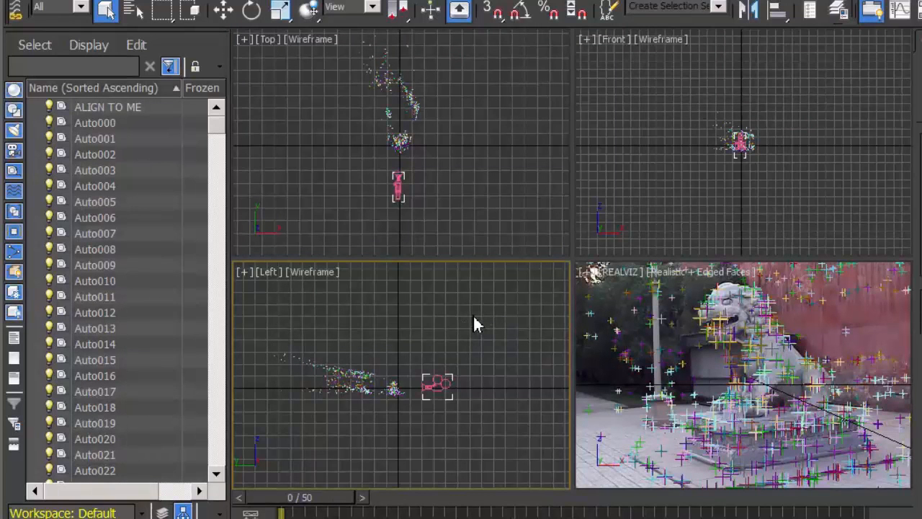
Turn on the Box display for the ALIGN TO ME point helper
click(103, 108)
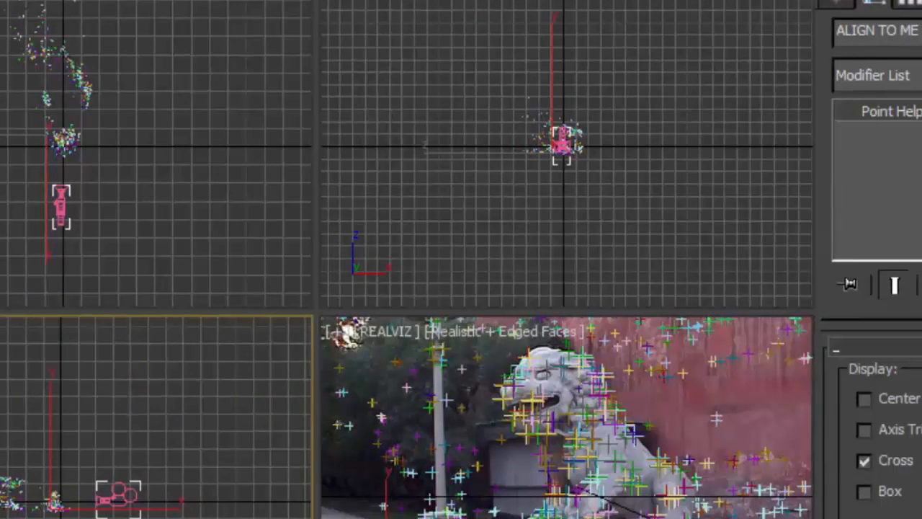
click(864, 493)
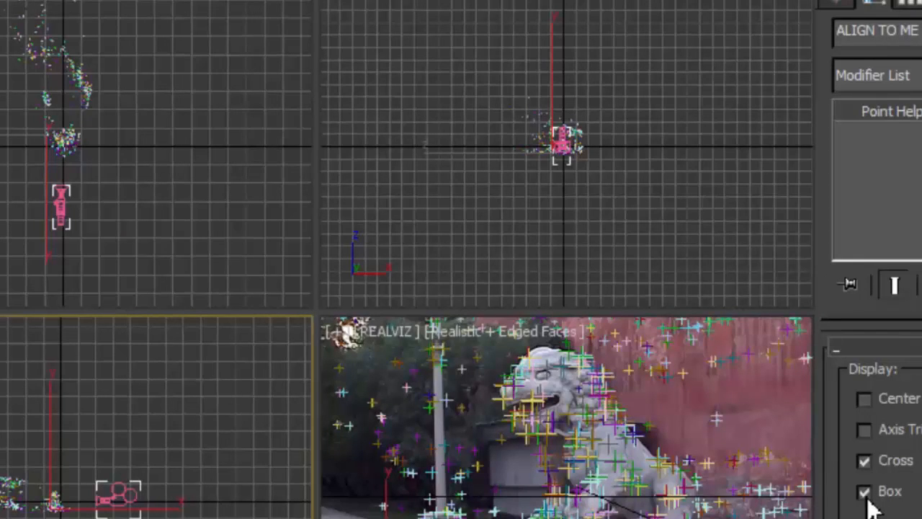
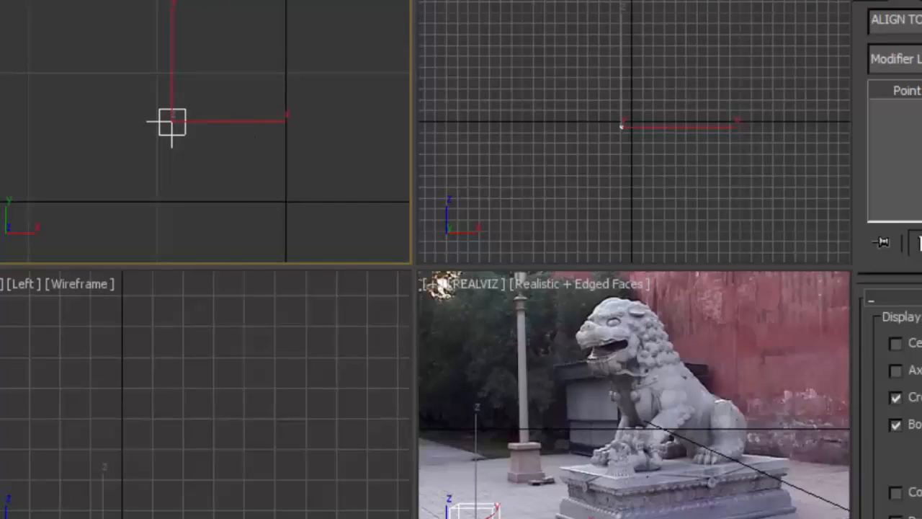
Create a box around the ALIGN TO ME point helper in the Top view and show its parameters for editing
click(894, 4)
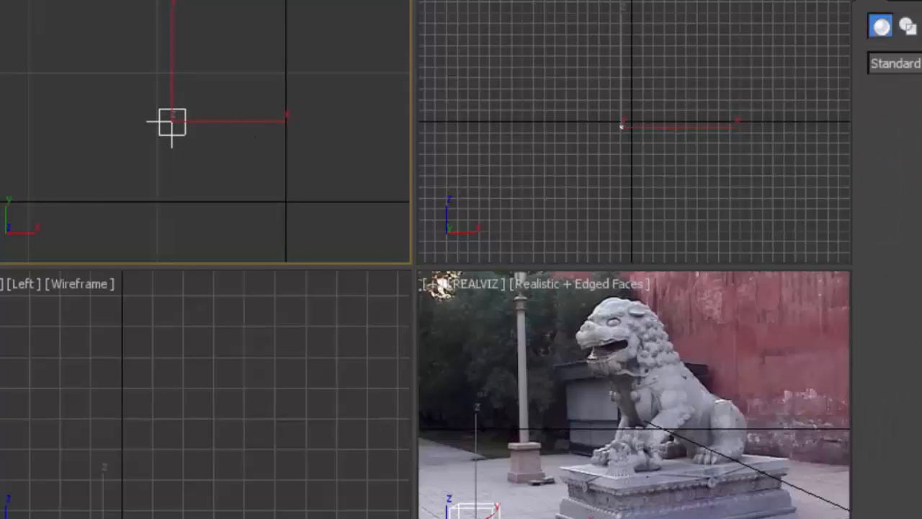
drag(117, 78, 232, 173)
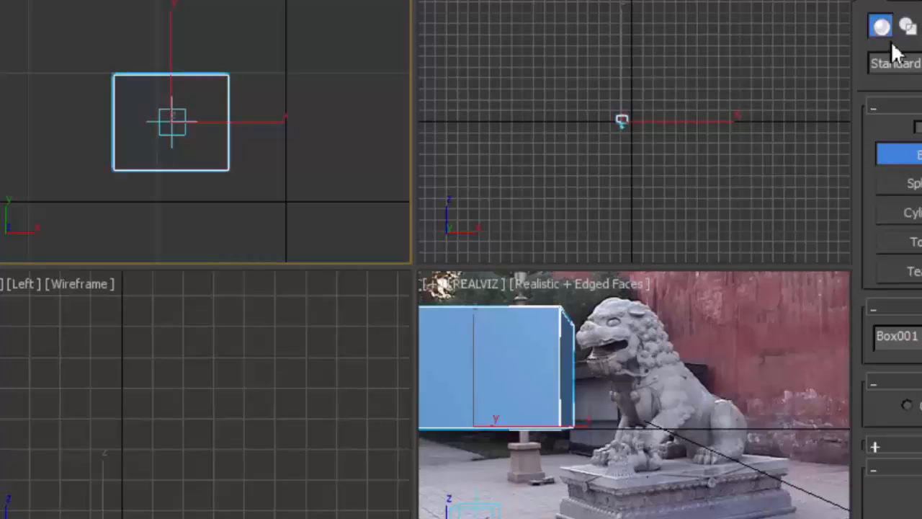
click(908, 27)
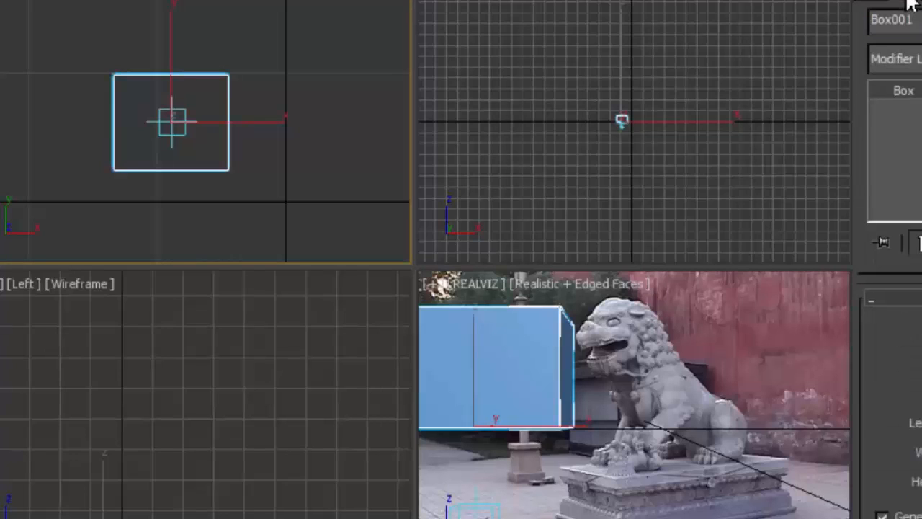
Set the box to align to the ALIGN TO ME helper in X, Y and Z position, pivot point to pivot point
click(479, 510)
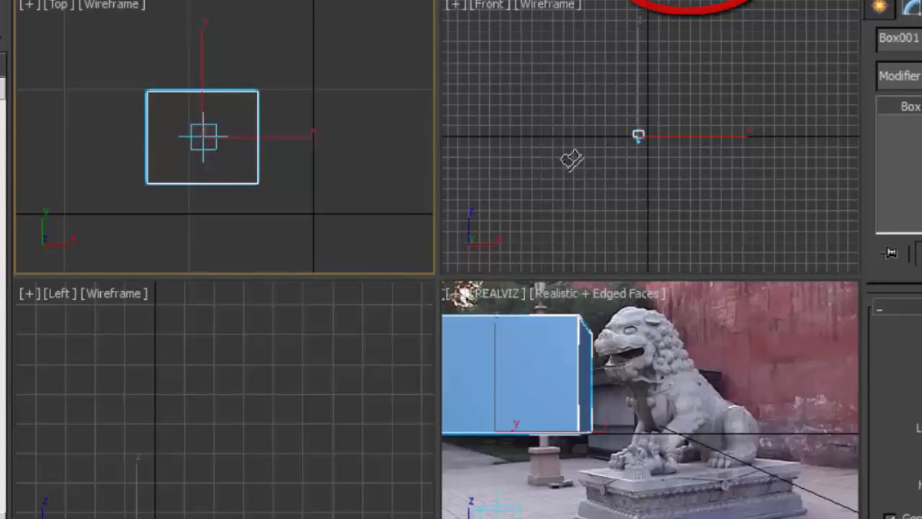
click(508, 509)
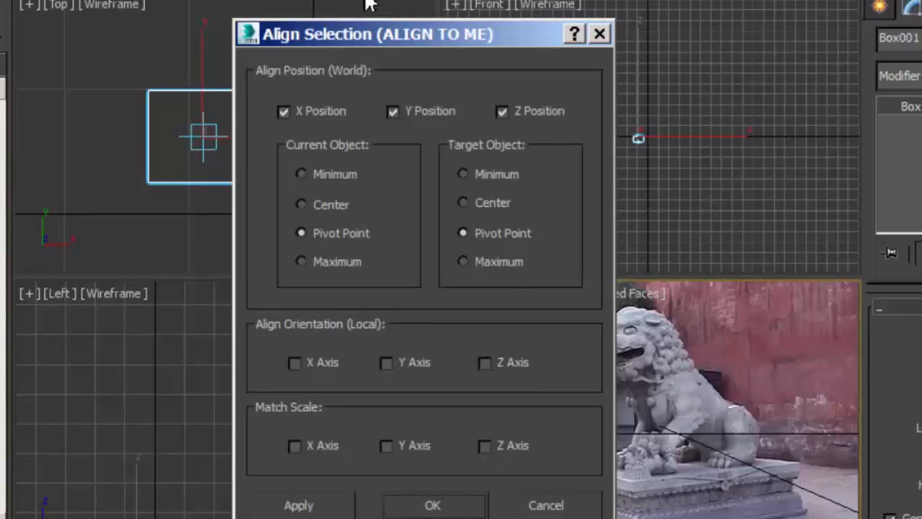
drag(383, 32, 116, 27)
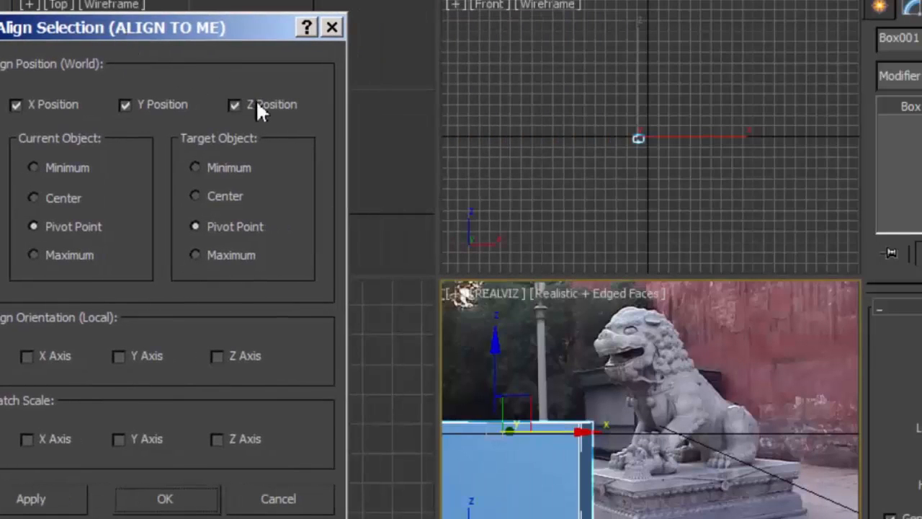
click(235, 106)
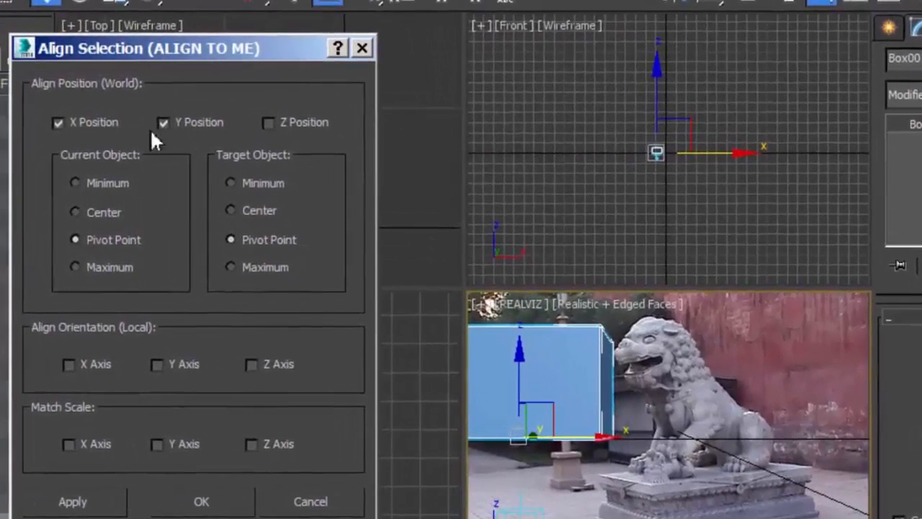
click(164, 123)
click(59, 124)
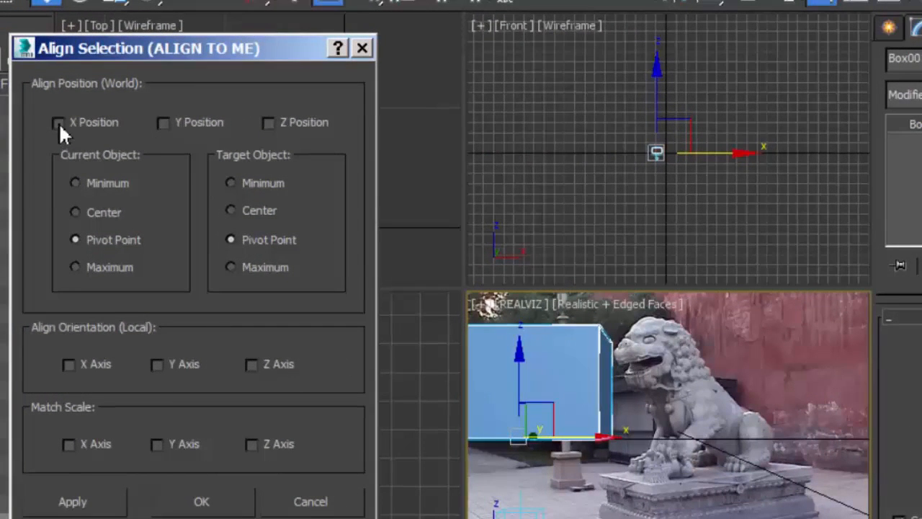
click(58, 123)
click(165, 124)
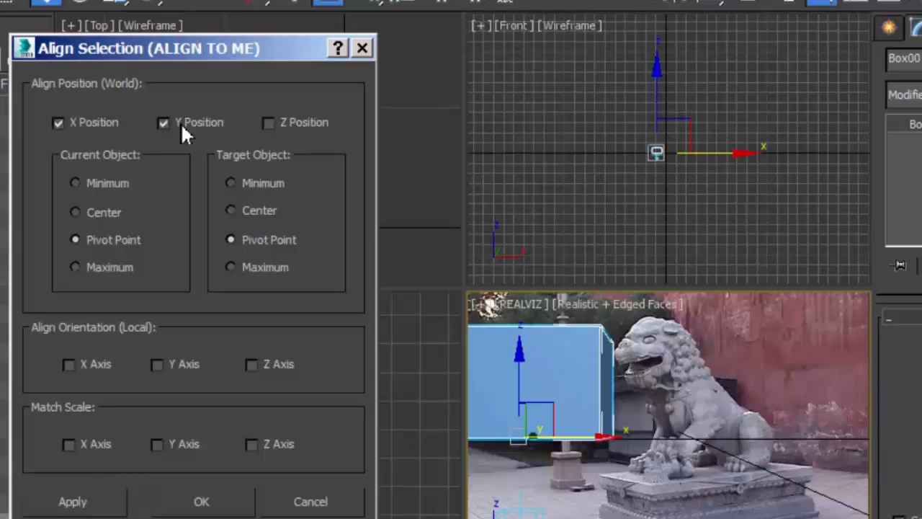
click(268, 124)
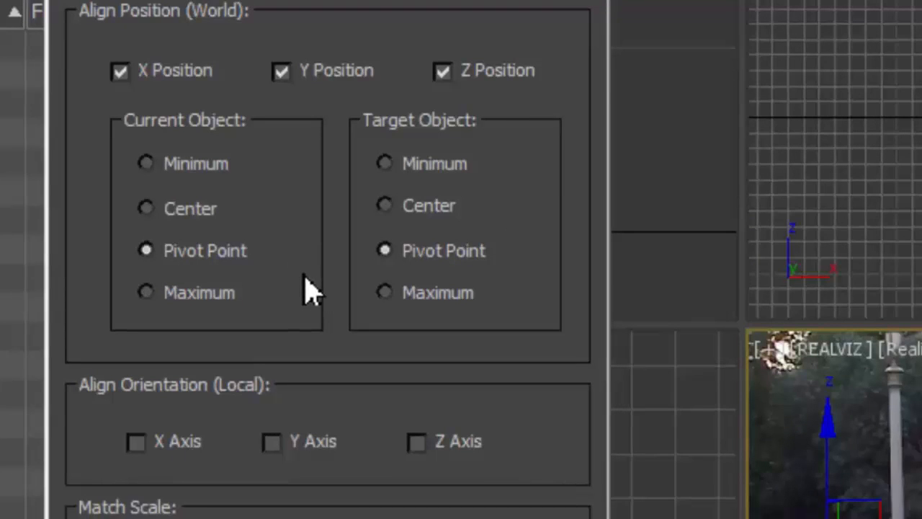
Match the box's local orientation to the helper on the X, Y and Z axes and apply the alignment
click(136, 442)
click(273, 444)
click(399, 409)
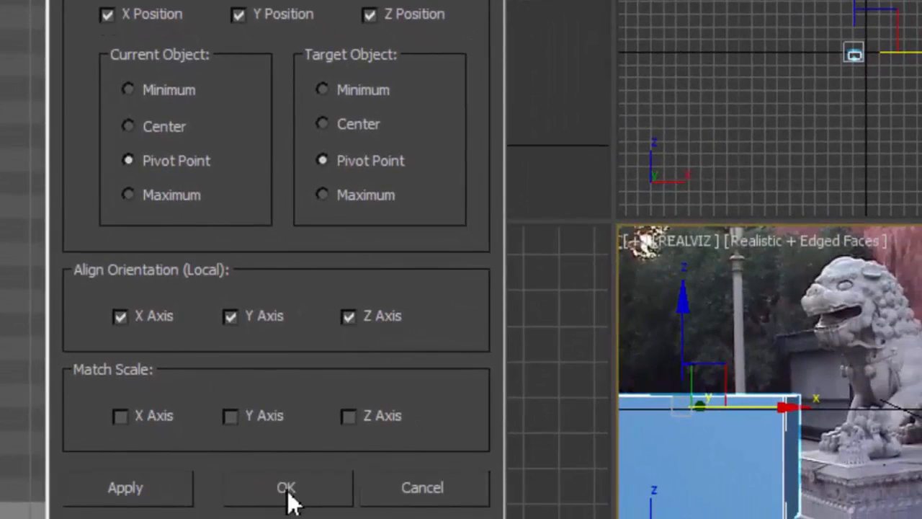
click(167, 501)
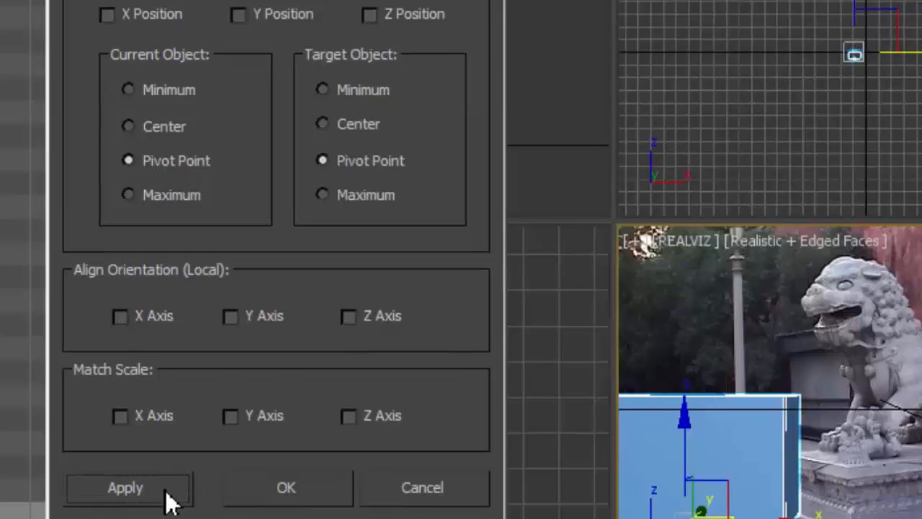
click(314, 496)
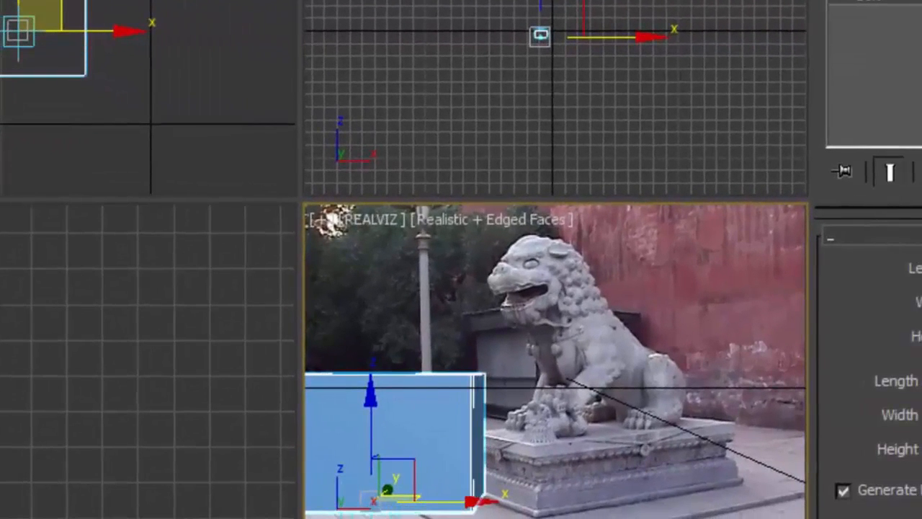
Reduce the box's length, width and height to a small cube about the size of the point helper's box display
drag(921, 302, 921, 364)
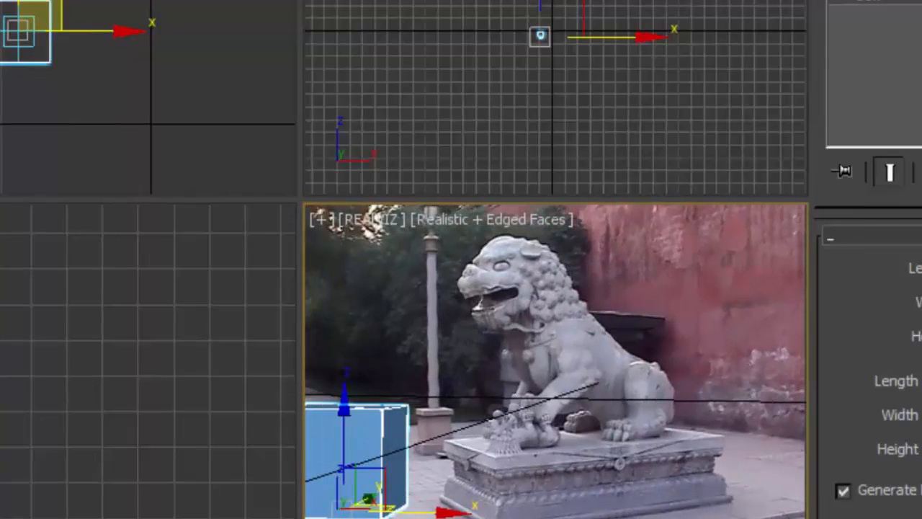
drag(921, 269, 921, 293)
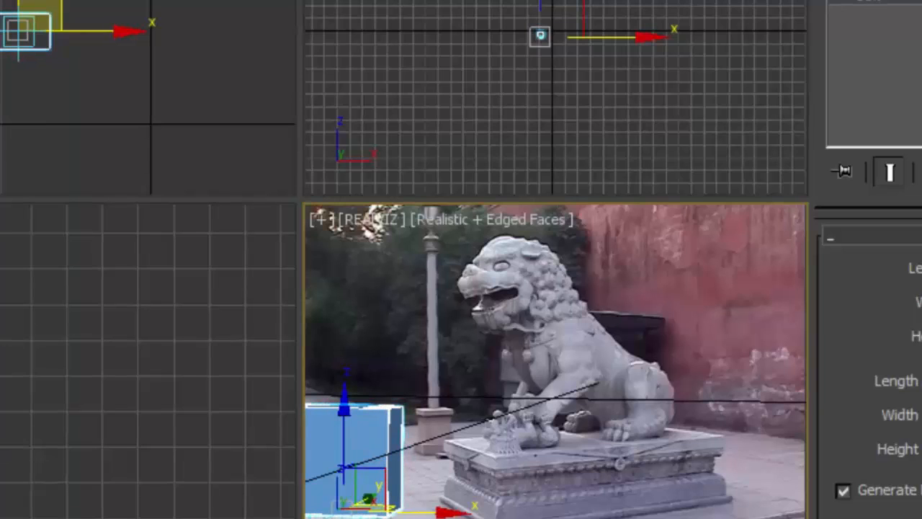
drag(921, 268, 921, 274)
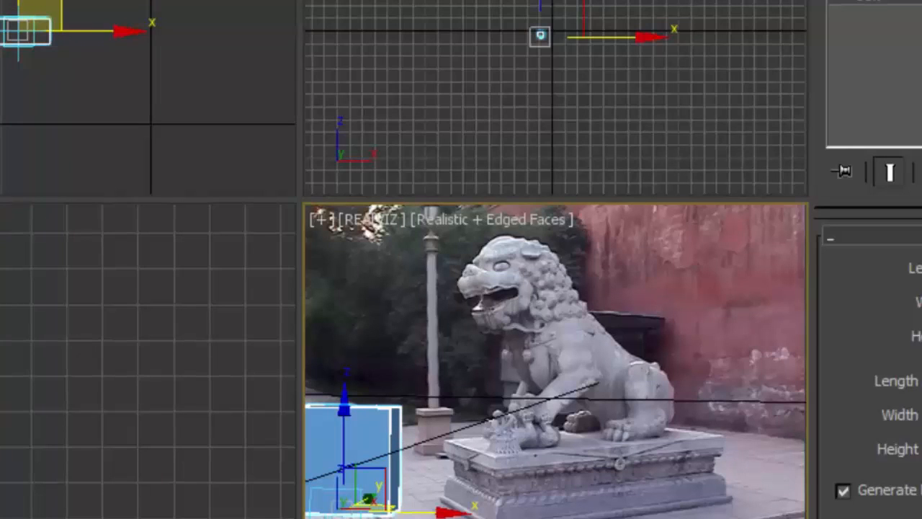
key(Return)
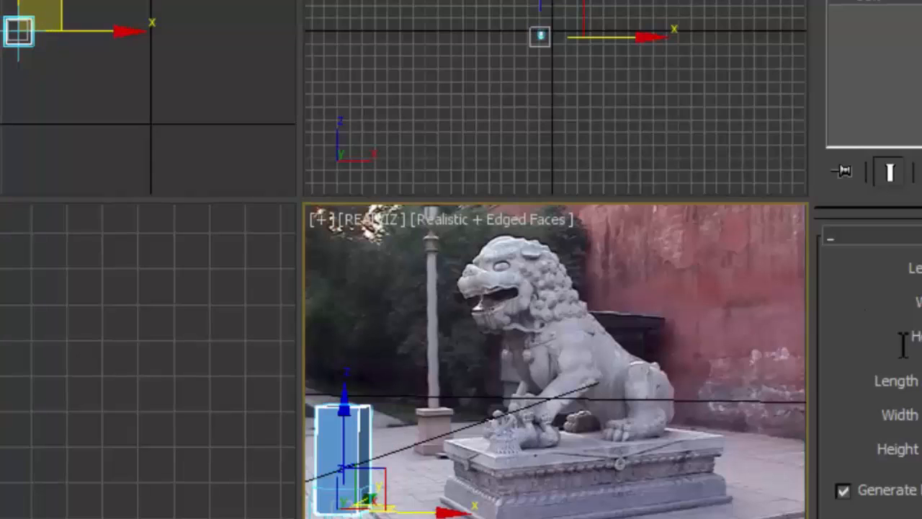
key(Return)
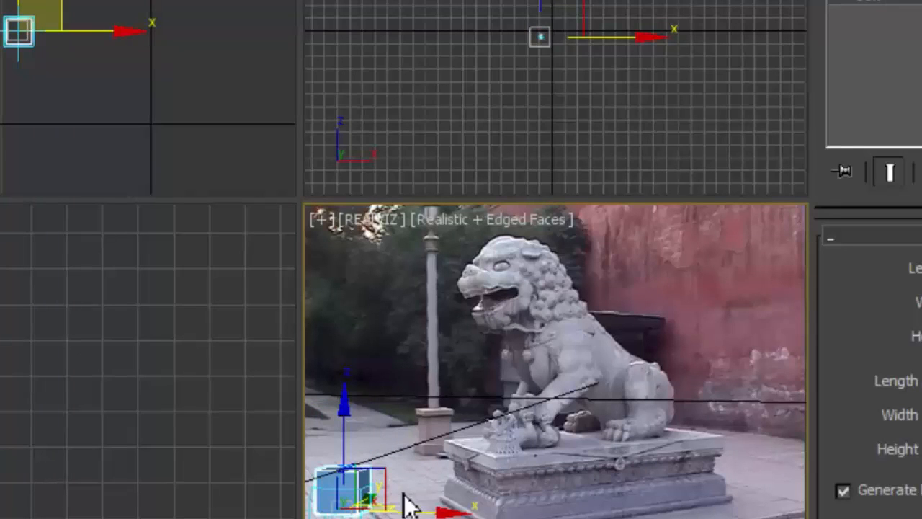
Check how the small box follows the tracked footage by playing and scrubbing the shot and rendering the REALVIZ view
key(slash)
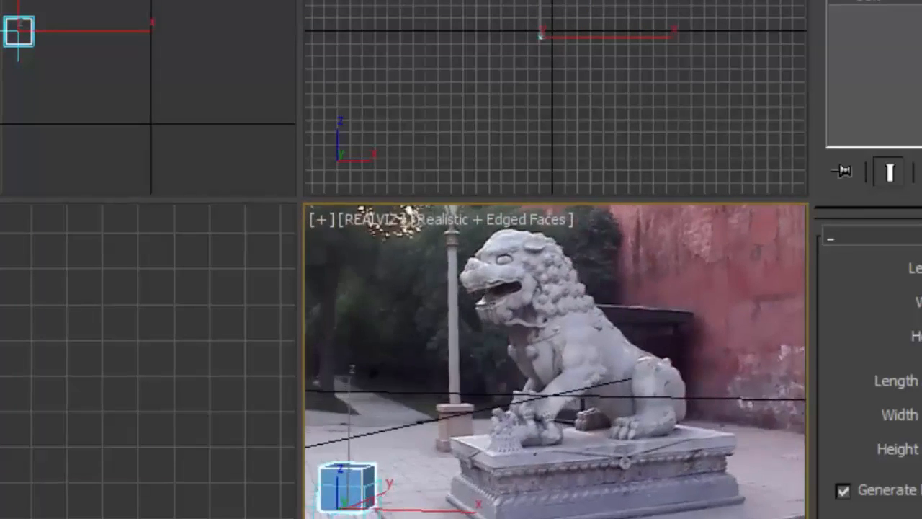
key(slash)
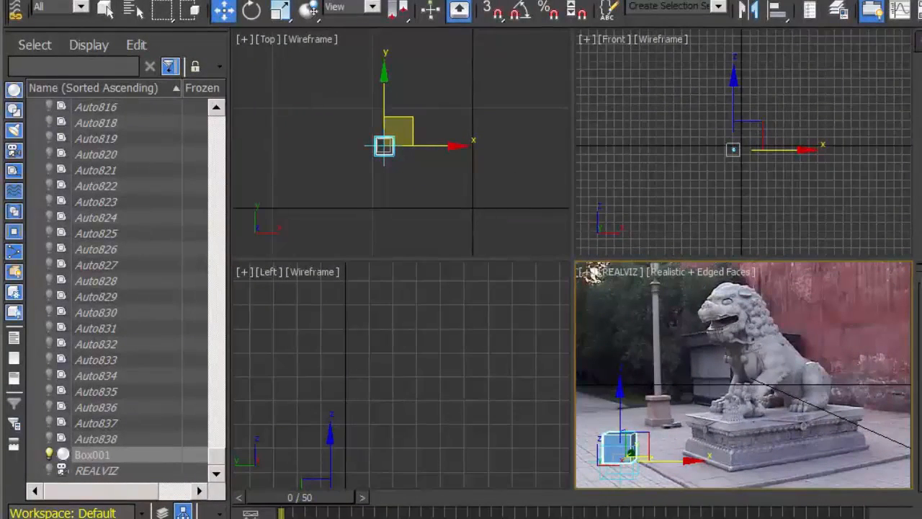
key(shift+q)
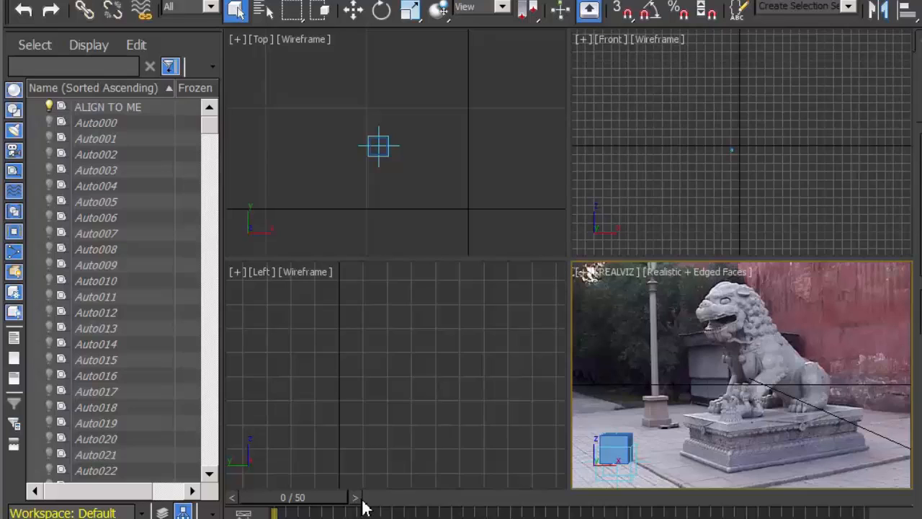
drag(360, 508, 561, 505)
drag(588, 505, 422, 505)
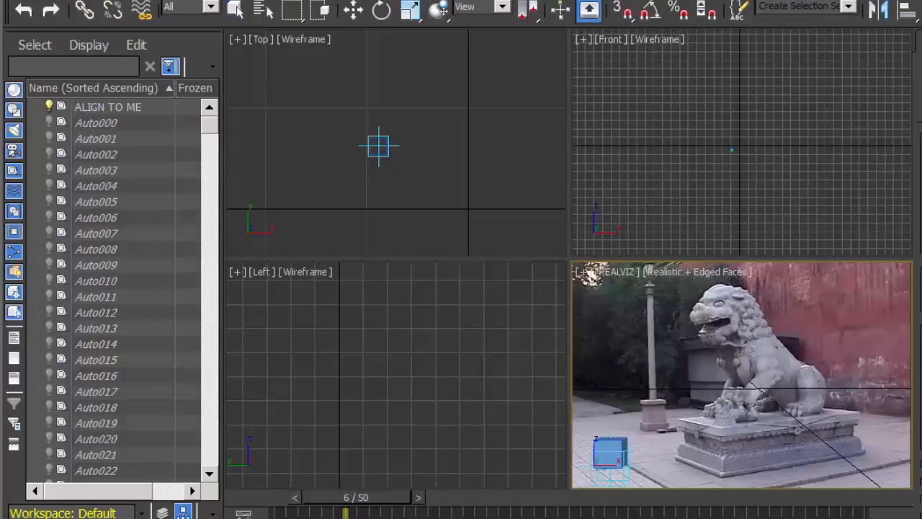
Place an area omni light near the box in the Top view and move it high above and farther from the box
click(362, 109)
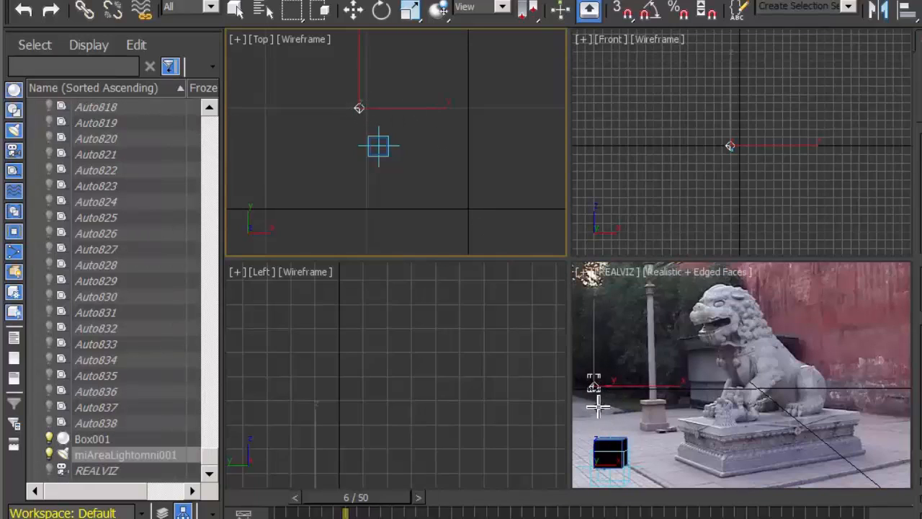
scroll(746, 172, up, 5)
middle_drag(757, 176, 817, 252)
scroll(800, 245, up, 1)
scroll(817, 250, up, 2)
scroll(812, 197, up, 2)
middle_drag(815, 200, 845, 244)
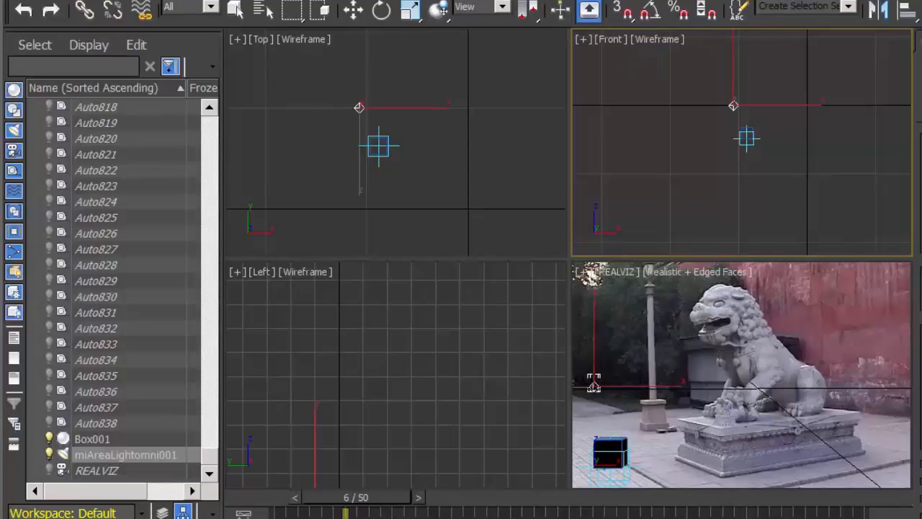
click(353, 9)
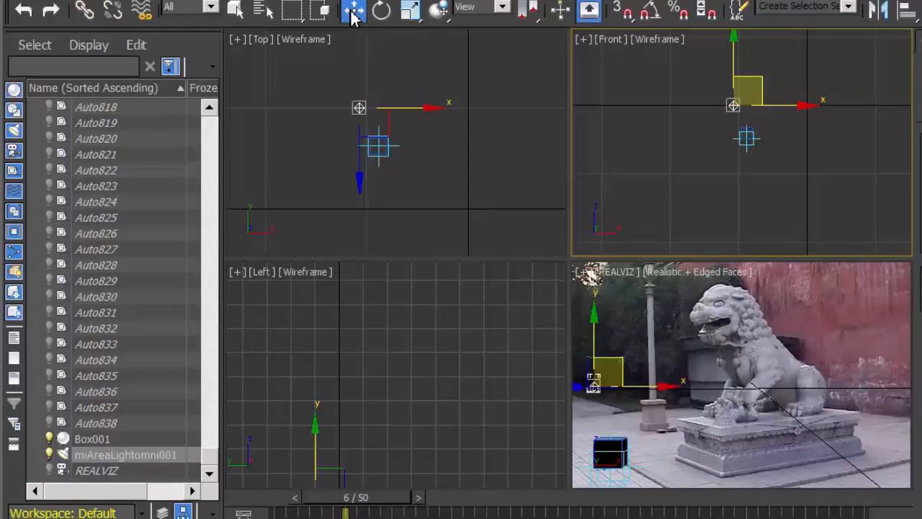
scroll(710, 162, down, 5)
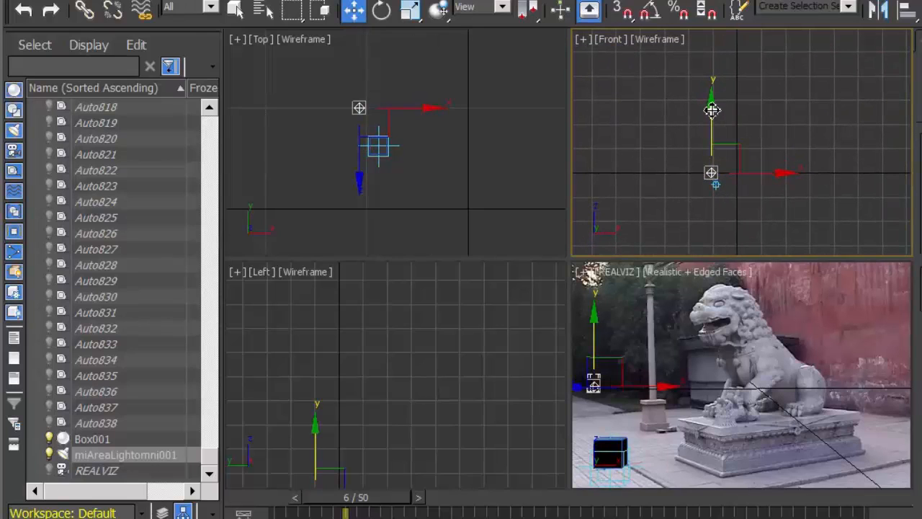
drag(712, 108, 712, 34)
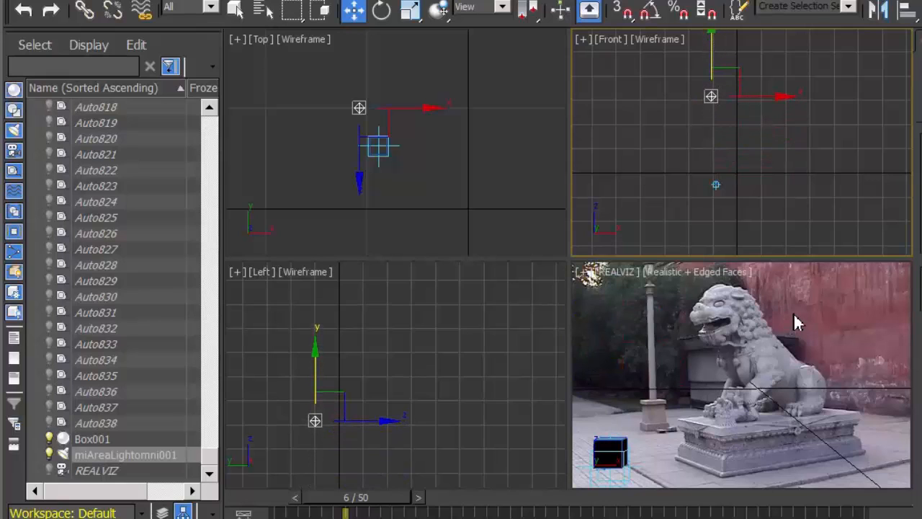
drag(717, 51, 705, 7)
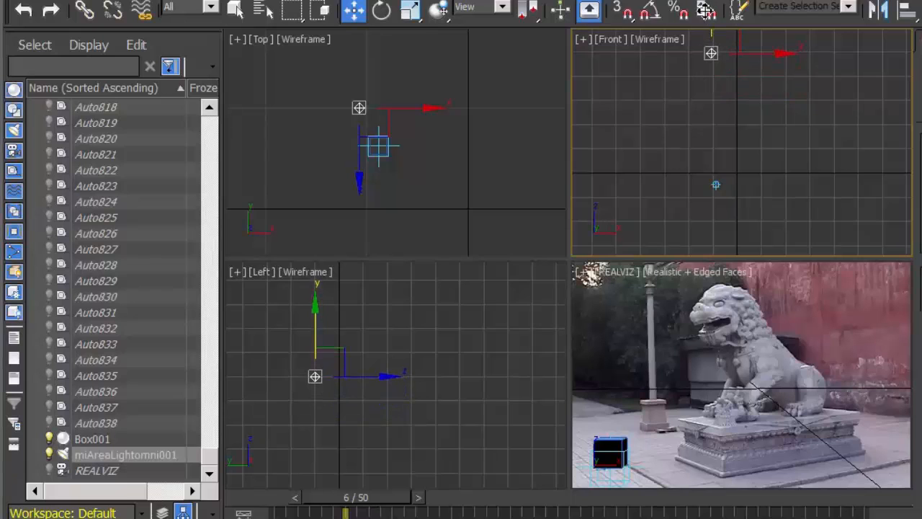
mouse_move(370, 367)
middle_down()
mouse_move(402, 354)
mouse_move(401, 345)
mouse_move(373, 359)
middle_up()
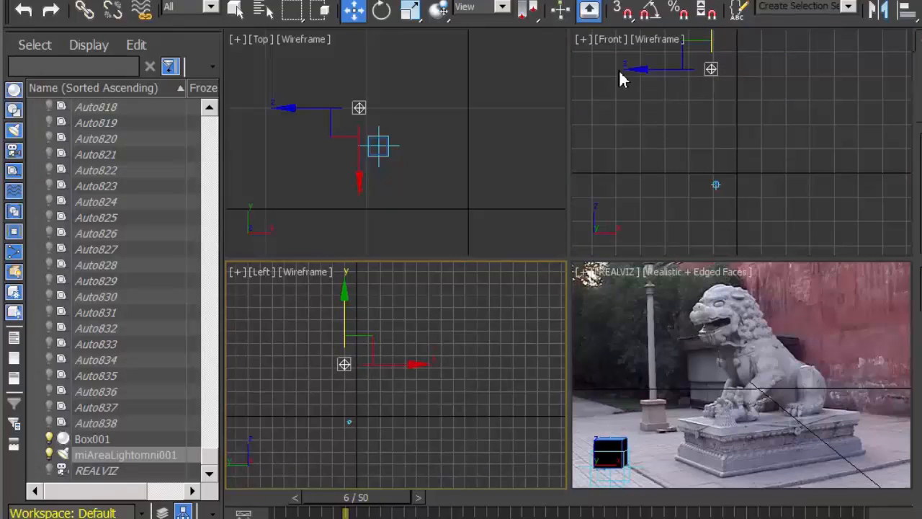
click(360, 112)
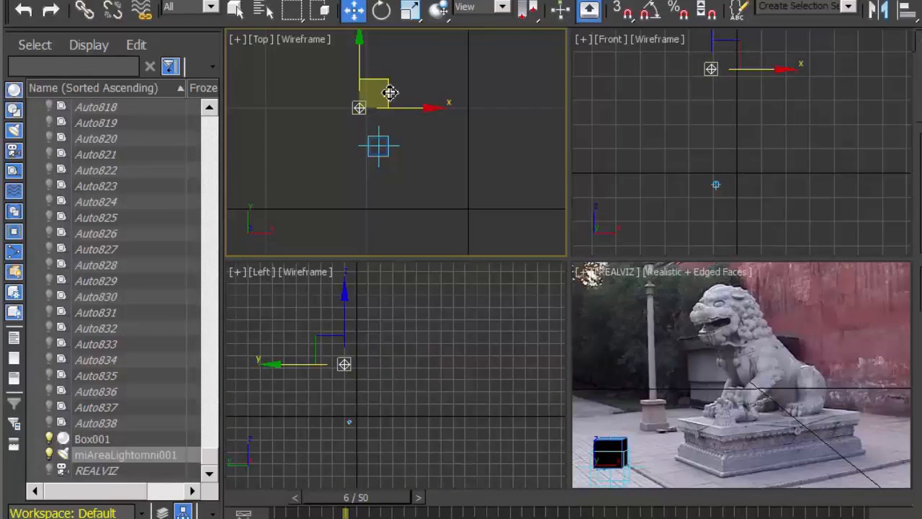
drag(385, 93, 371, 82)
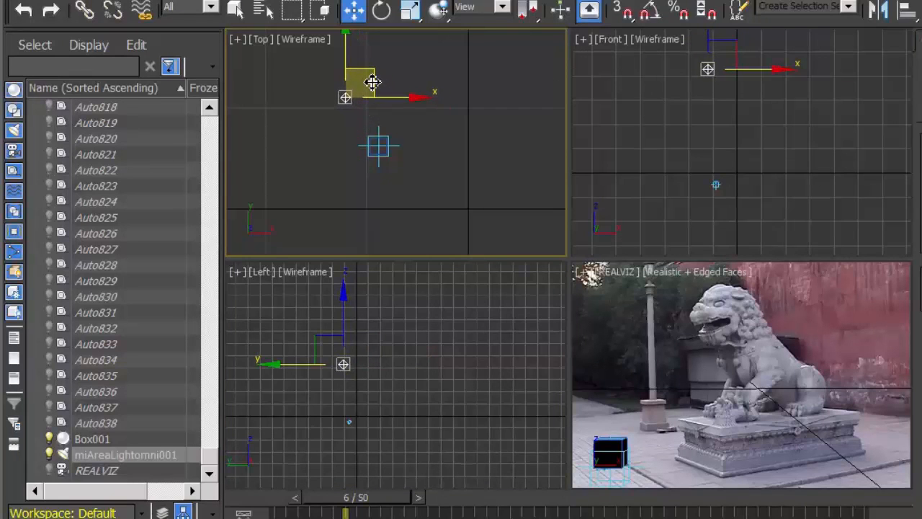
Maximize the REALVIZ camera view and render the current frame to check the light on the box
right_click(804, 285)
right_click(799, 286)
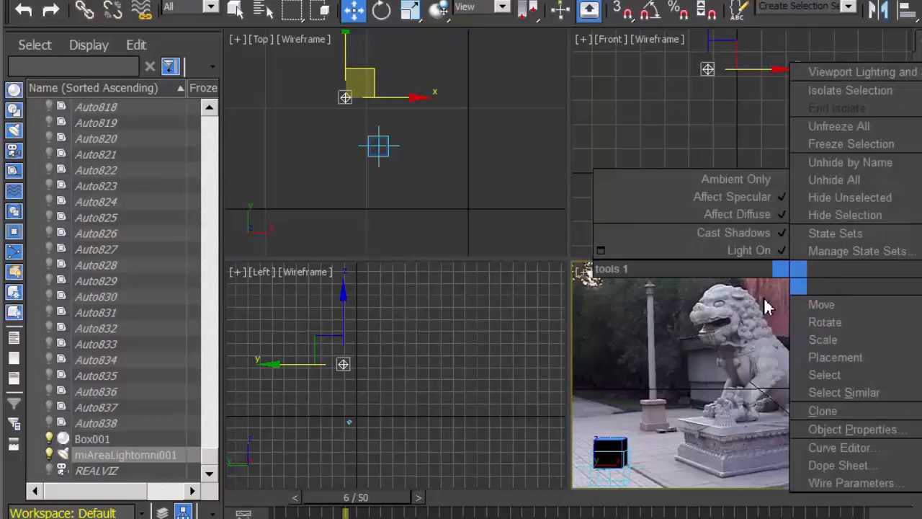
click(766, 301)
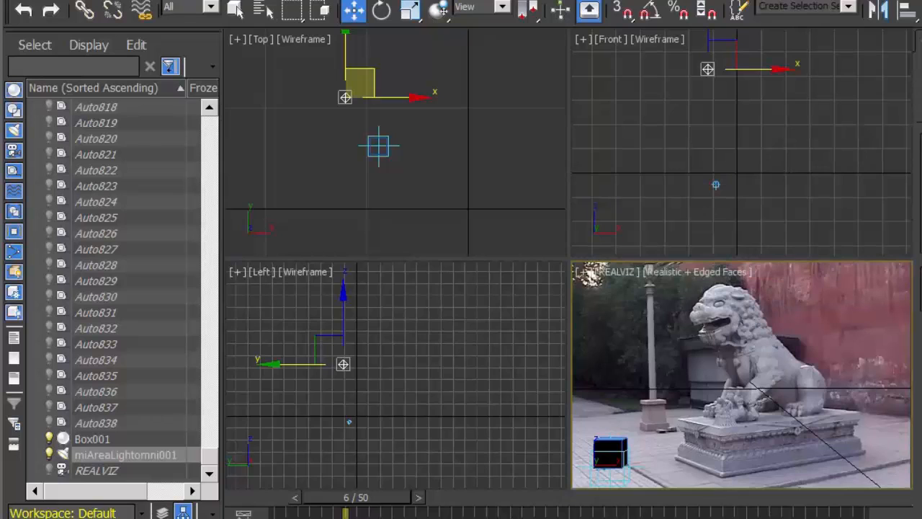
key(alt+w)
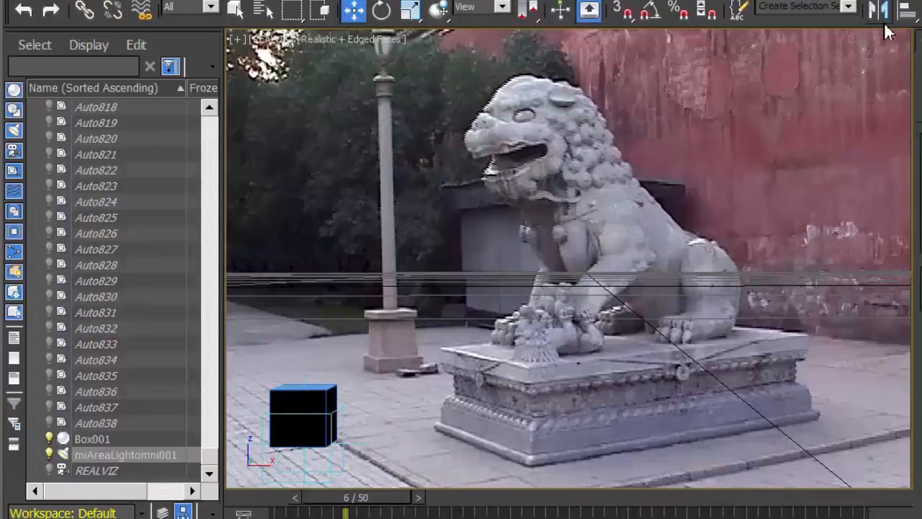
drag(840, 21, 593, 22)
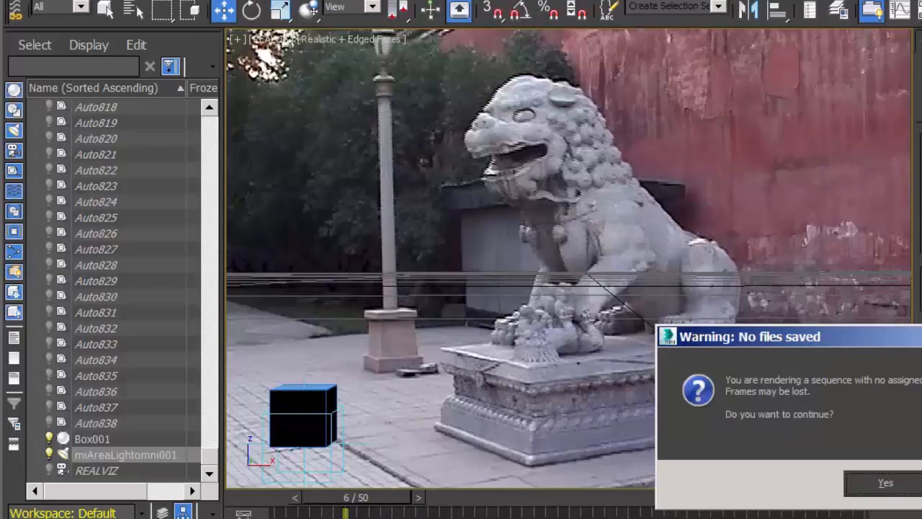
key(Return)
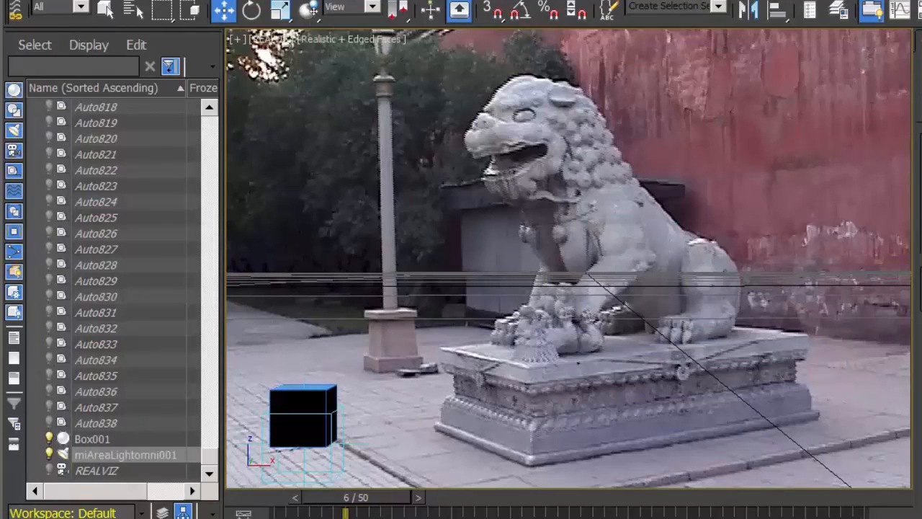
key(shift+q)
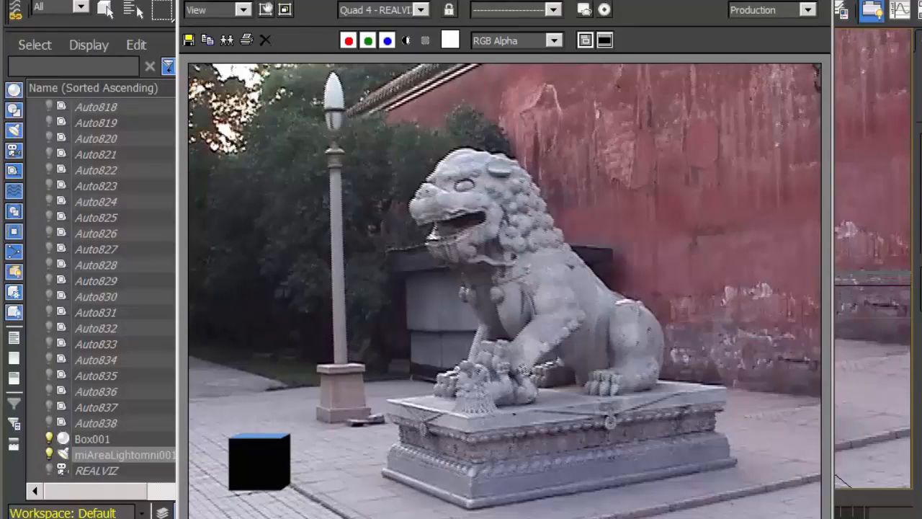
click(818, 1)
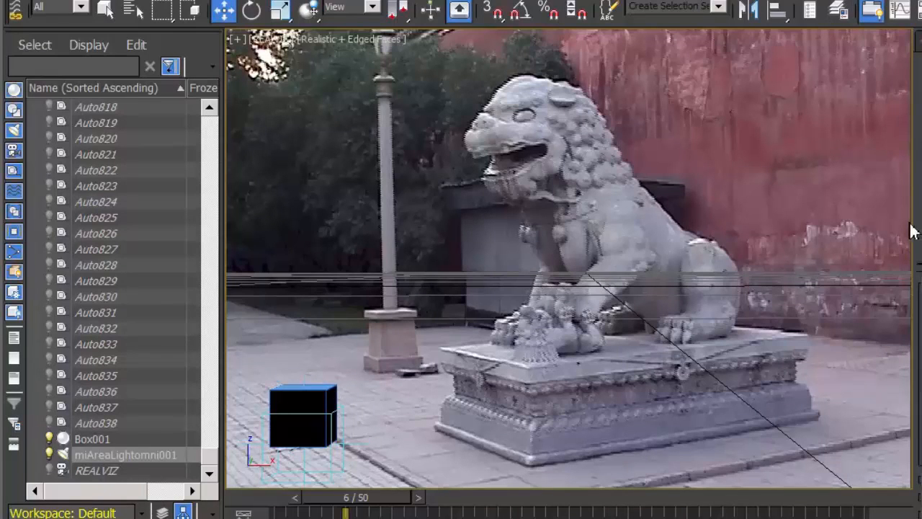
Rename the area omni light as Key Light and return to the four-viewport layout with the light selected
click(885, 217)
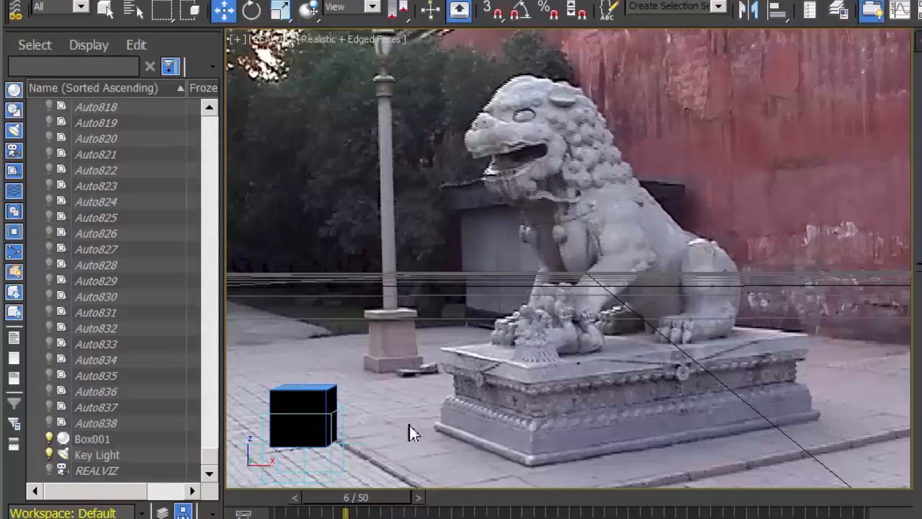
click(309, 407)
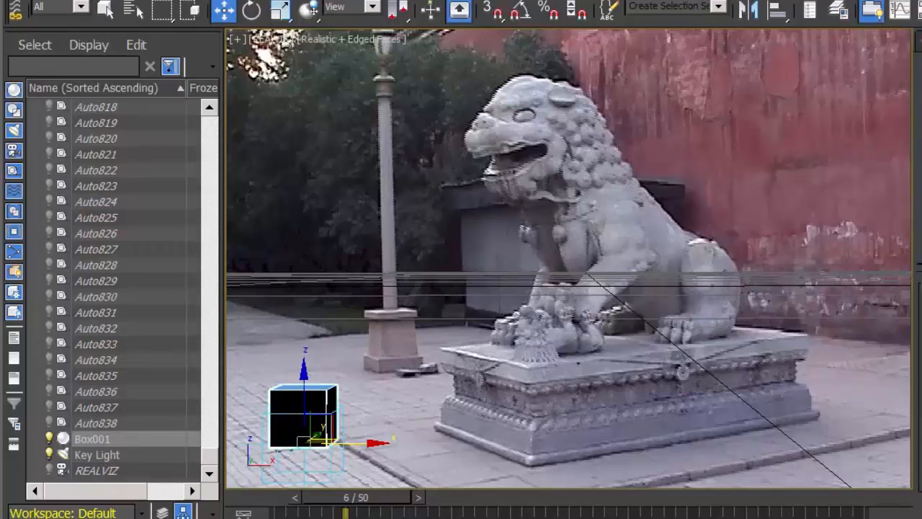
key(alt+w)
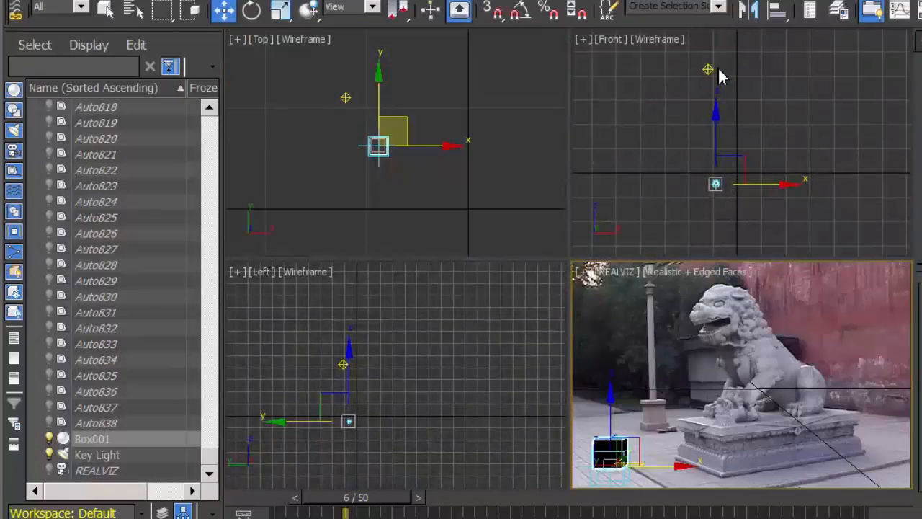
click(710, 71)
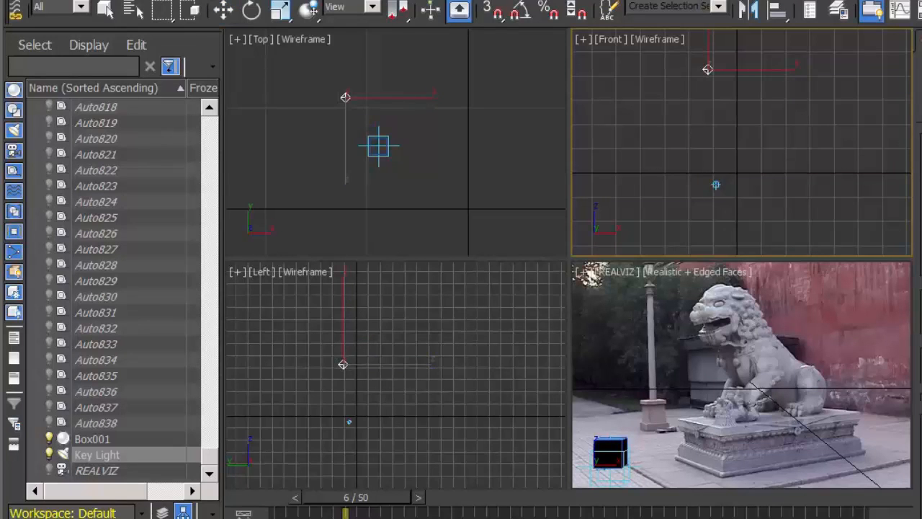
Create a ground plane around the box and light in the Top view, with 1 length segment and 1 width segment
scroll(487, 177, down, 4)
middle_drag(483, 183, 457, 179)
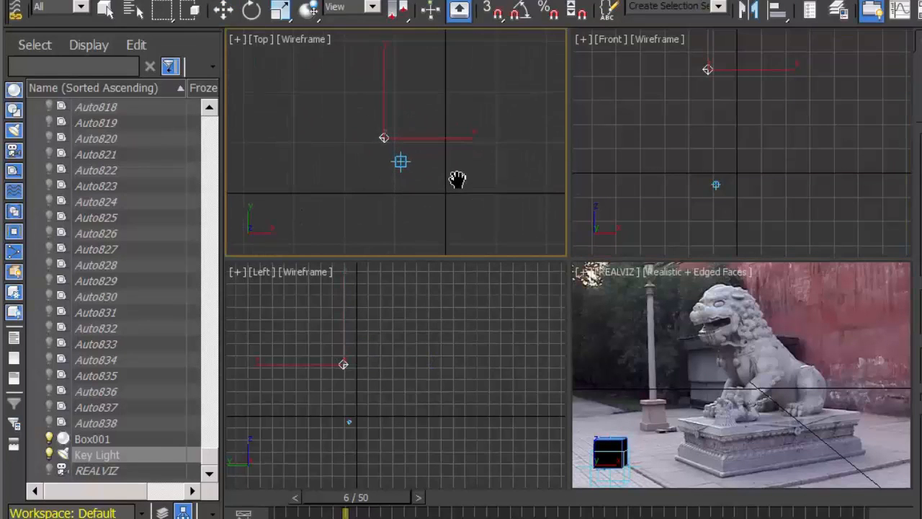
drag(278, 67, 511, 229)
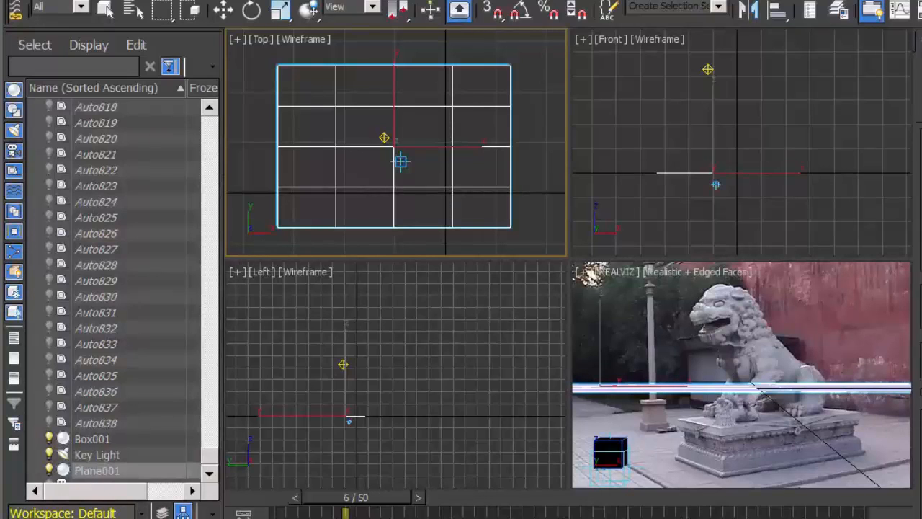
text(1)
key(Tab)
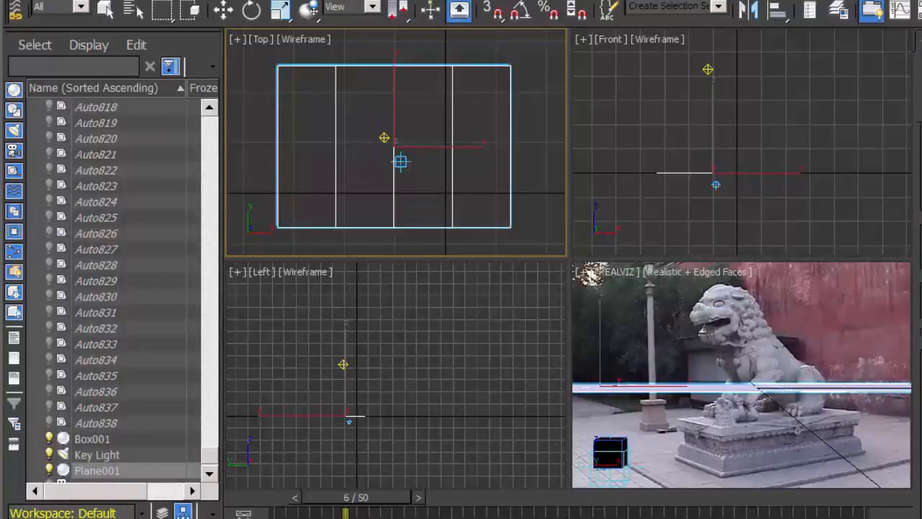
text(1)
key(Return)
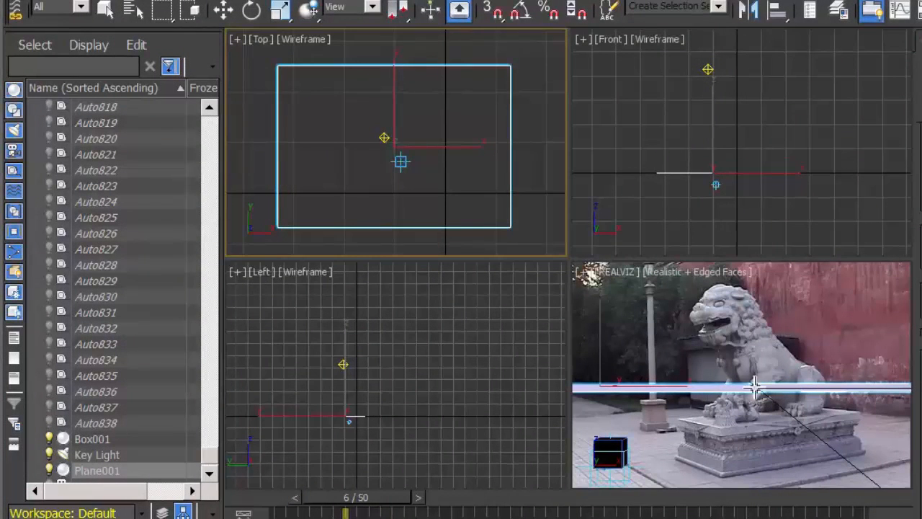
Align the plane to the ALIGN TO ME helper, pivot point to pivot point in X, Y and Z, matching its local X-axis orientation
click(778, 11)
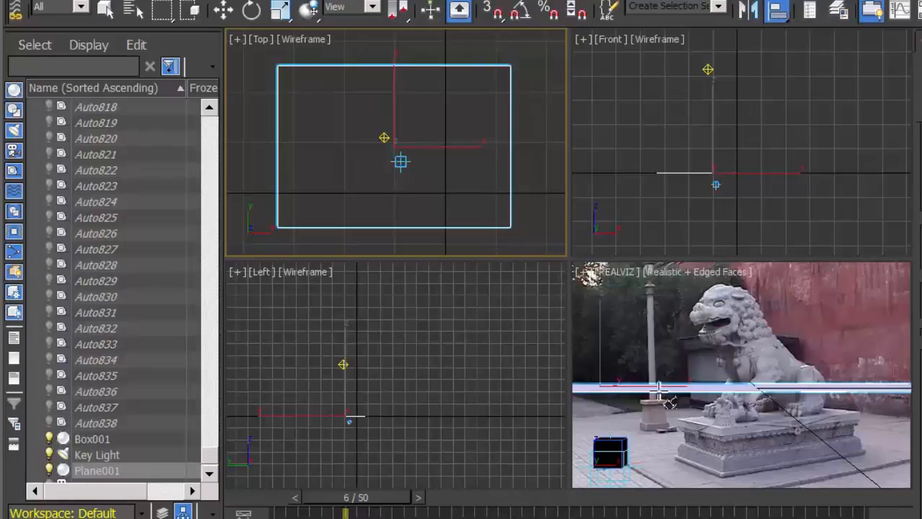
click(631, 474)
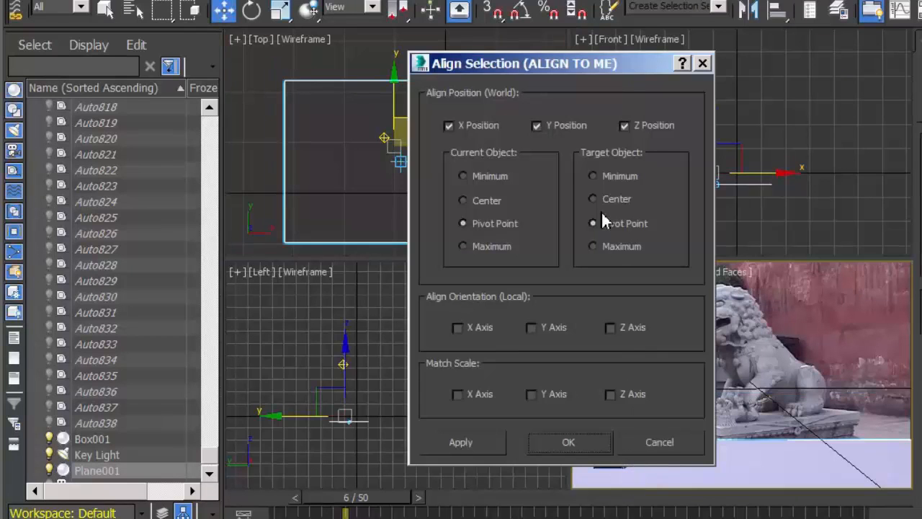
drag(584, 72, 400, 58)
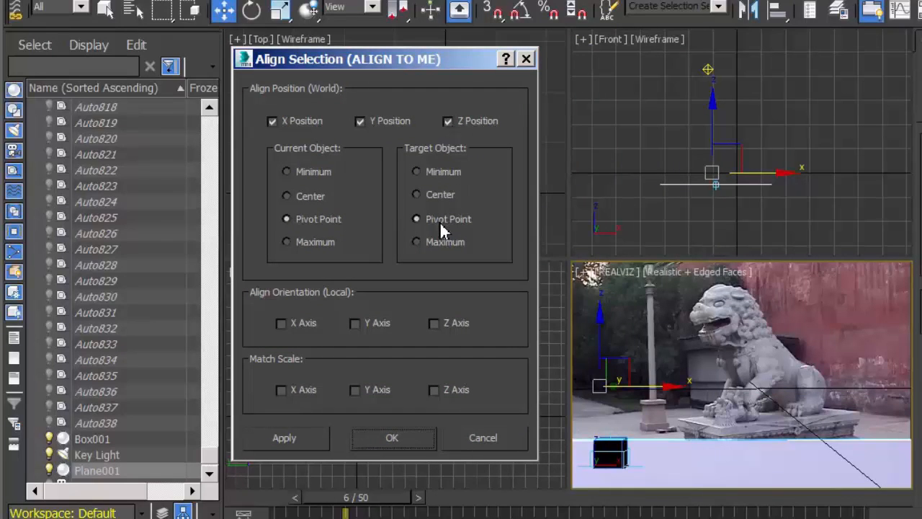
click(281, 323)
click(403, 450)
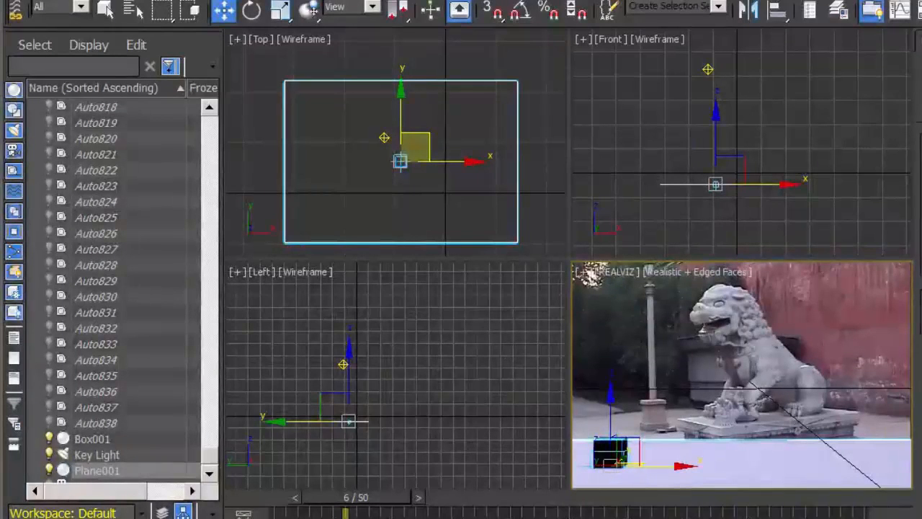
Test-render the box on the plane and move the Key Light beyond the plane's upper-left corner in the Top view
key(shift+q)
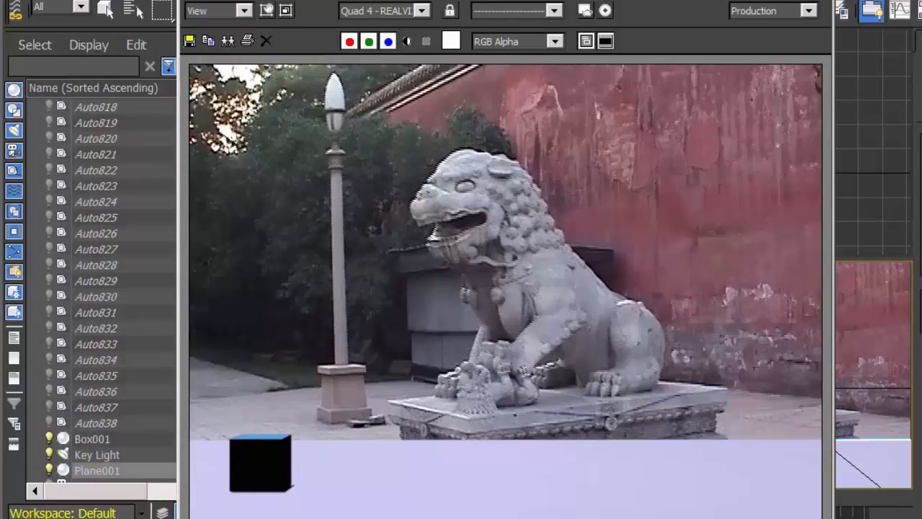
click(817, 0)
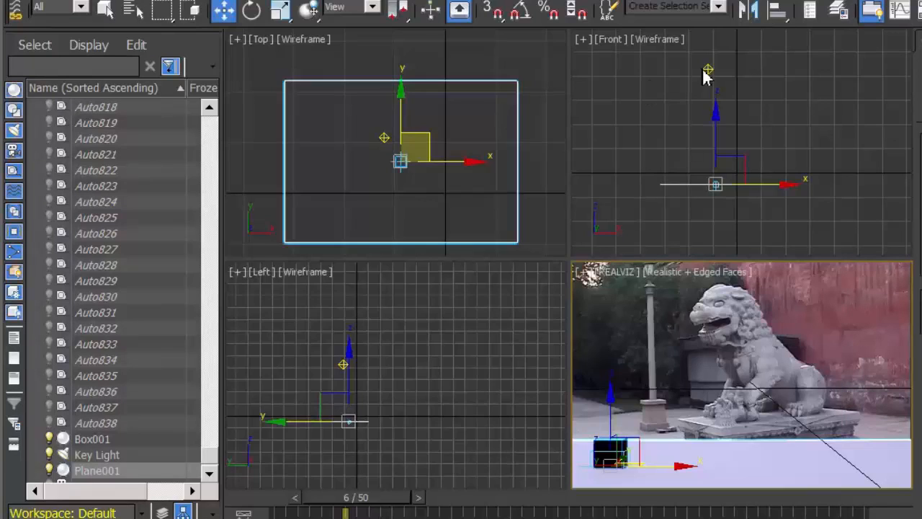
click(385, 137)
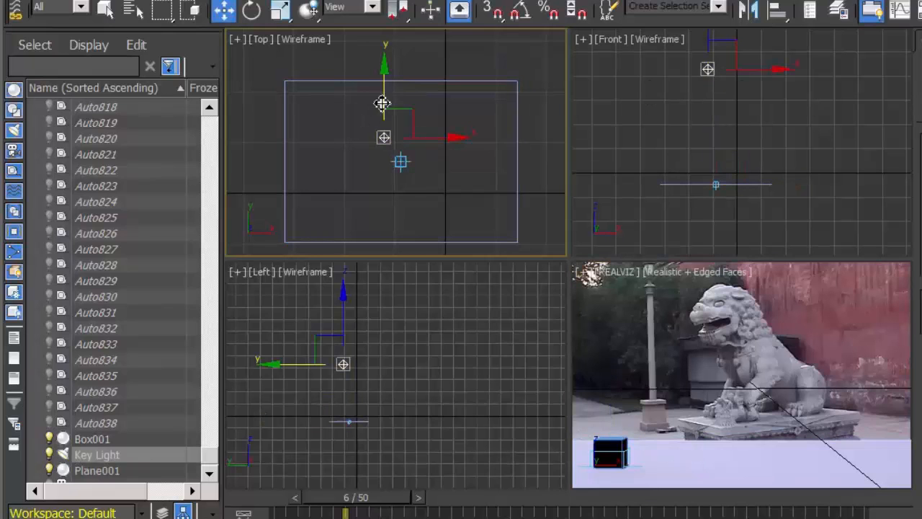
drag(411, 117, 334, 32)
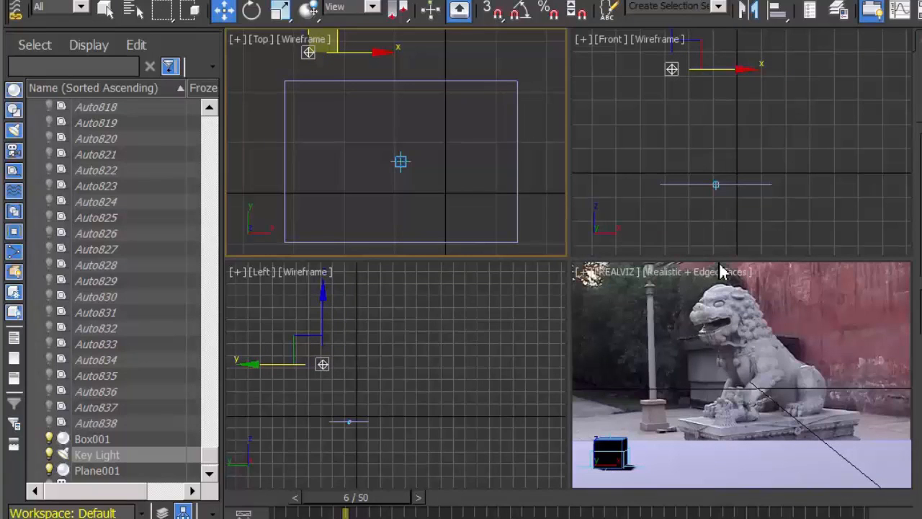
Turn off Edged Faces in the REALVIZ viewport so the box's shadow on the plane can be inspected
click(709, 284)
click(710, 283)
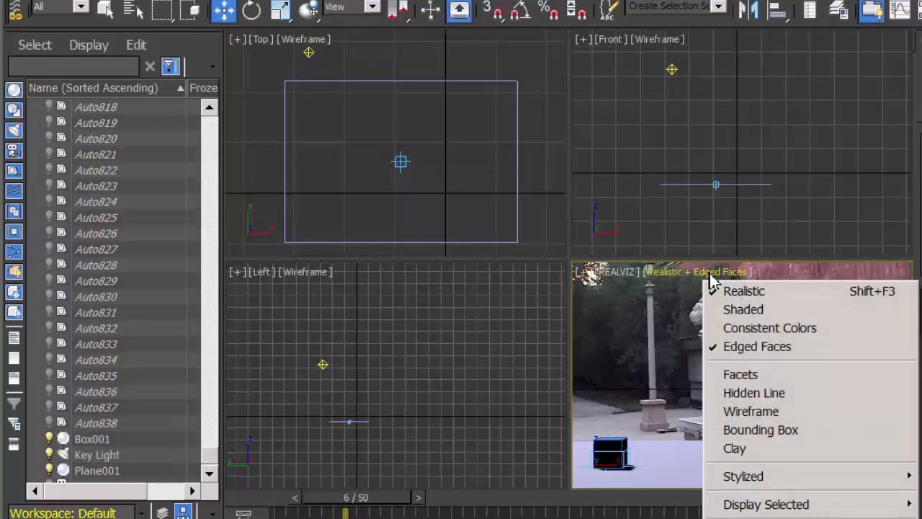
click(741, 349)
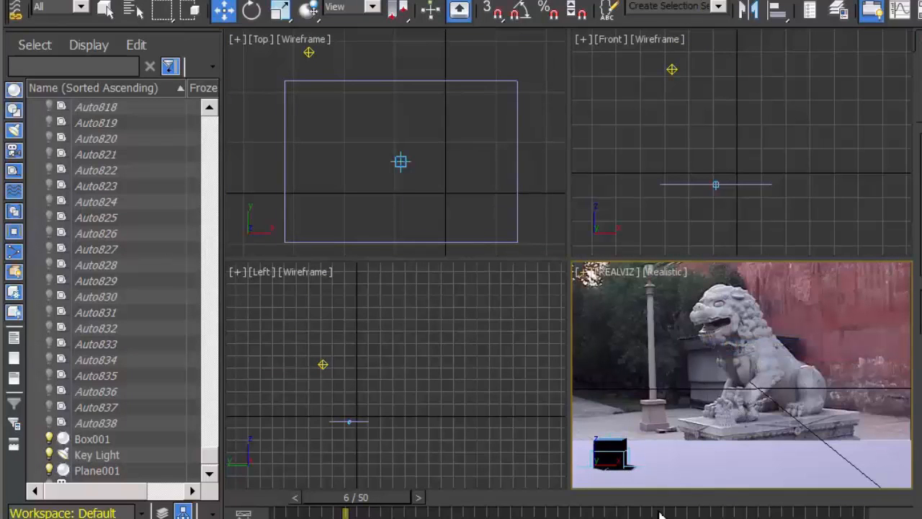
click(634, 469)
click(637, 474)
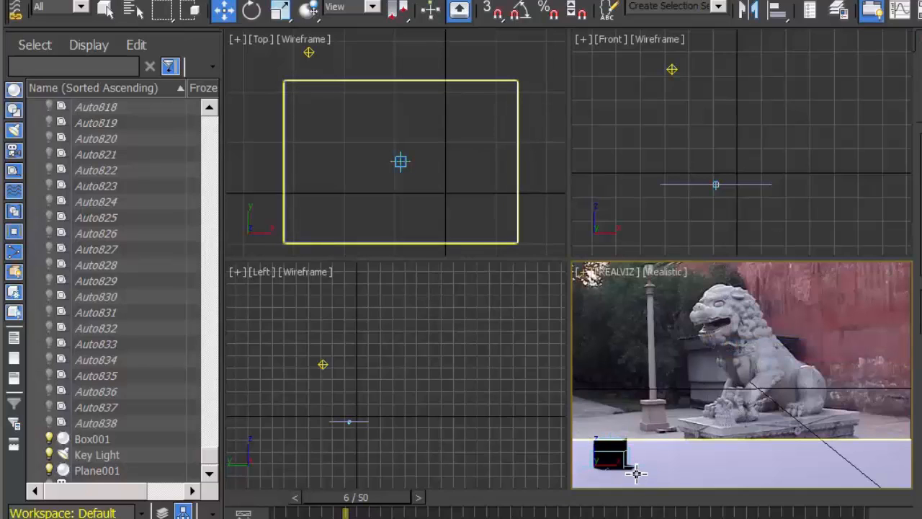
Move the Key Light farther up and slightly left of the plane in the Top view to lengthen the box's shadow
middle_drag(383, 116, 412, 221)
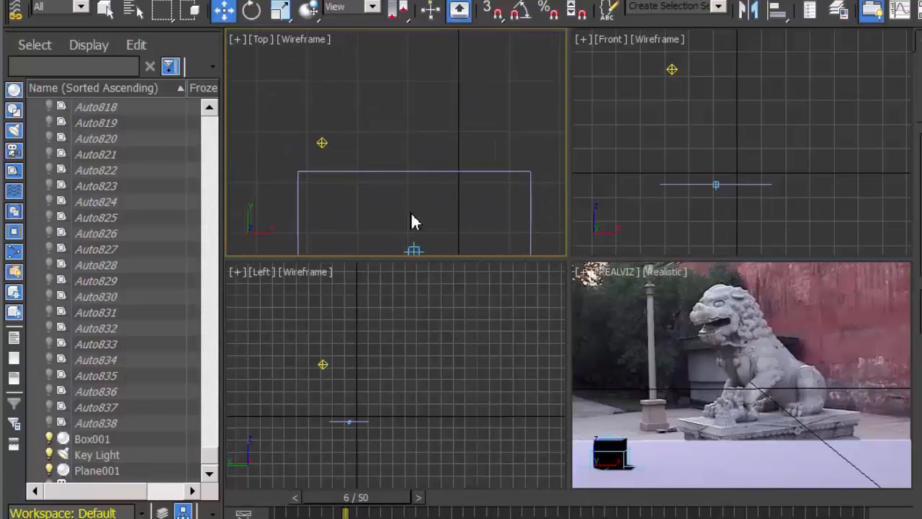
click(322, 143)
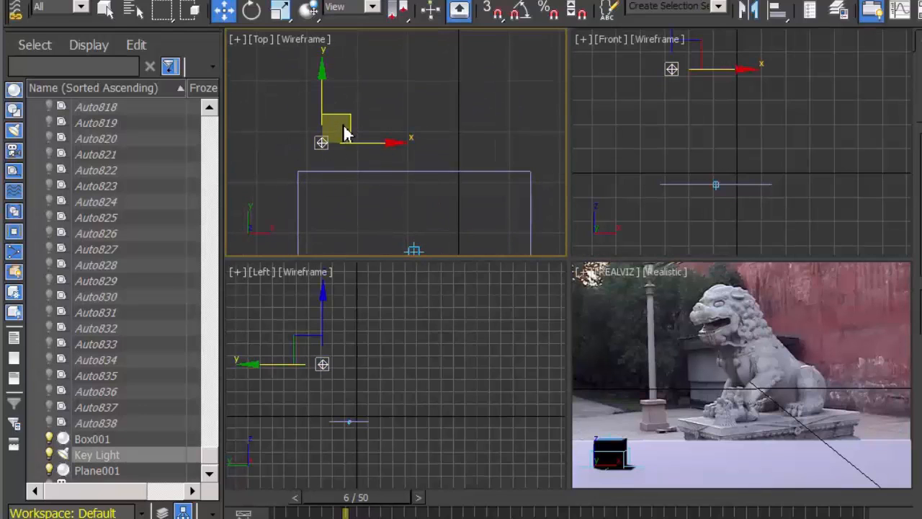
drag(341, 119, 340, 72)
click(323, 142)
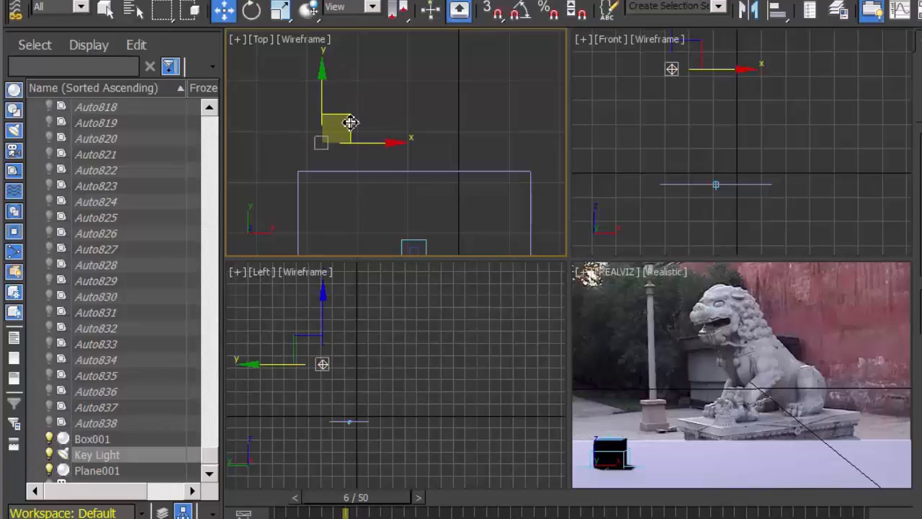
drag(346, 120, 336, 70)
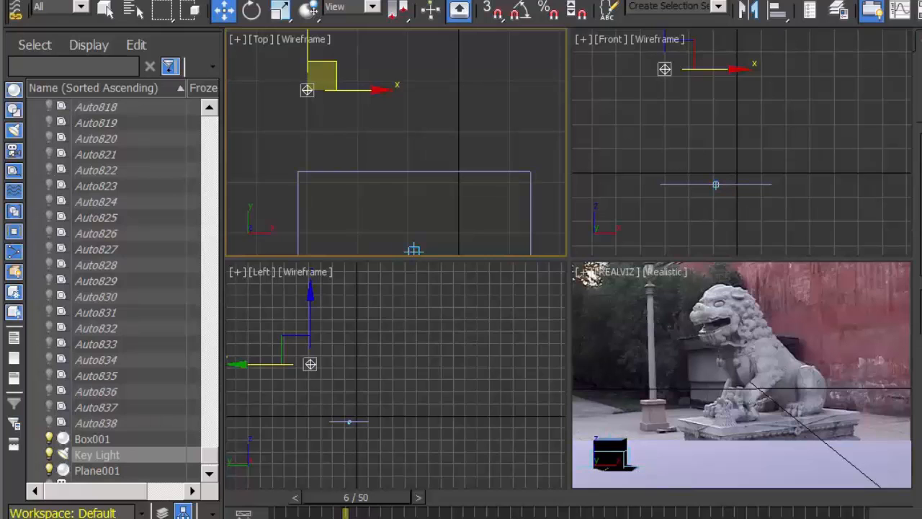
Render the REALVIZ view to check the box's shadow and lock rendering to that viewport
key(shift+q)
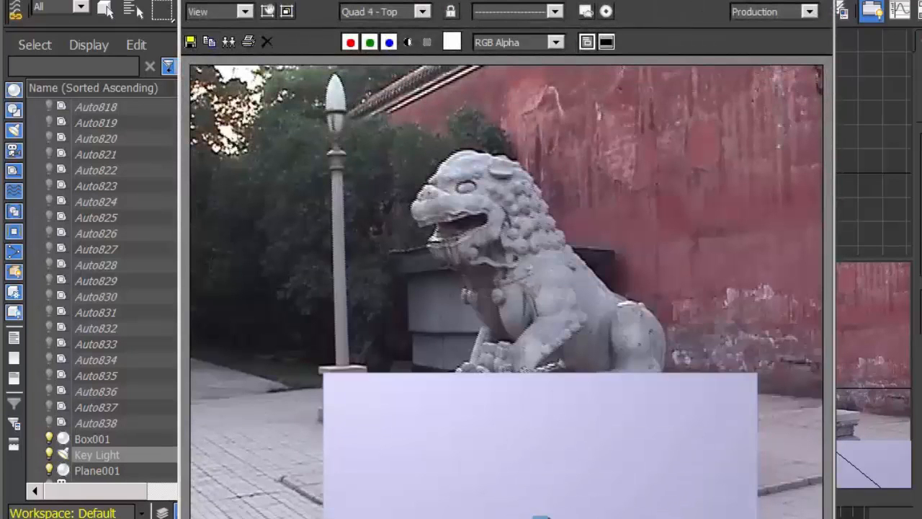
click(815, 1)
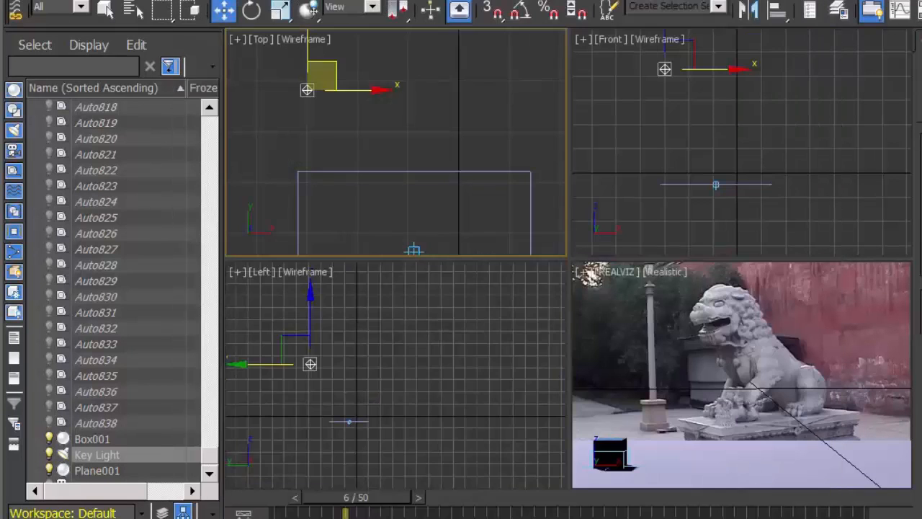
right_click(753, 332)
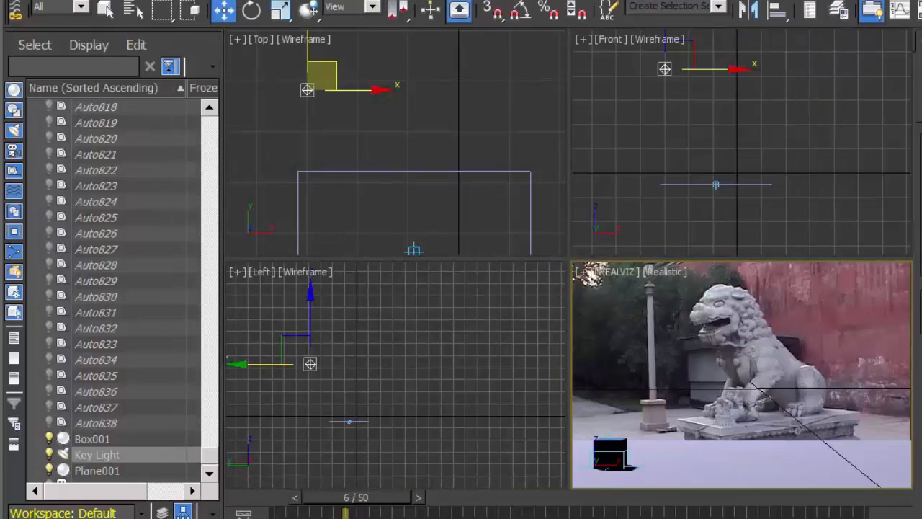
key(shift+q)
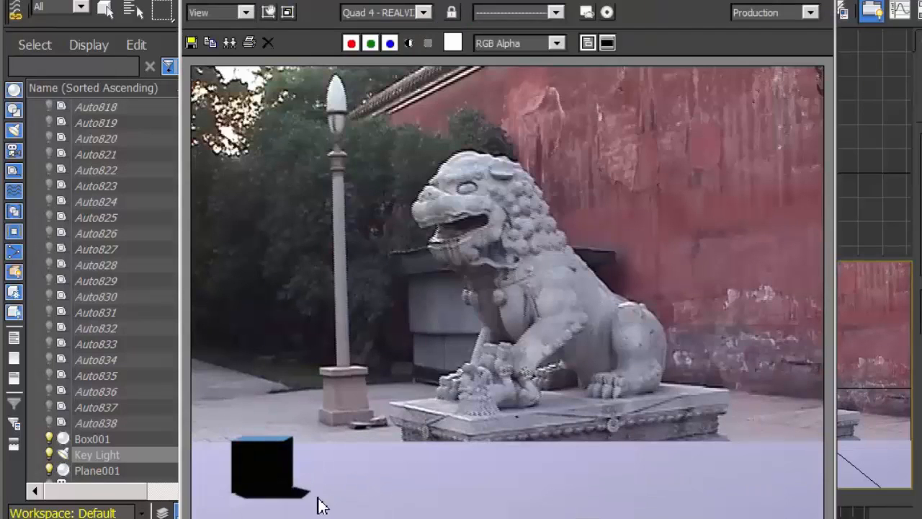
click(452, 15)
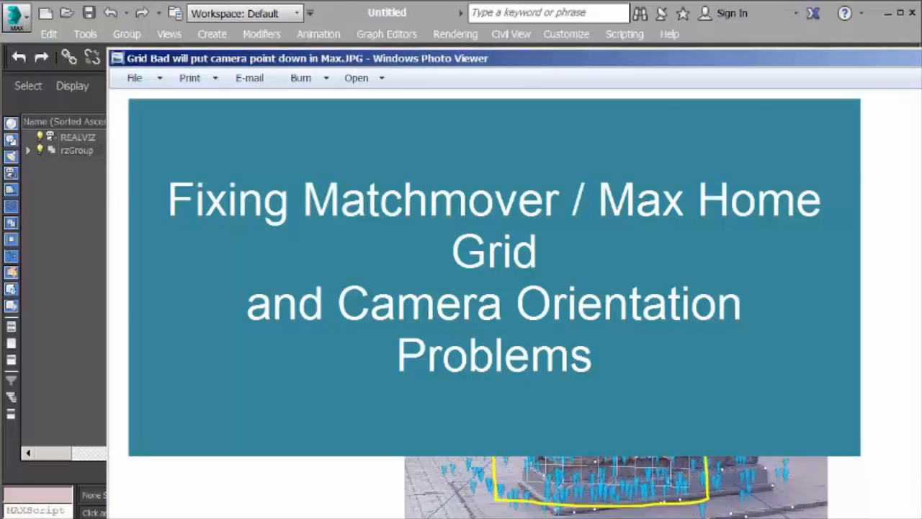
Examine the annotated bad-grid image, close it, and inspect the camera's orientation relative to the tracking points in the Left view
drag(879, 57, 803, 37)
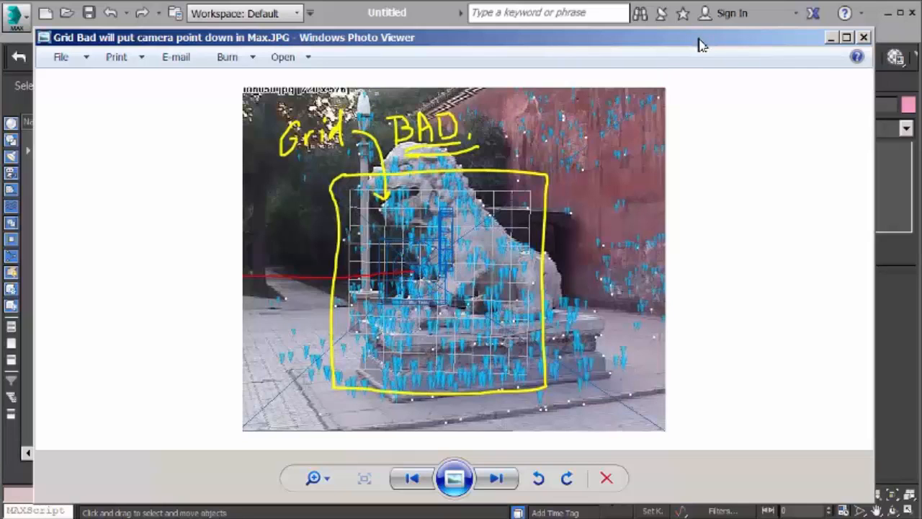
click(864, 37)
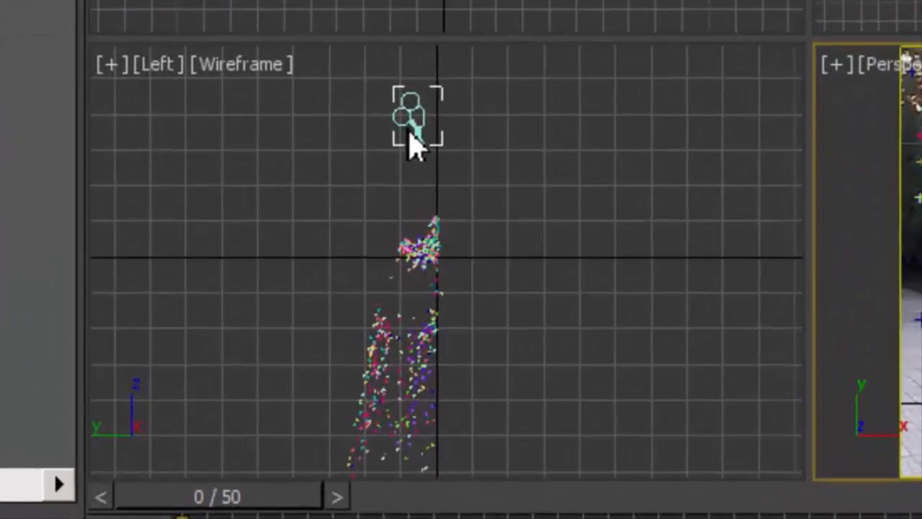
drag(418, 116, 431, 292)
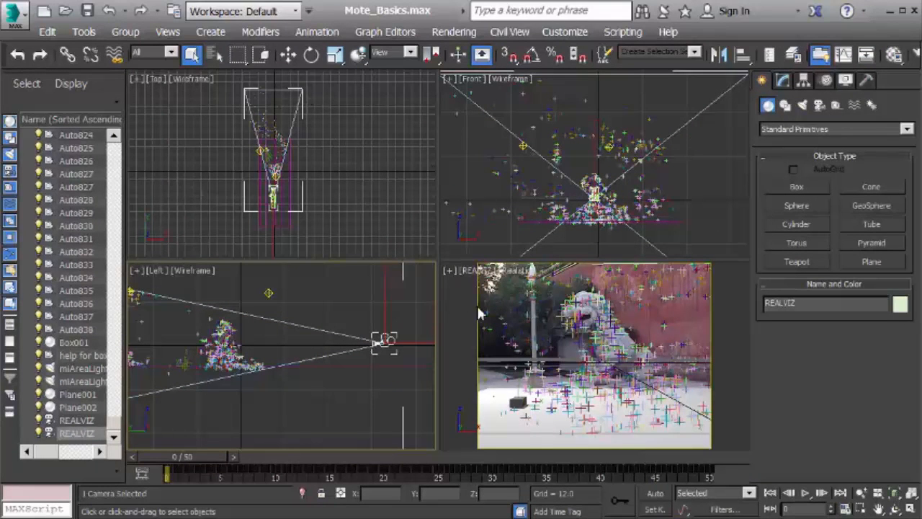
Try to draw a plane across the tracking points in the Top view of the Mote_Basics.max scene
click(872, 263)
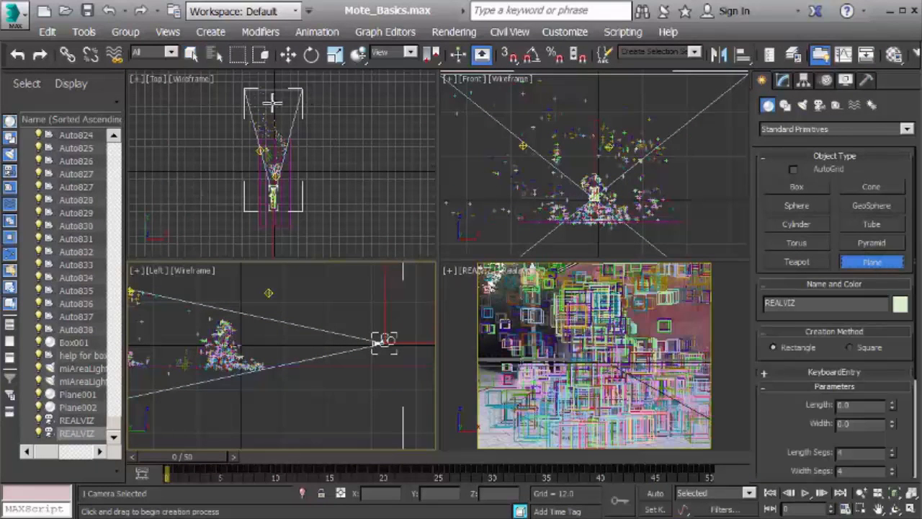
drag(210, 105, 316, 194)
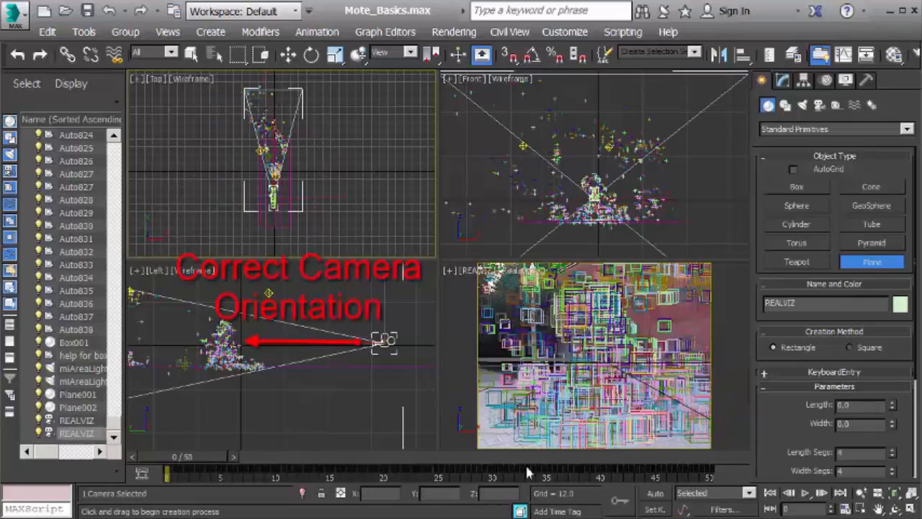
click(510, 423)
click(497, 427)
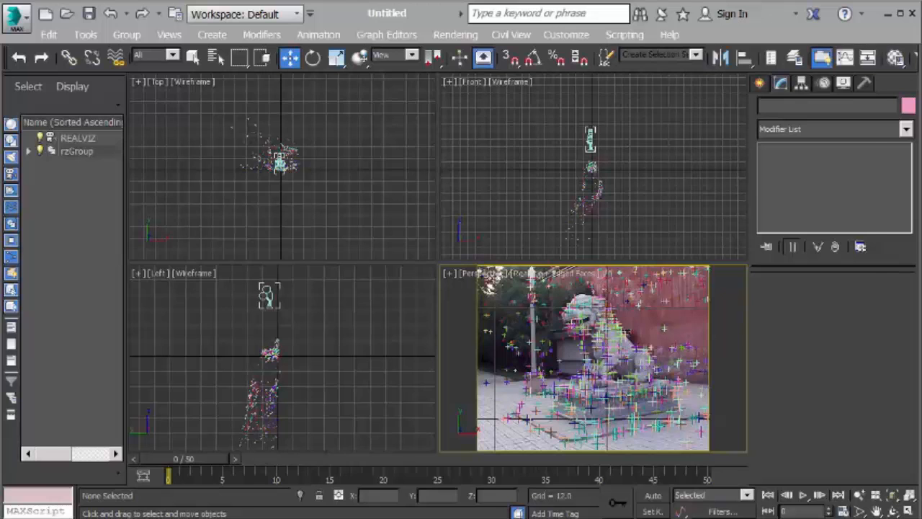
Review the bad-grid image again, switch to MatchMover, and compare the sequence in the 2D and 3D views
key(alt+Tab)
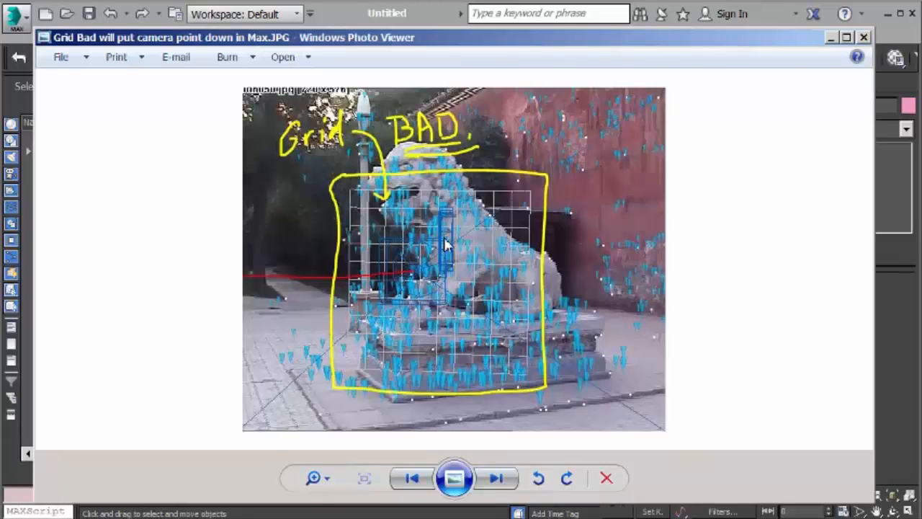
click(872, 33)
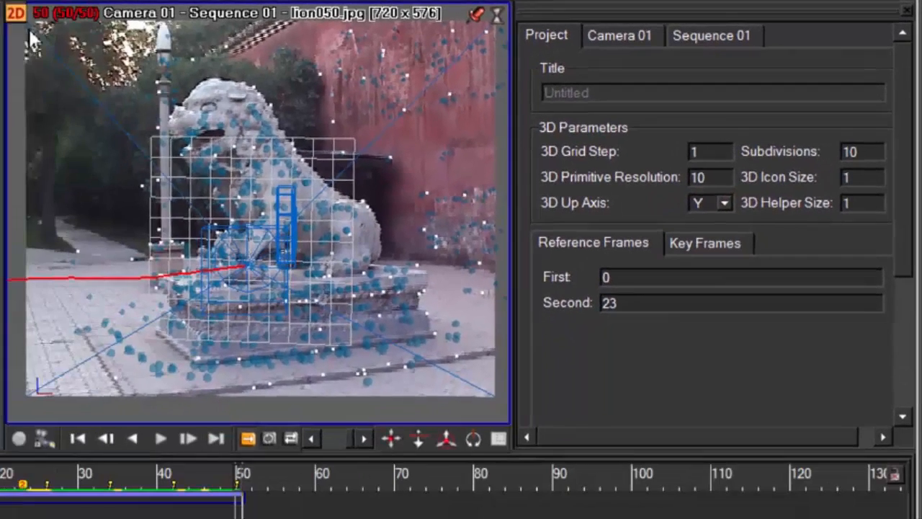
click(21, 17)
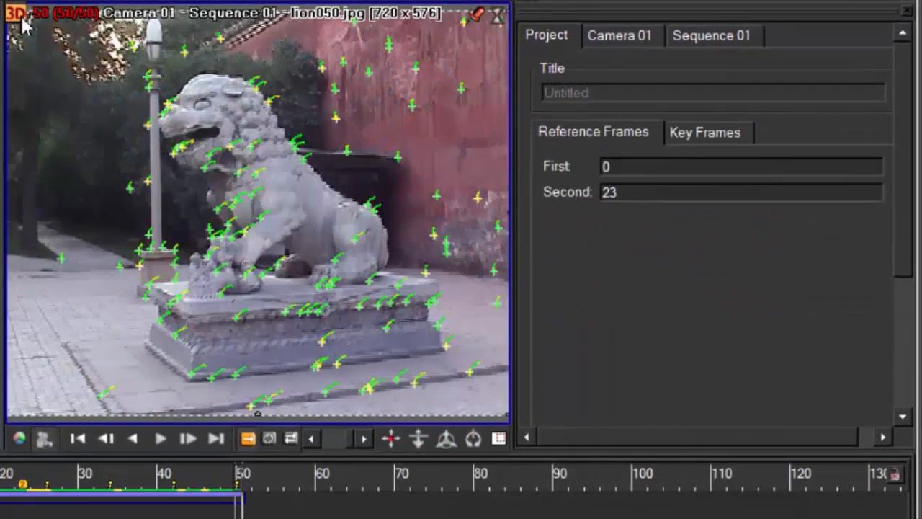
click(20, 17)
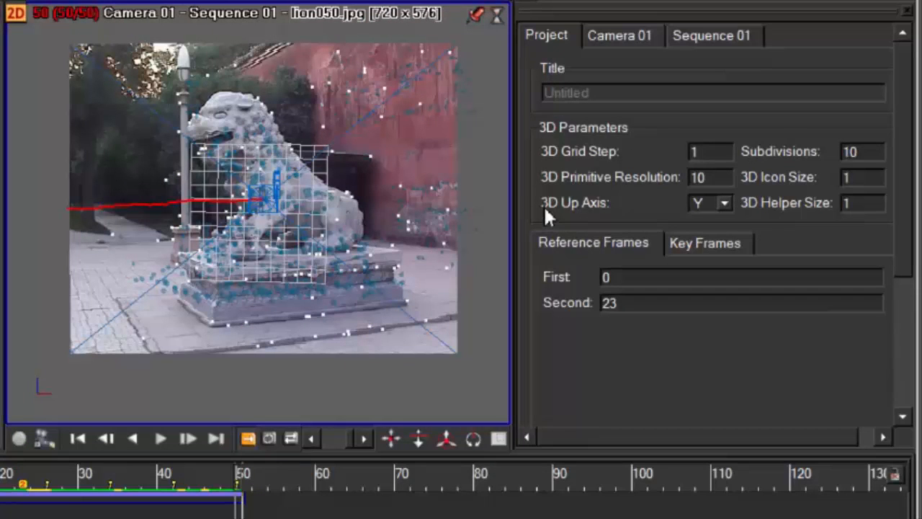
Set the project's 3D Up Axis to Z and inspect the grid and camera from several angles
click(726, 202)
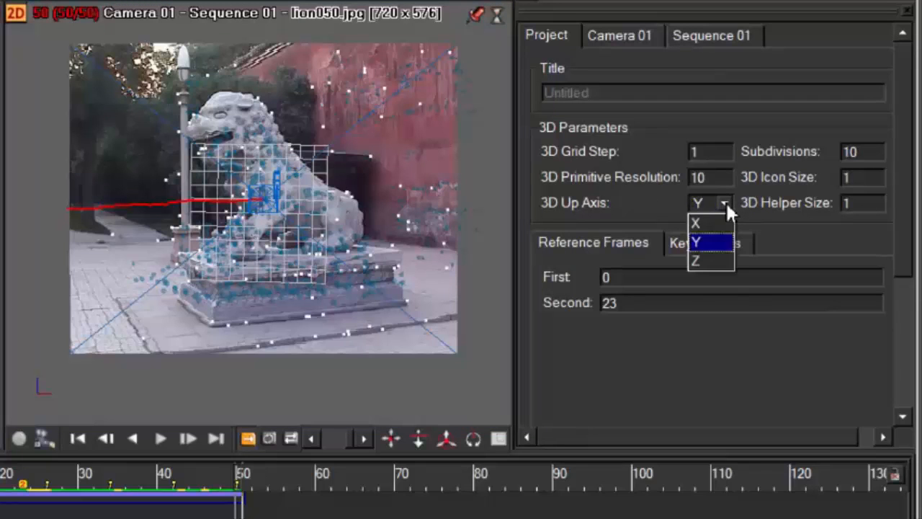
click(705, 260)
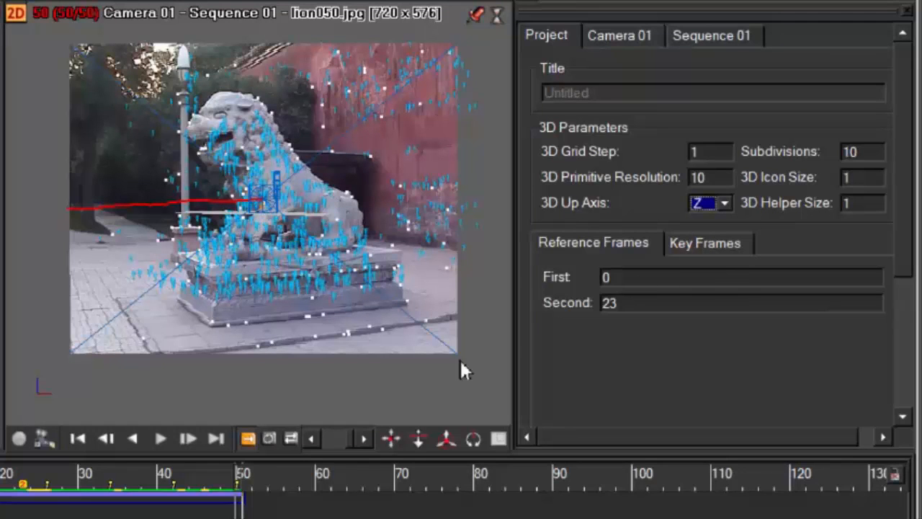
drag(391, 442, 386, 447)
drag(448, 440, 445, 448)
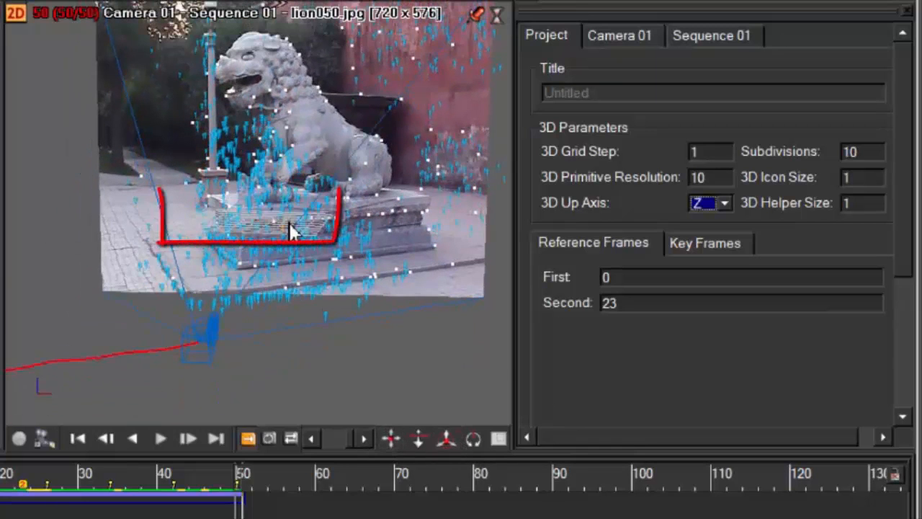
drag(447, 438, 438, 425)
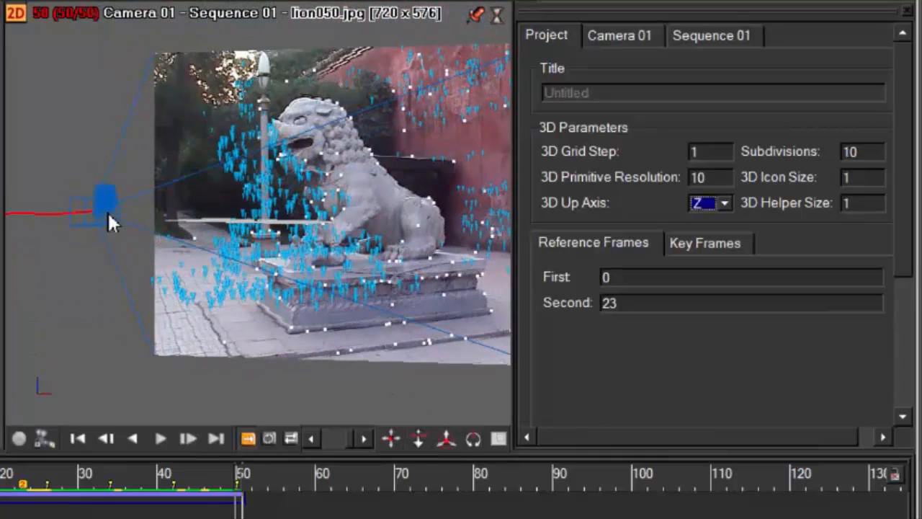
drag(447, 437, 440, 437)
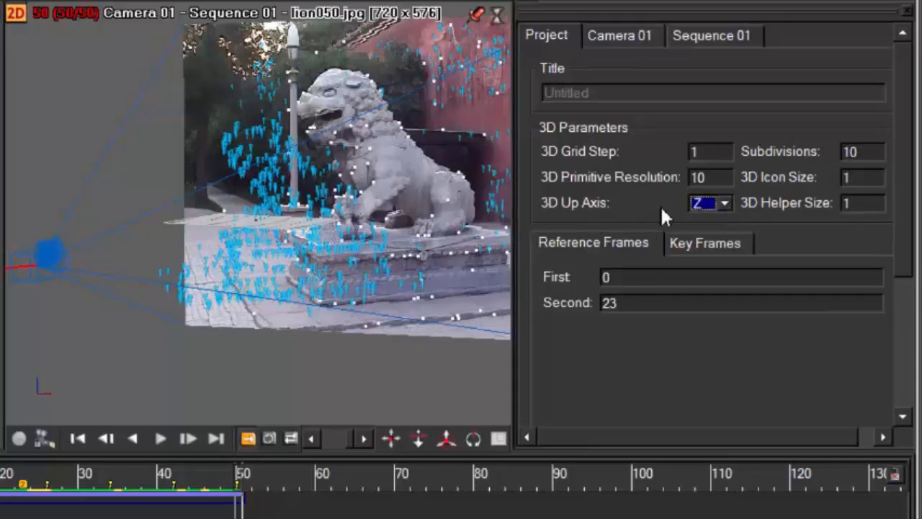
Switch the 3D Up Axis to Y to compare the grid orientation, and set it back to Z
click(723, 202)
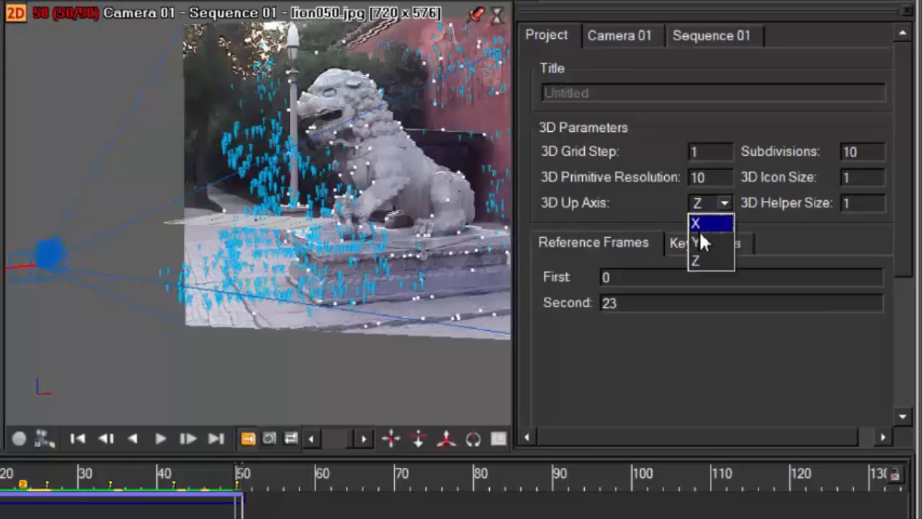
click(701, 237)
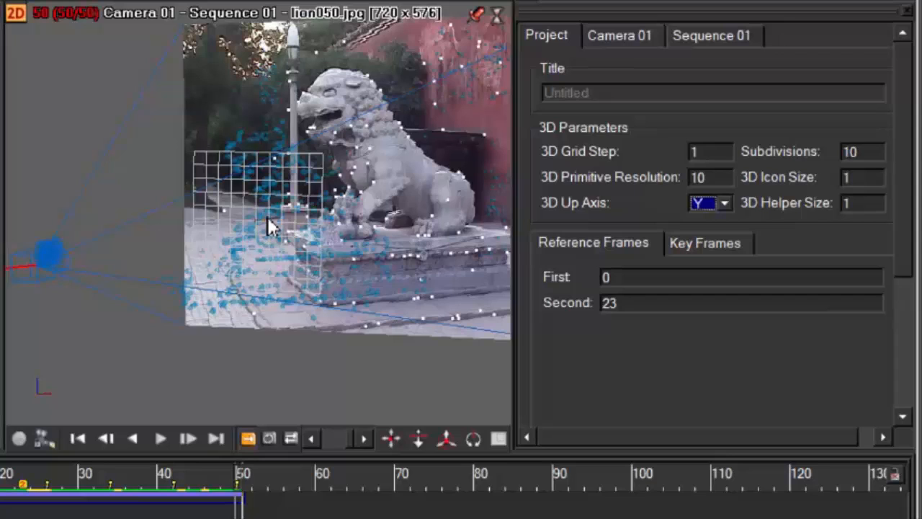
click(724, 203)
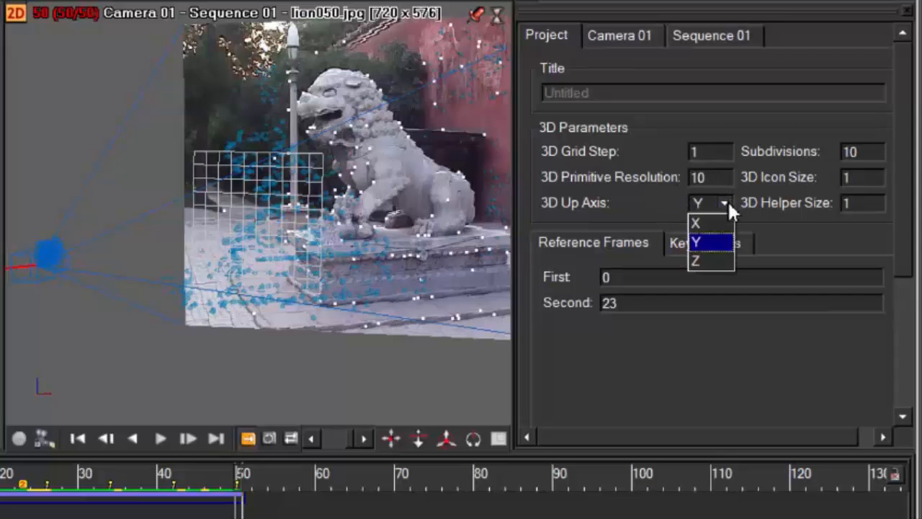
click(705, 242)
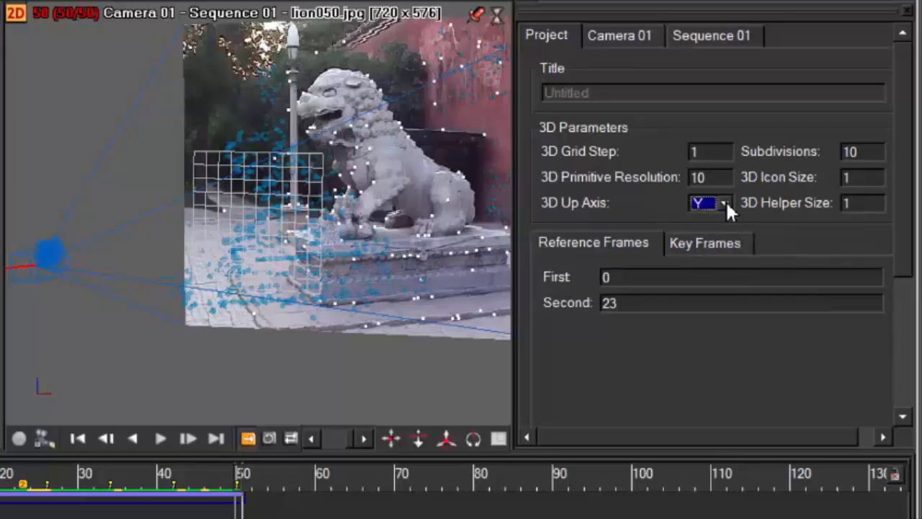
click(725, 203)
click(709, 263)
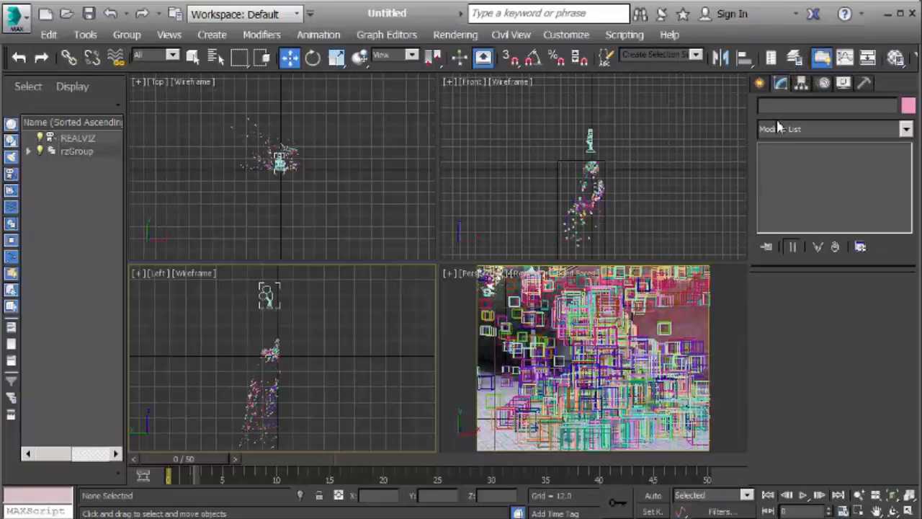
In 3ds Max, try a ground plane about 102 by 108 units over the tracking points in the Top view and delete it
click(768, 83)
click(870, 264)
drag(226, 106, 326, 202)
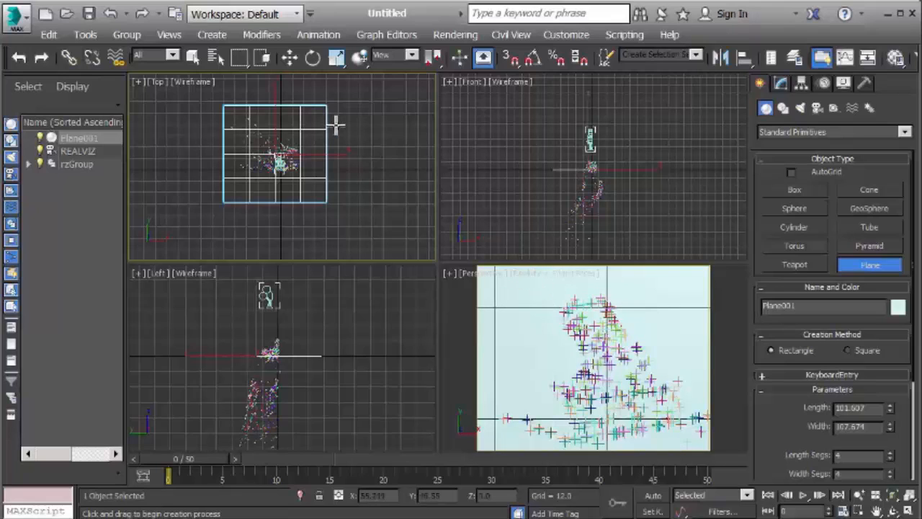
key(Delete)
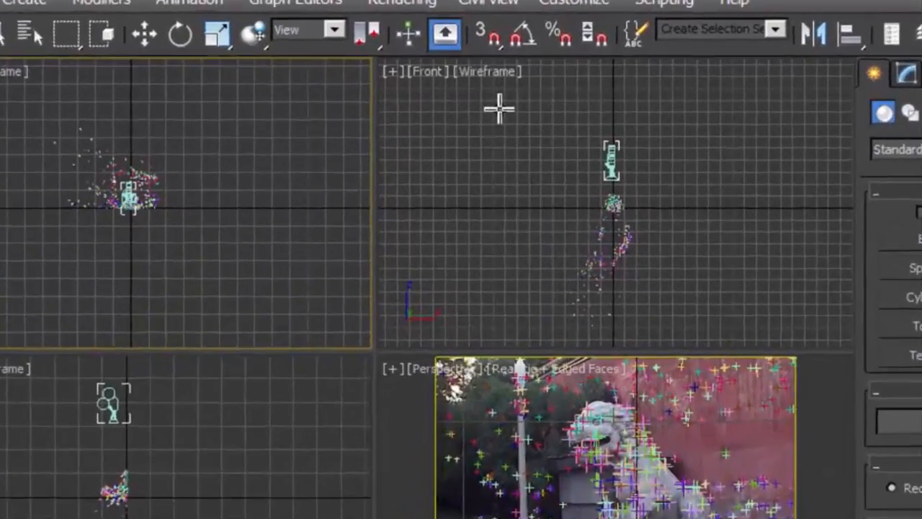
Draw a plane about 205 by 223 units around the tracking points in the Front view and check it edge-on in the Left view
drag(517, 105, 652, 211)
drag(725, 296, 744, 341)
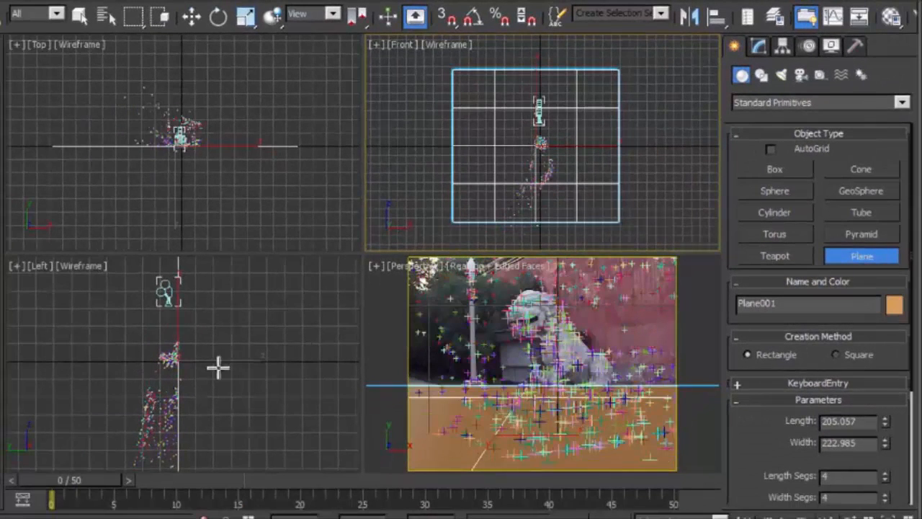
middle_drag(210, 336, 235, 387)
scroll(234, 337, down, 3)
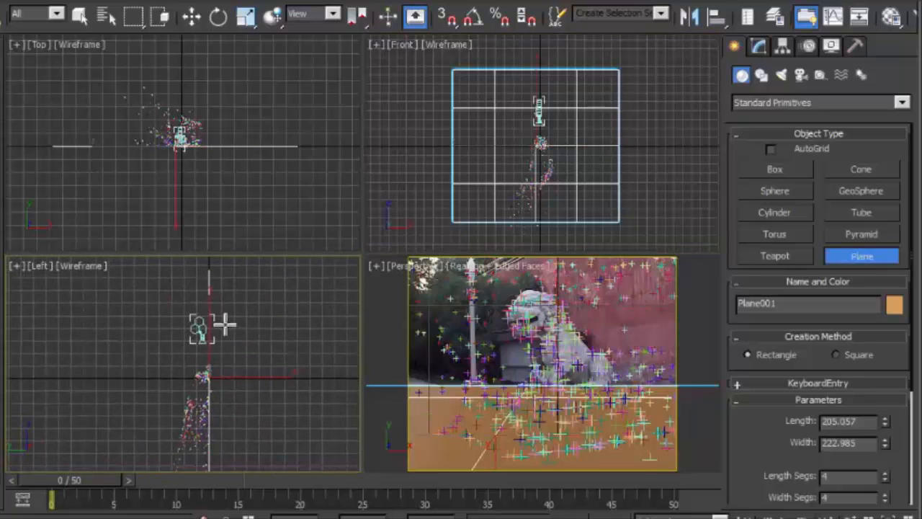
scroll(265, 379, up, 2)
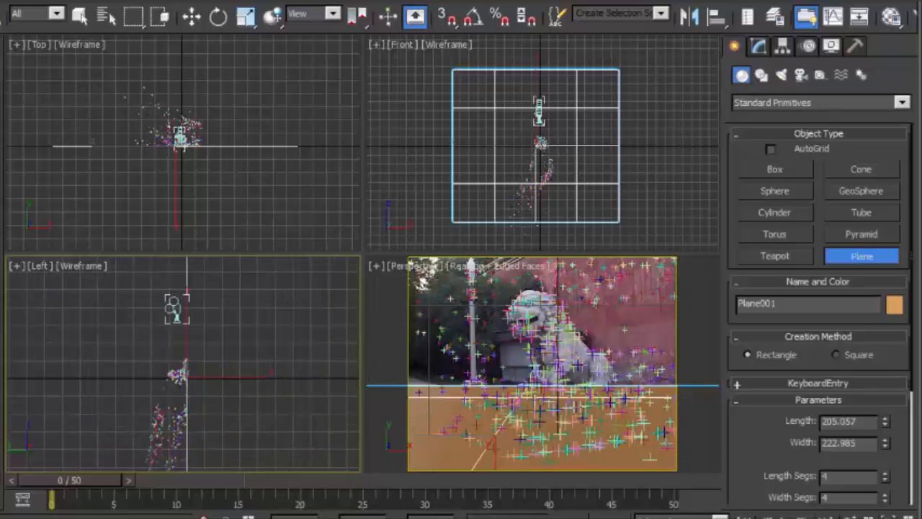
key(alt+w)
scroll(464, 204, down, 2)
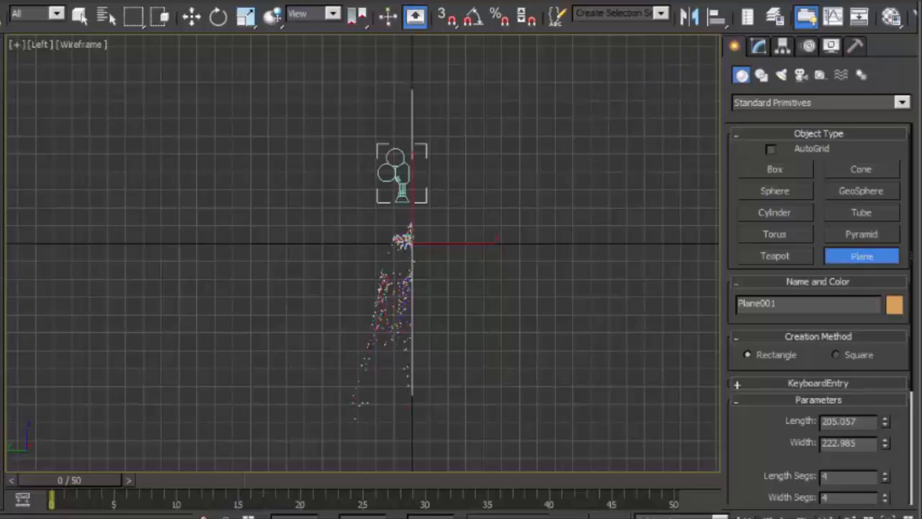
key(alt+w)
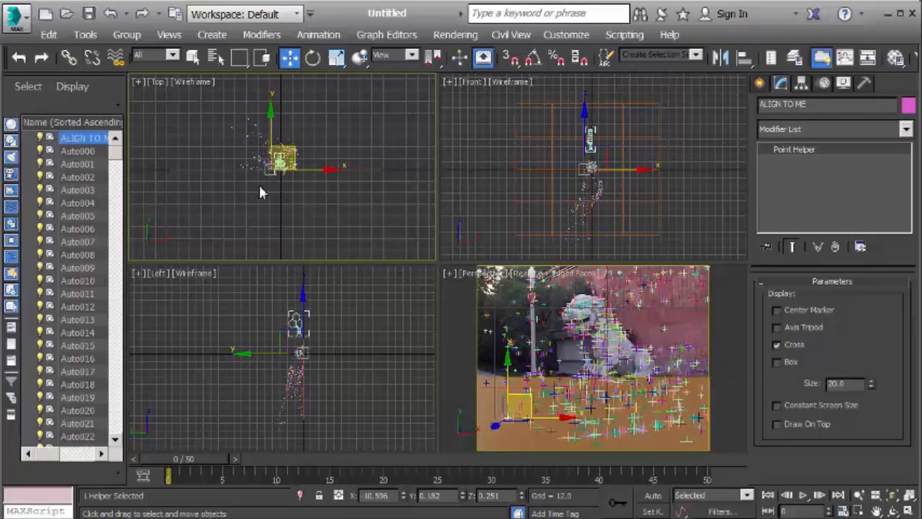
Hide all the tracking point helpers from Auto000 through Auto838
click(77, 152)
drag(118, 153, 128, 439)
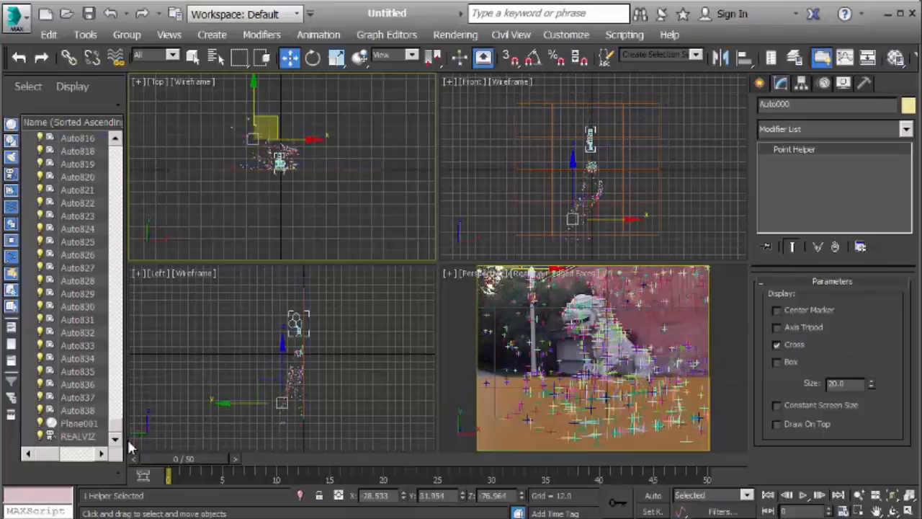
shift+click(78, 411)
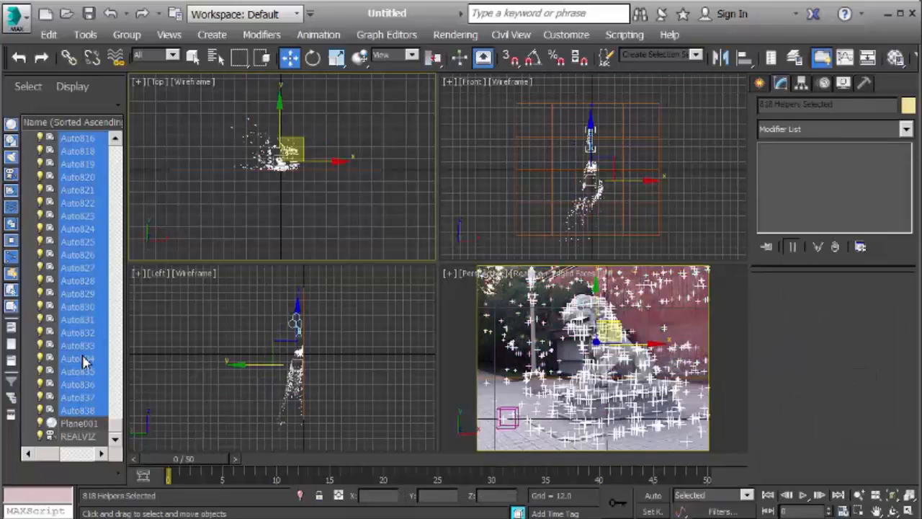
right_click(83, 361)
click(266, 326)
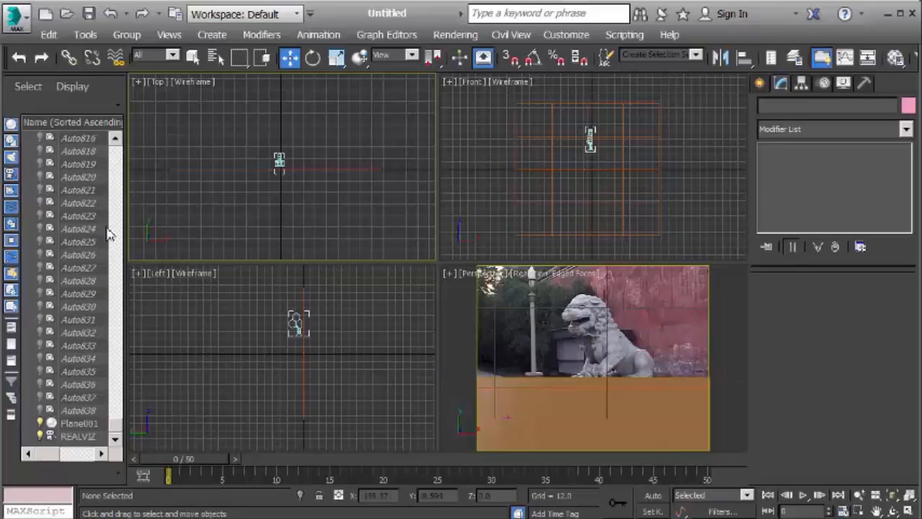
Select the ALIGN TO ME helper, enable its Box display and enlarge its size to 114.2
drag(117, 419, 119, 127)
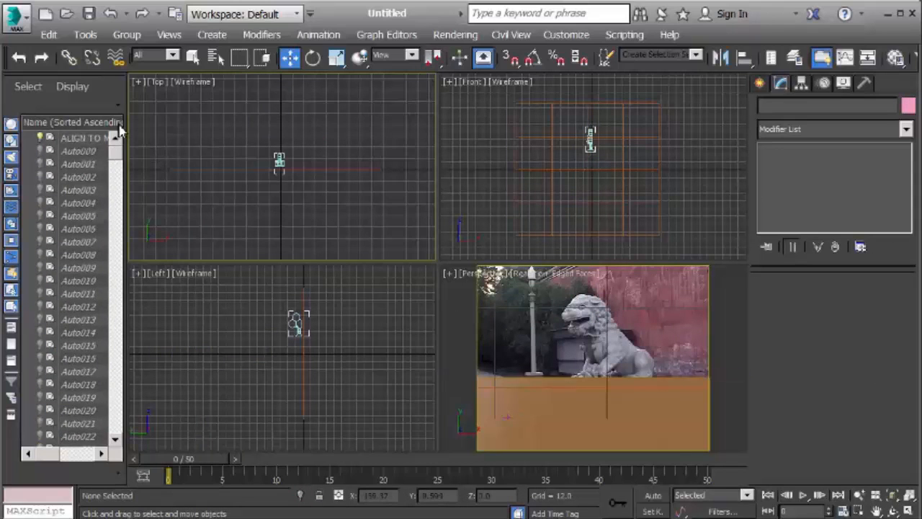
click(85, 139)
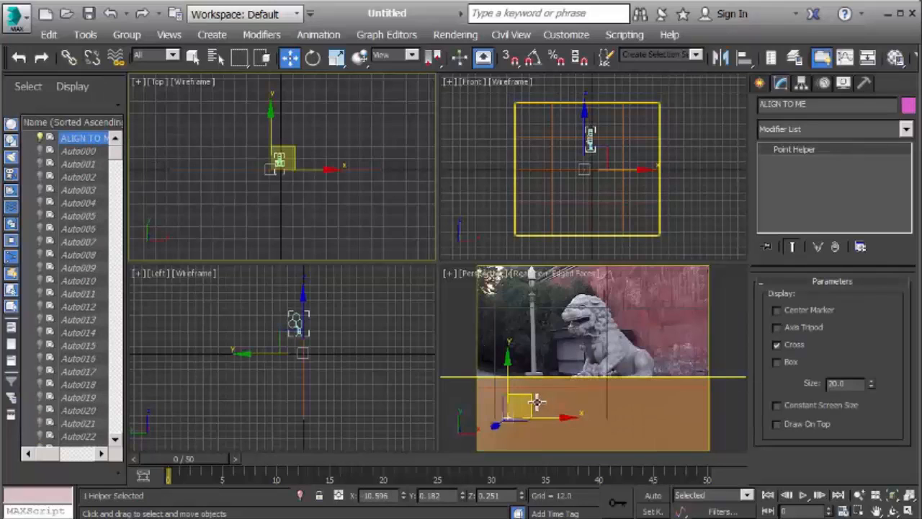
click(779, 361)
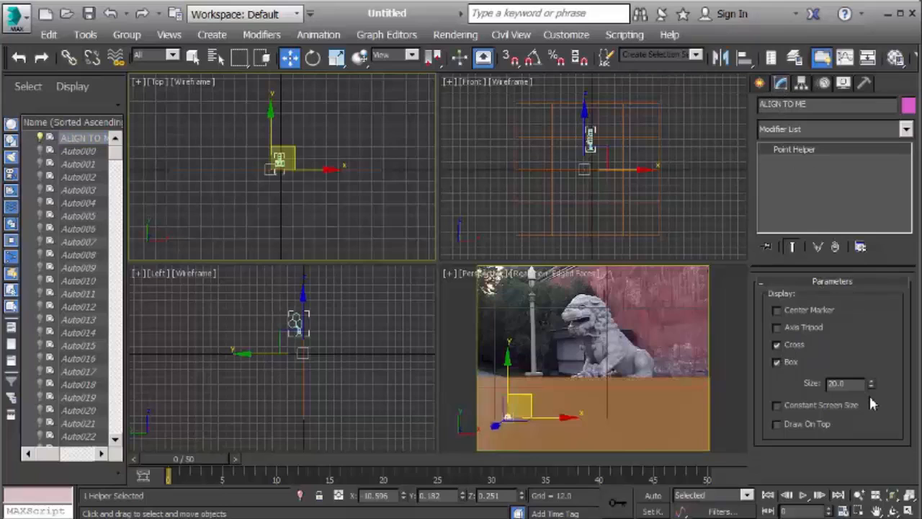
drag(873, 387, 845, 45)
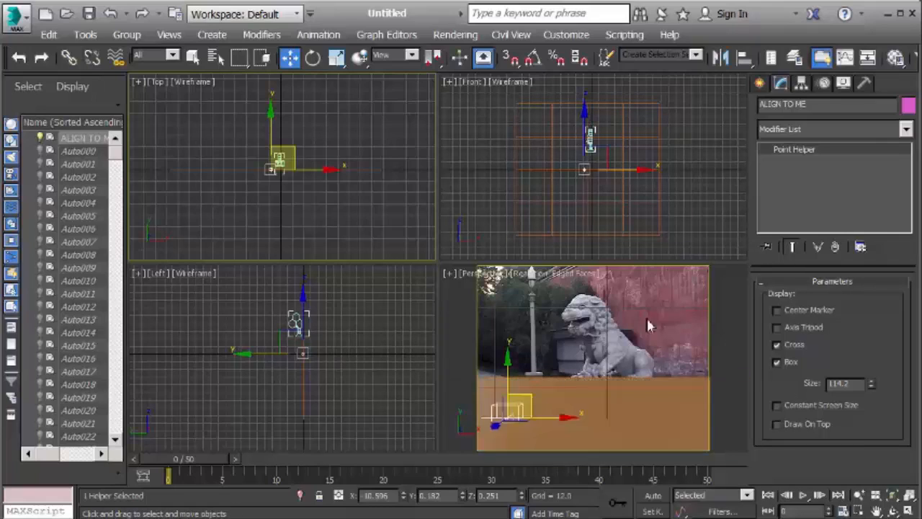
Align the ground plane to the ALIGN TO ME helper in X, Y and Z position, pivot to pivot, with no orientation axes matched
click(576, 399)
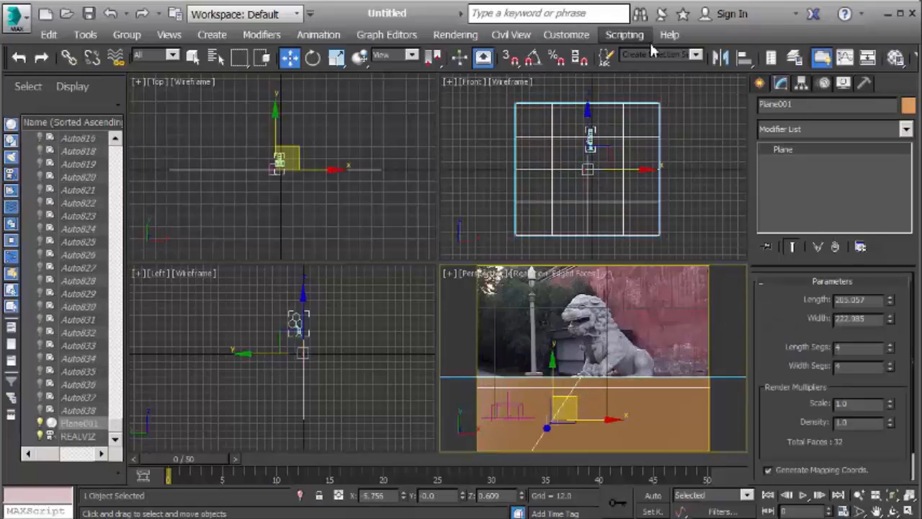
click(744, 59)
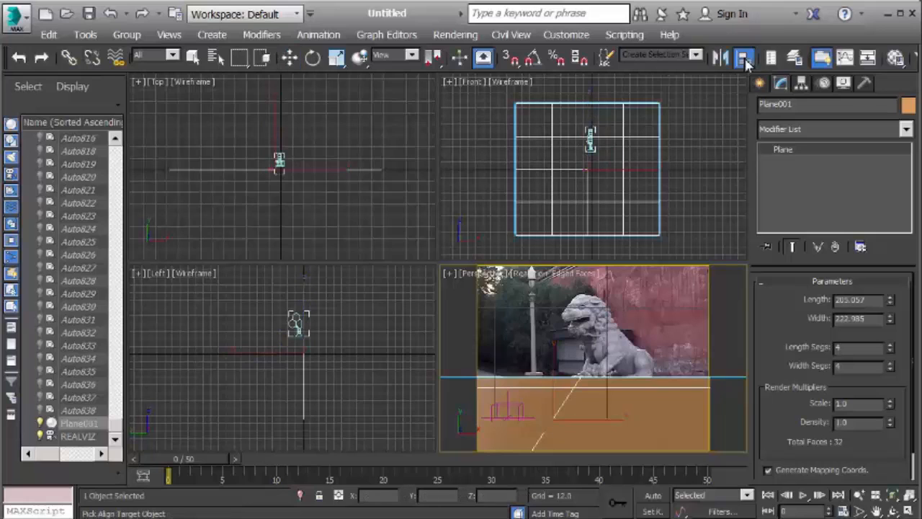
click(518, 417)
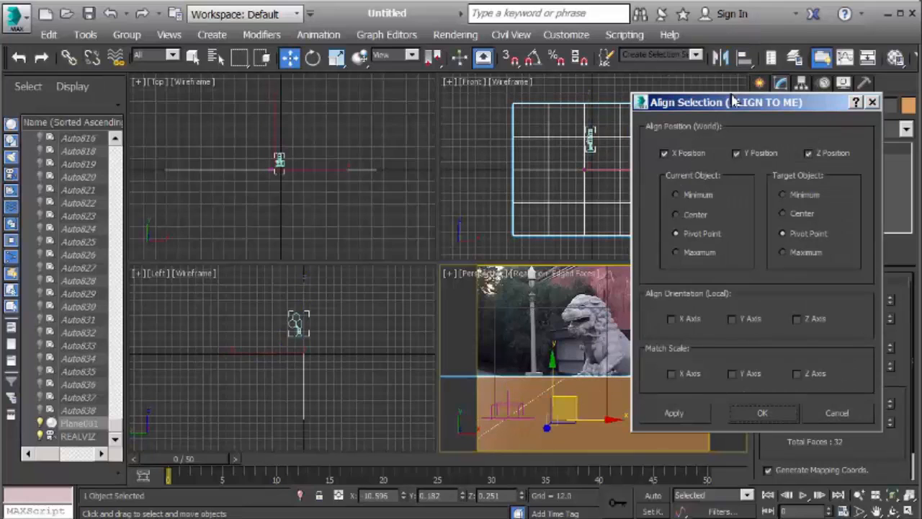
drag(733, 106, 193, 85)
click(120, 132)
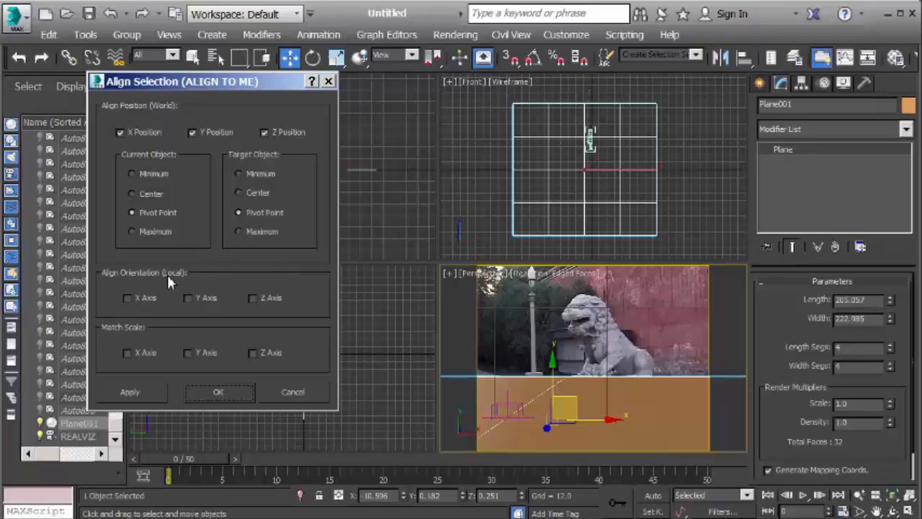
click(130, 299)
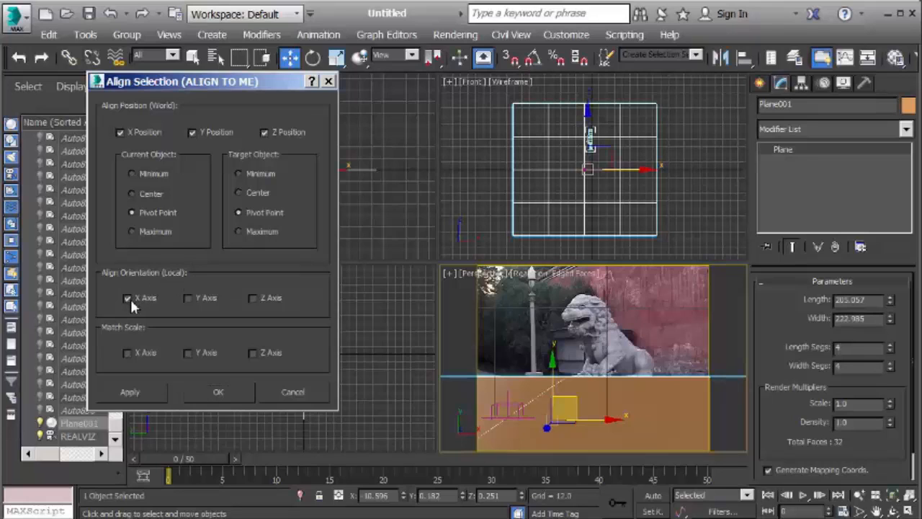
click(188, 298)
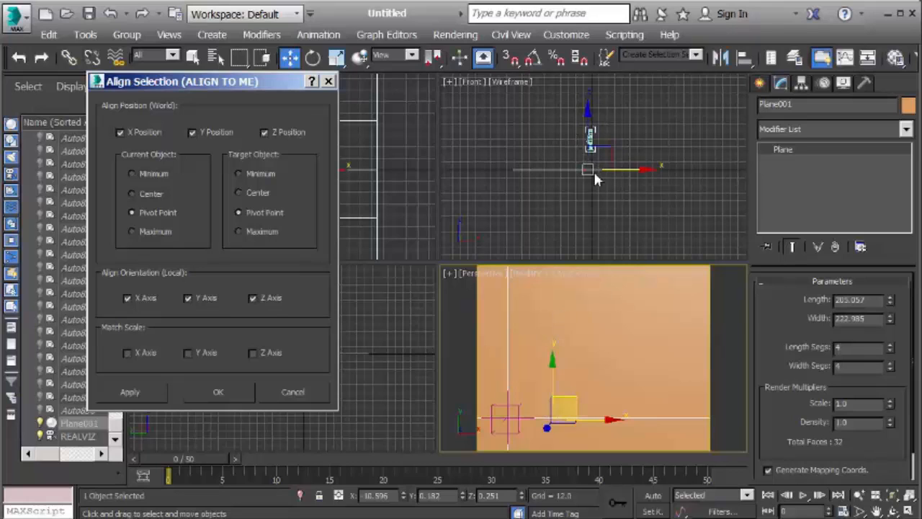
click(190, 297)
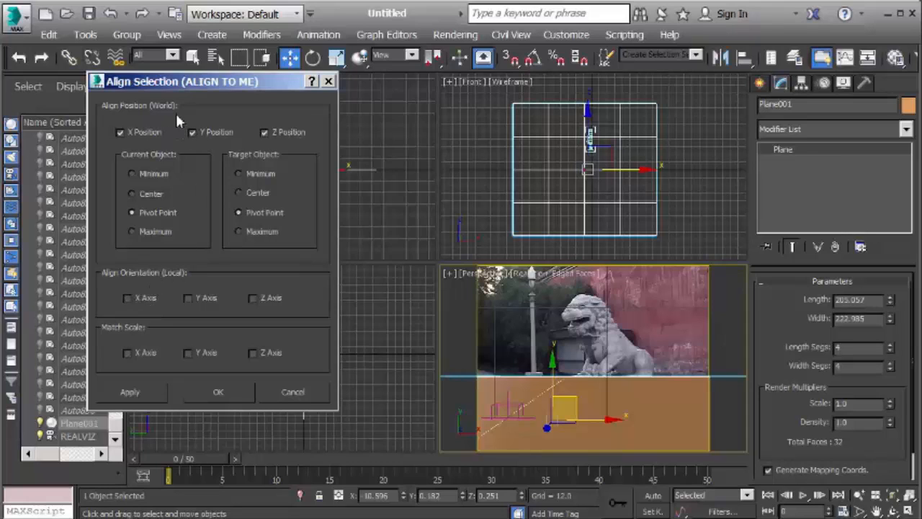
click(144, 393)
click(203, 391)
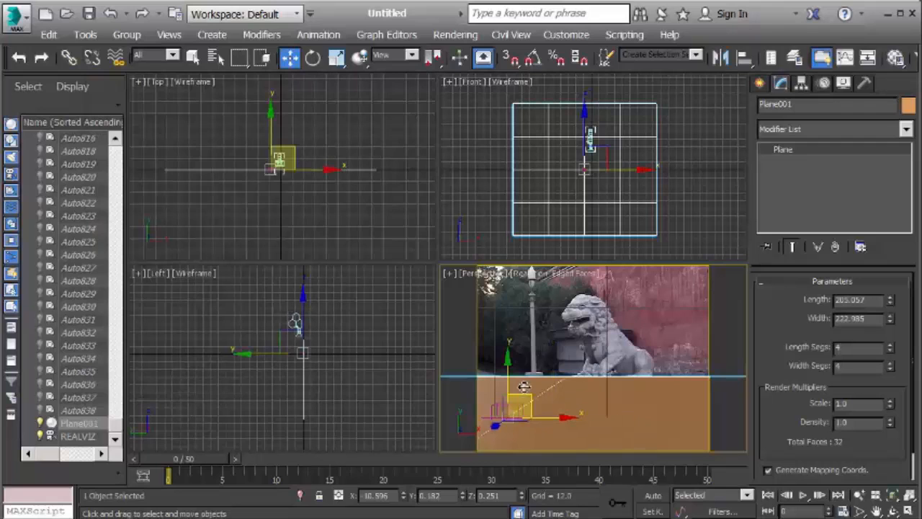
Make the ground plane see-through in its object properties and check it against the footage in the enlarged camera view
right_click(587, 395)
click(624, 505)
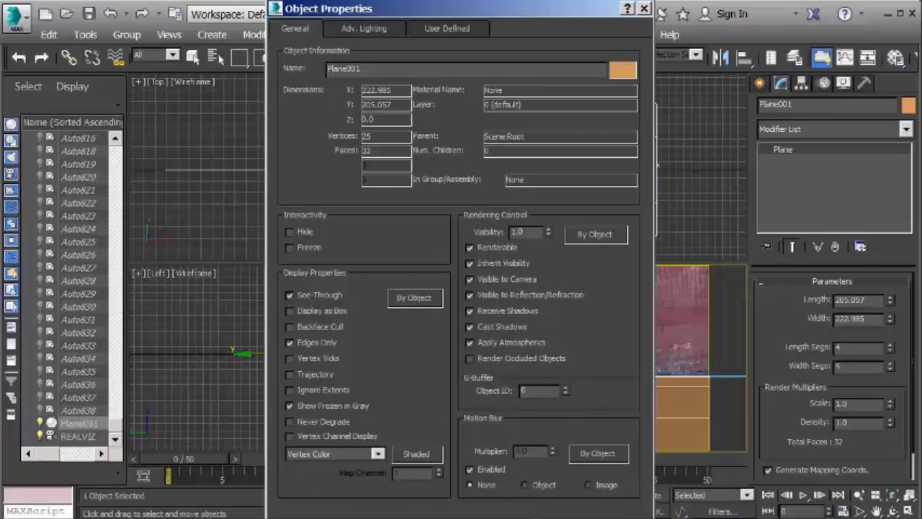
click(543, 517)
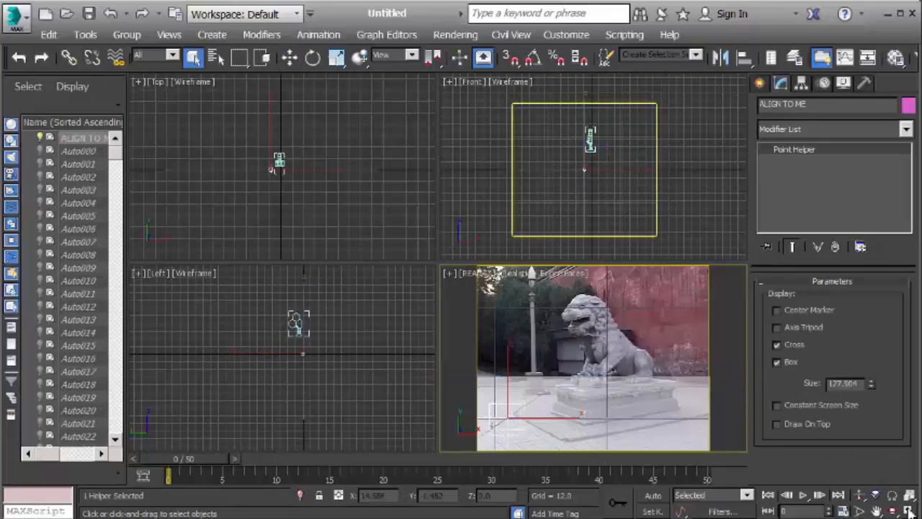
click(908, 509)
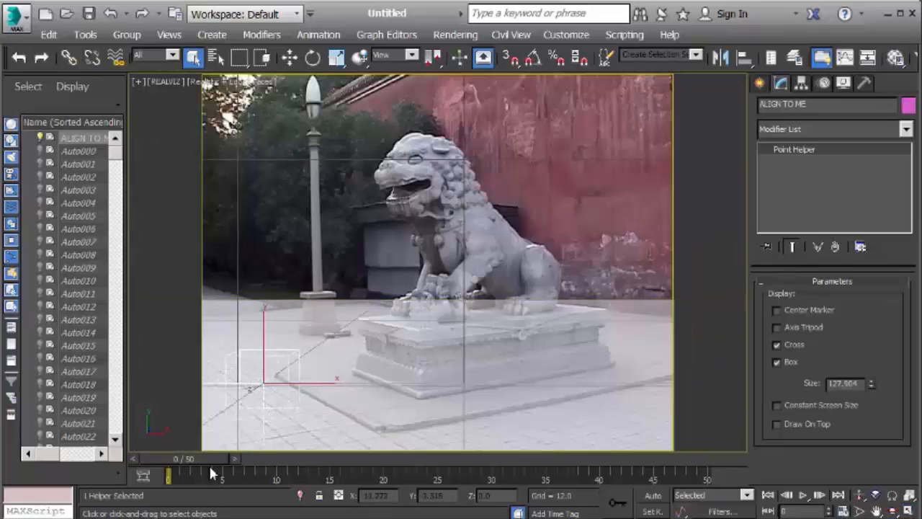
drag(207, 461, 168, 478)
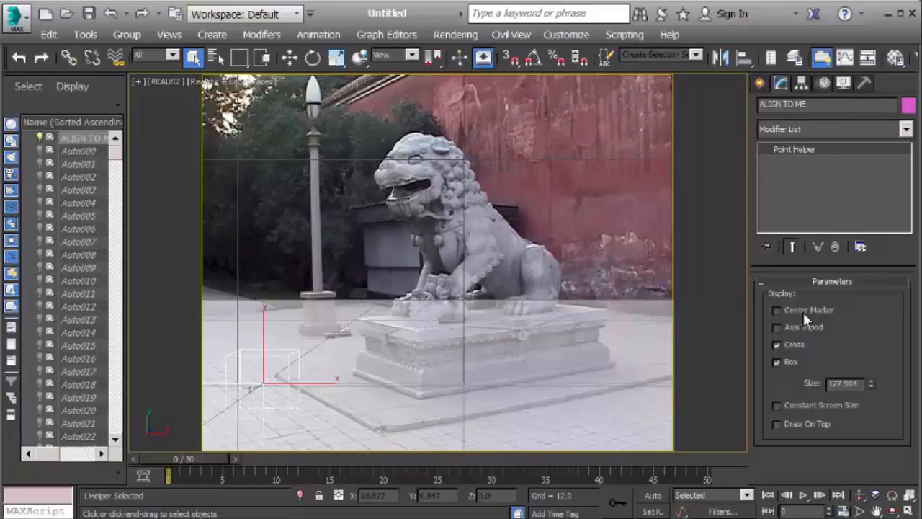
click(909, 510)
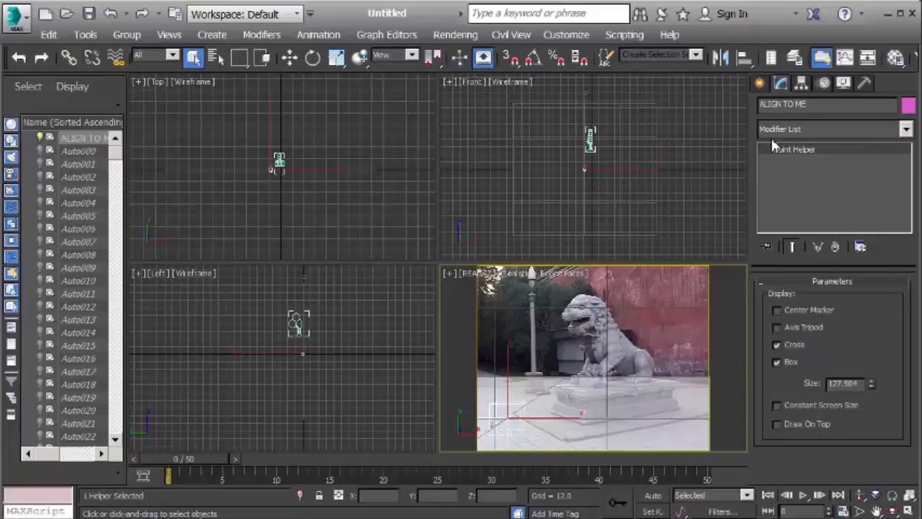
Create a box about 17 by 18 units with a height of about -18 units in the Front view
click(761, 86)
click(795, 191)
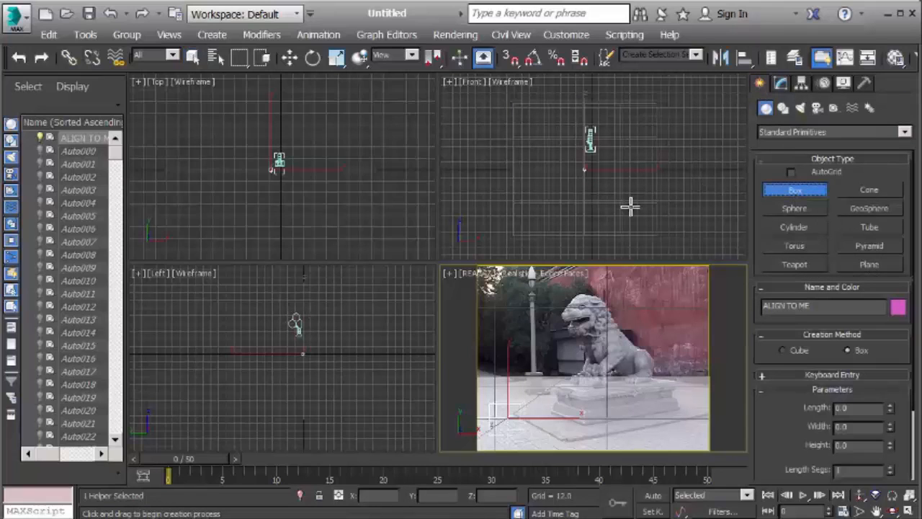
drag(546, 186, 555, 196)
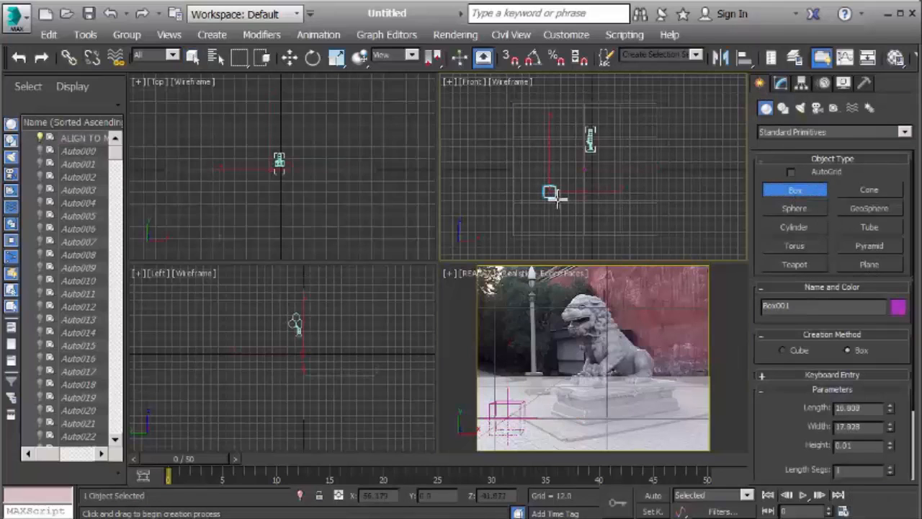
click(570, 190)
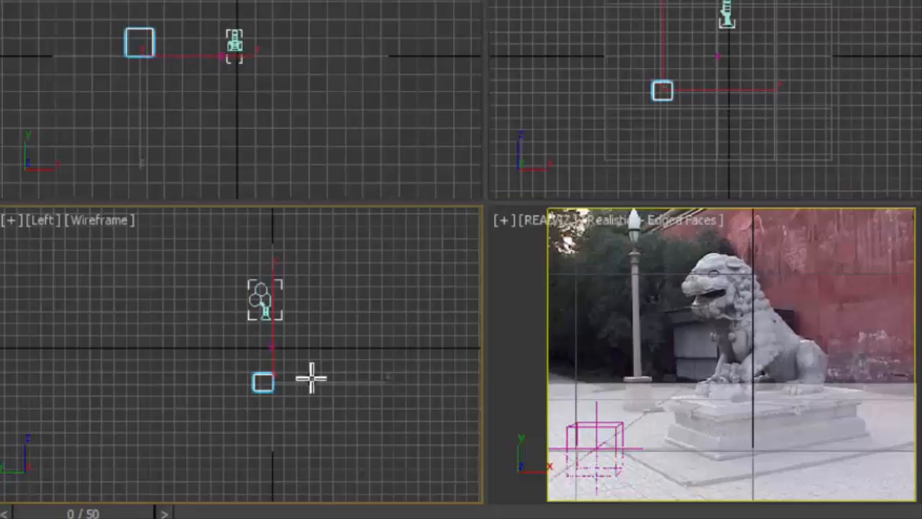
Check the box's pivot in the Left view and align the box to the ground plane in X, Y and Z position, pivot to pivot
scroll(310, 378, up, 4)
middle_drag(310, 378, 339, 354)
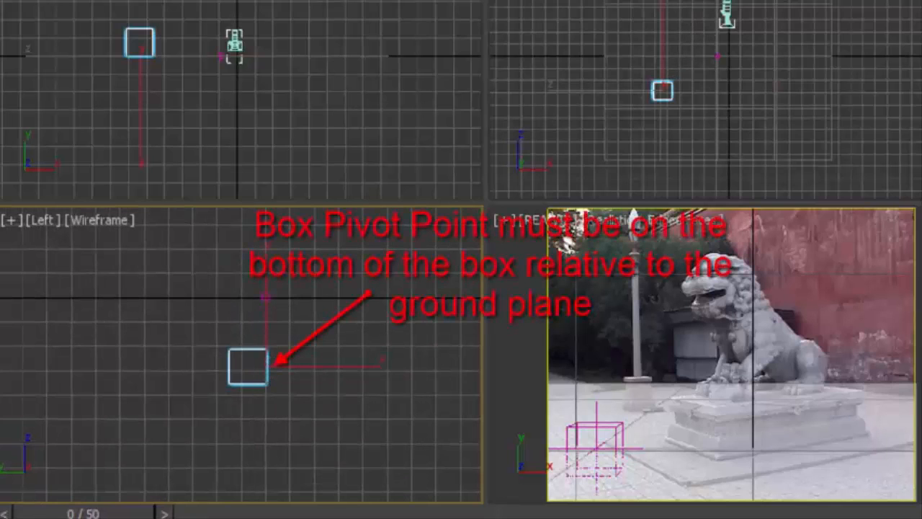
key(w)
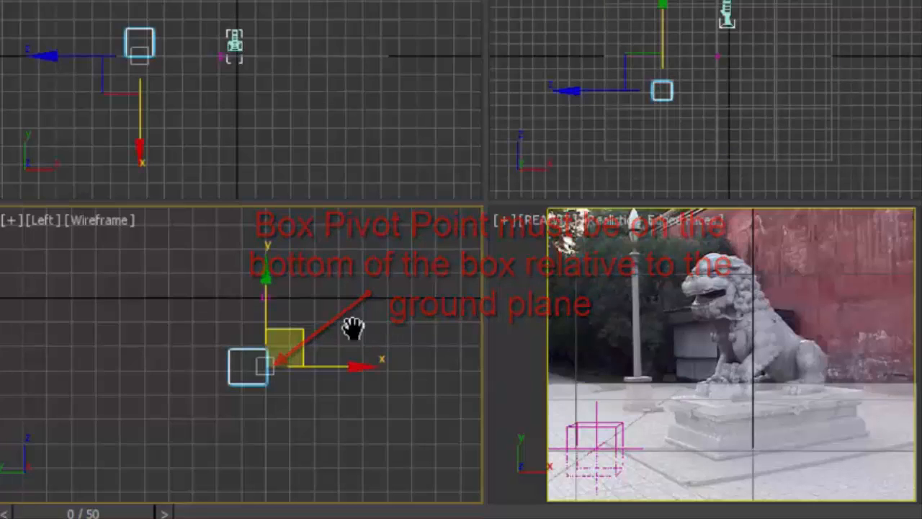
middle_drag(353, 332, 358, 344)
scroll(360, 345, up, 2)
scroll(366, 346, up, 4)
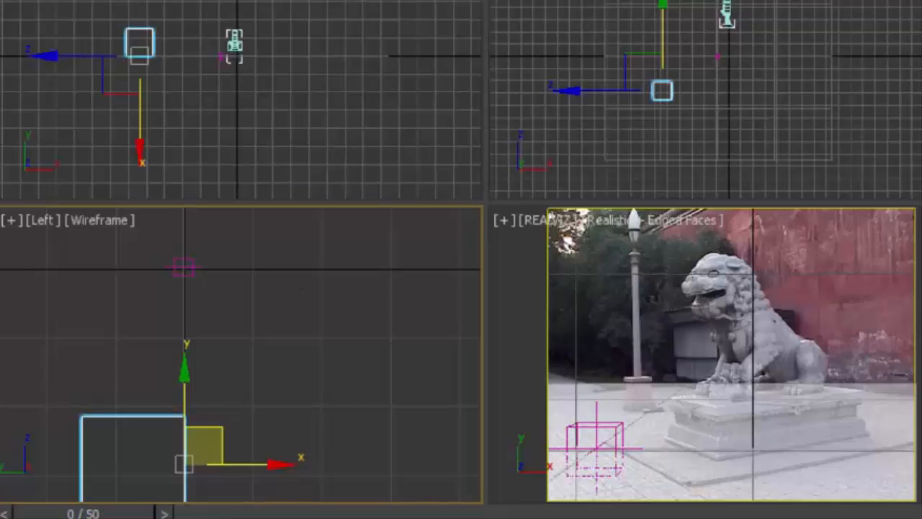
key(alt+a)
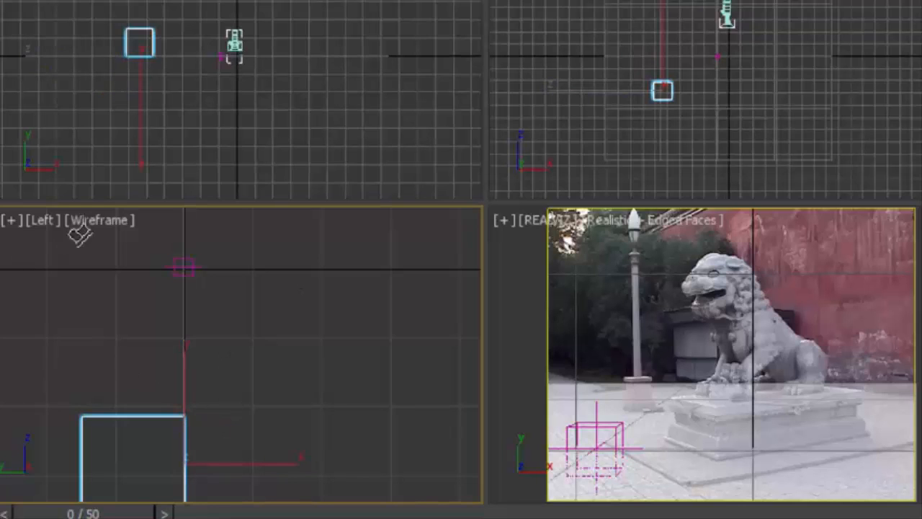
click(182, 272)
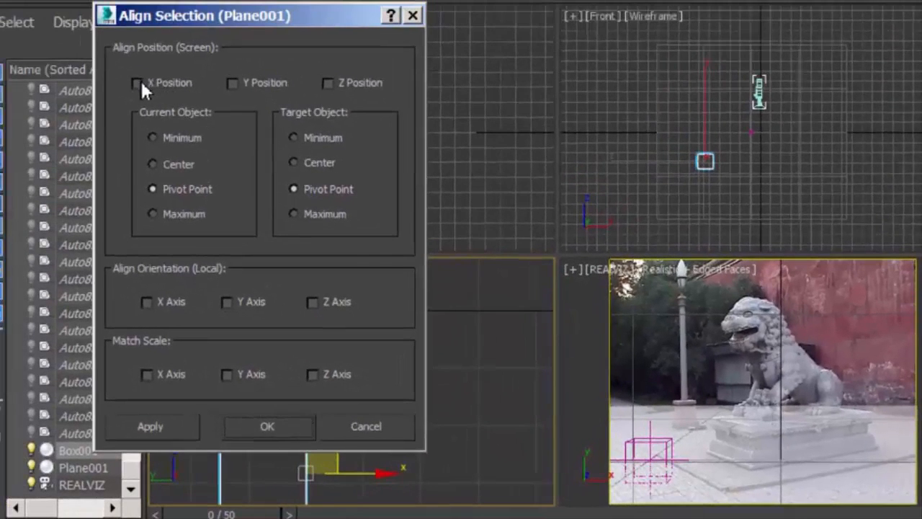
click(136, 83)
click(240, 84)
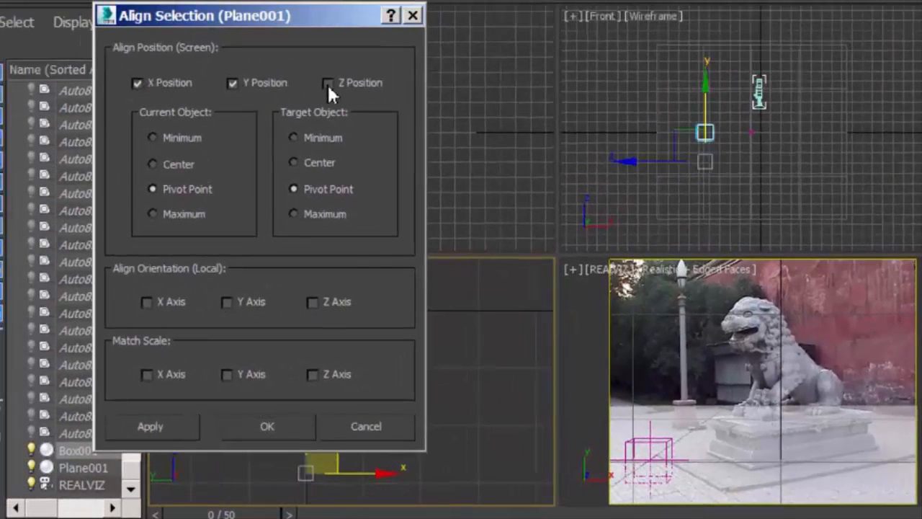
click(328, 84)
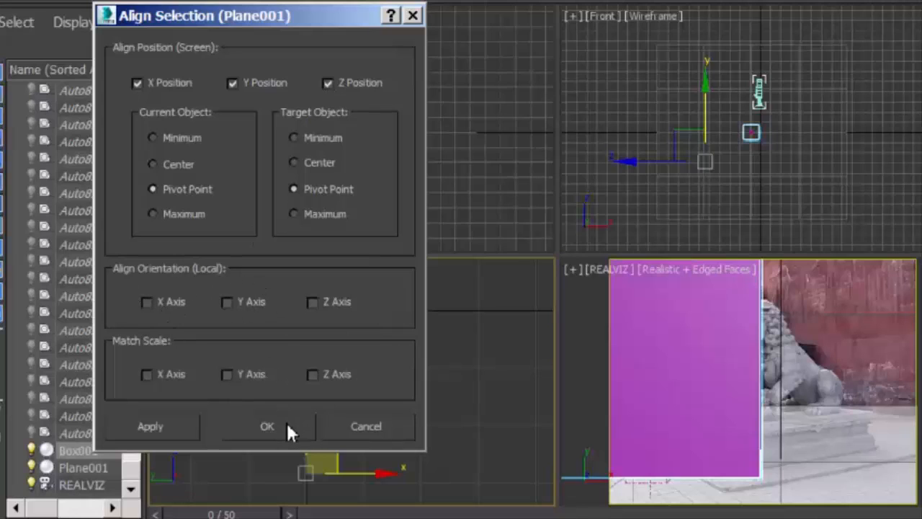
click(158, 429)
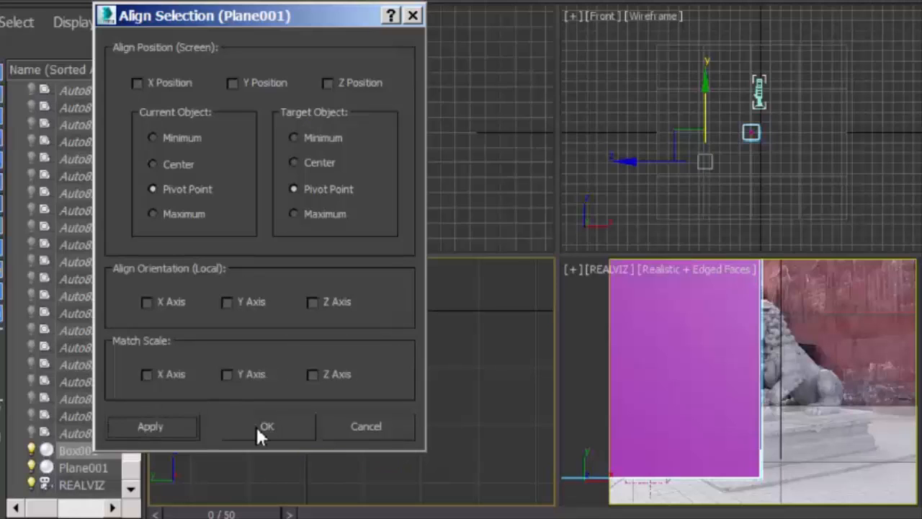
click(258, 428)
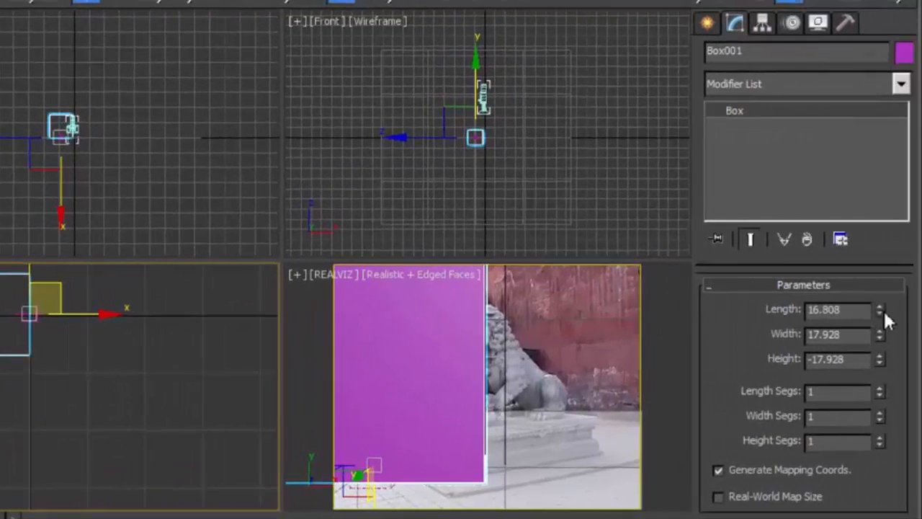
Shrink the box to about 7.8 length, 3.3 width and -2.15 height, and scrub the timeline to check its tracking
drag(879, 311, 894, 399)
drag(881, 358, 882, 332)
drag(881, 292, 879, 272)
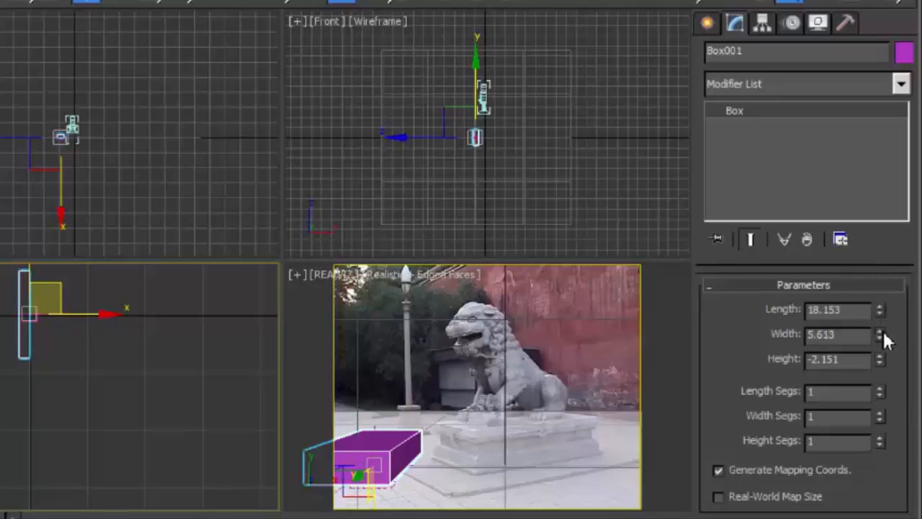
drag(880, 334, 886, 368)
drag(881, 312, 887, 365)
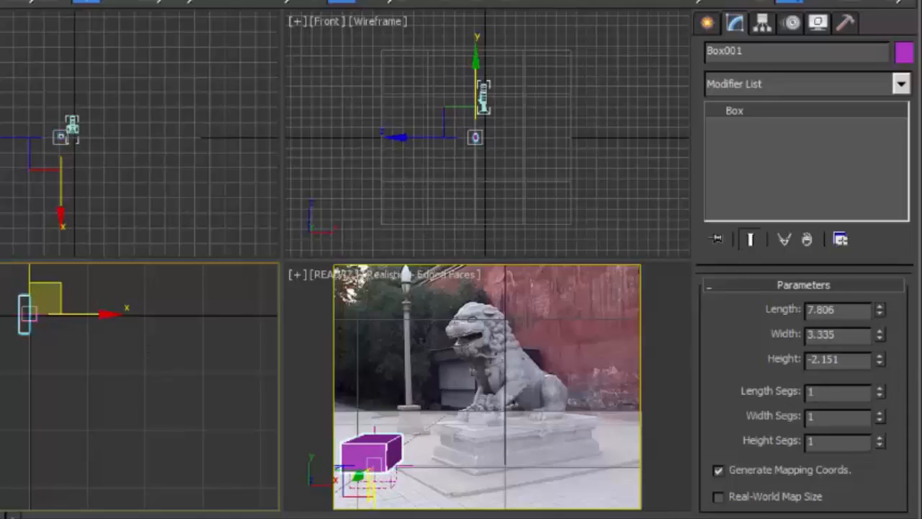
key(q)
drag(3, 517, 358, 518)
key(w)
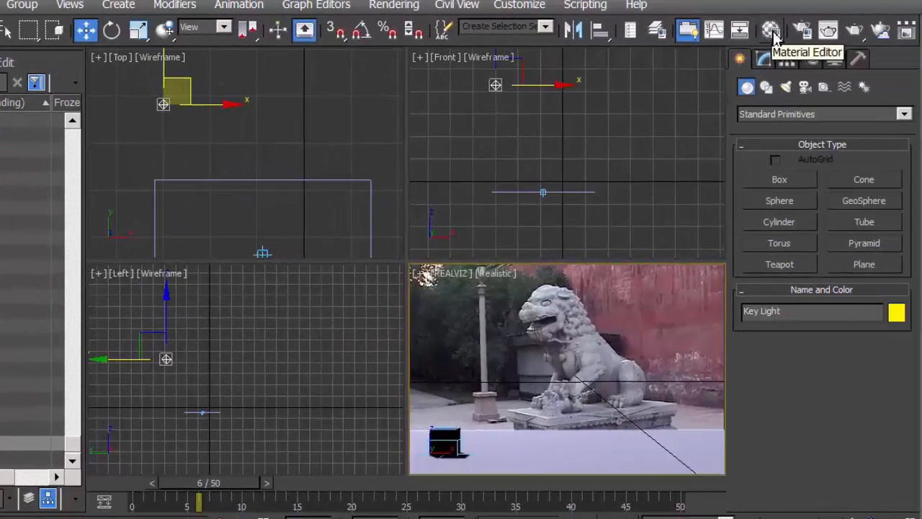
Select the second sample slot in the Material Editor and name its material Ground
click(836, 26)
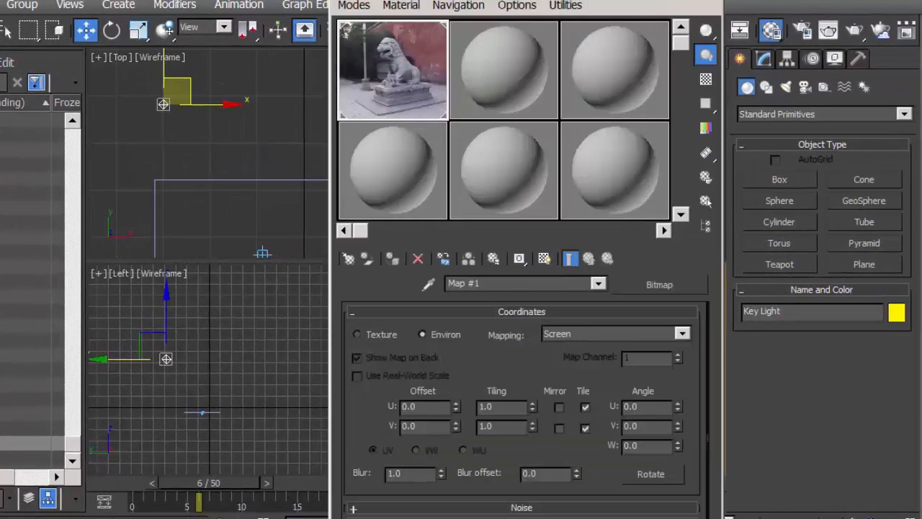
drag(504, 1, 611, 1)
click(612, 57)
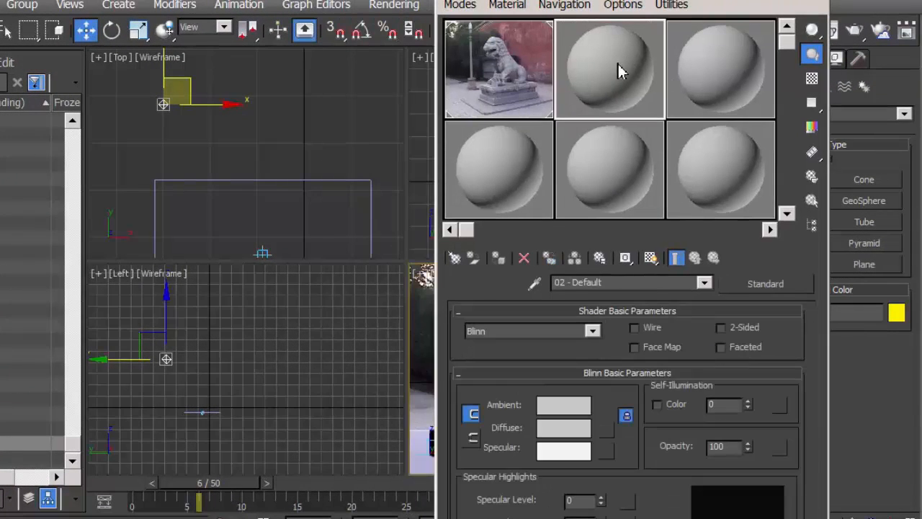
drag(612, 284, 537, 283)
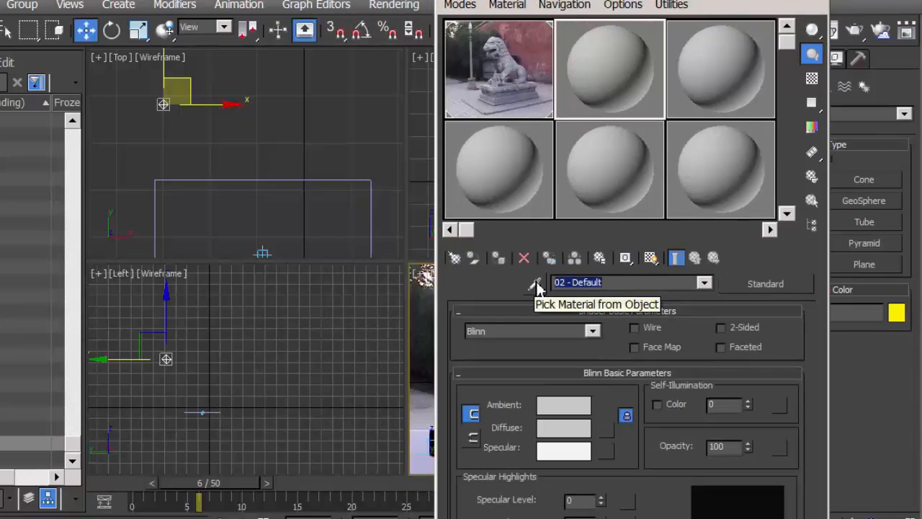
text(Gr)
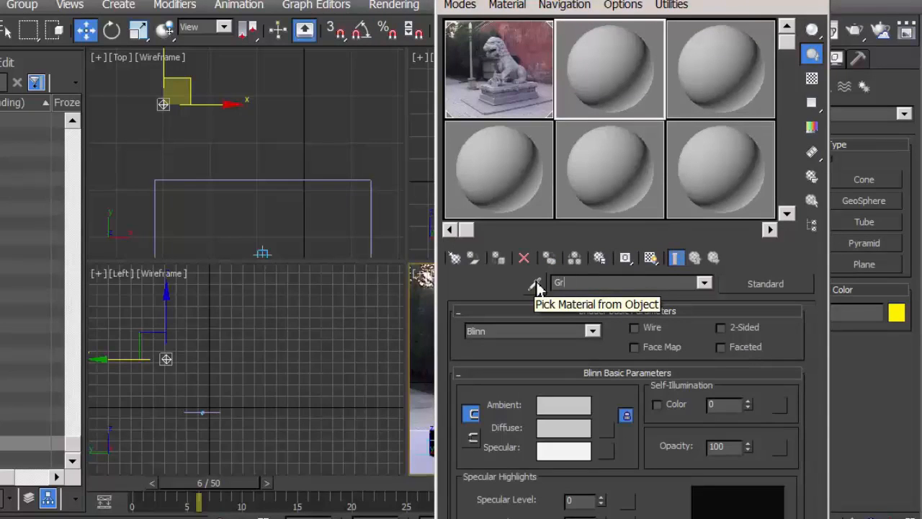
text(ound)
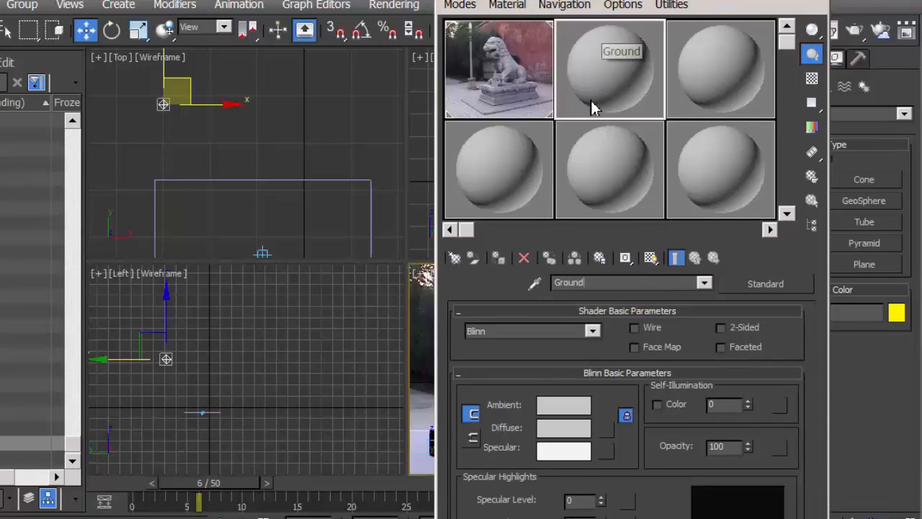
Change the Ground material's type from Standard to Matte/Shadow
click(761, 284)
drag(416, 60, 524, 18)
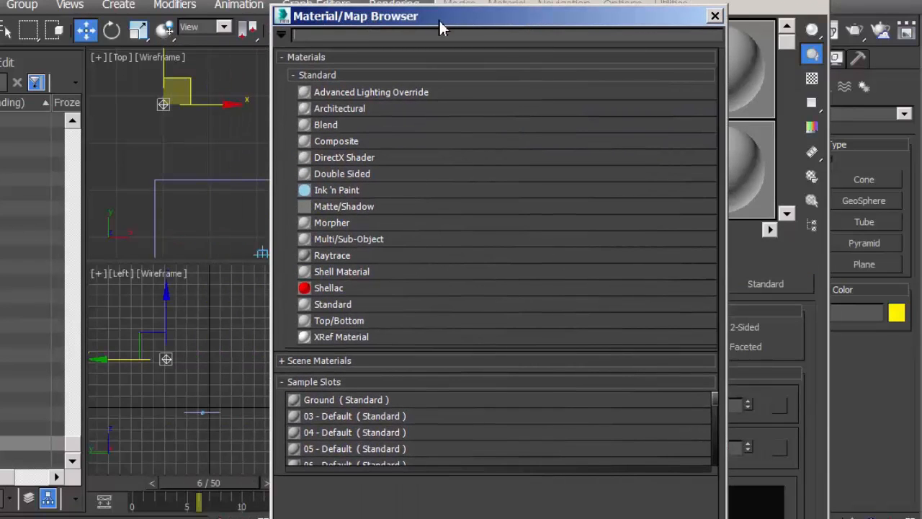
click(344, 212)
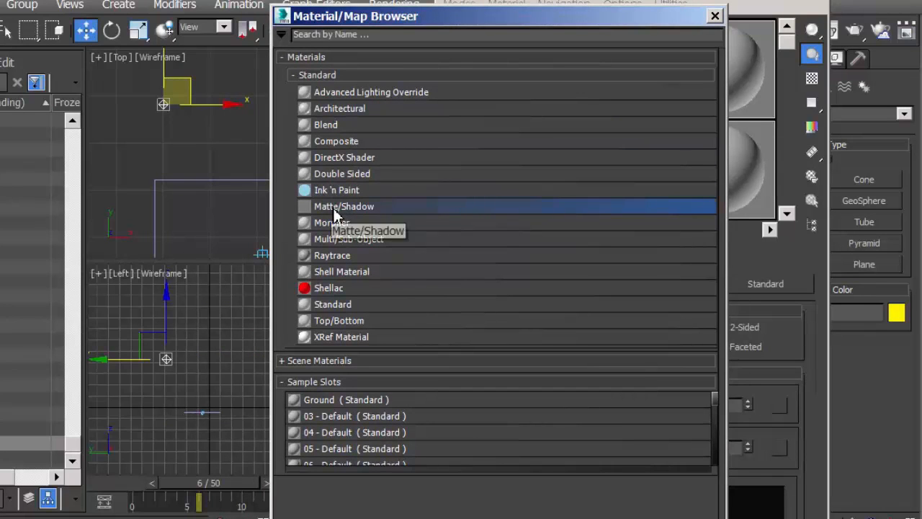
double_click(334, 208)
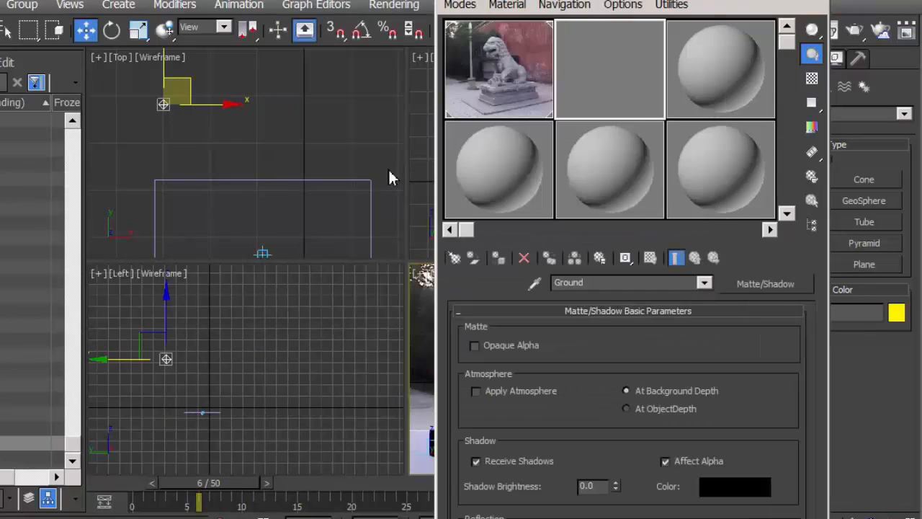
Assign the Ground material to the ground plane in the camera view and close the Material Editor
drag(688, 2, 607, 0)
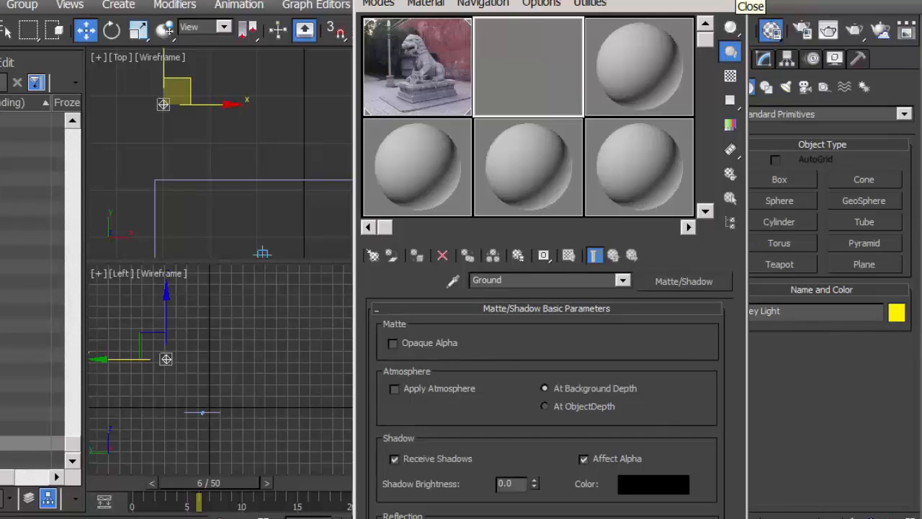
drag(548, 2, 846, 18)
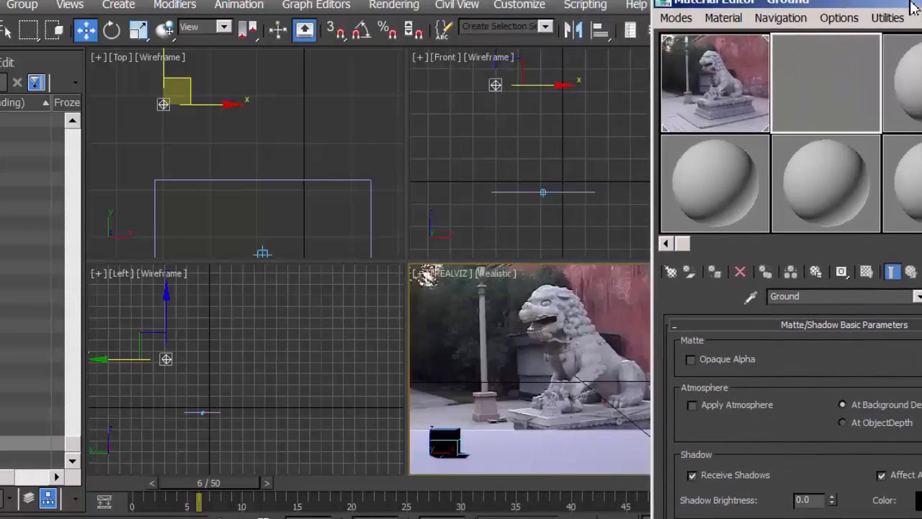
drag(512, 448, 513, 449)
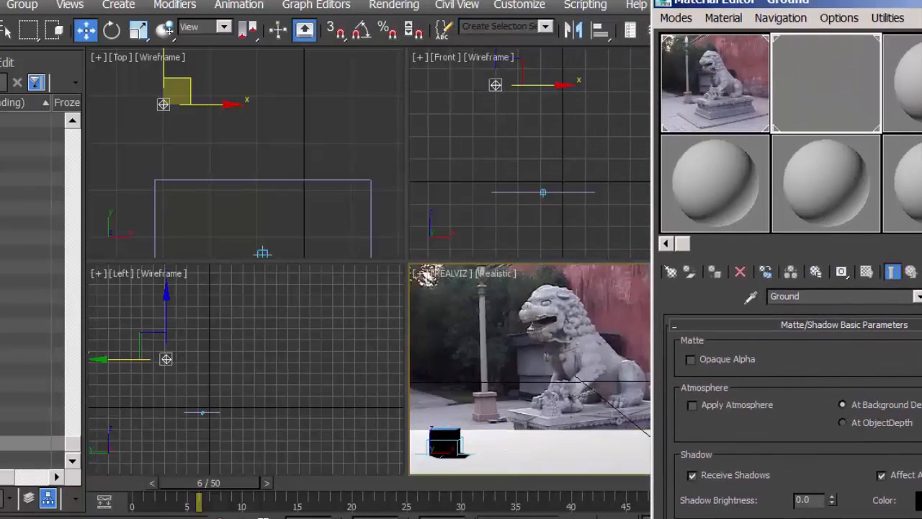
drag(915, 5, 884, 0)
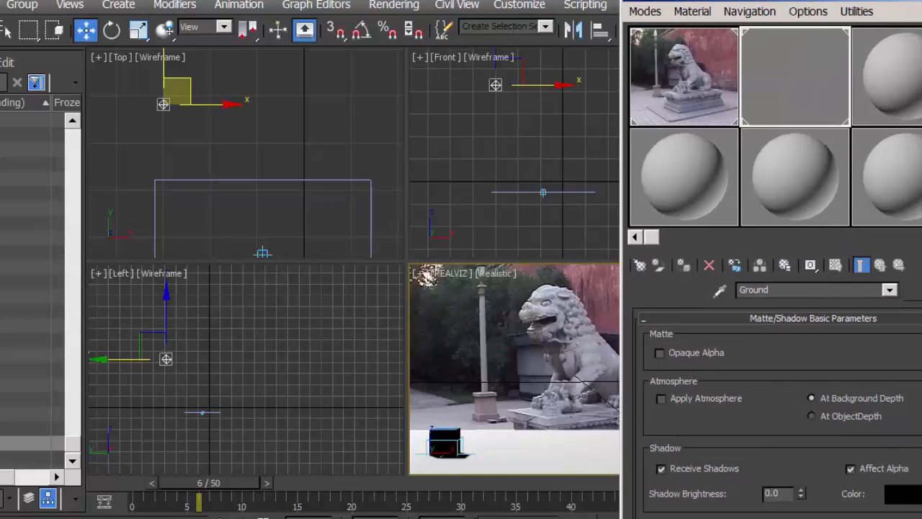
key(m)
Select the plane in the camera view and rename it Ground Plane
click(538, 461)
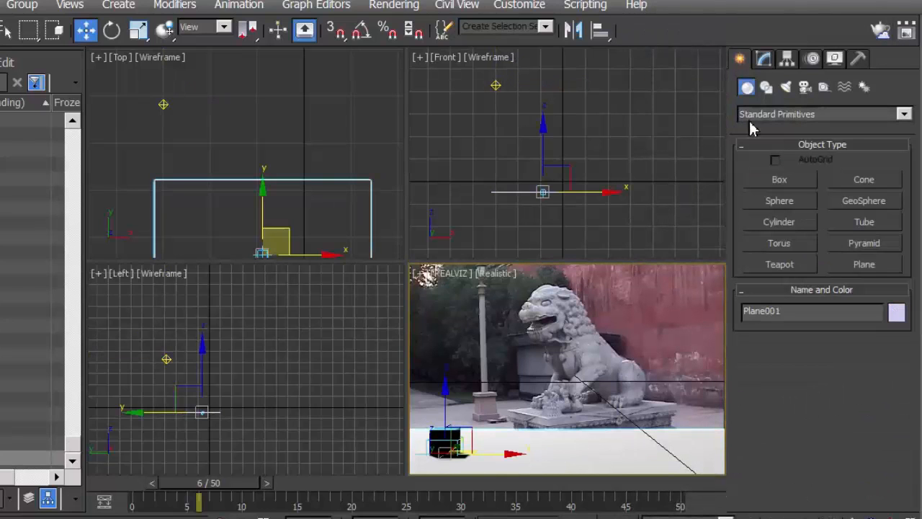
click(765, 60)
click(788, 85)
text(G)
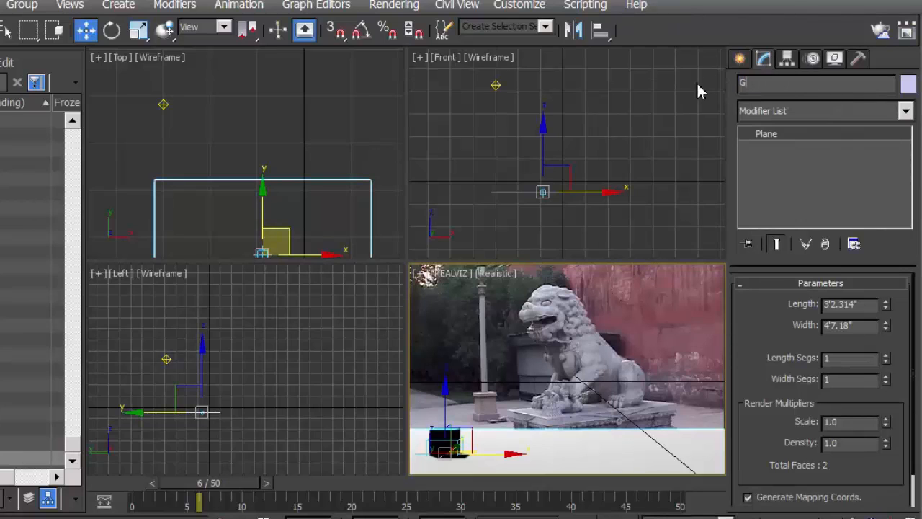
text(round Plane)
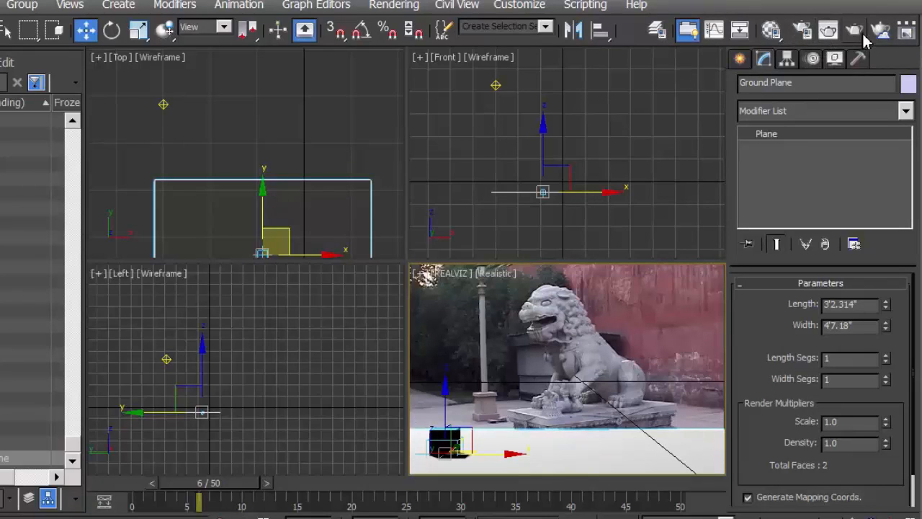
Render the camera view to check the box and its shadow on the matte ground, and close the render
click(856, 35)
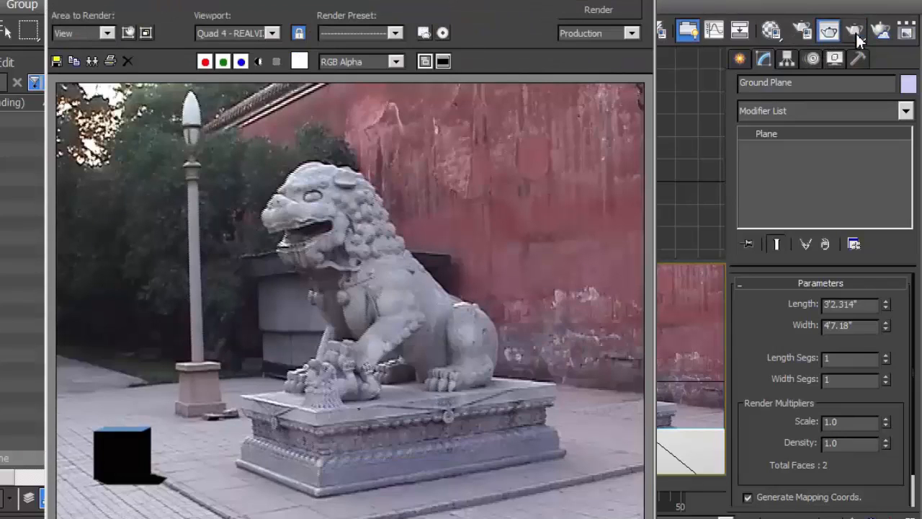
drag(490, 2, 507, 0)
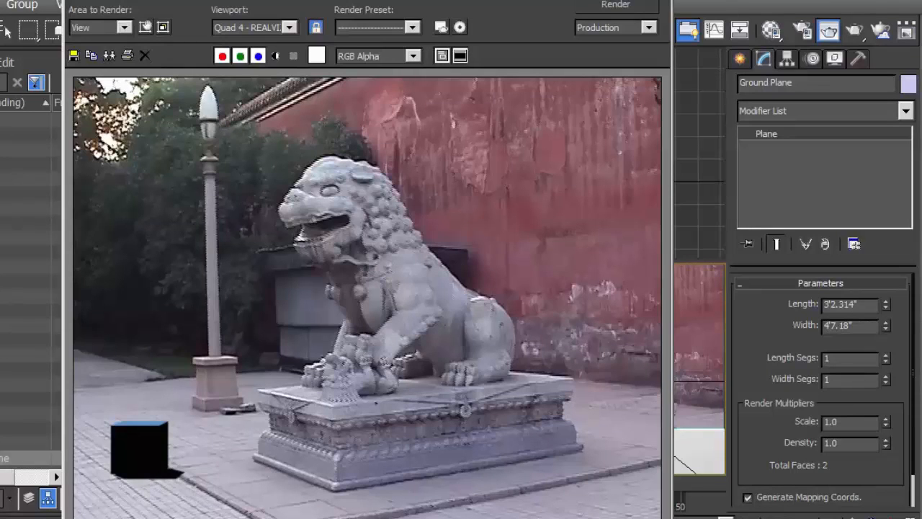
drag(393, 1, 396, 0)
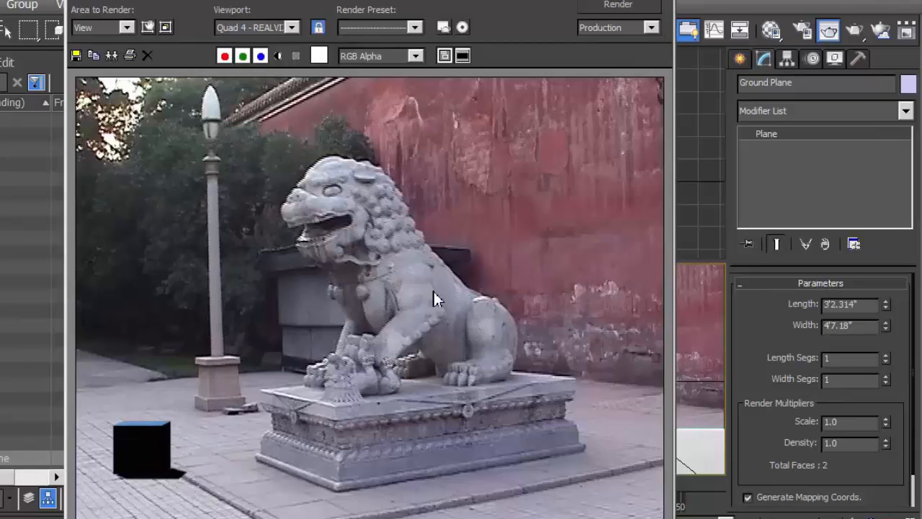
click(661, 1)
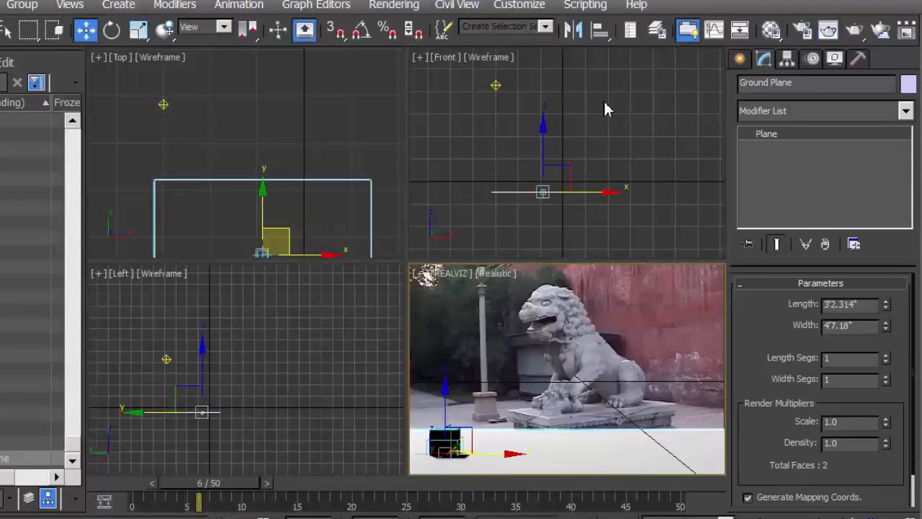
Clone the Key Light as a copy on the opposite side of the ground plane in the Top view, naming it Fill Light
middle_click(313, 180)
scroll(313, 181, down, 5)
middle_drag(313, 180, 247, 138)
click(193, 106)
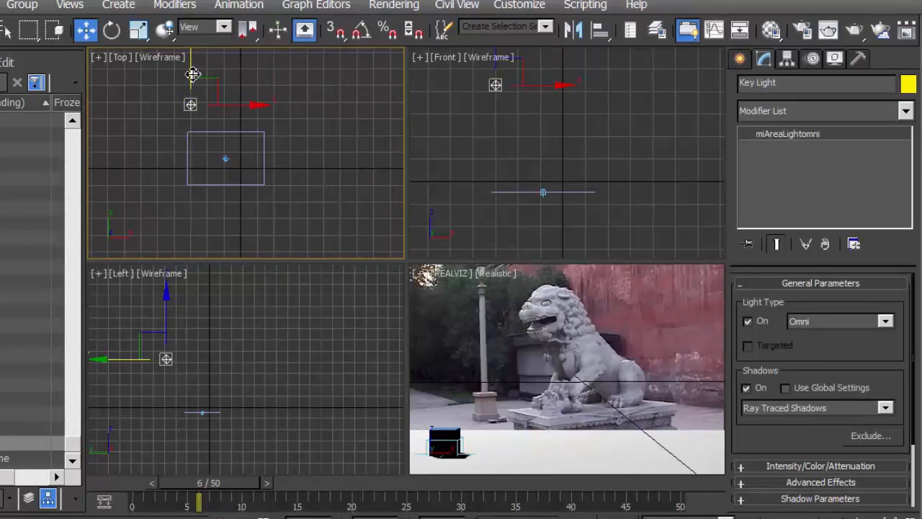
mouse_move(192, 77)
mouse_down()
mouse_move(186, 197)
mouse_move(187, 189)
mouse_up()
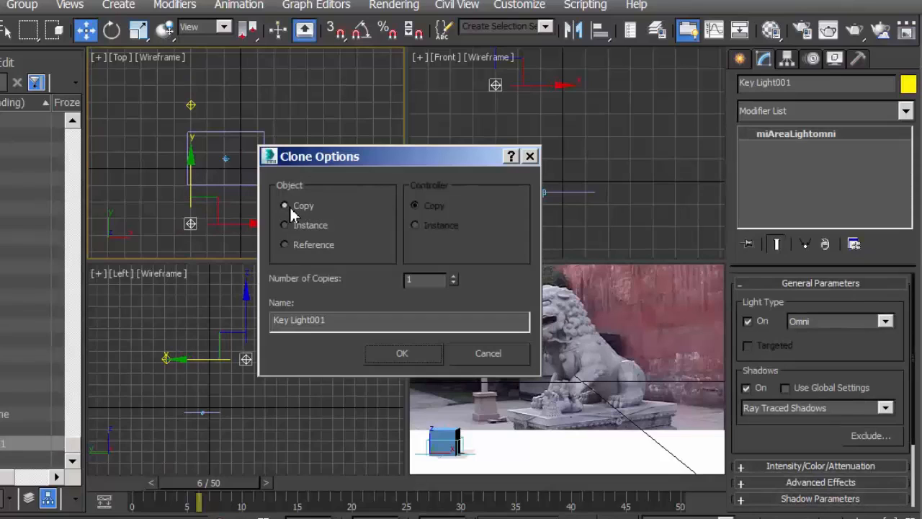
click(333, 322)
drag(333, 321, 257, 322)
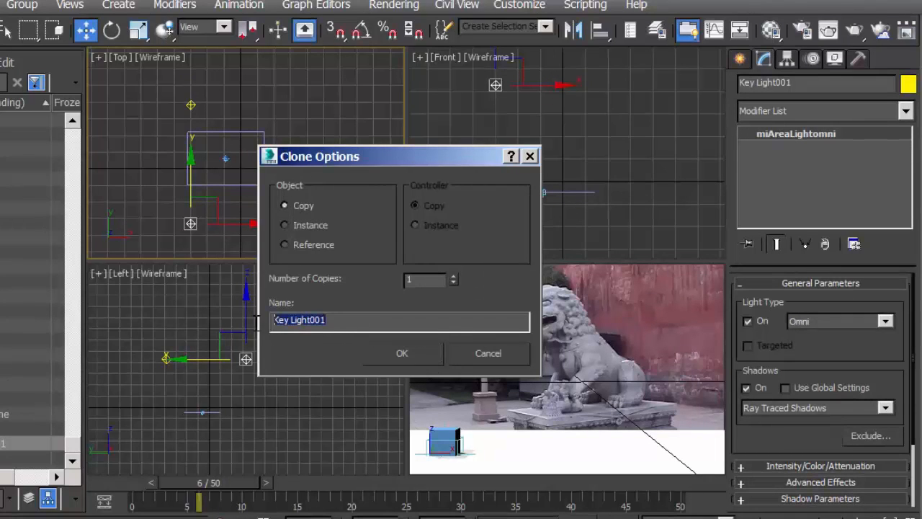
text(F)
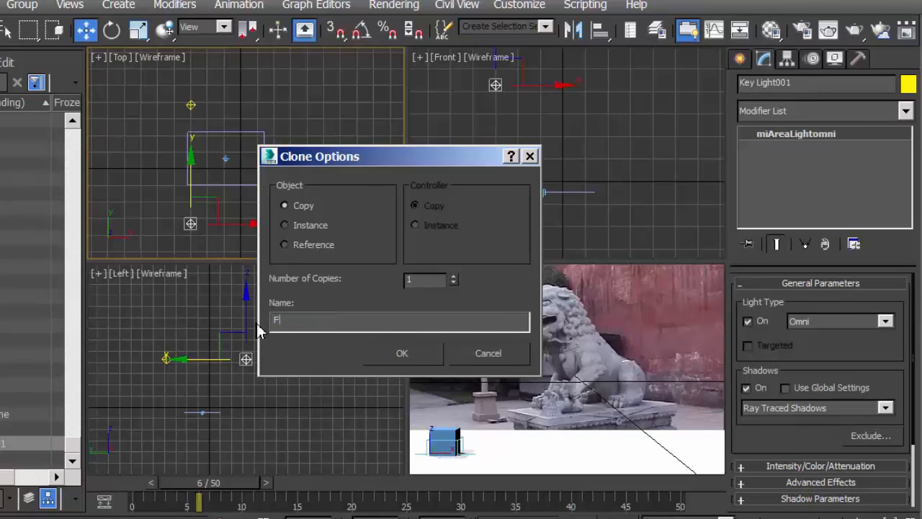
text(ill Light)
click(402, 354)
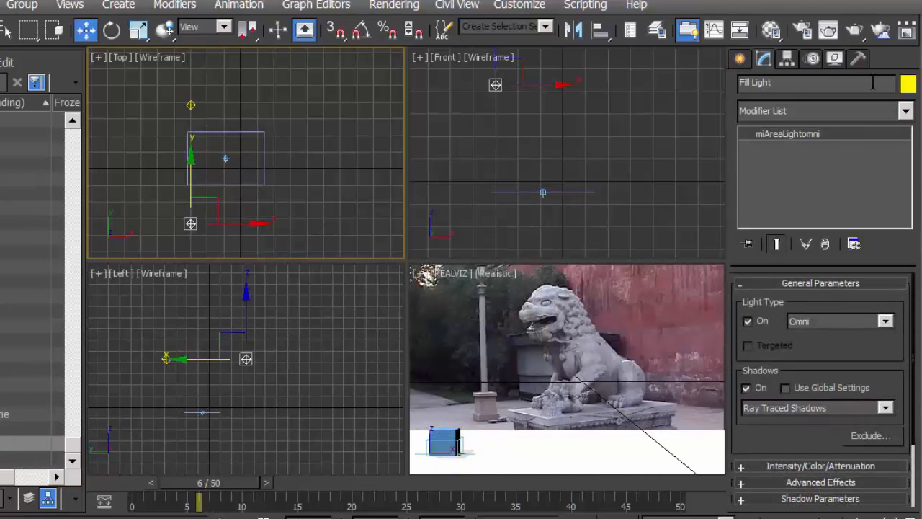
Test render the shot and move the Fill Light along X beyond the ground plane's far side in the Top view
click(856, 34)
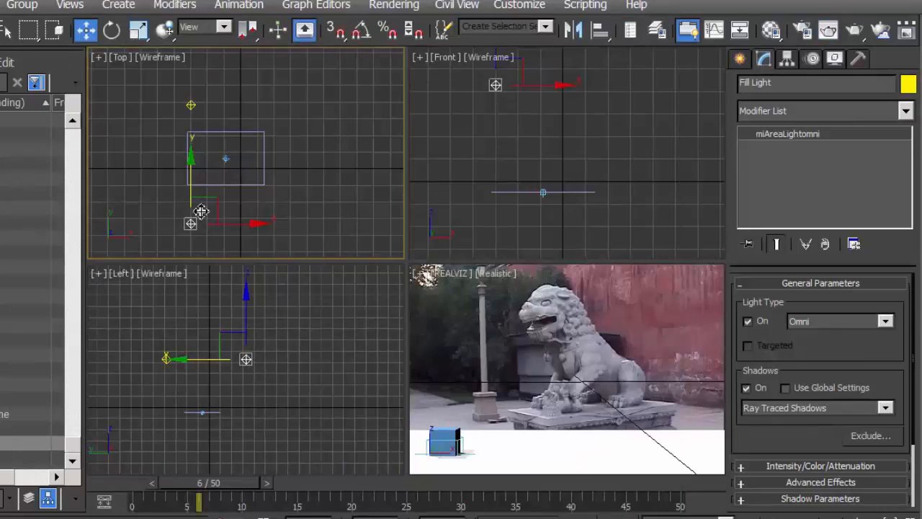
scroll(221, 220, up, 2)
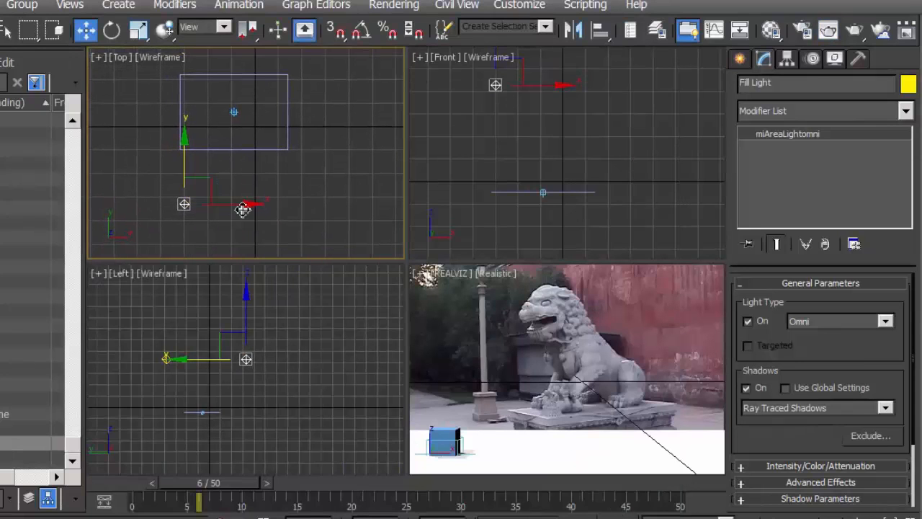
drag(247, 206, 276, 208)
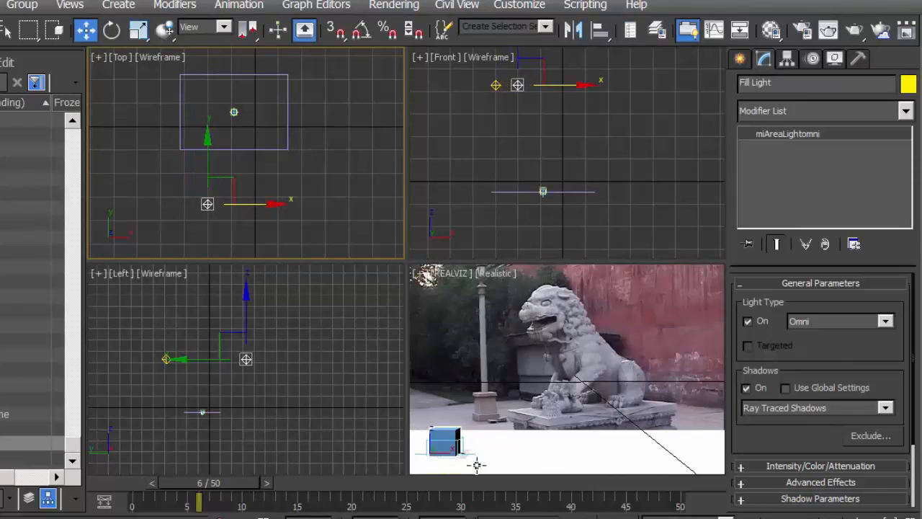
drag(276, 206, 389, 204)
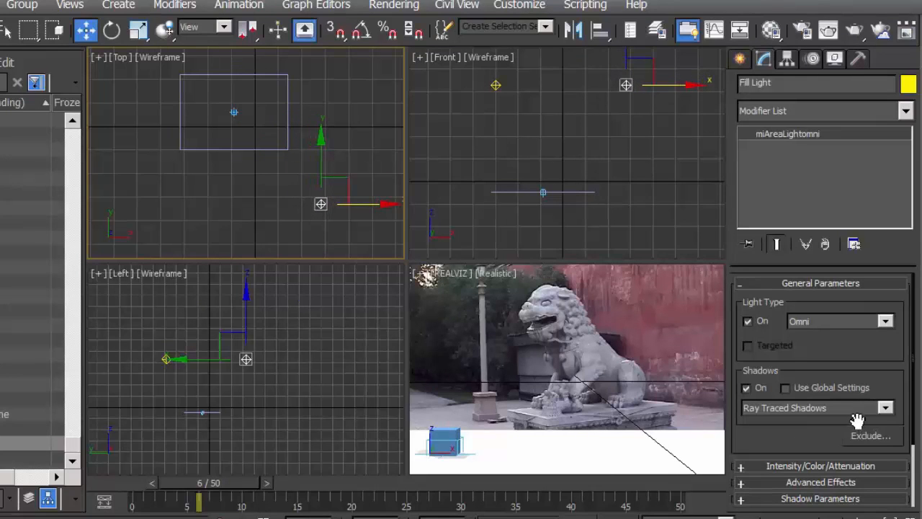
Turn off the Fill Light's shadows and lower its intensity multiplier to 0.77
click(465, 452)
click(475, 341)
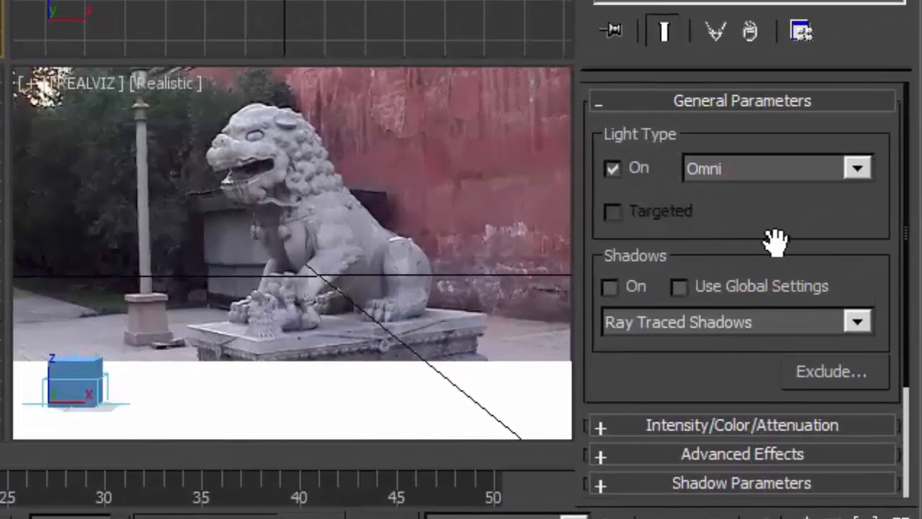
drag(784, 271, 781, 125)
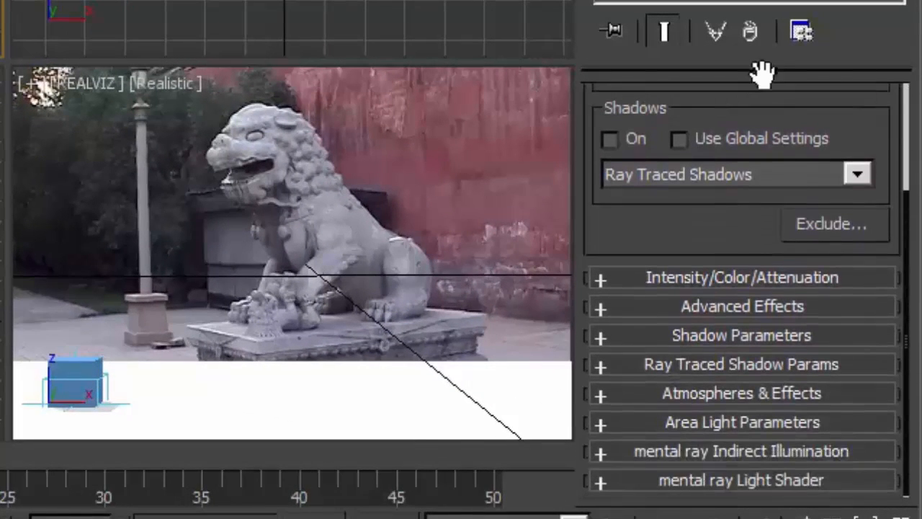
click(601, 281)
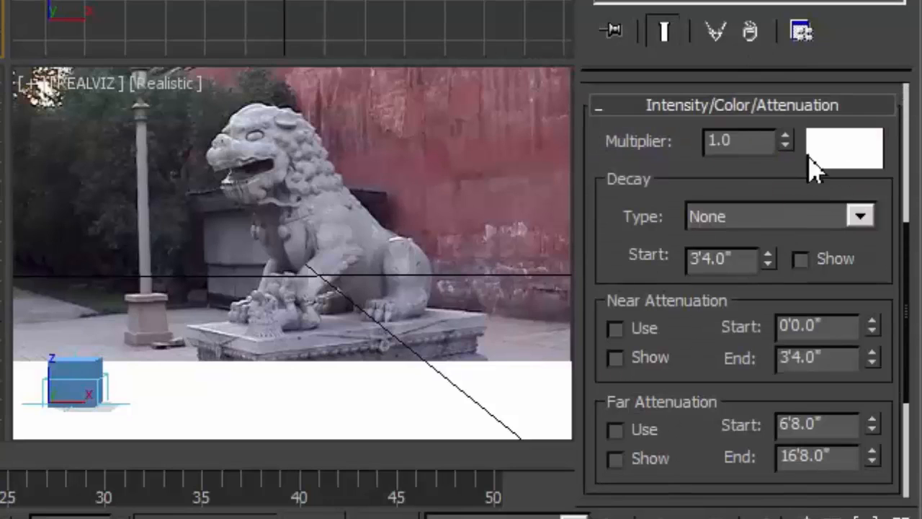
click(787, 147)
drag(793, 160, 784, 180)
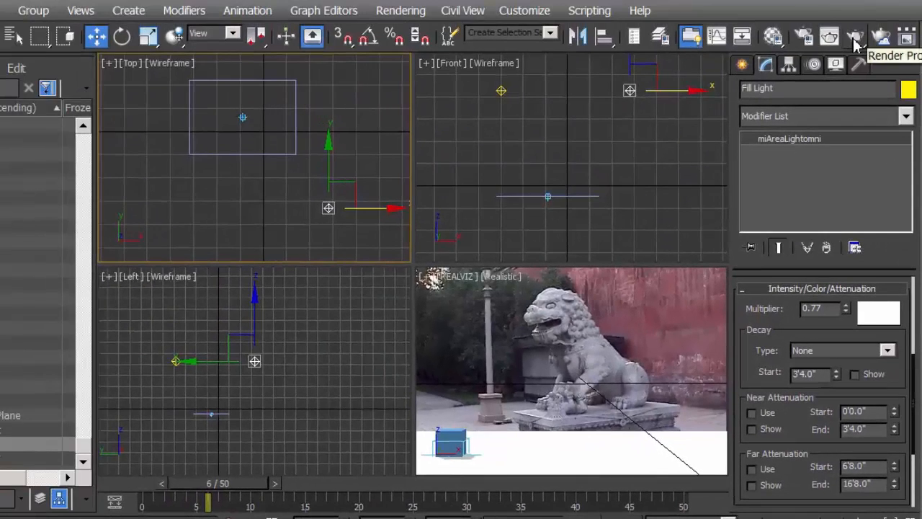
Move the Fill Light along Y closer to the ground plane in the Top view, test rendering before and after
click(855, 42)
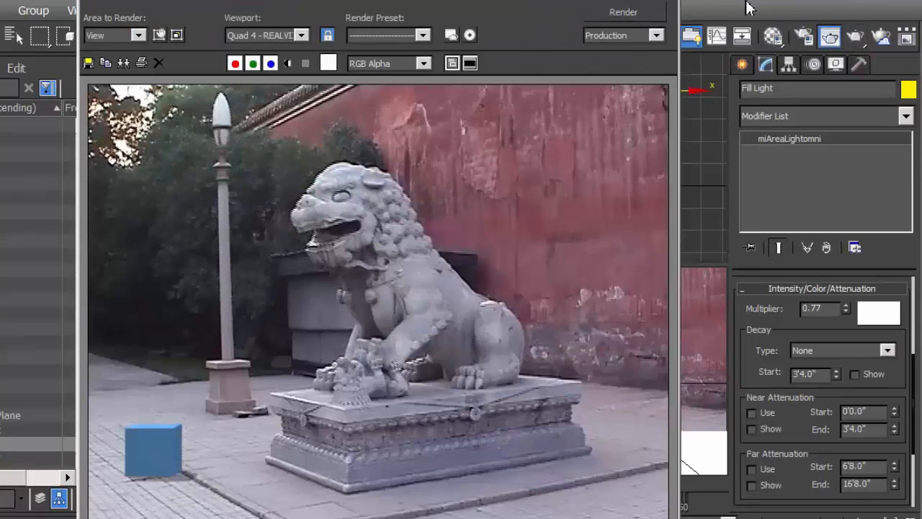
click(675, 2)
drag(331, 160, 337, 109)
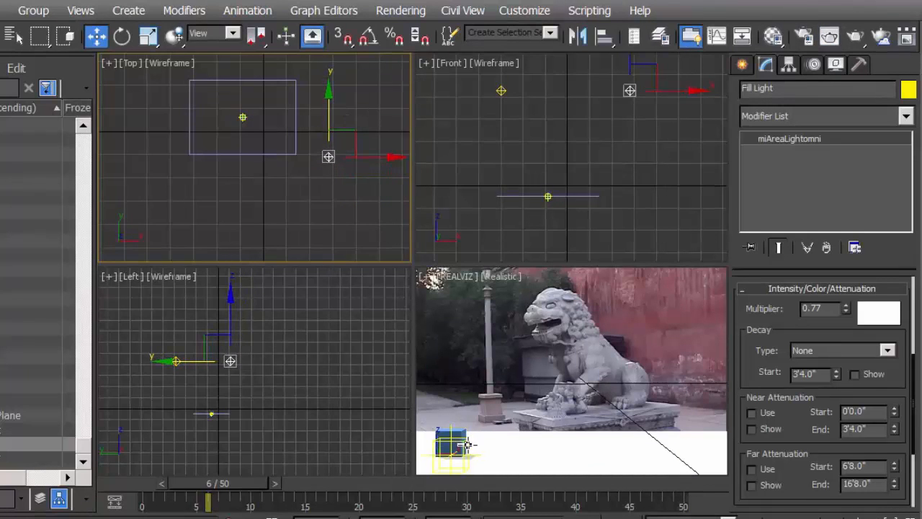
click(856, 39)
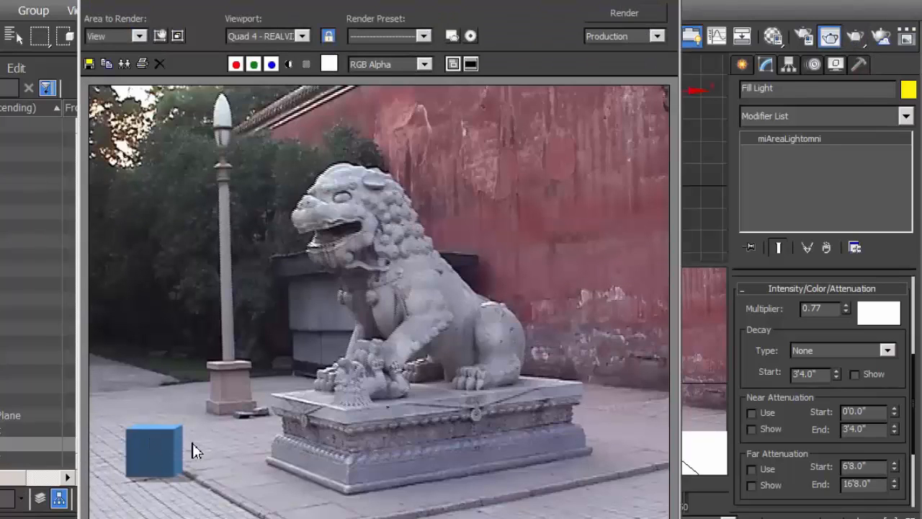
click(669, 2)
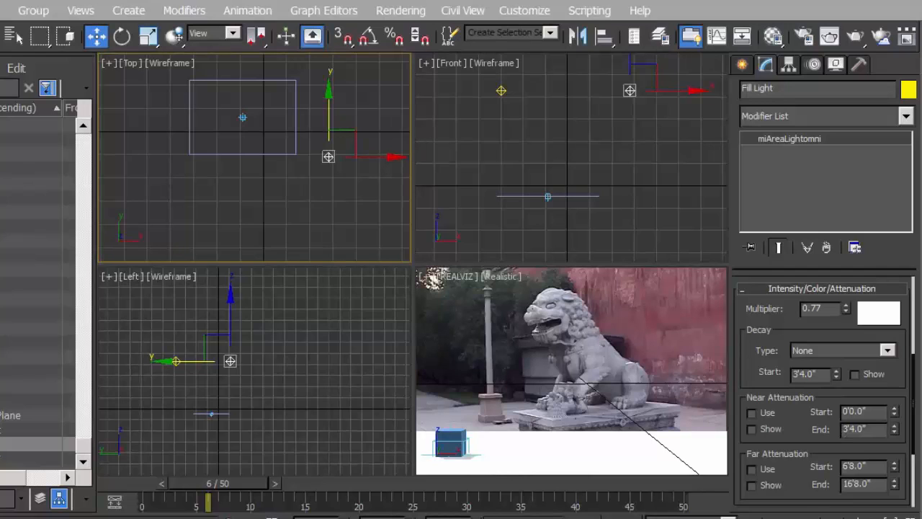
Render the frame again to examine the box's lighting, and move the render window clear of the Top view
click(860, 41)
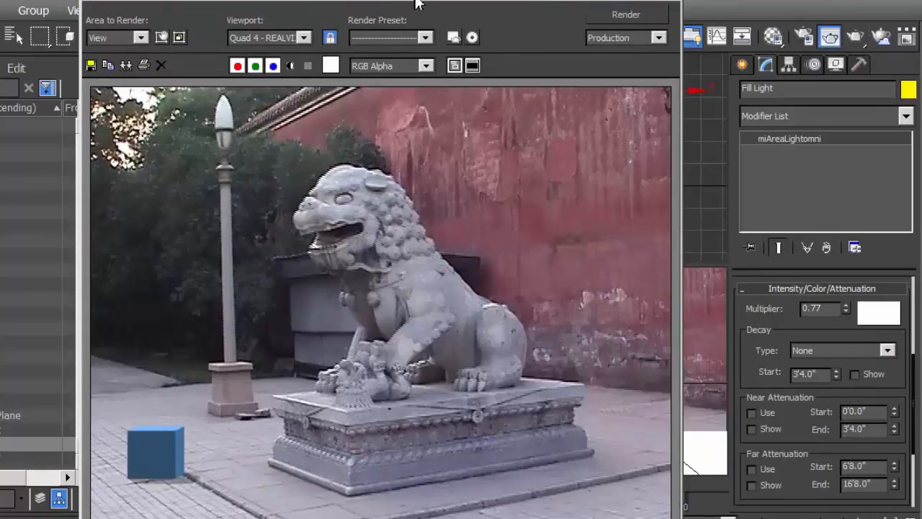
drag(417, 4, 421, 0)
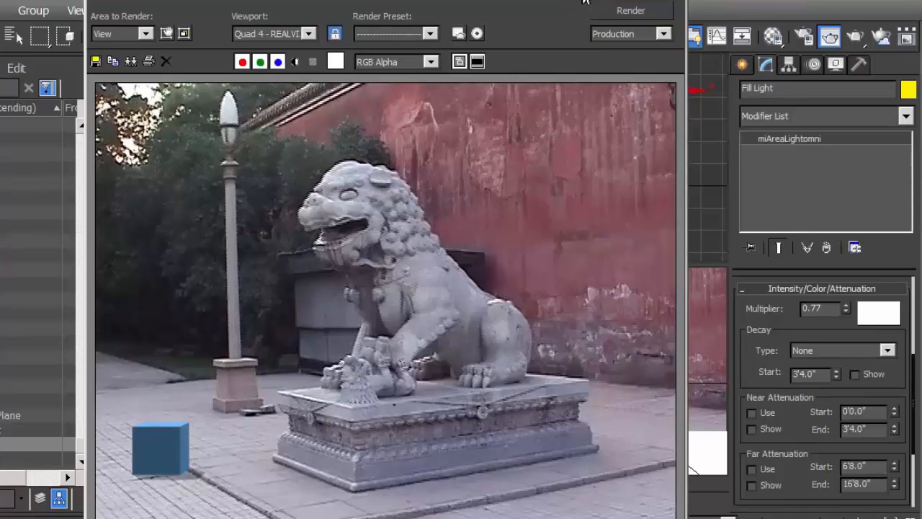
drag(597, 2, 488, 9)
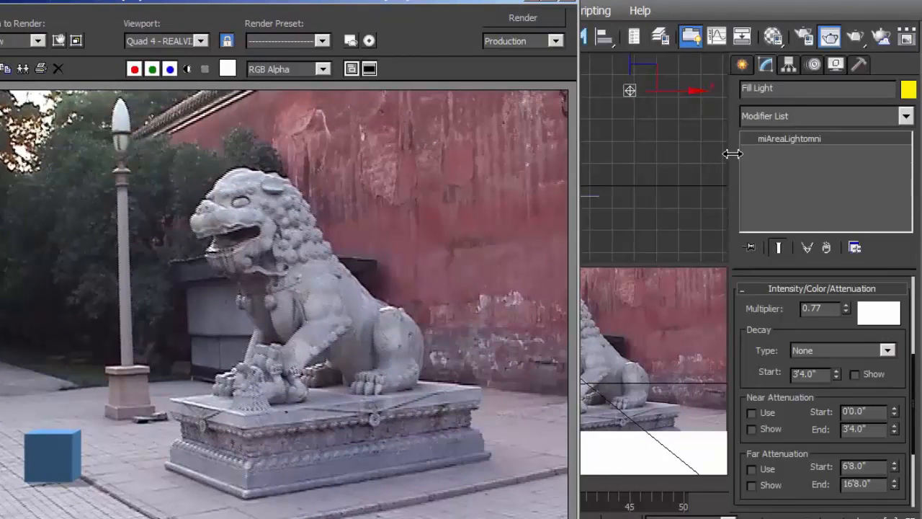
drag(493, 3, 517, 212)
drag(511, 262, 512, 270)
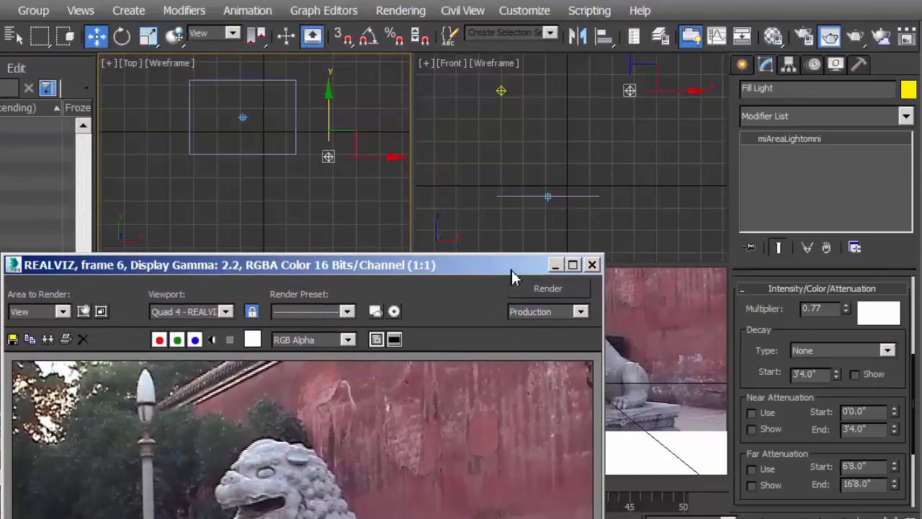
Lower the Key Light's shadow density to 0.86 and check the box's shadow in a new render
scroll(350, 195, down, 4)
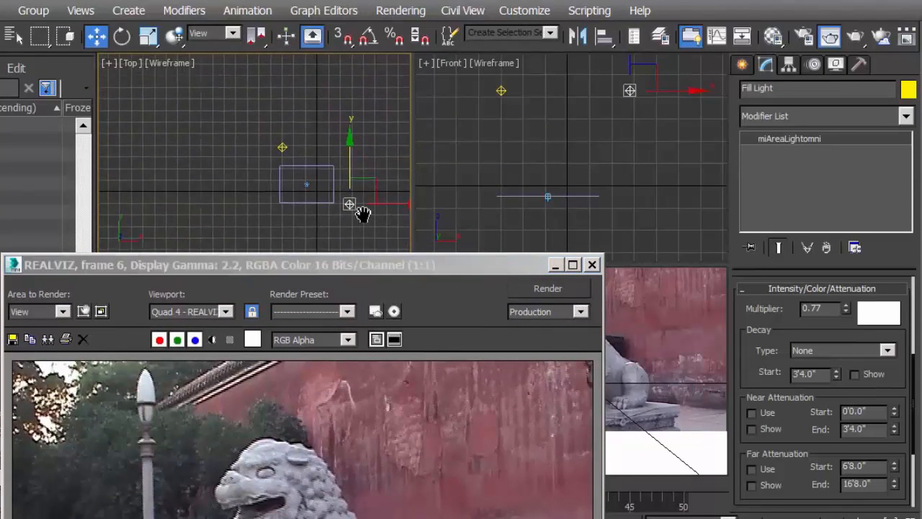
click(280, 146)
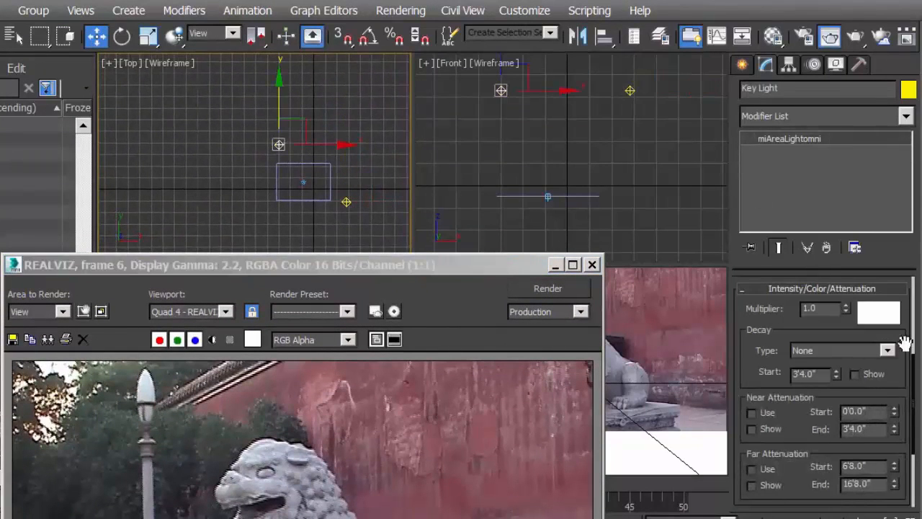
drag(757, 381, 728, 115)
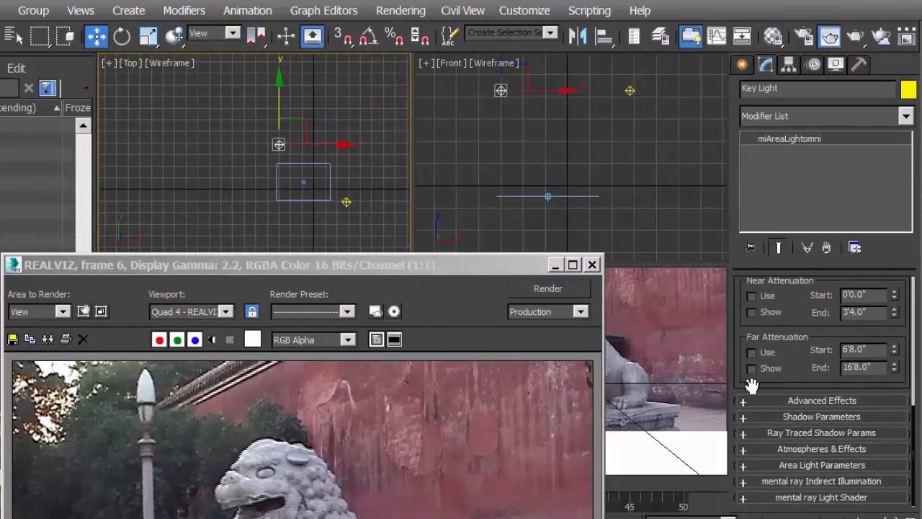
click(754, 418)
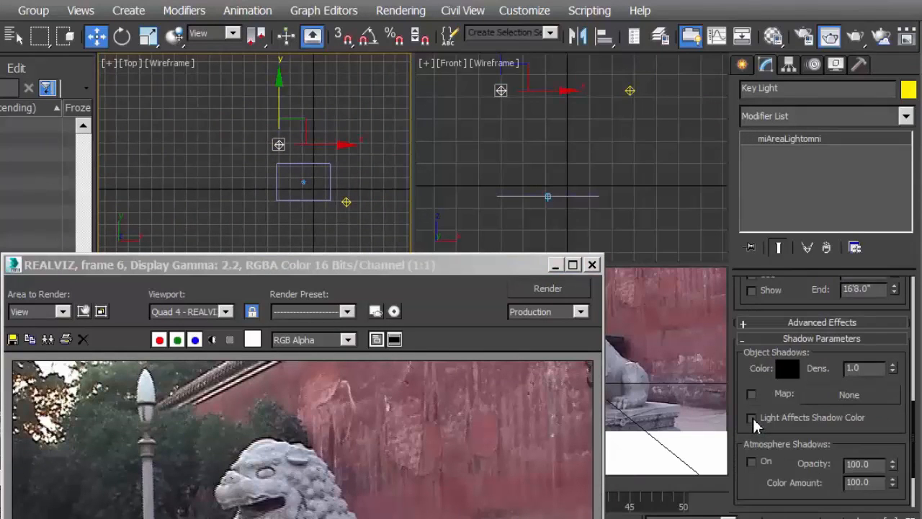
click(894, 372)
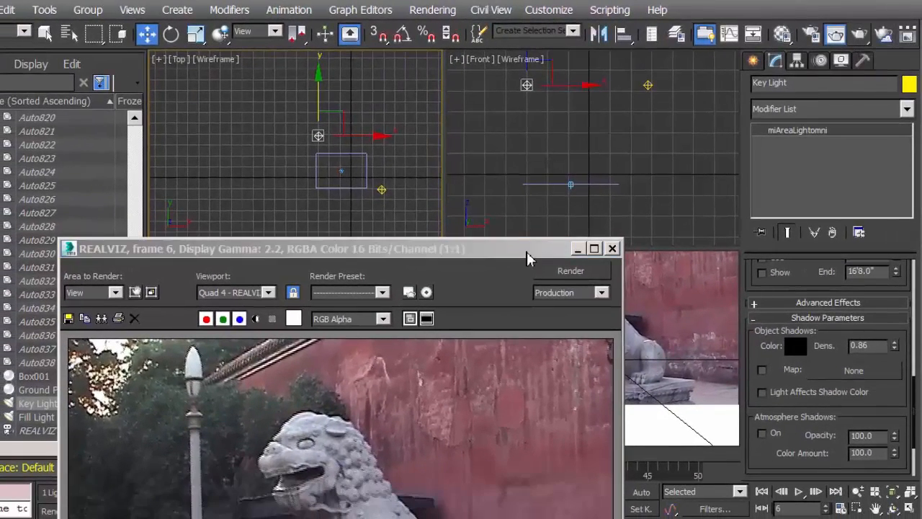
drag(527, 258, 540, 80)
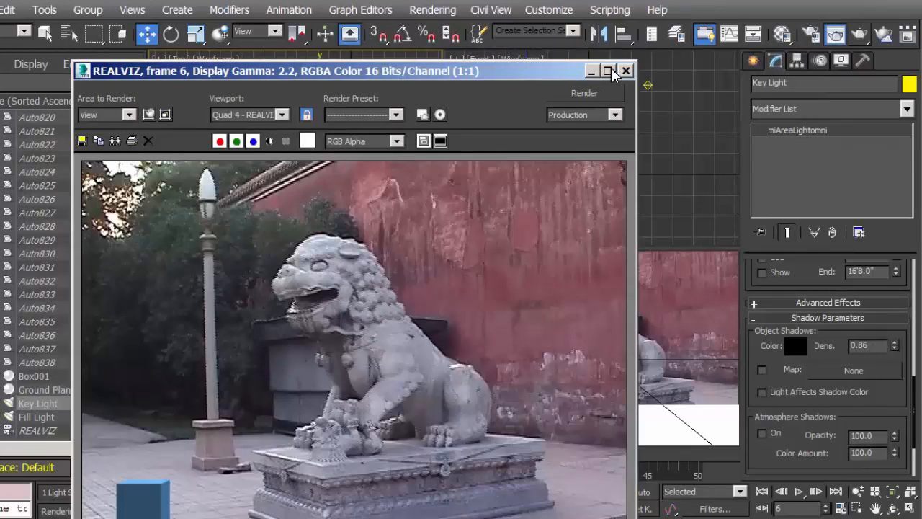
drag(568, 76, 572, 59)
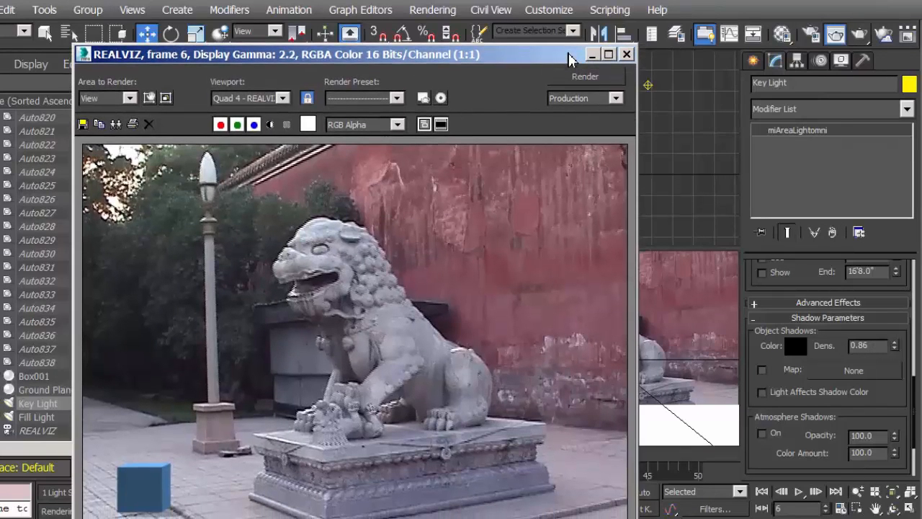
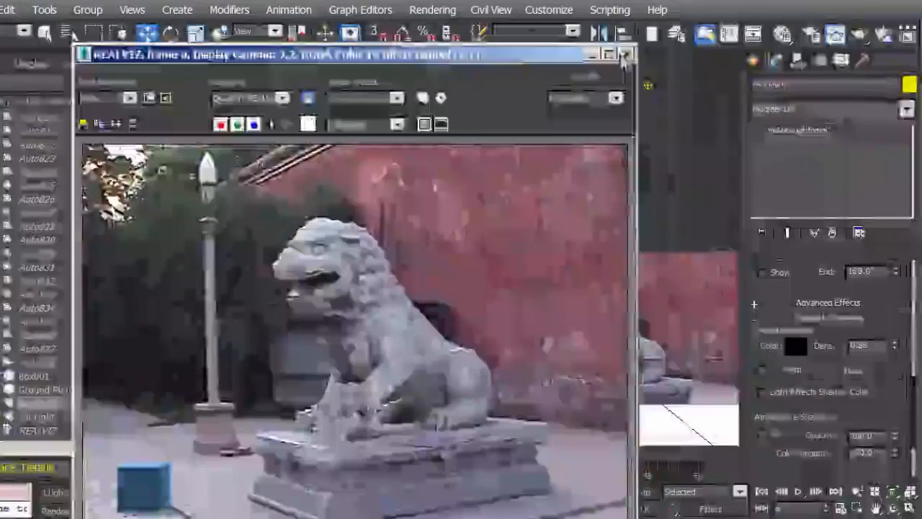
Change the test box's object color to medium red and check it in a new render
click(627, 54)
click(479, 415)
click(909, 85)
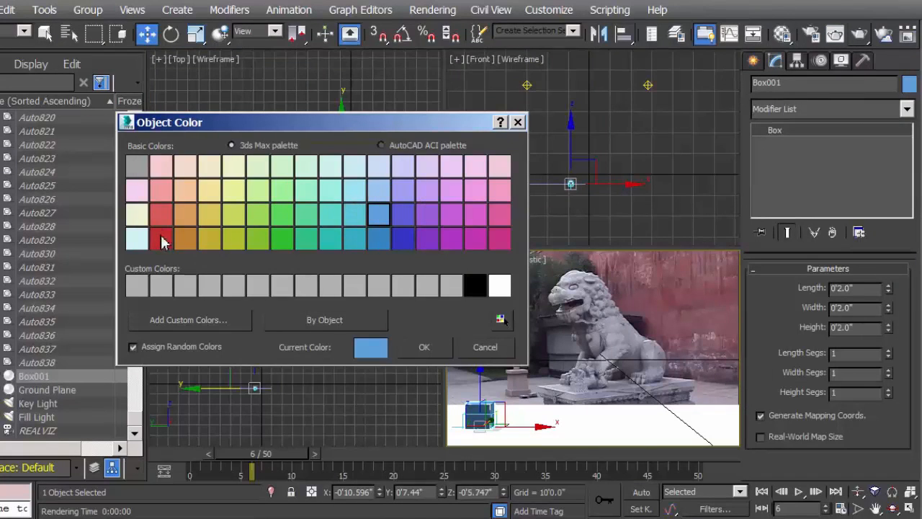
click(161, 191)
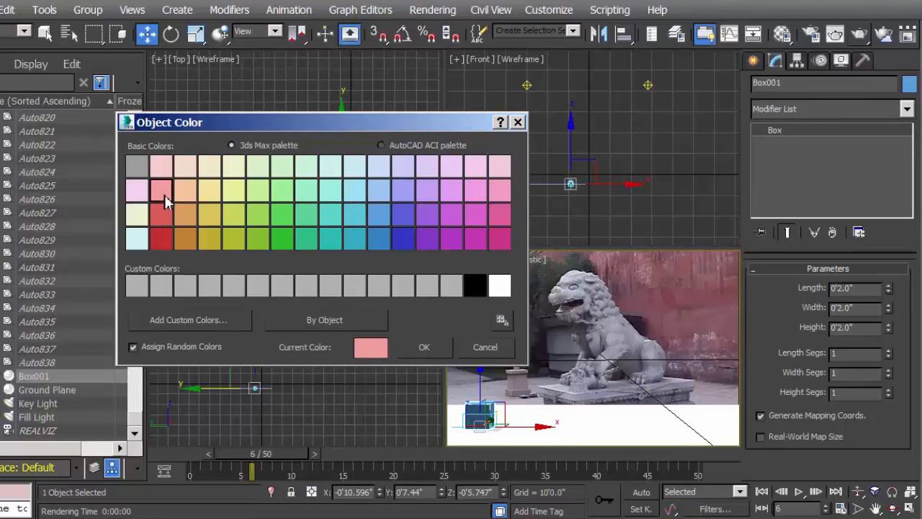
click(163, 218)
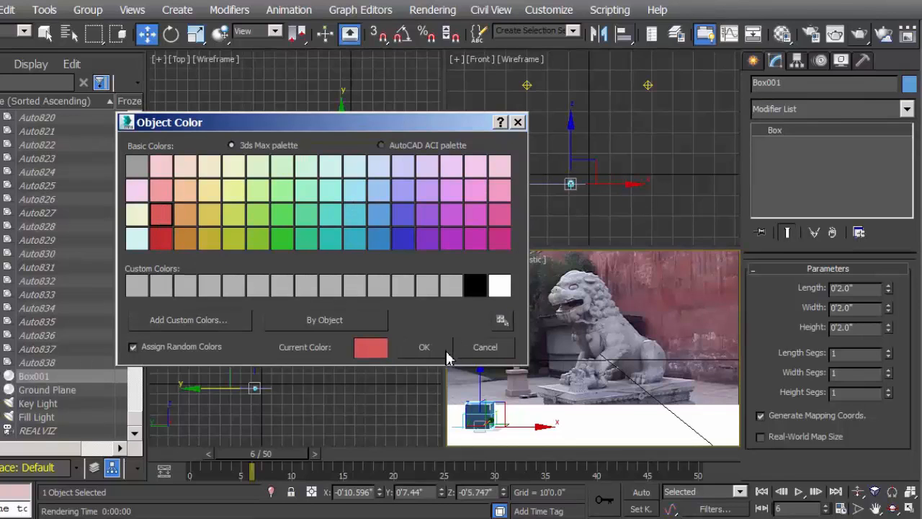
click(430, 347)
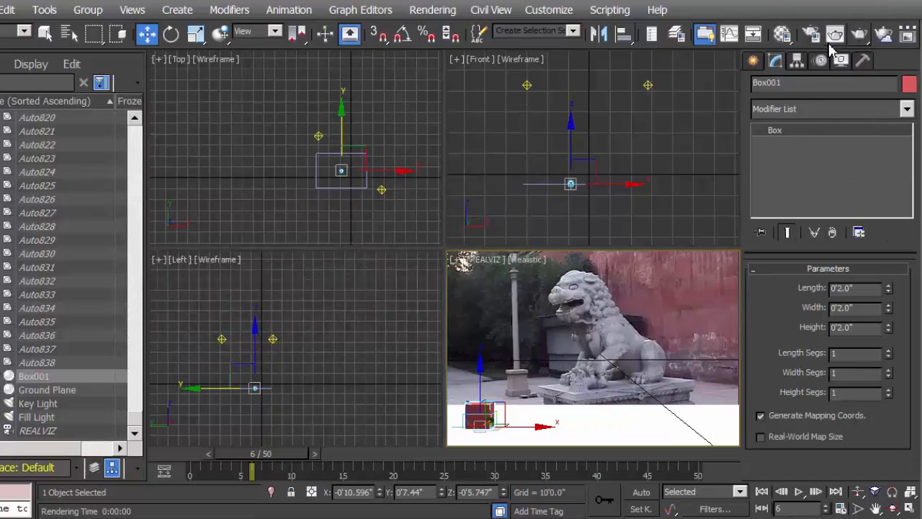
click(861, 35)
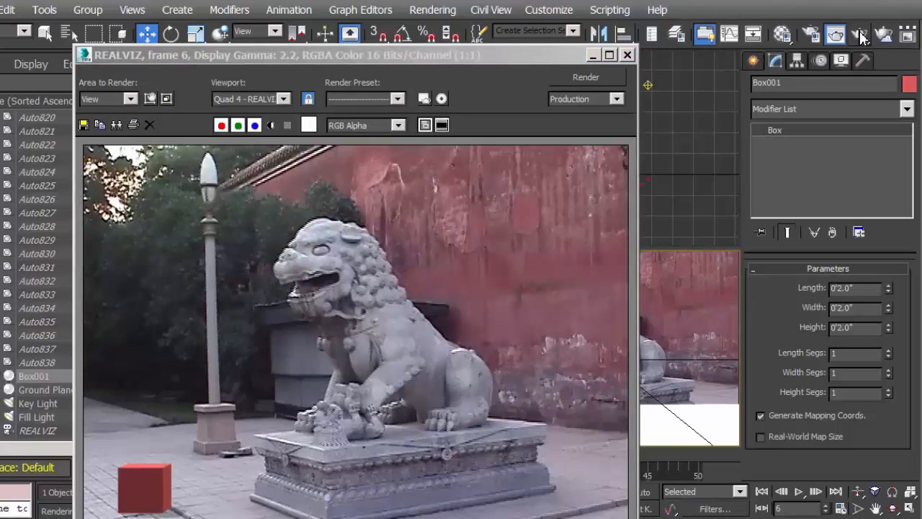
drag(527, 58, 523, 43)
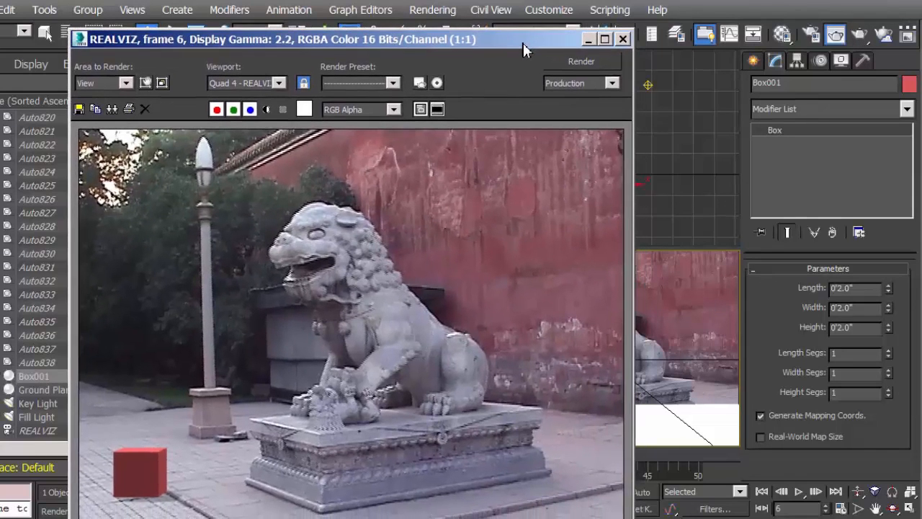
click(623, 39)
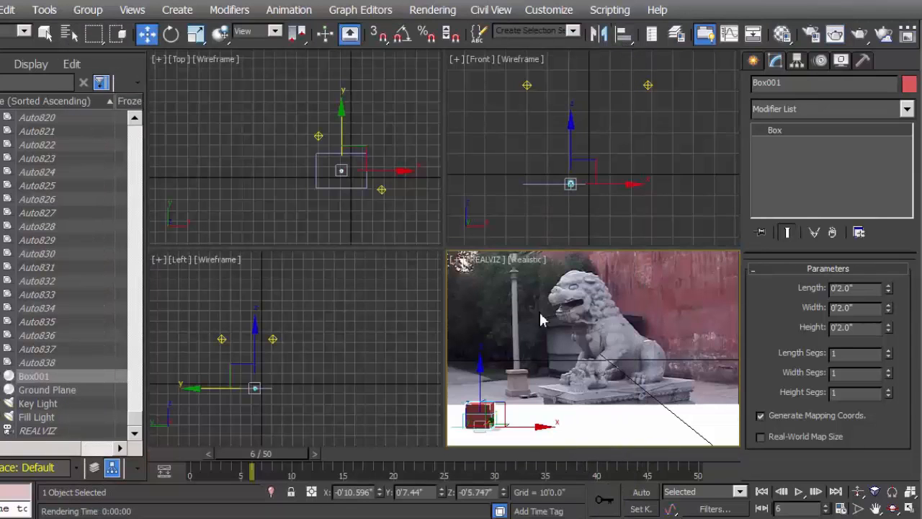
Select the Ground Plane and move it along Y to 1'10.267" in the Top view
scroll(381, 209, down, 8)
mouse_move(382, 209)
middle_down()
mouse_move(300, 186)
mouse_move(377, 221)
middle_up()
scroll(303, 188, up, 9)
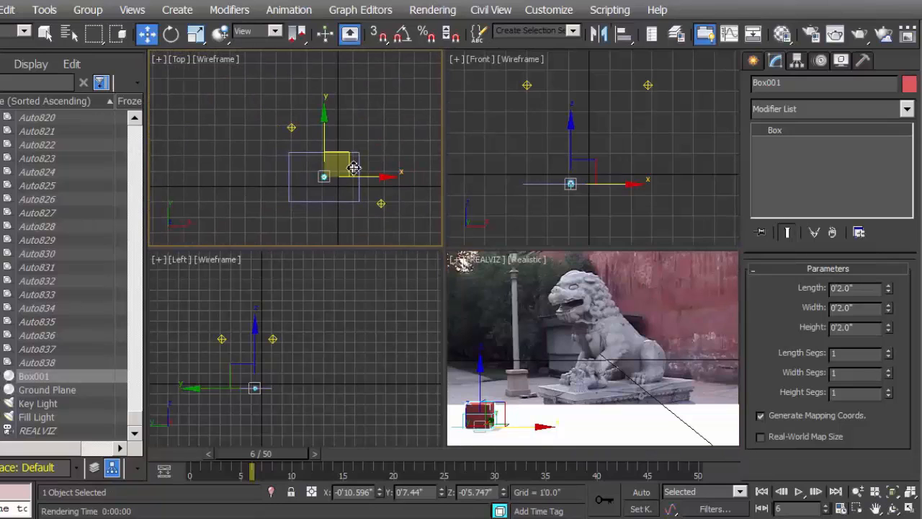
right_click(594, 422)
click(594, 422)
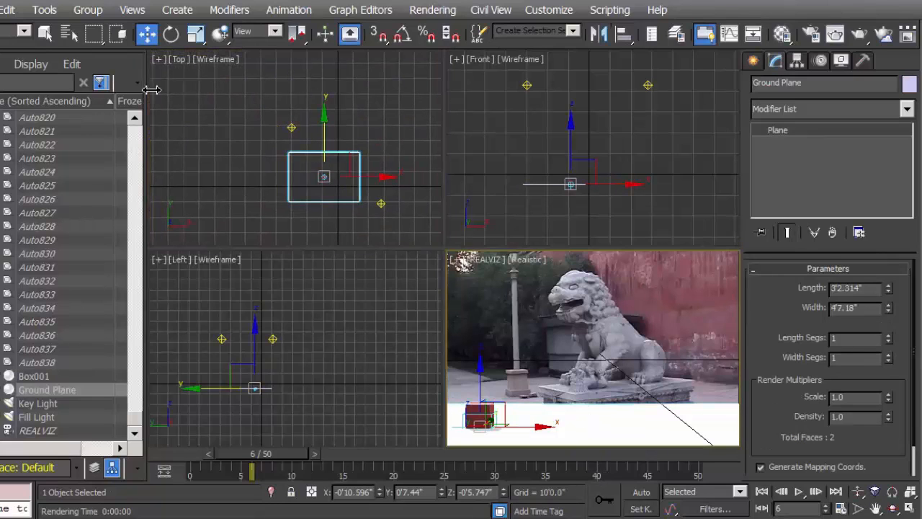
right_click(325, 127)
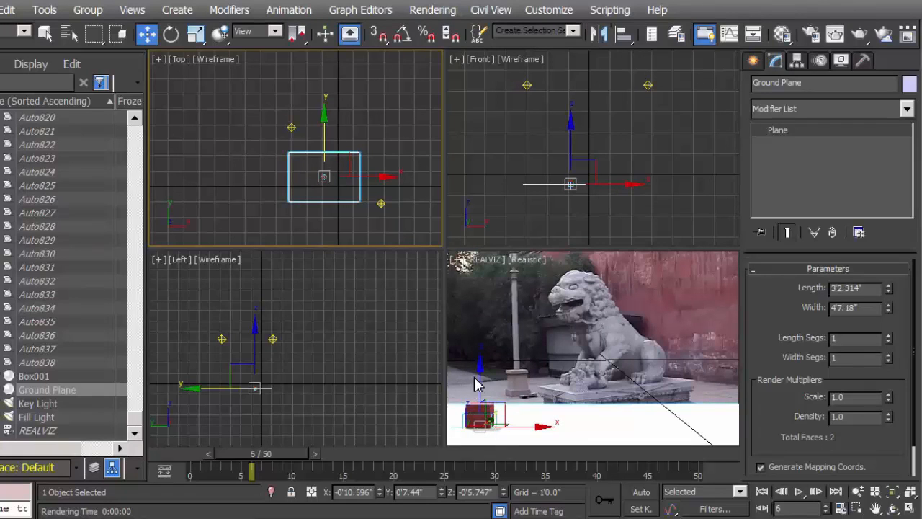
drag(327, 127, 323, 108)
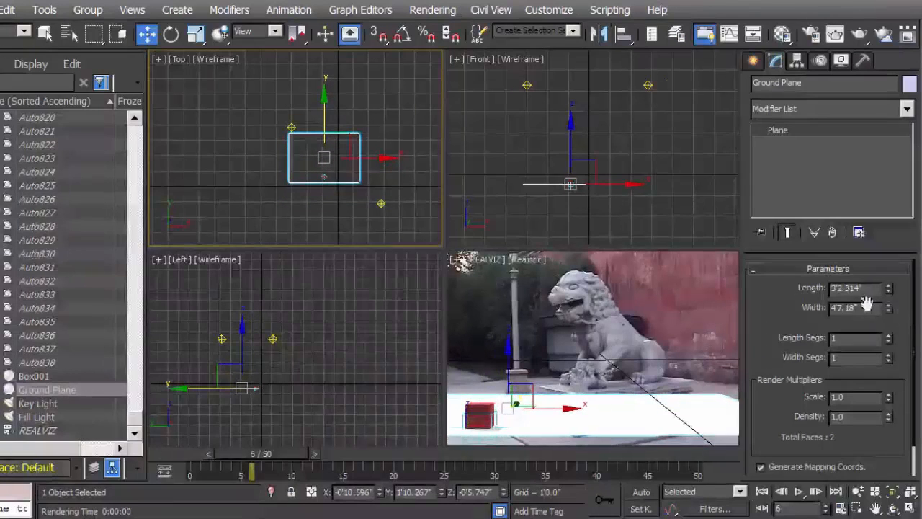
Set the Ground Plane's length to 6'6.927" and render the frame to check the result
drag(890, 291, 877, 209)
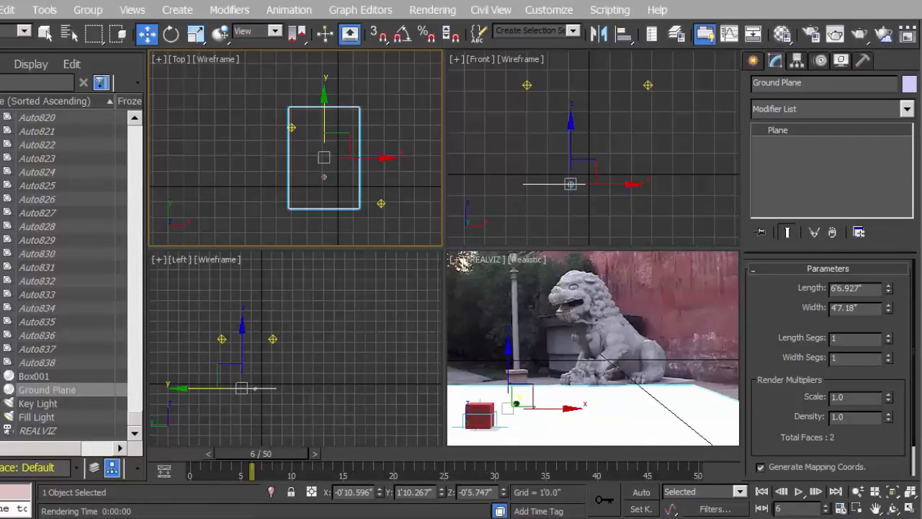
click(861, 36)
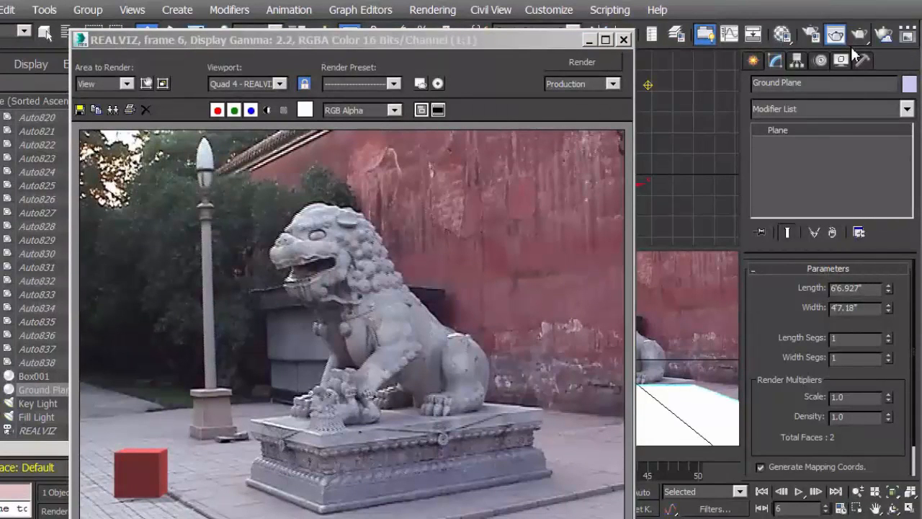
drag(497, 41, 333, 27)
Change the test box's object color to gray and render the camera view again
click(479, 416)
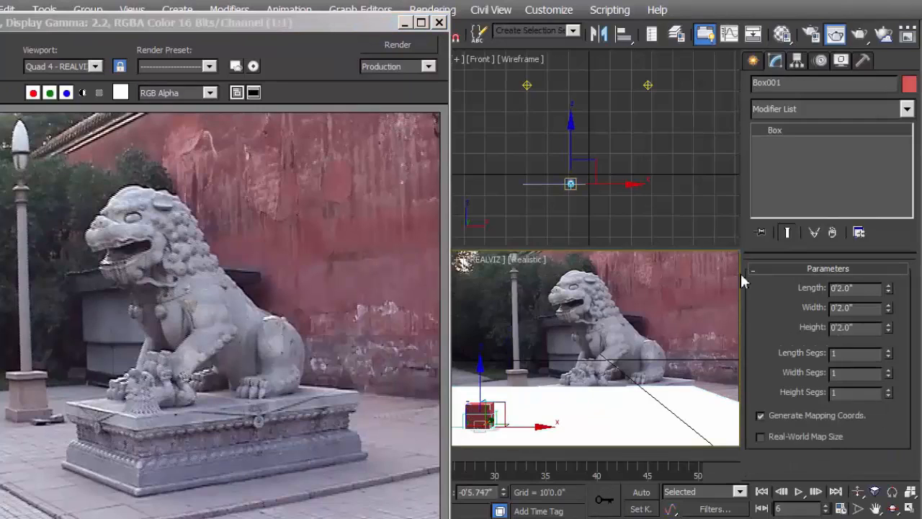
click(910, 86)
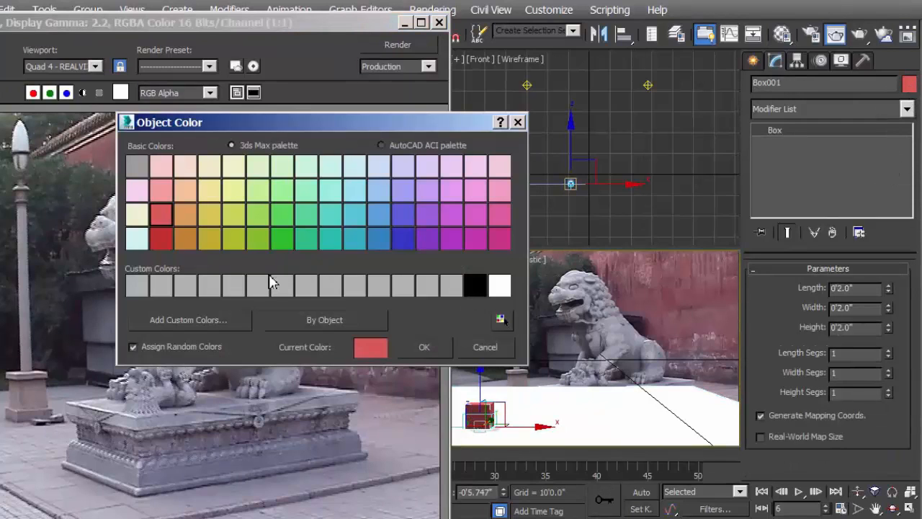
click(140, 167)
click(431, 349)
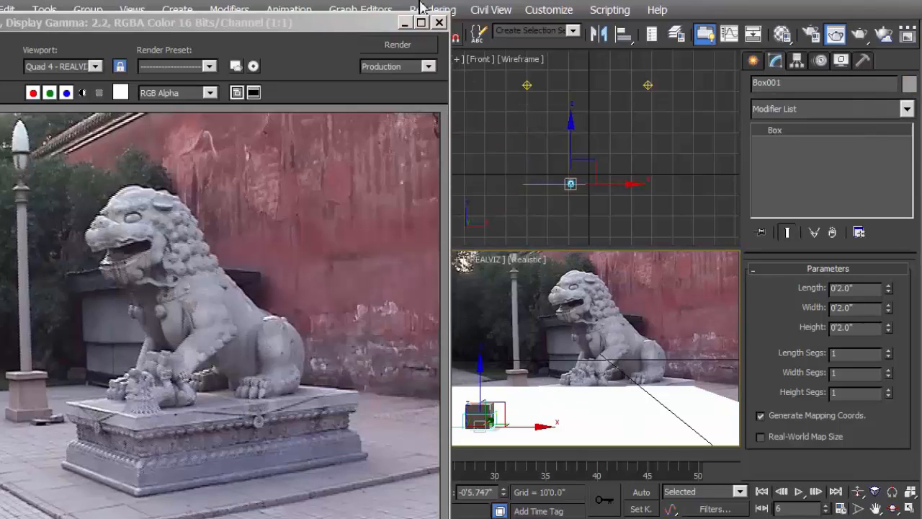
drag(370, 29, 576, 3)
click(627, 25)
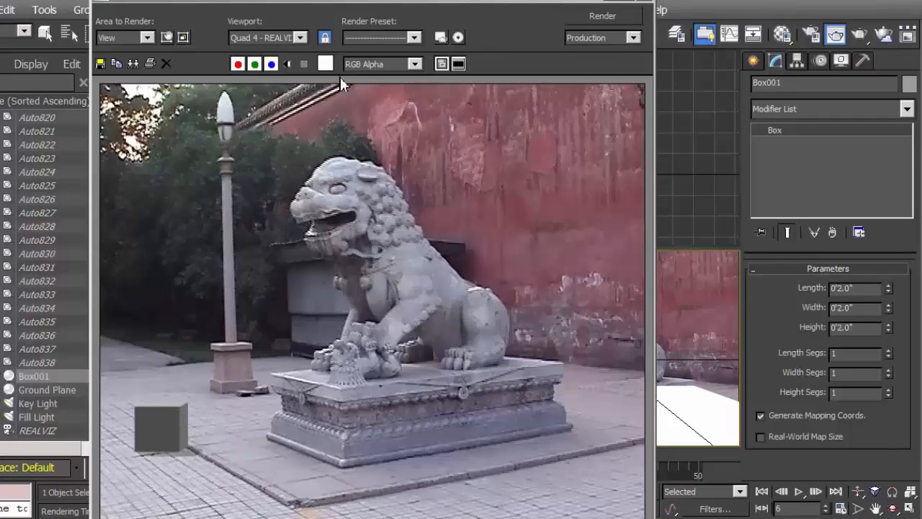
Move the Fill Light along X to 1'1.02" in the Top view, bringing it closer to the box
drag(447, 2, 574, 291)
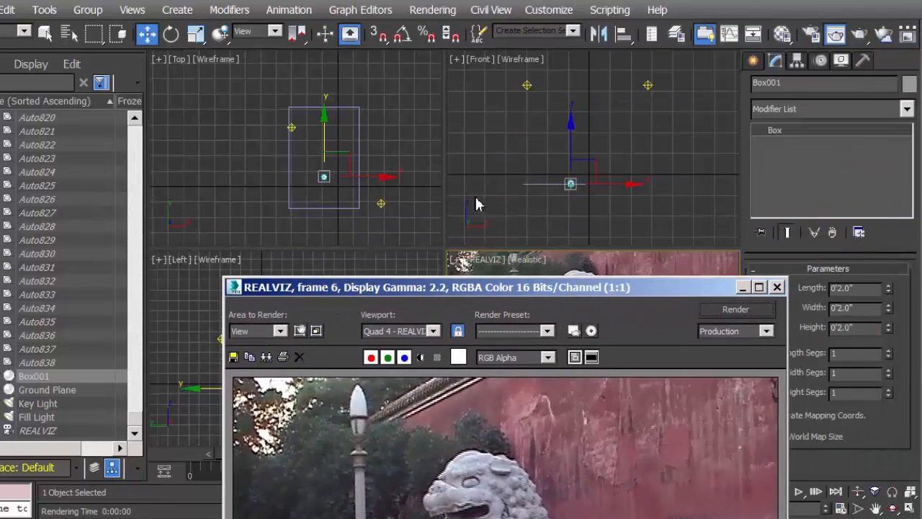
click(381, 203)
drag(454, 288, 114, 475)
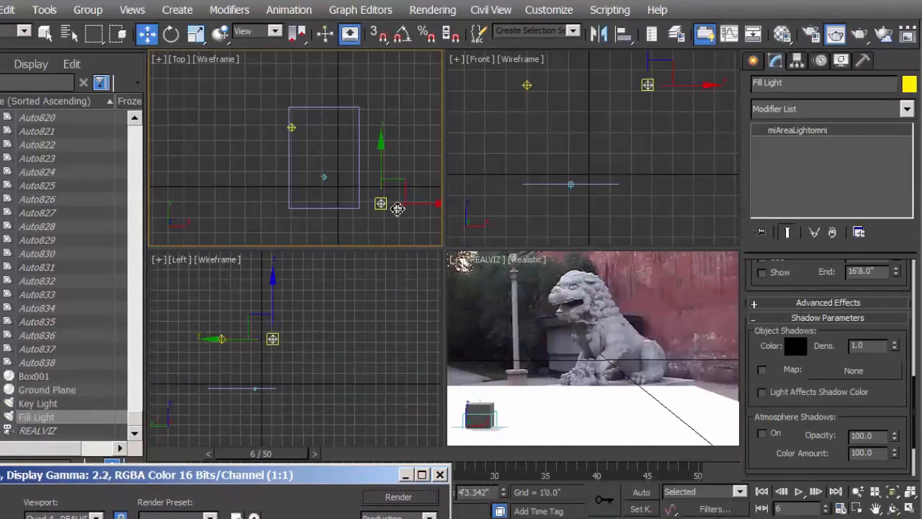
drag(415, 208, 391, 213)
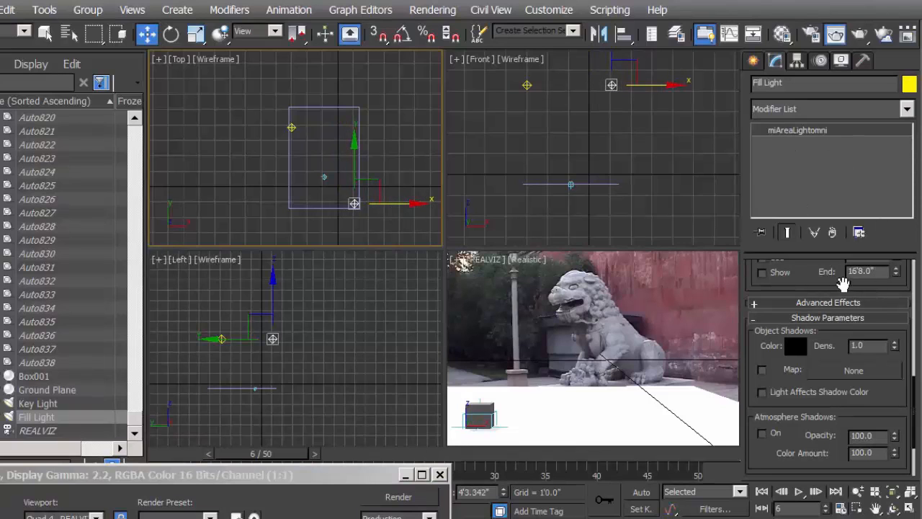
Raise the Fill Light's intensity multiplier to 1.11 and check the box's lighting in new renders
drag(815, 282, 813, 497)
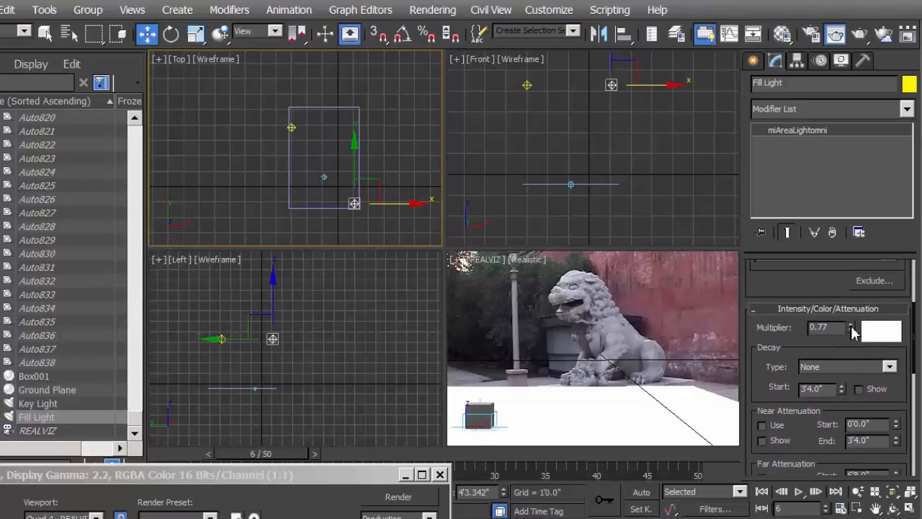
drag(853, 330, 854, 313)
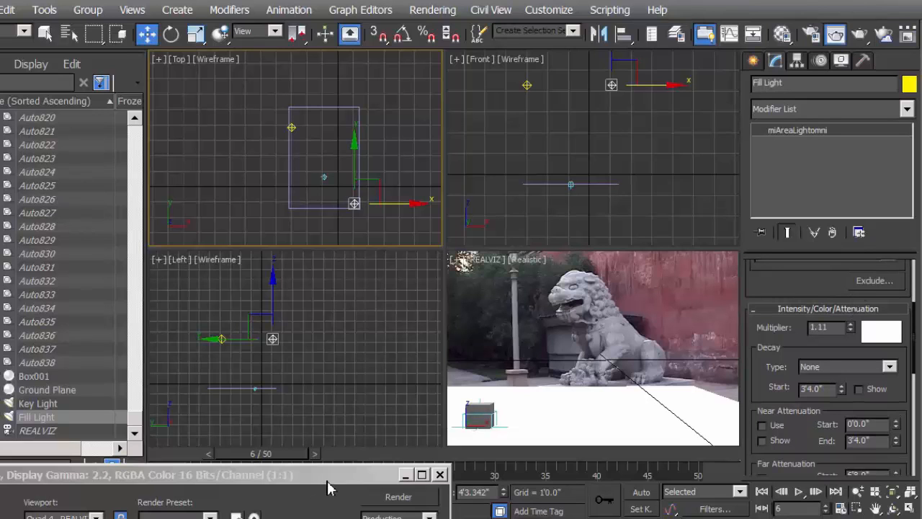
drag(328, 484, 583, 22)
click(681, 40)
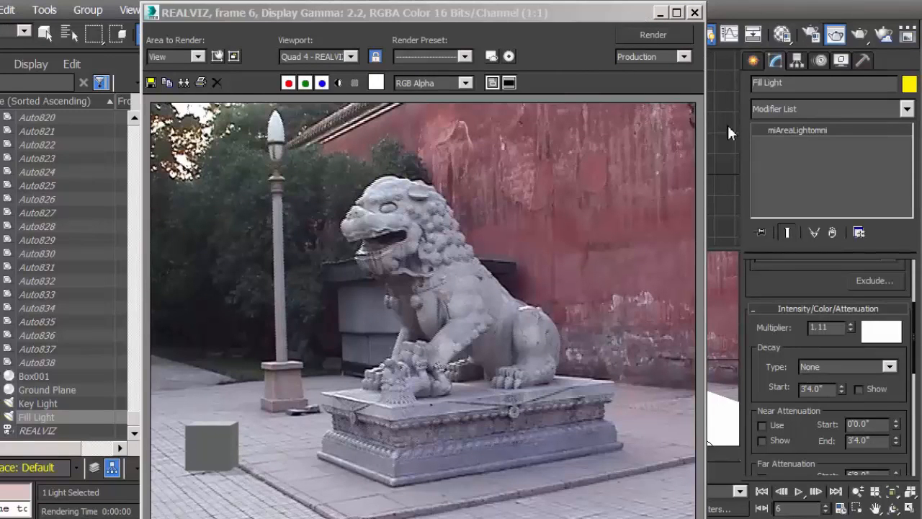
click(695, 13)
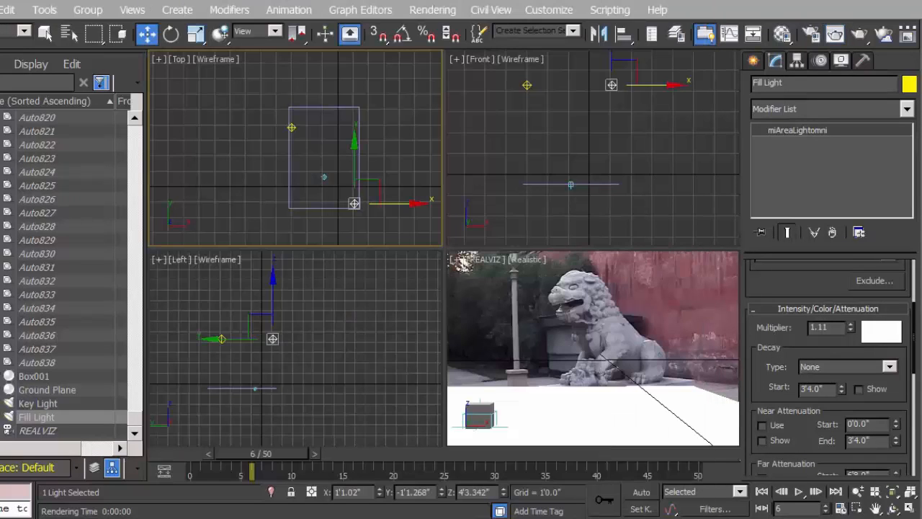
click(862, 36)
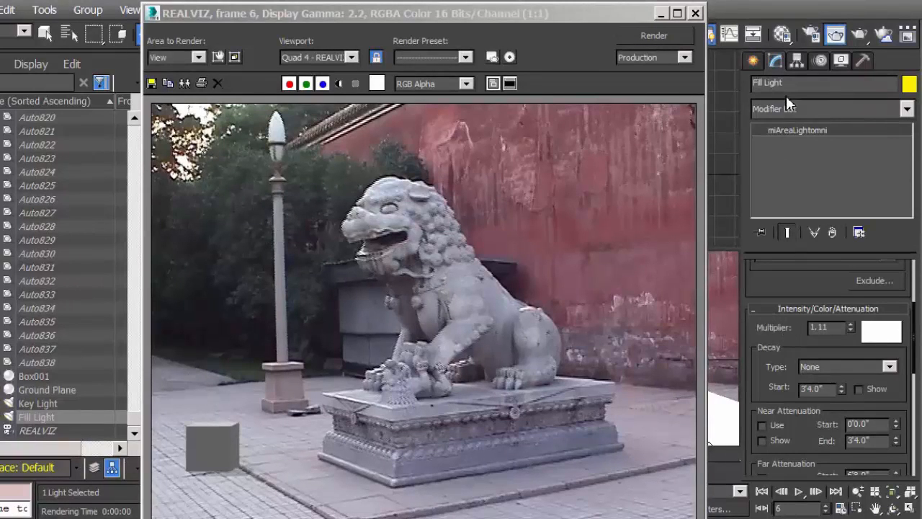
drag(647, 24, 533, 119)
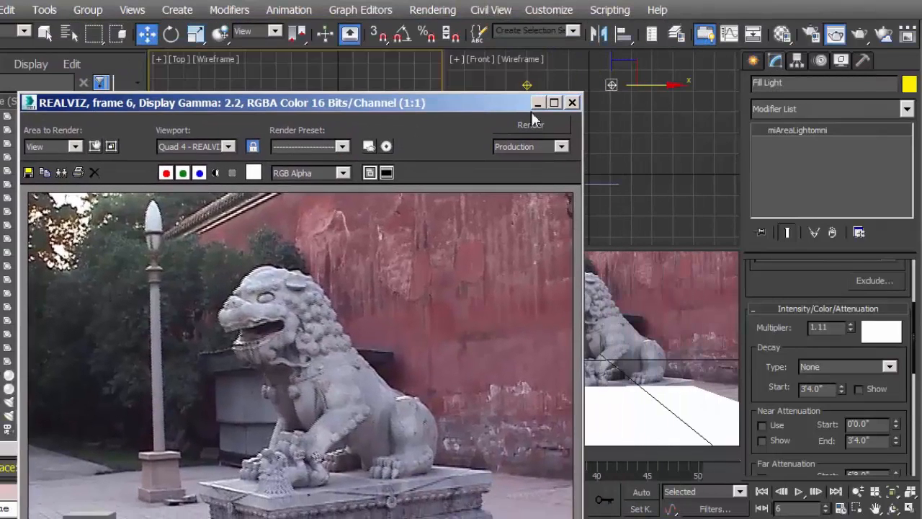
click(572, 103)
Tint the Key Light's color pale blue with RGB 171, 167, 255 and render the frame
click(292, 128)
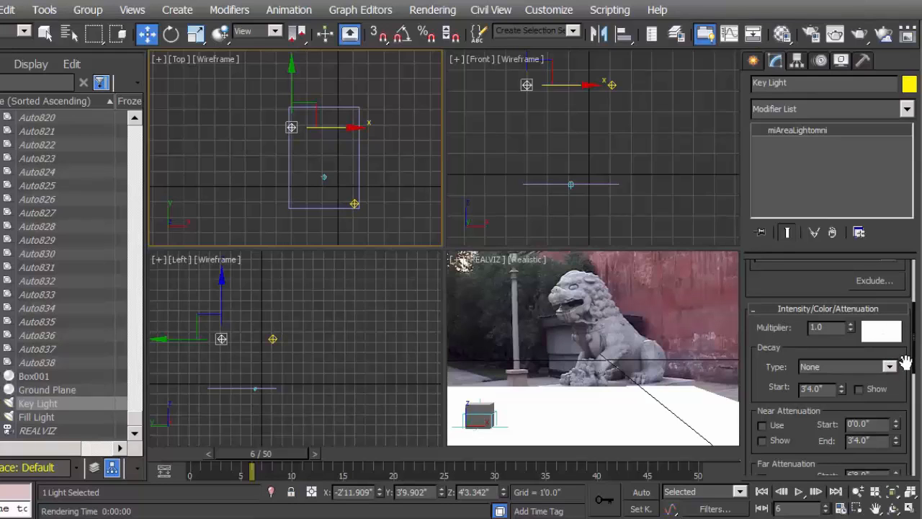
scroll(901, 360, up, 1)
click(884, 360)
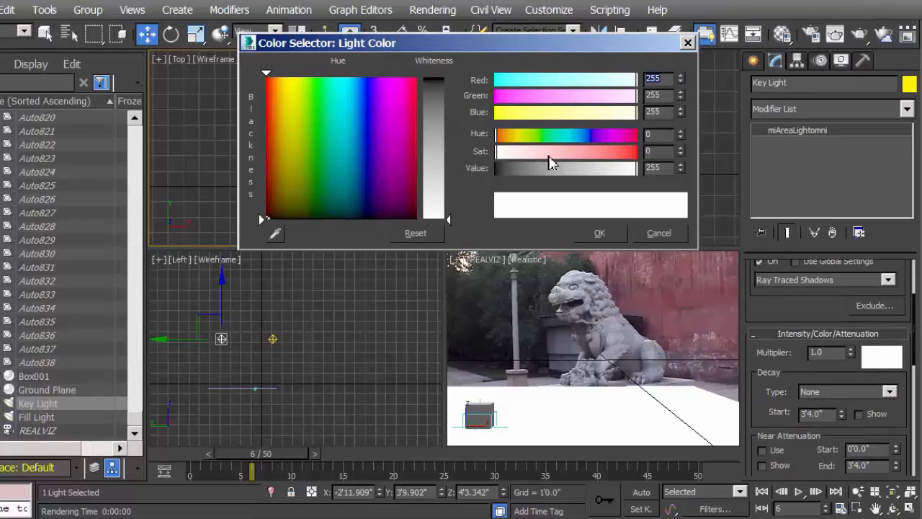
click(366, 84)
drag(367, 88, 368, 84)
drag(448, 218, 447, 170)
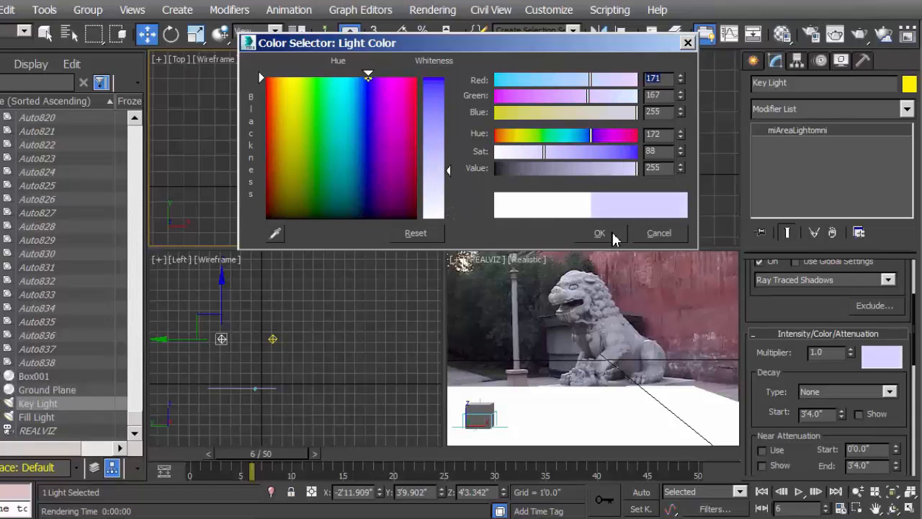
click(601, 233)
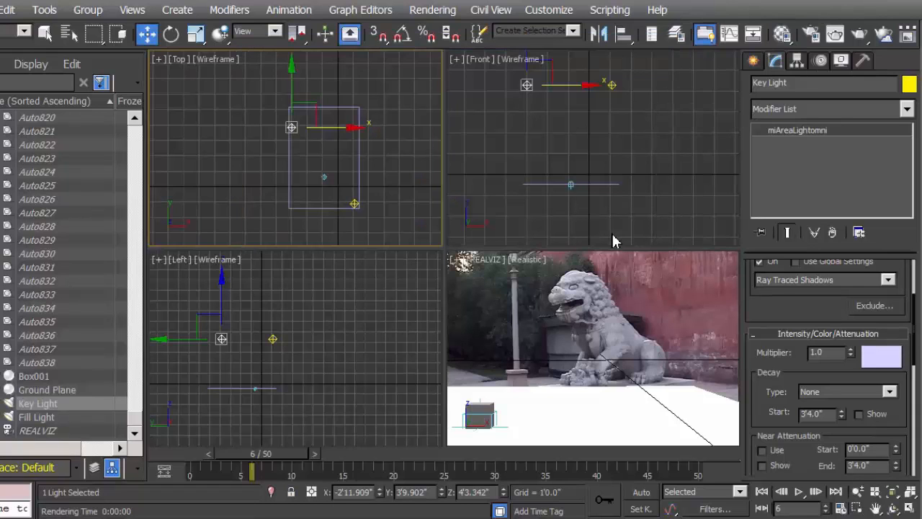
click(860, 36)
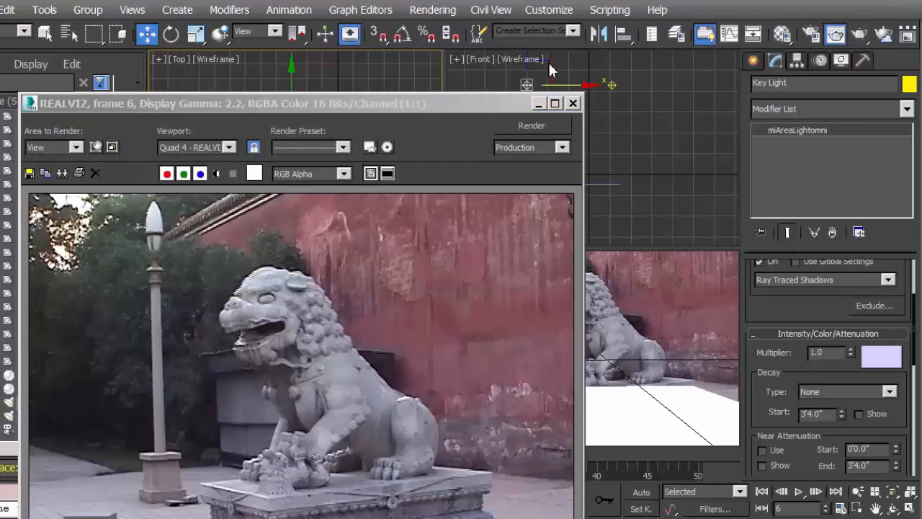
drag(480, 108, 461, 221)
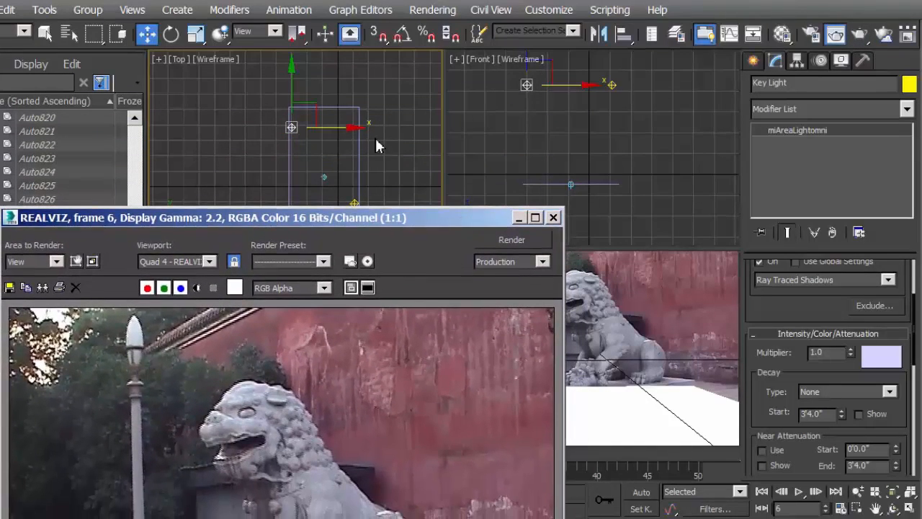
Deepen the Key Light's blue tint to RGB 120, 113, 255 and render the camera view again
click(402, 170)
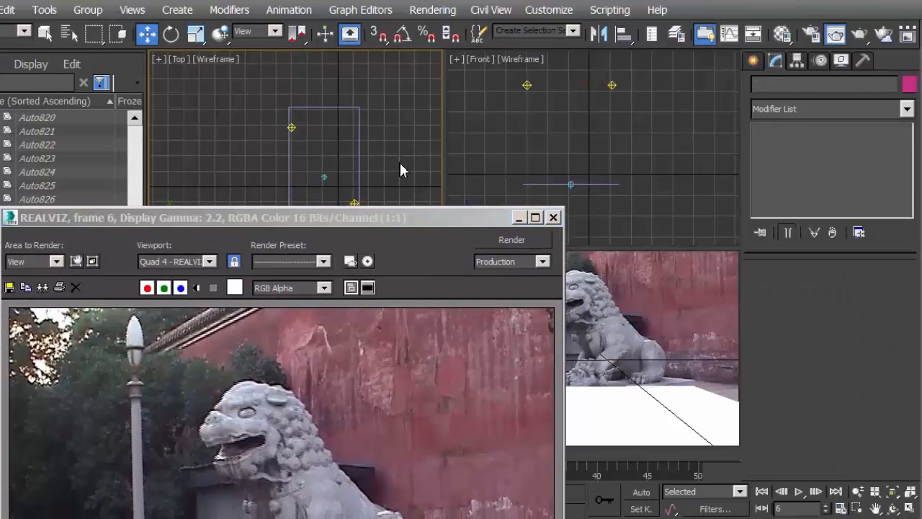
click(292, 127)
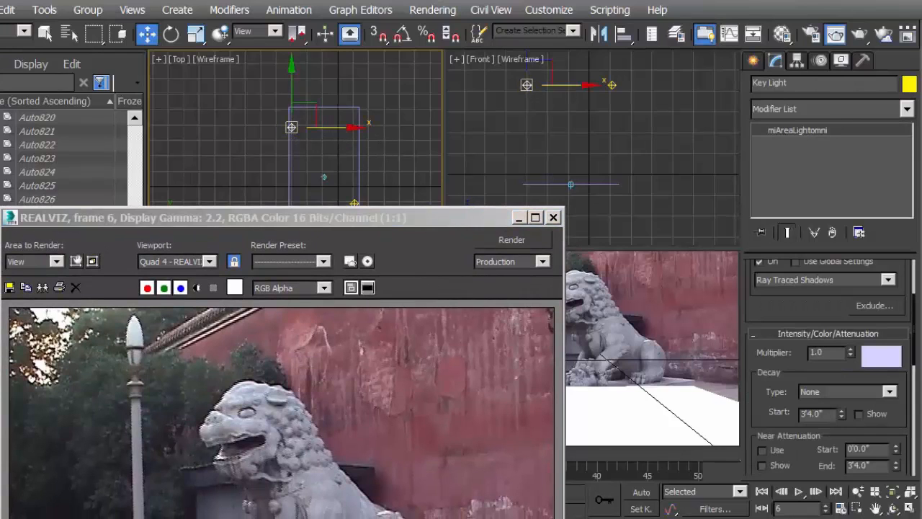
click(882, 356)
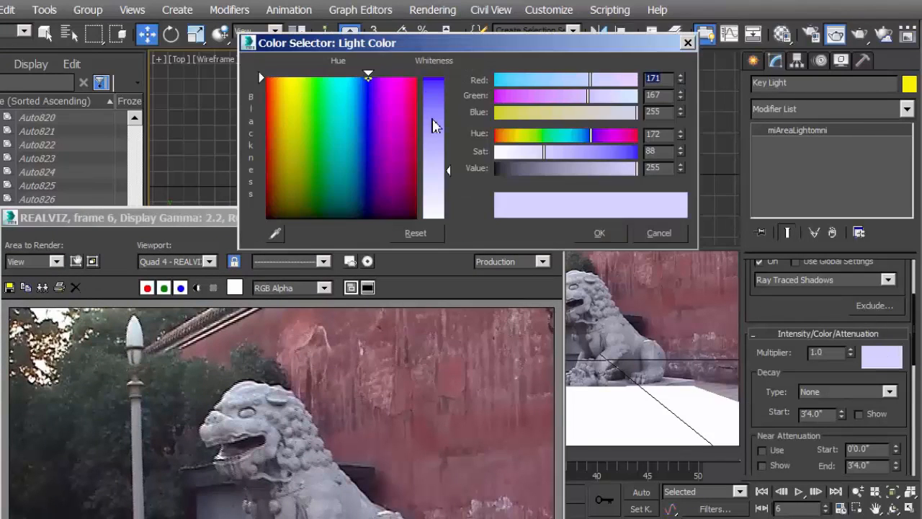
drag(452, 171, 450, 142)
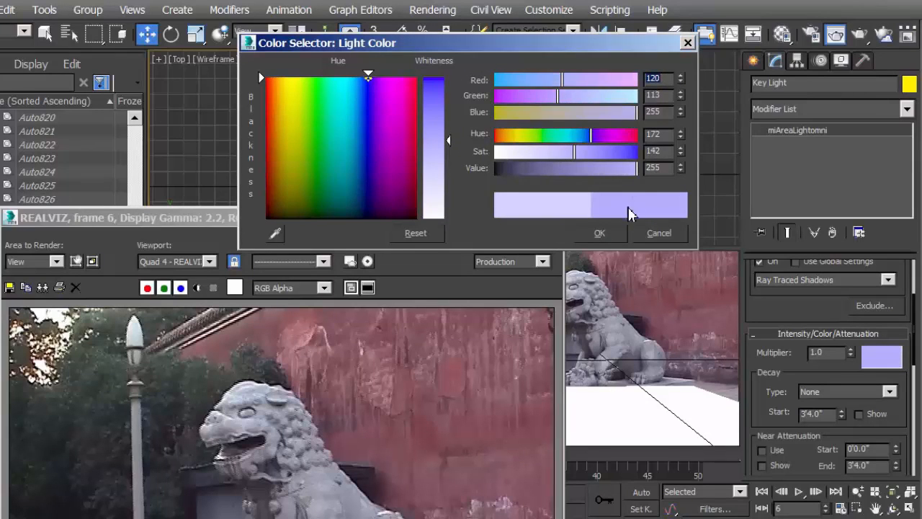
click(614, 234)
click(526, 240)
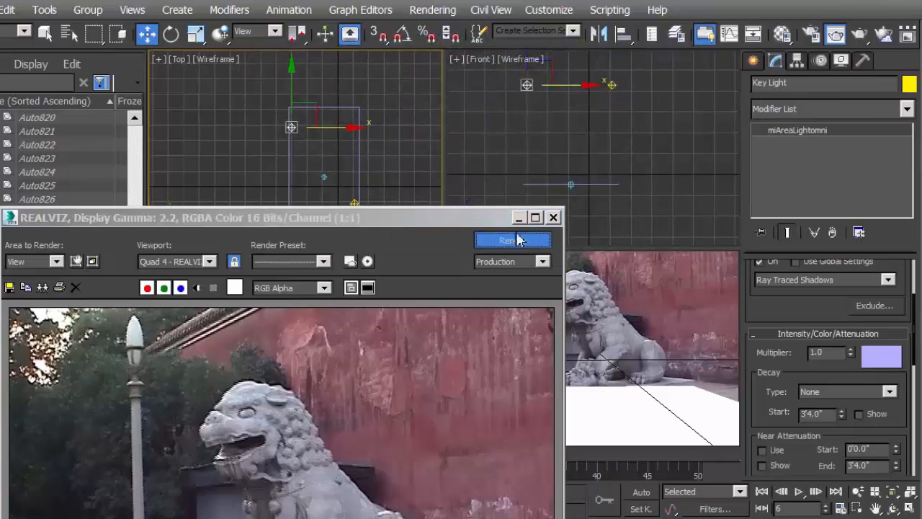
drag(488, 216, 527, 84)
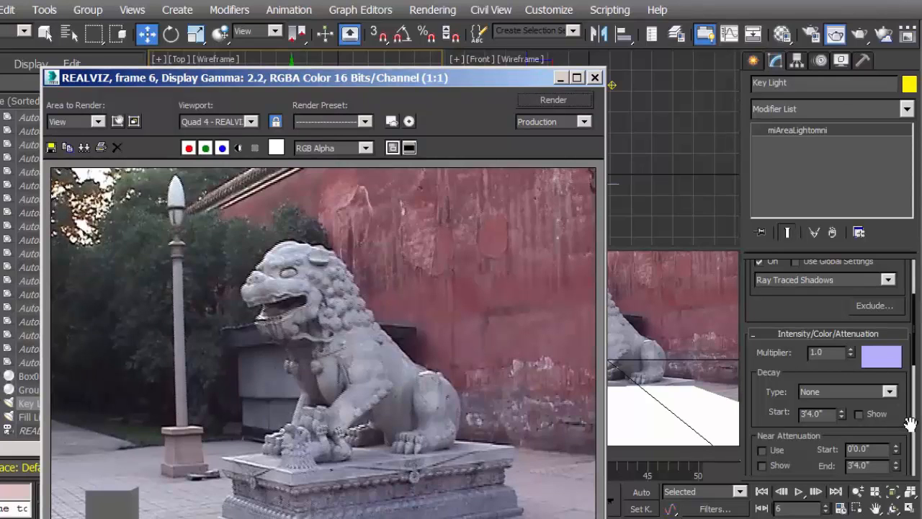
click(891, 363)
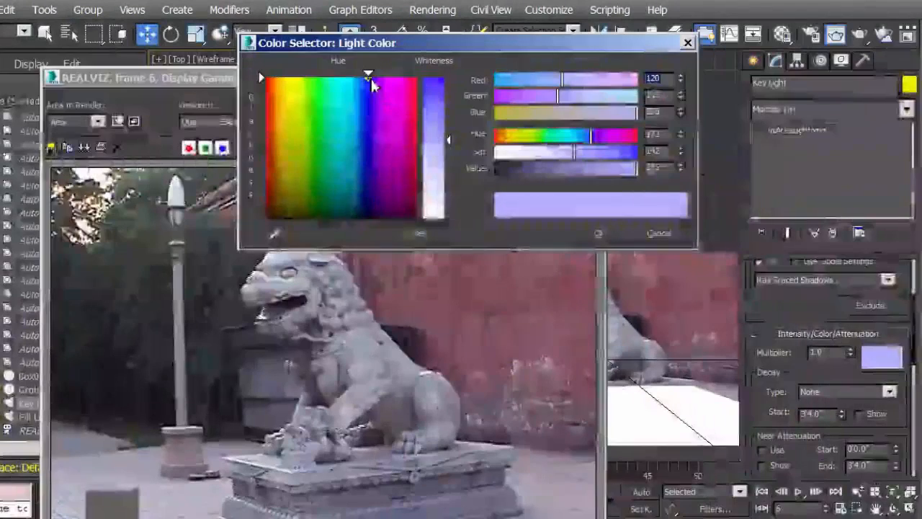
drag(369, 76, 374, 78)
click(660, 232)
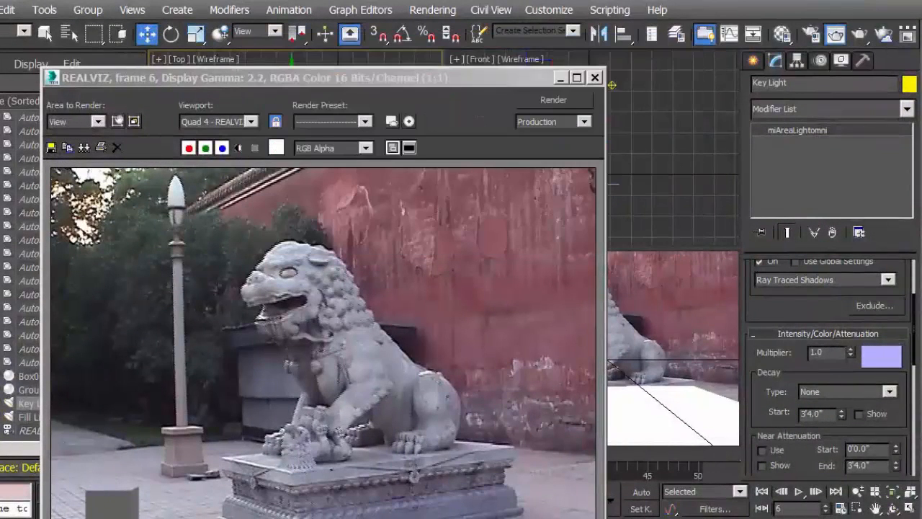
Make the Key Light affect its shadow color and check the box's shadow in a new render
drag(906, 403, 887, 180)
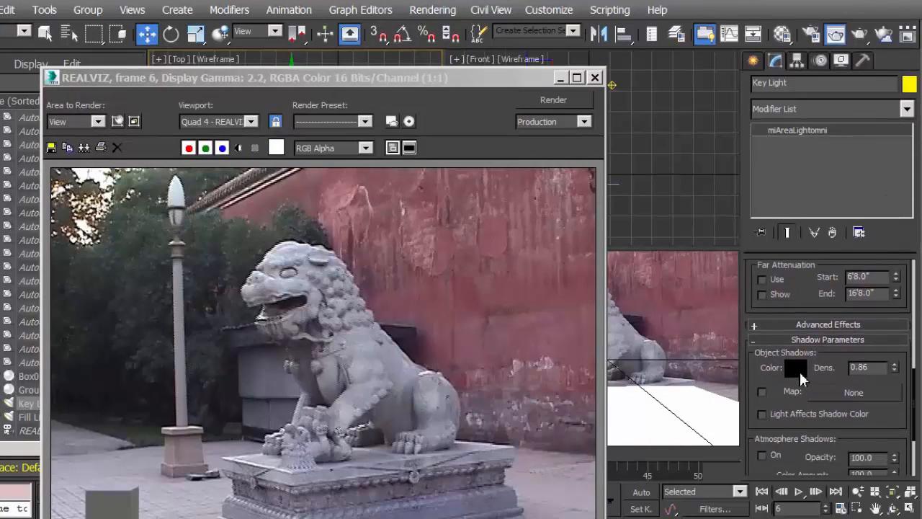
click(763, 415)
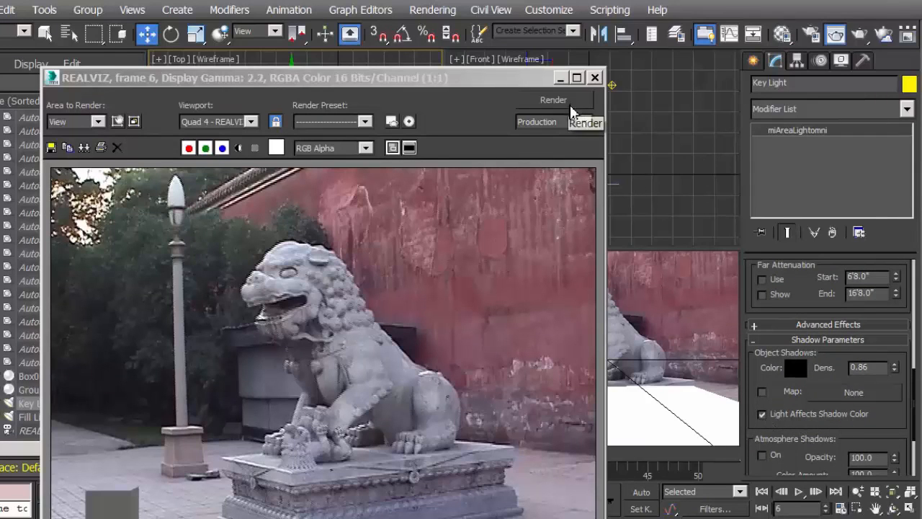
drag(546, 76, 550, 29)
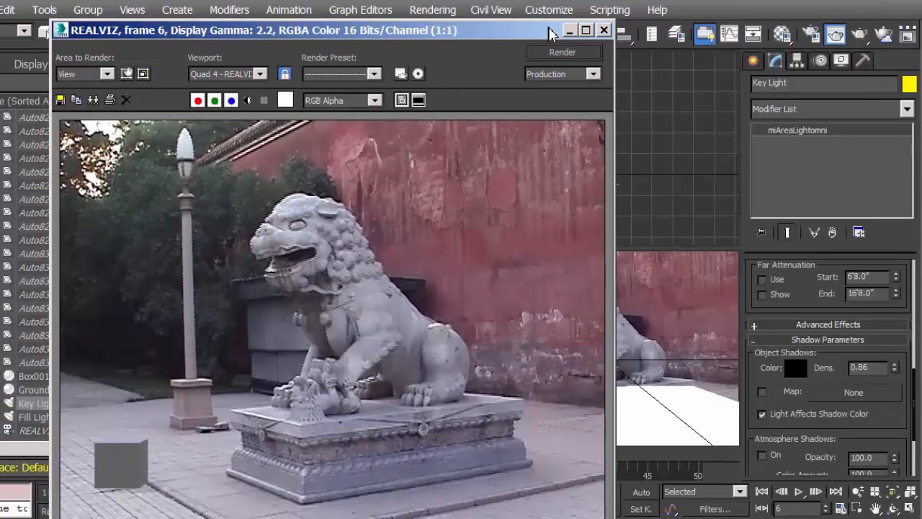
click(604, 31)
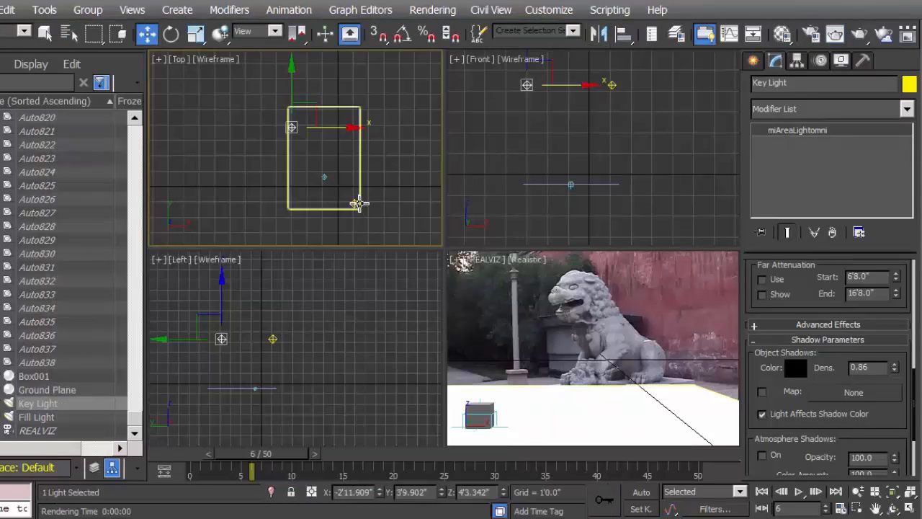
Enable Light Affects Shadow Color on the Fill Light, tint its color pale blue with RGB 186, 186, 255, and render the frame
click(358, 204)
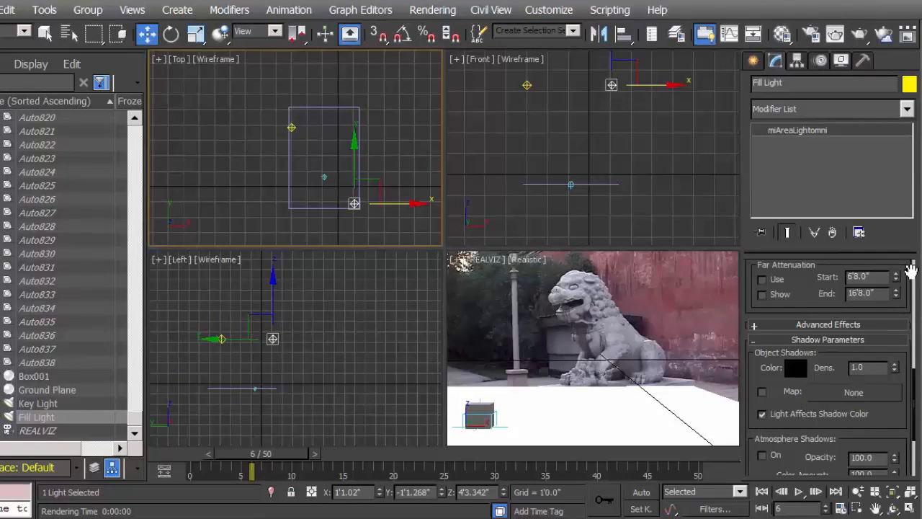
click(762, 415)
drag(908, 271, 913, 515)
click(884, 365)
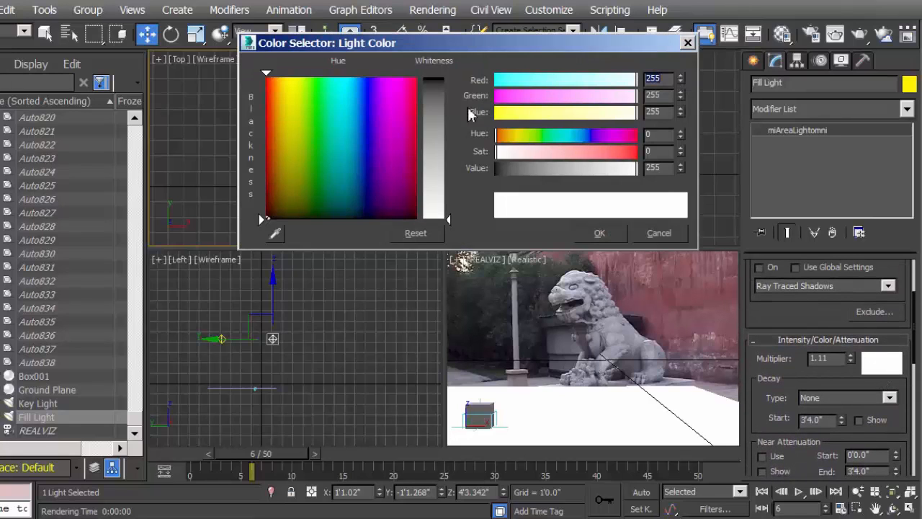
click(368, 74)
mouse_move(452, 221)
mouse_down()
mouse_move(449, 127)
mouse_move(449, 183)
mouse_up()
click(602, 235)
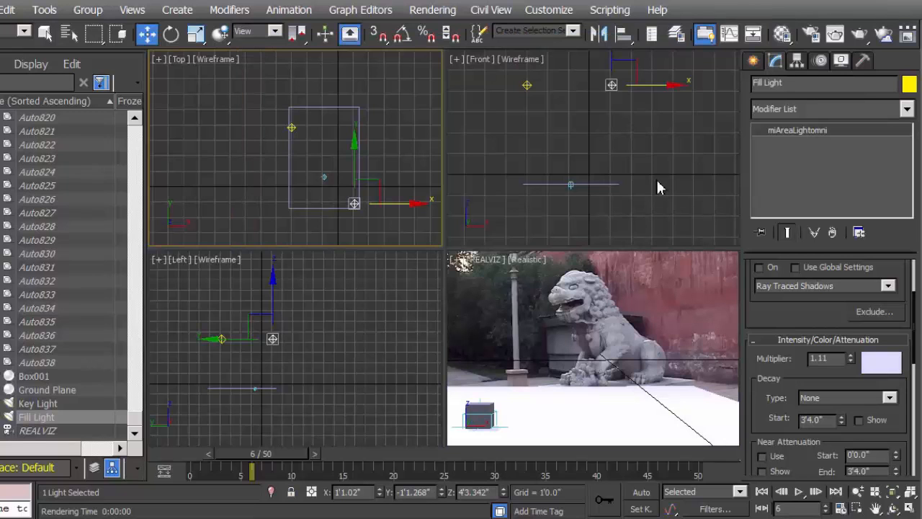
click(860, 38)
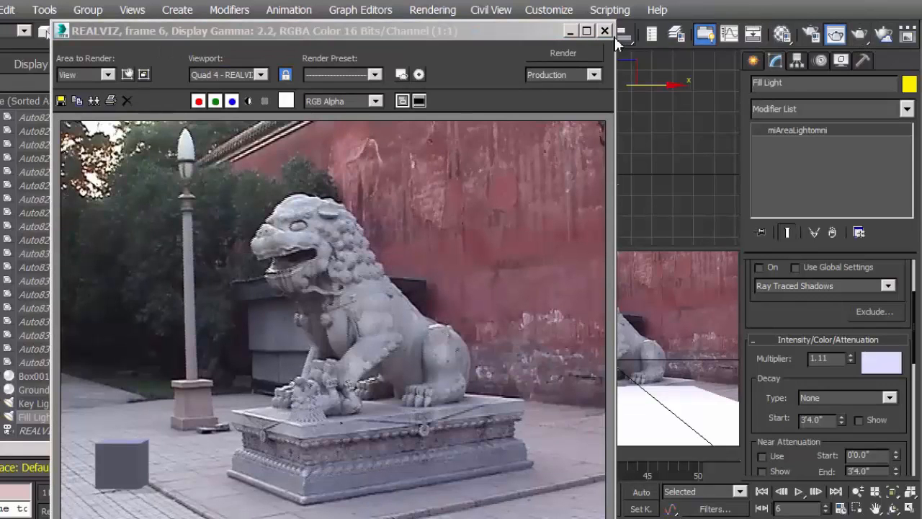
Make the Fill Light's blue tint slightly paler and render the camera view again
click(882, 363)
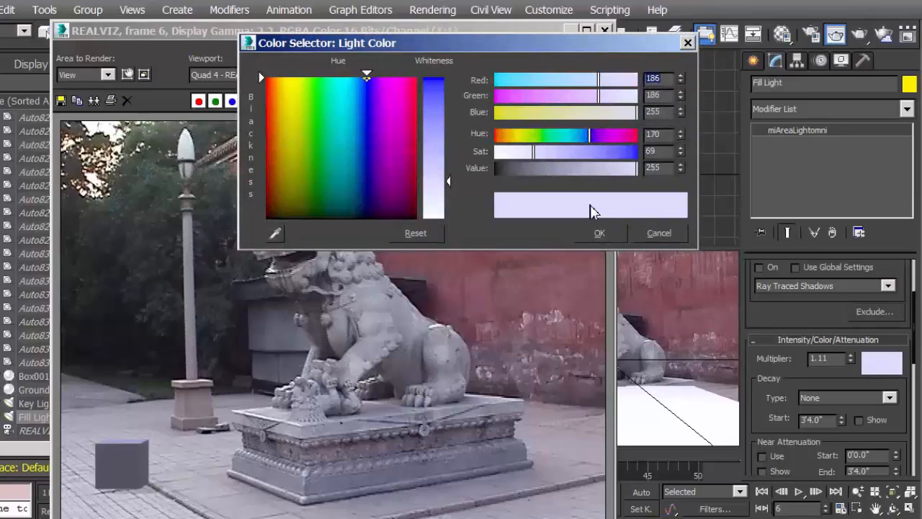
drag(451, 180, 448, 194)
click(600, 233)
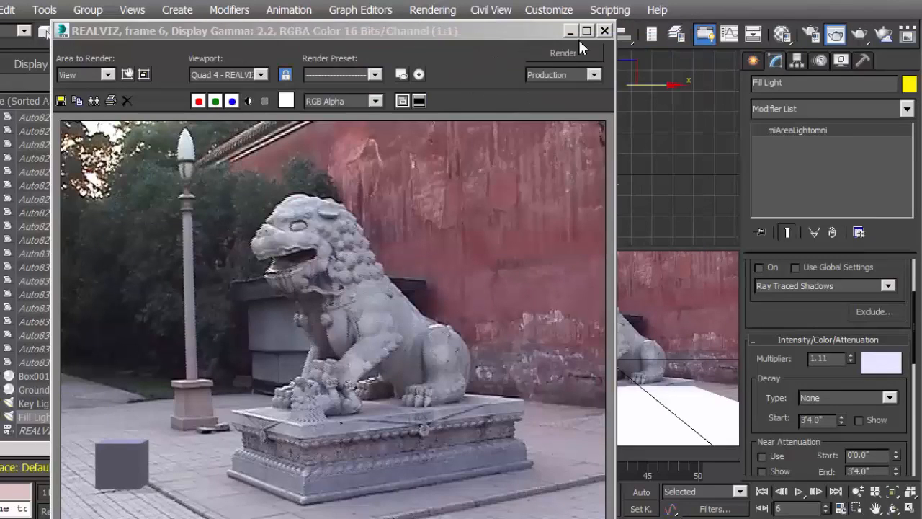
click(563, 53)
Raise the Fill Light's intensity multiplier to 1.948 and render the frame to check the box's brightness
drag(852, 358, 855, 346)
drag(514, 29, 342, 390)
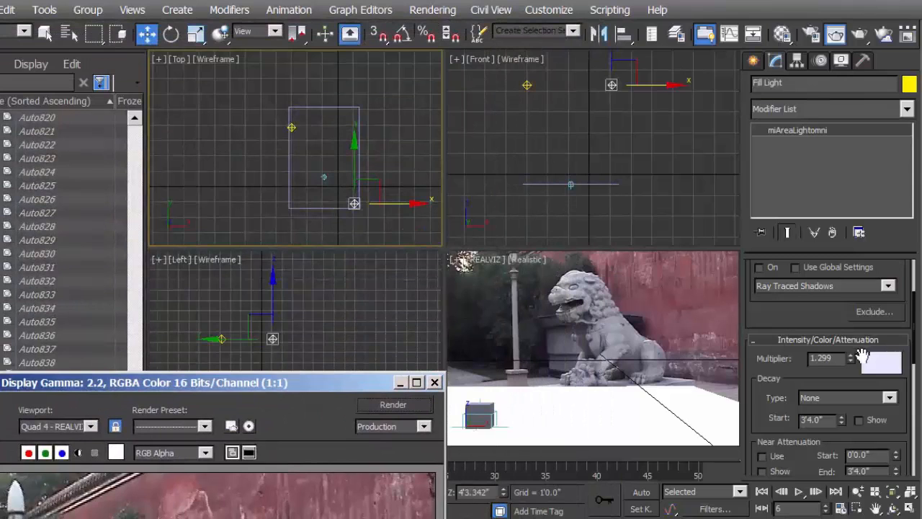
drag(853, 362, 854, 325)
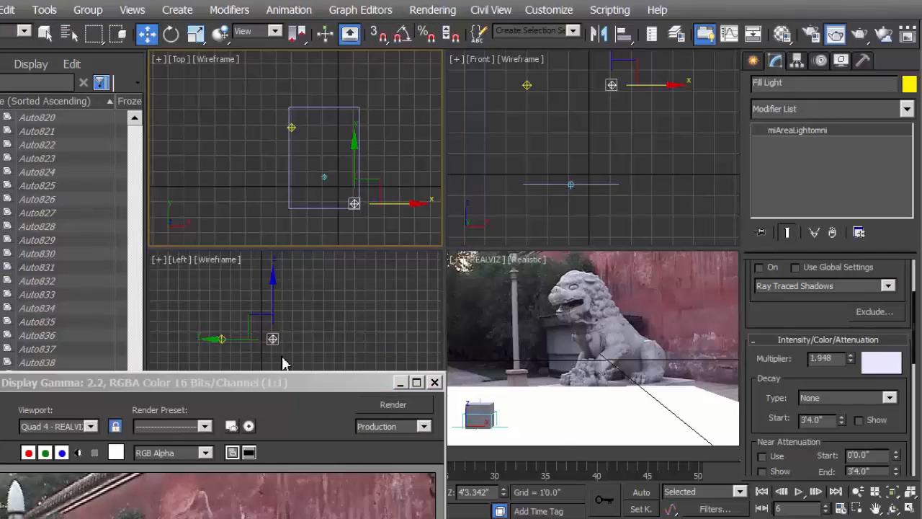
drag(297, 386, 517, 50)
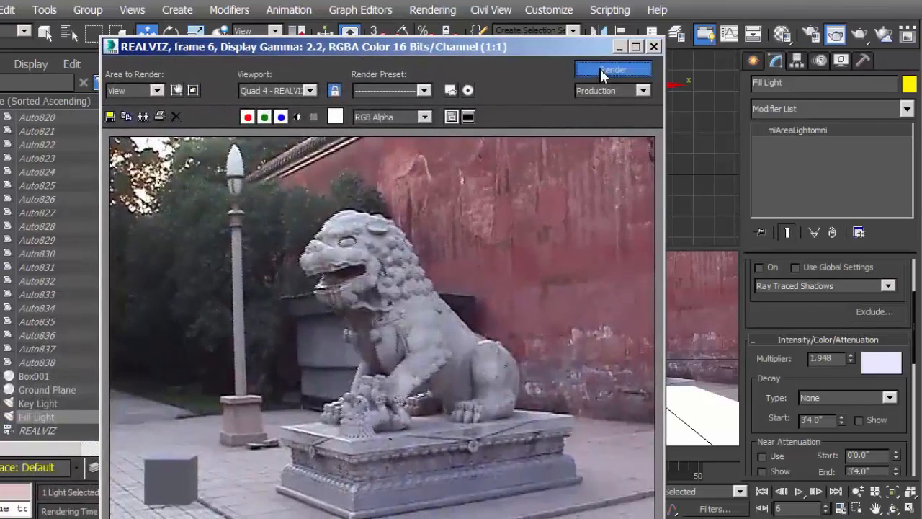
click(600, 68)
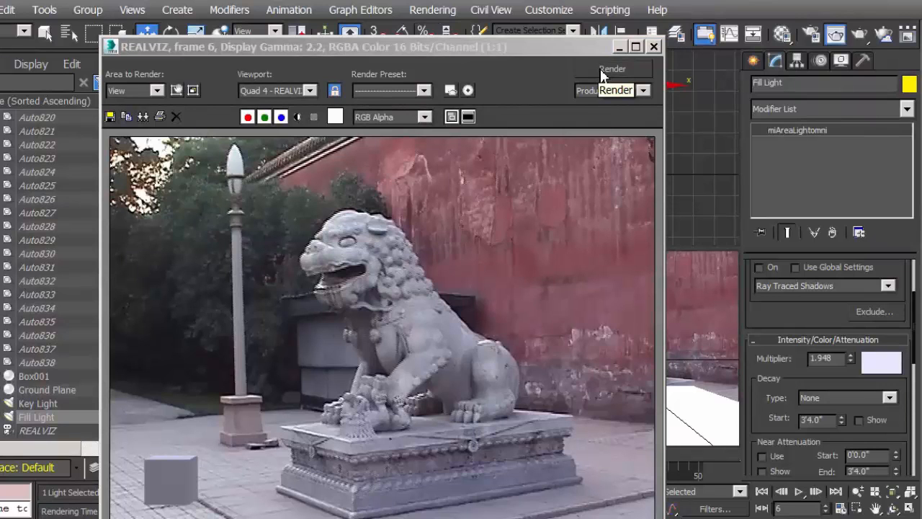
Move the Fill Light in the Top view to about X 0'1.136", Y -1'3.44" and check the box in a new render
drag(570, 51, 350, 398)
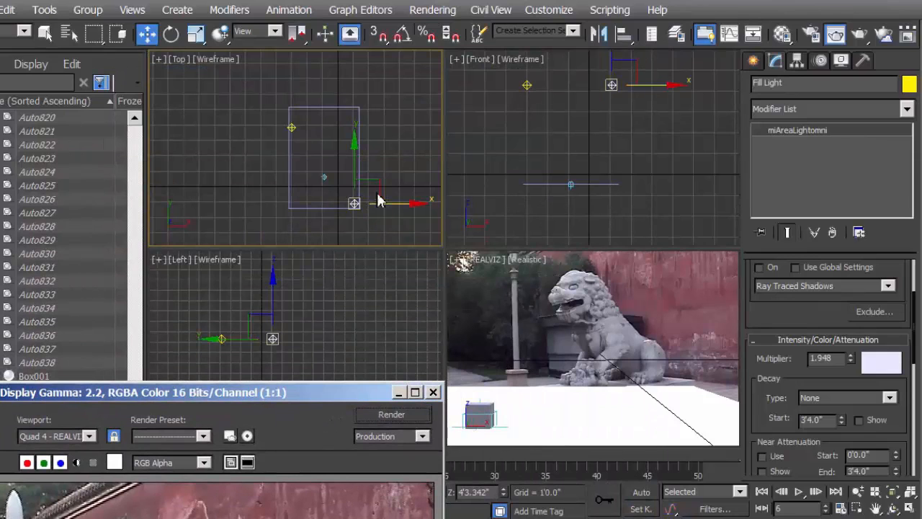
drag(371, 190, 365, 192)
drag(345, 393, 493, 4)
click(543, 22)
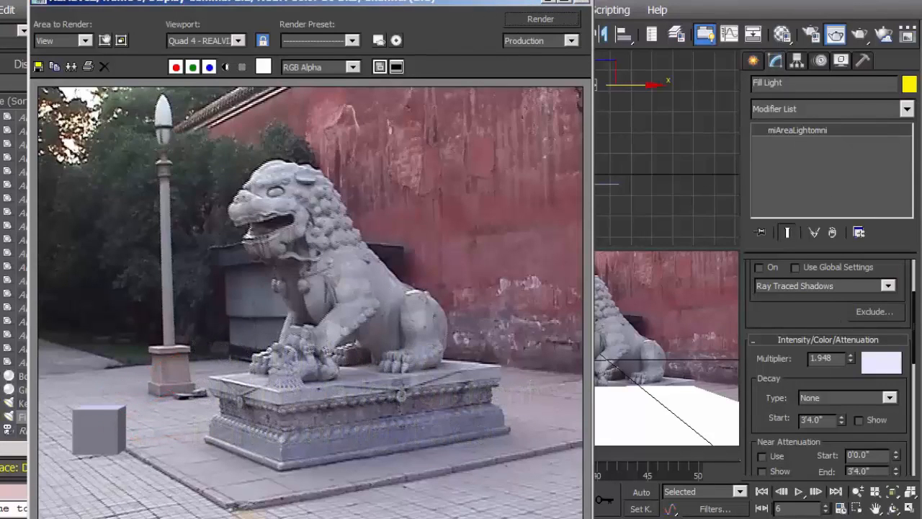
click(584, 3)
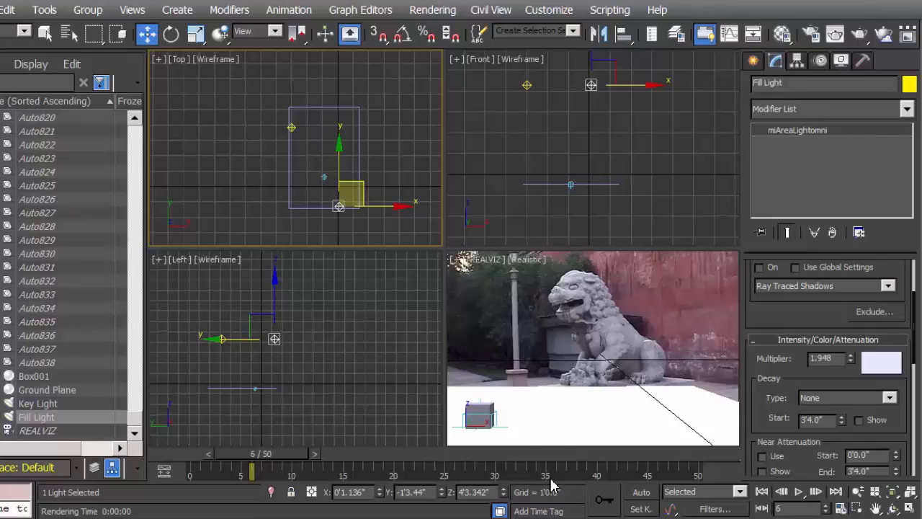
Go to frame 0 and render the camera view to check how the box sits in the footage
drag(268, 461, 180, 467)
key(w)
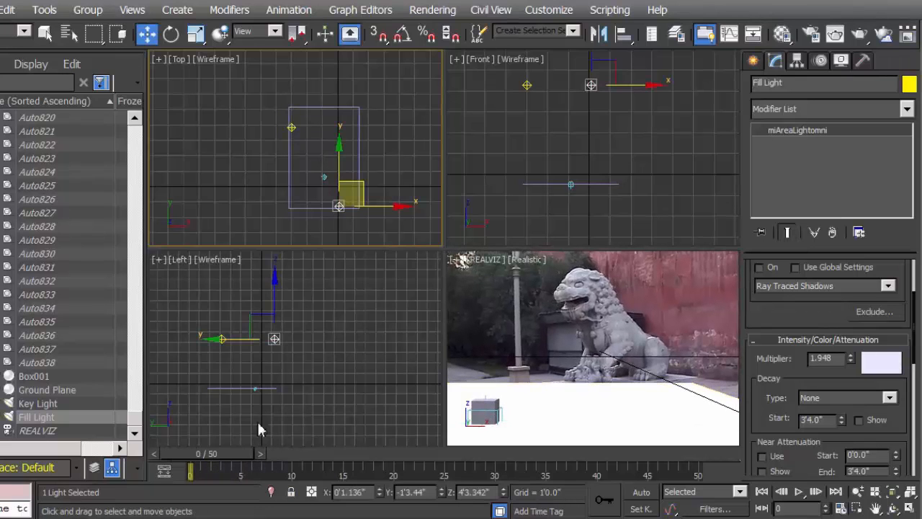
click(860, 37)
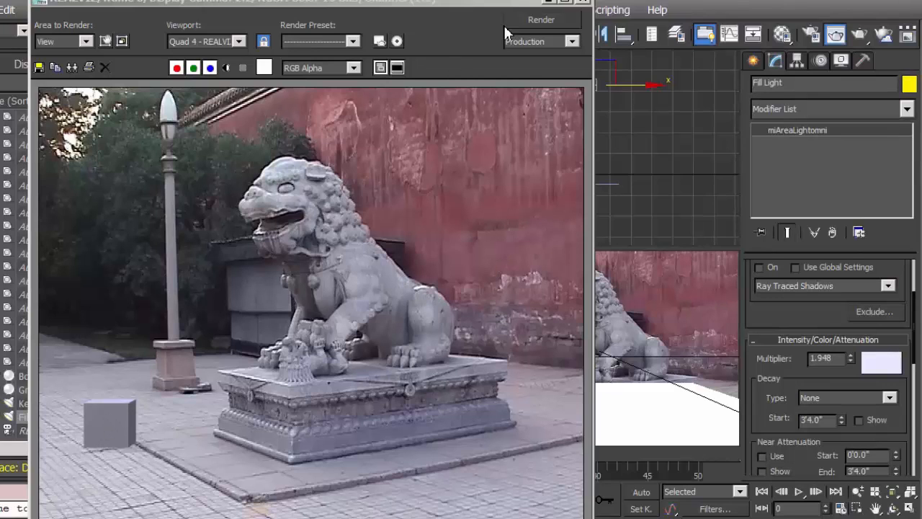
click(583, 4)
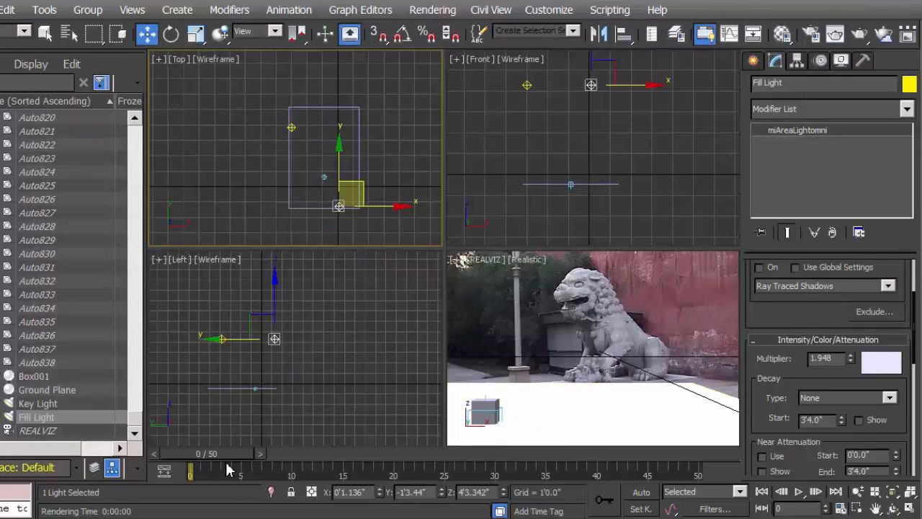
Go to frame 25, maximize the REALVIZ camera view and render that frame to check the box's integration
drag(220, 462, 459, 467)
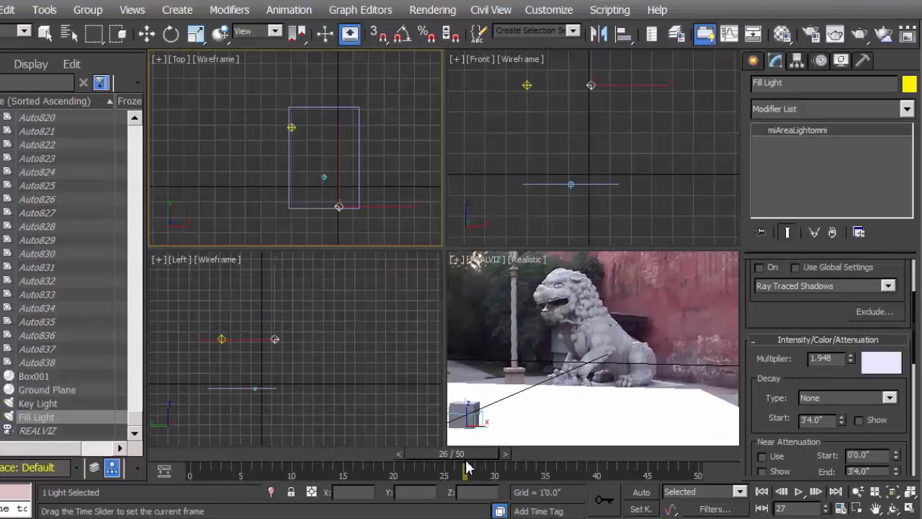
key(w)
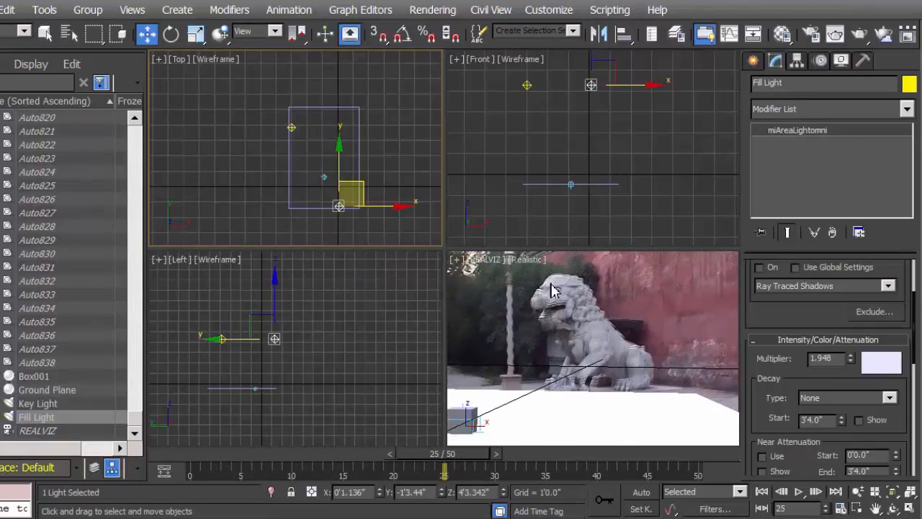
click(910, 509)
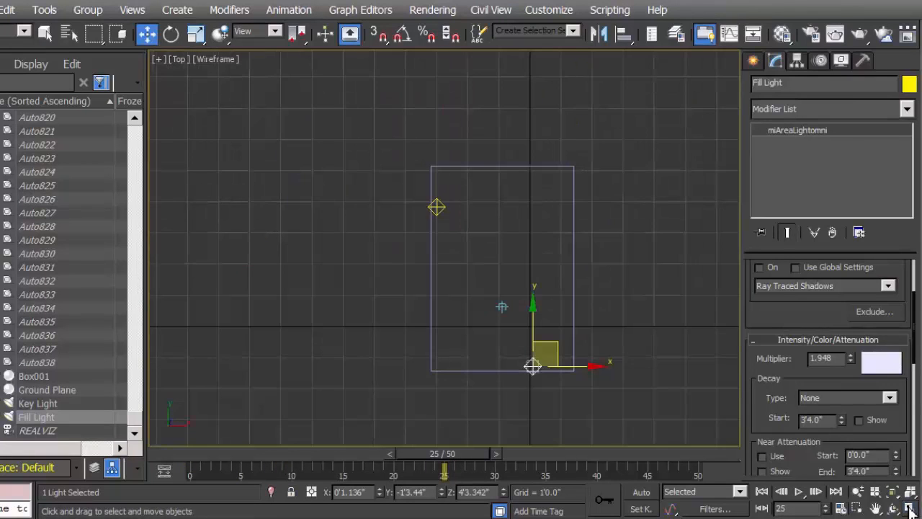
click(910, 509)
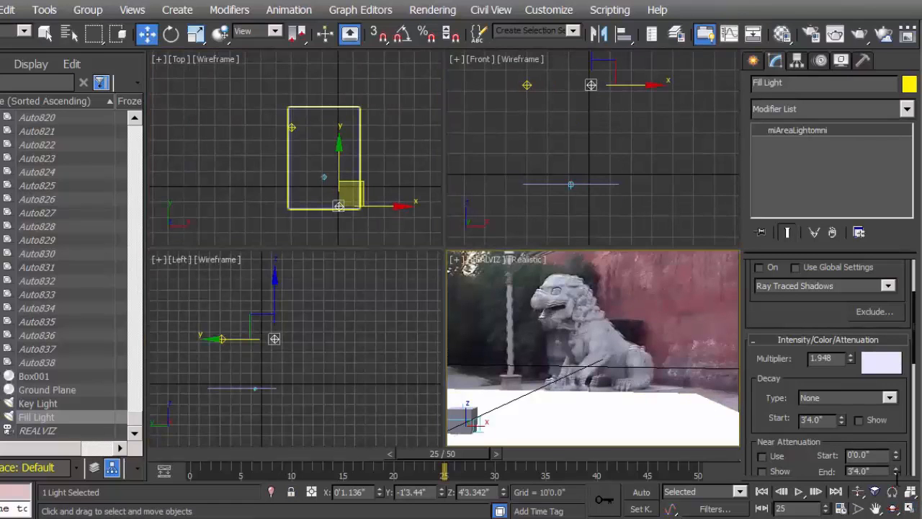
click(910, 509)
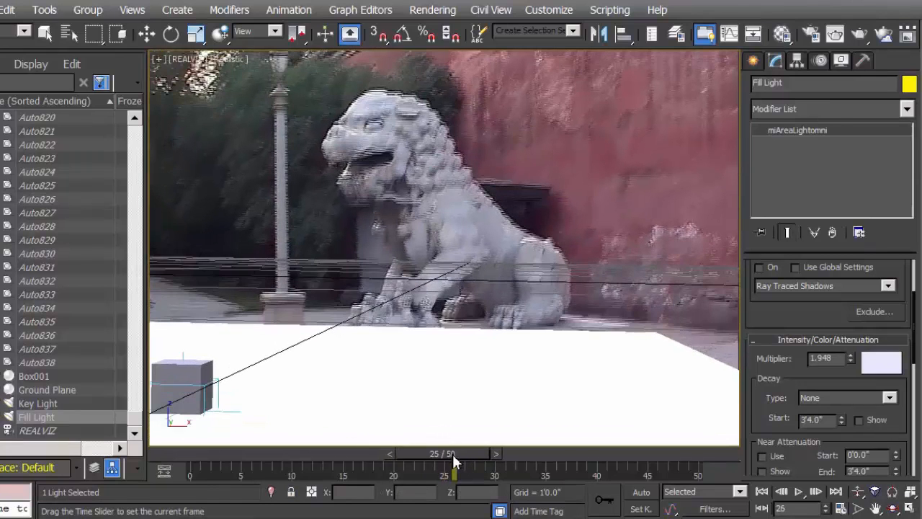
key(w)
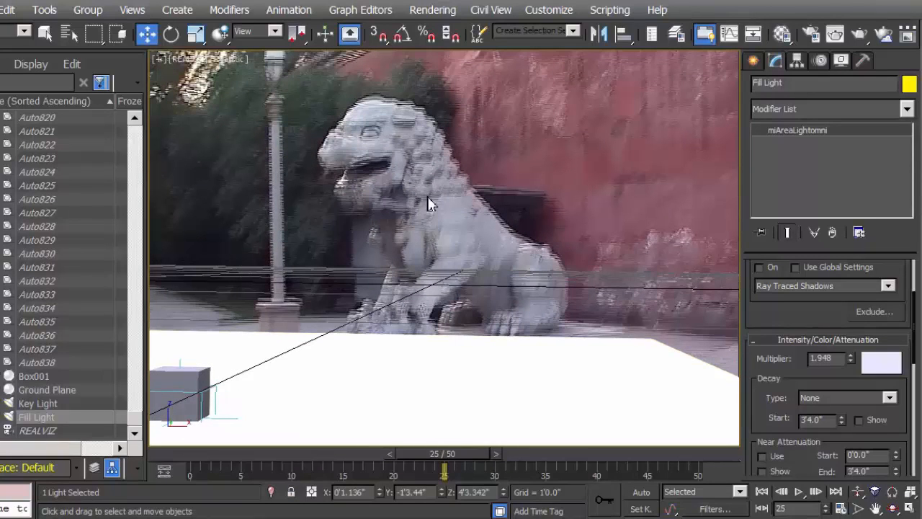
click(860, 35)
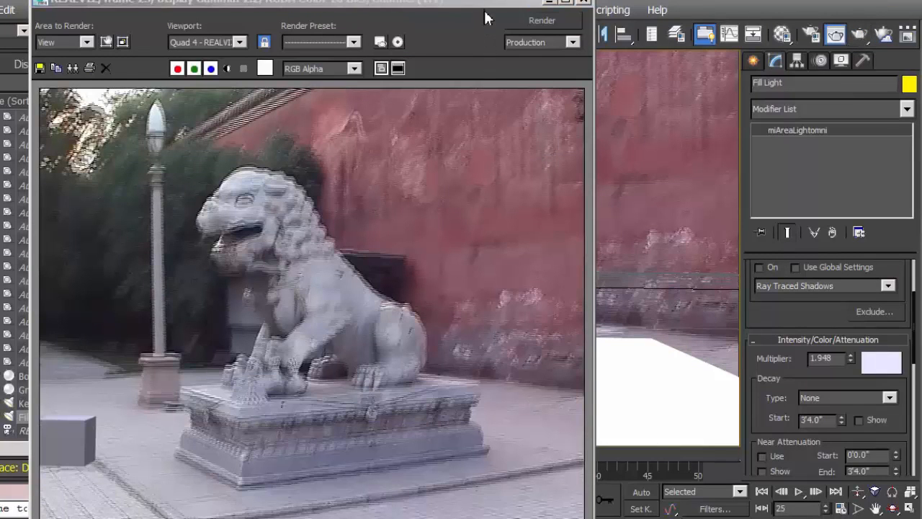
Close the render and switch Box001's motion blur from None to Image in its object properties
drag(488, 13, 540, 2)
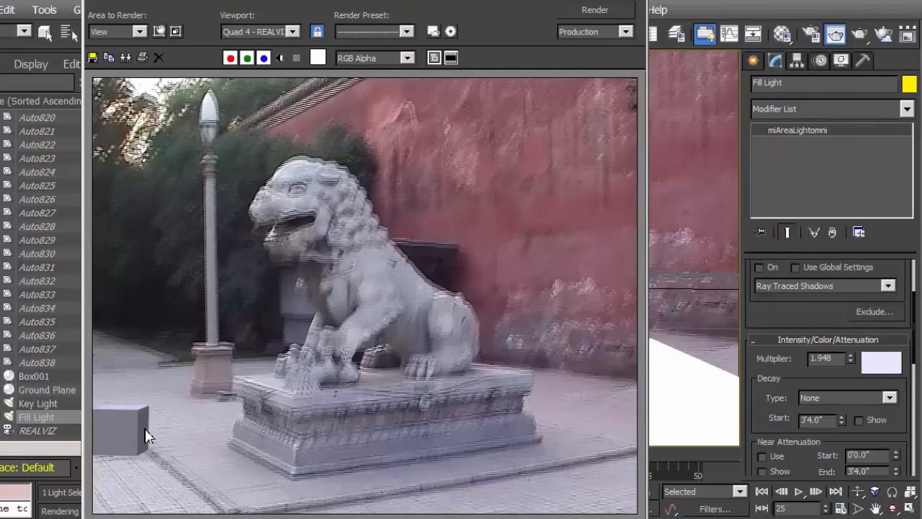
click(634, 4)
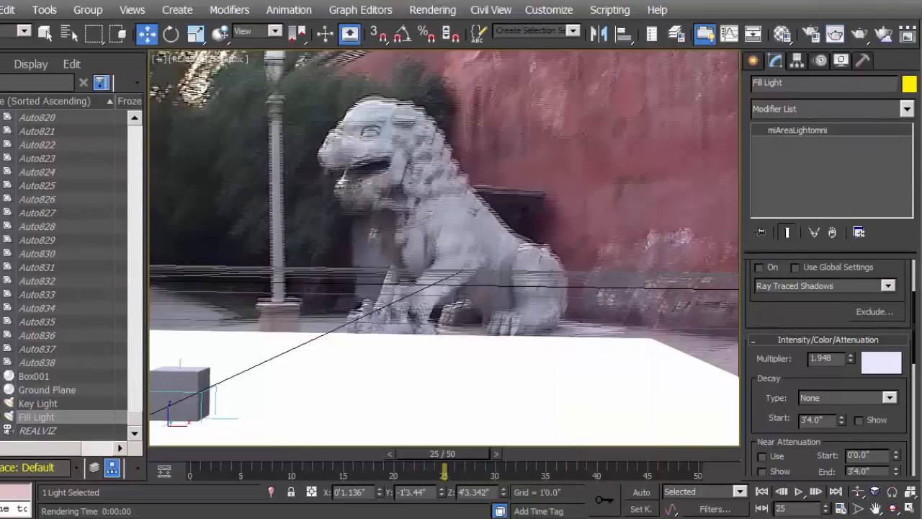
click(200, 387)
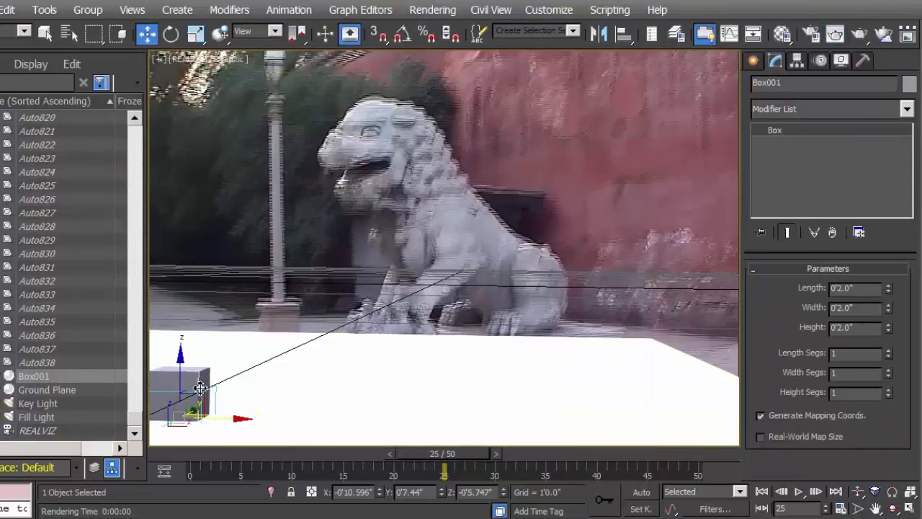
right_click(200, 388)
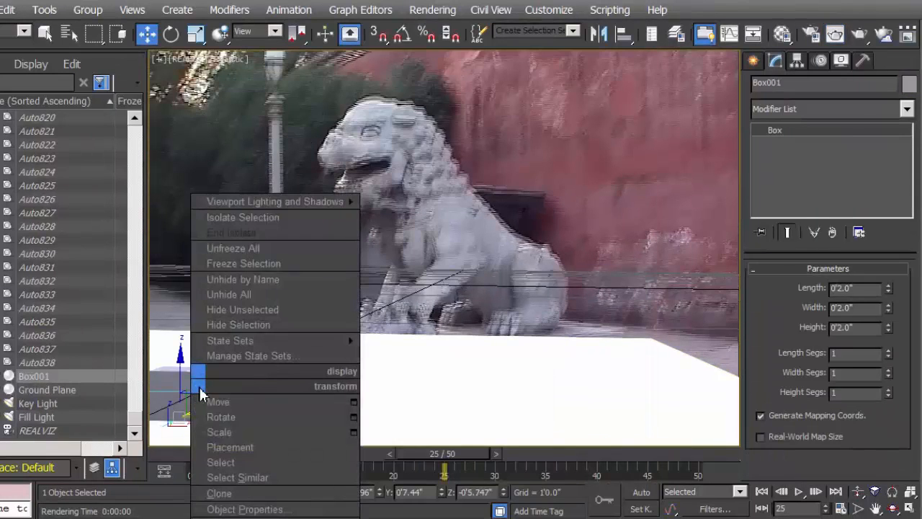
click(245, 509)
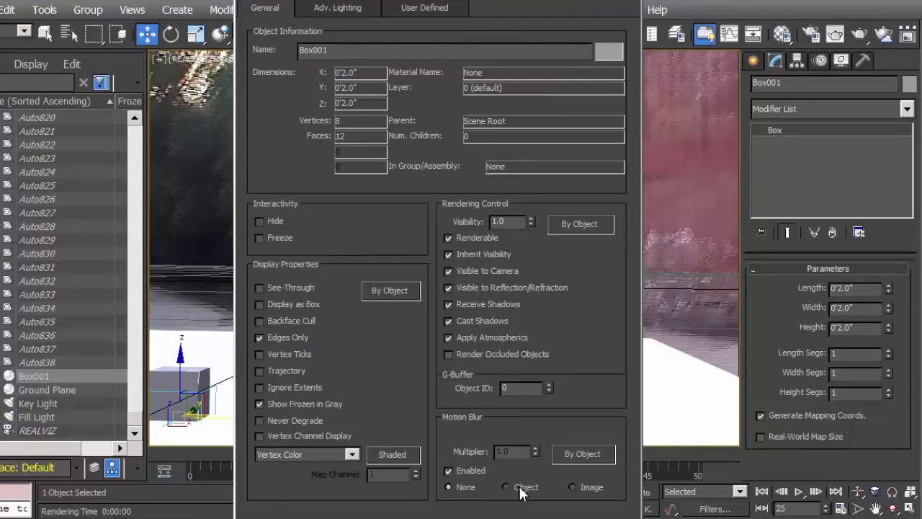
click(575, 488)
key(Return)
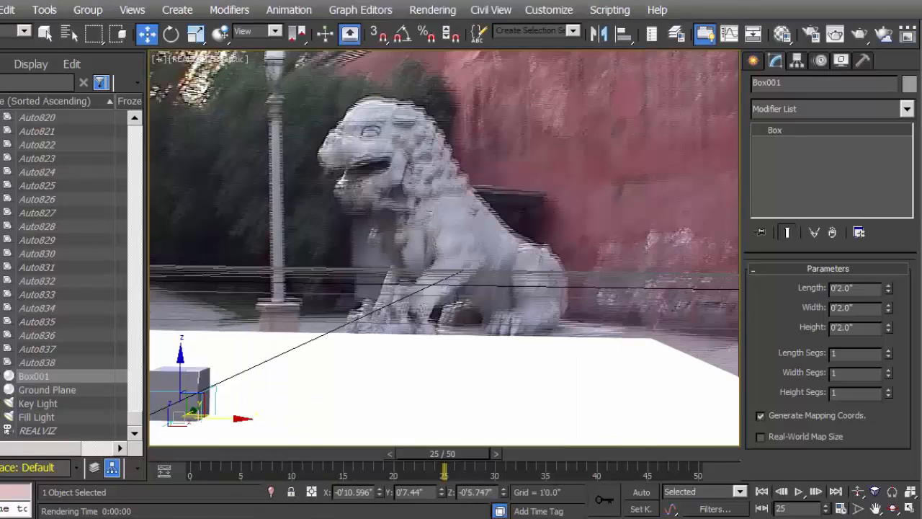
Render frame 25 to check the motion blur on the box's edges against the footage
click(860, 34)
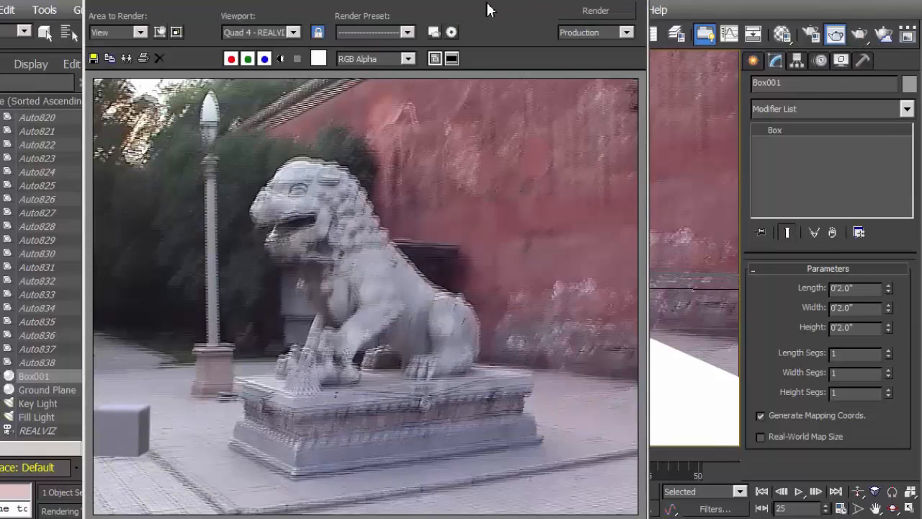
drag(488, 9, 540, 8)
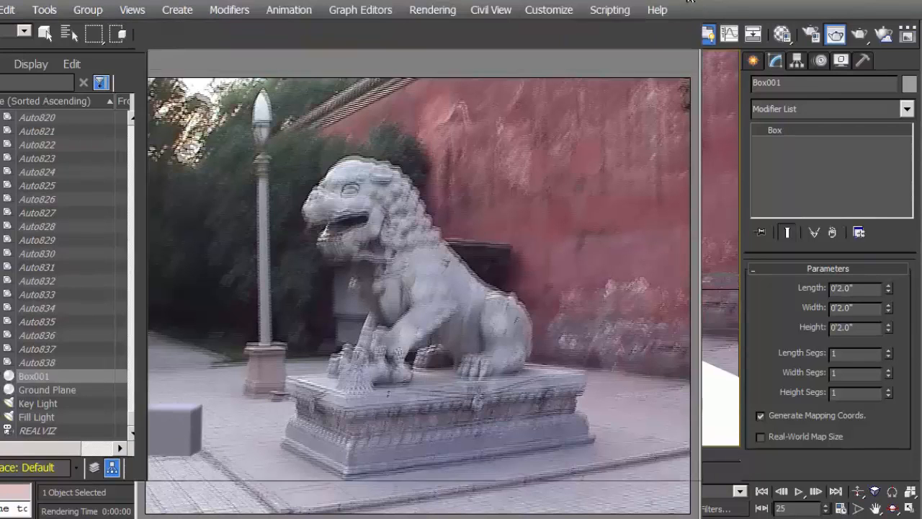
click(689, 2)
Try a motion blur multiplier of 0.5 on the box and render frame 25 to check it
right_click(189, 373)
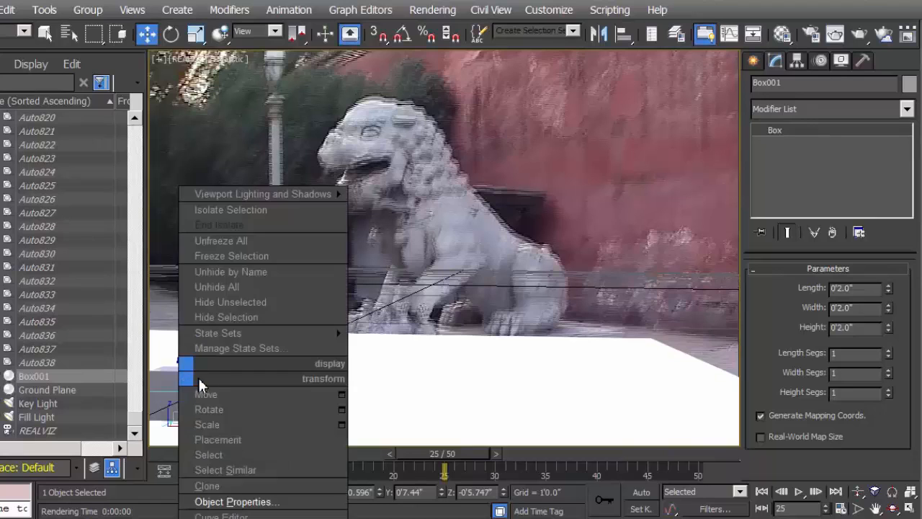
click(232, 501)
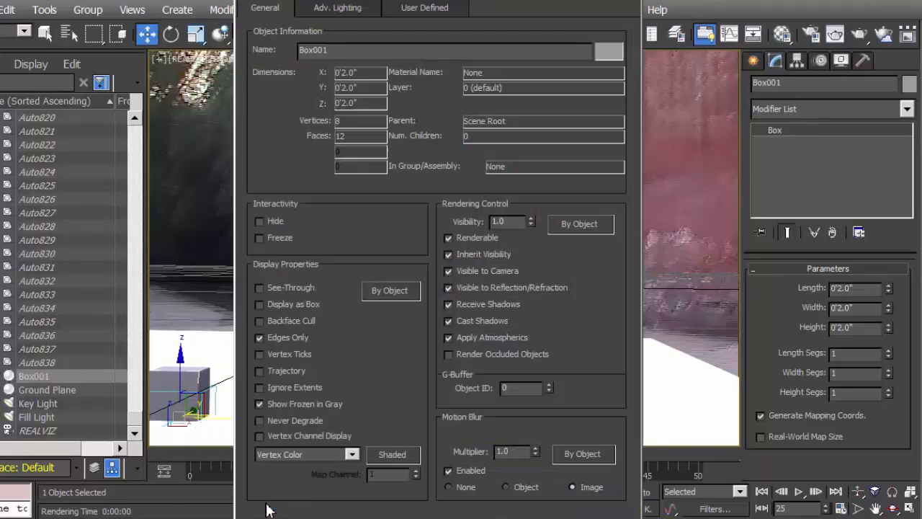
click(535, 454)
click(535, 453)
click(536, 454)
click(536, 454)
click(536, 453)
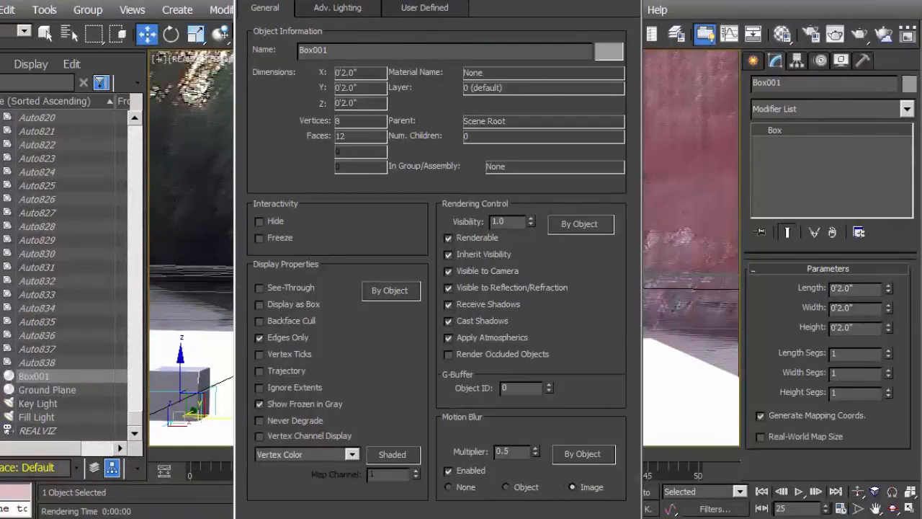
key(Return)
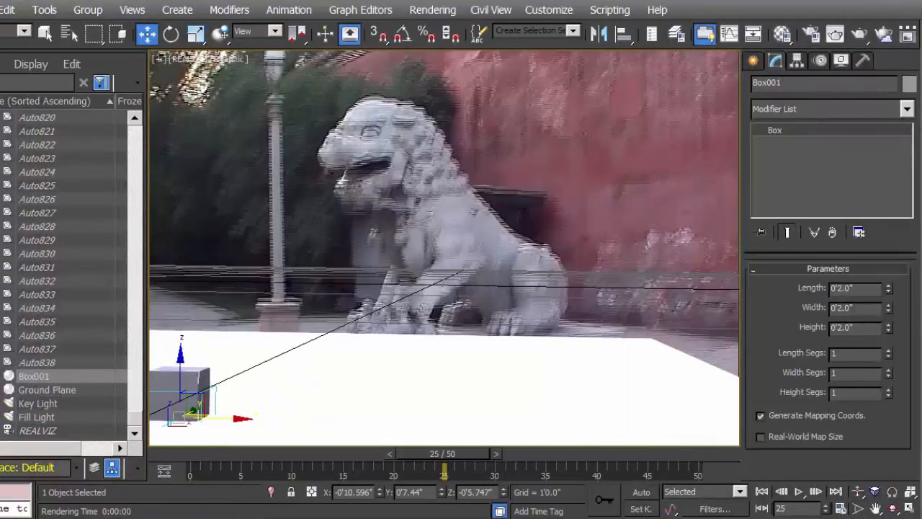
click(783, 35)
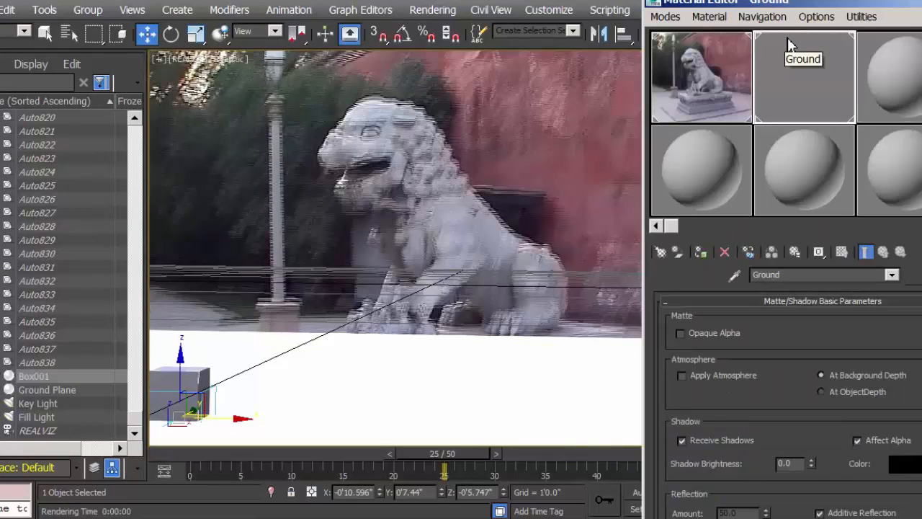
key(m)
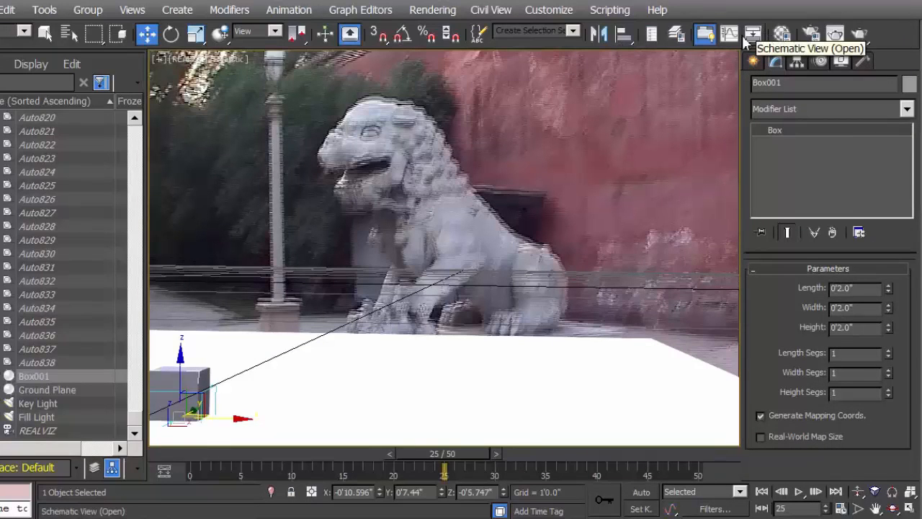
click(861, 36)
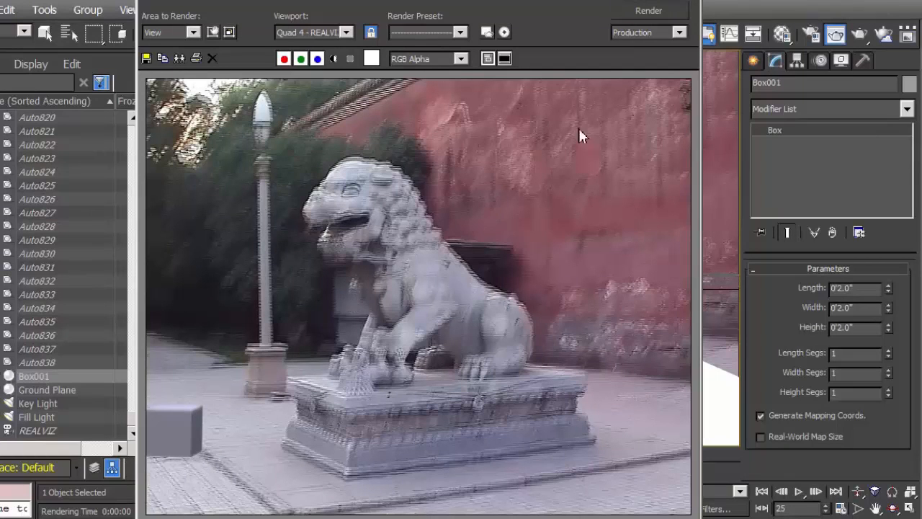
click(695, 2)
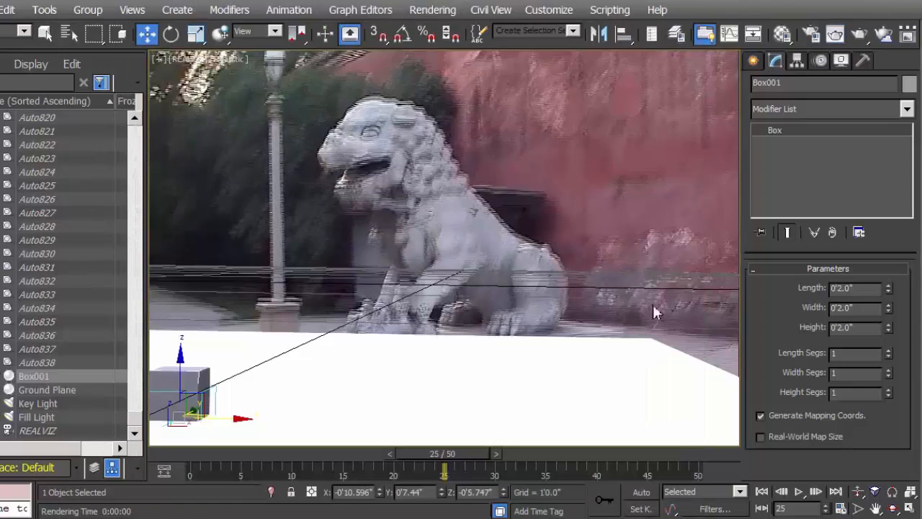
Raise the box's motion blur multiplier to 0.7 and render frame 25 to compare it with the footage
right_click(200, 389)
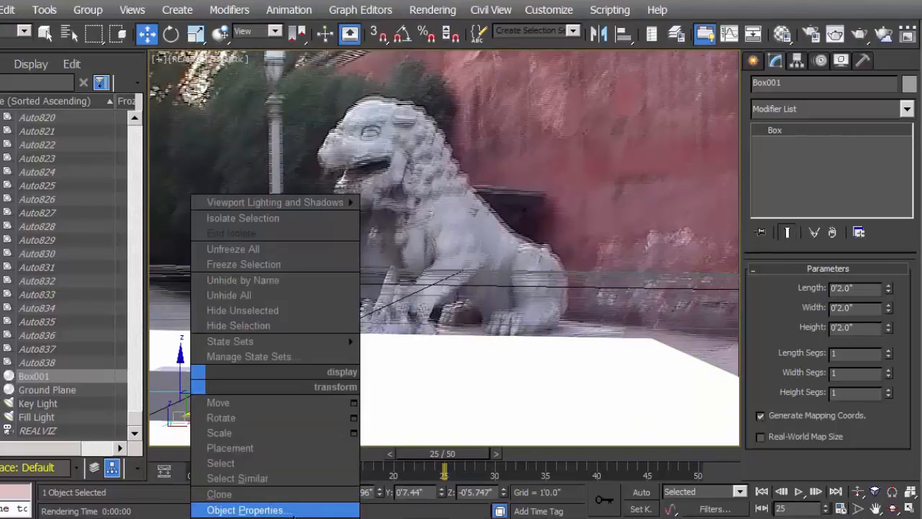
click(291, 510)
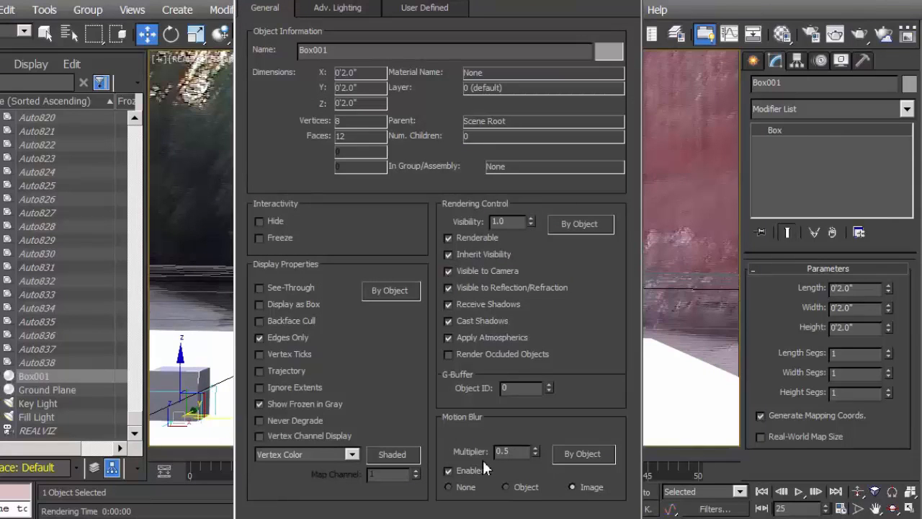
drag(539, 446, 538, 449)
click(567, 505)
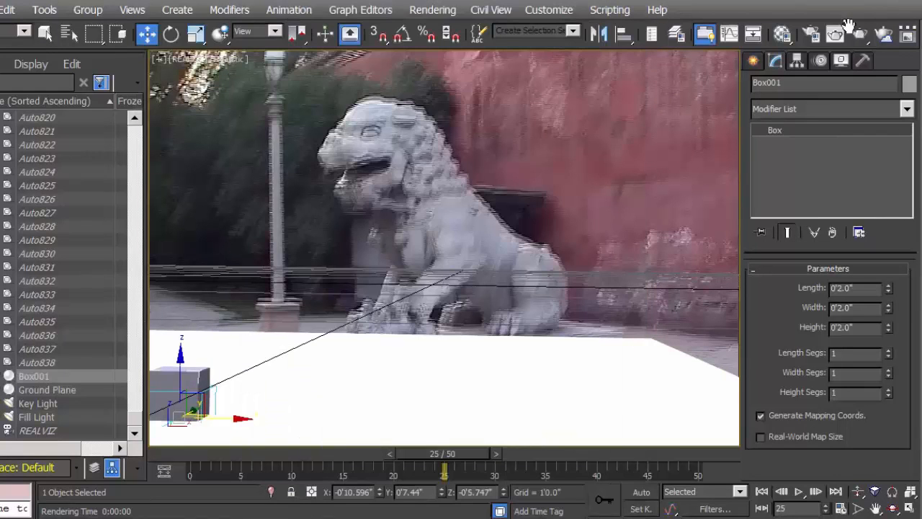
click(862, 35)
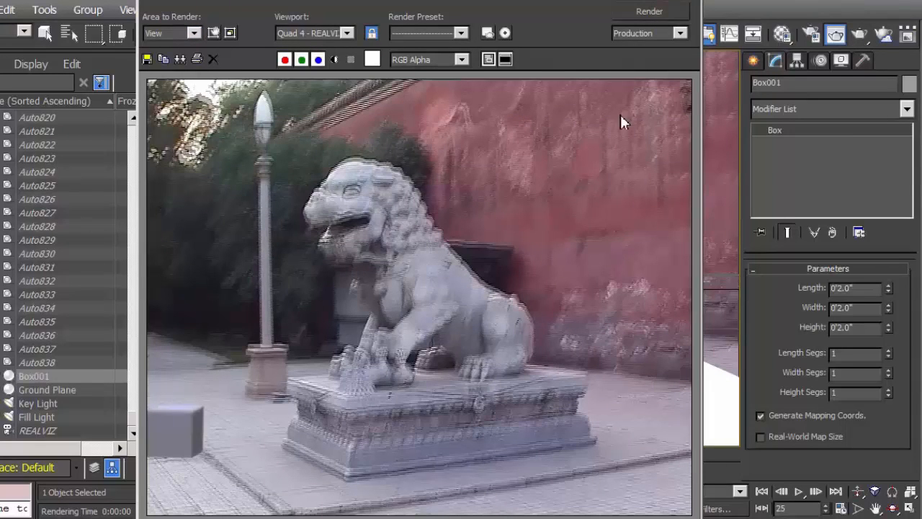
drag(628, 516, 627, 456)
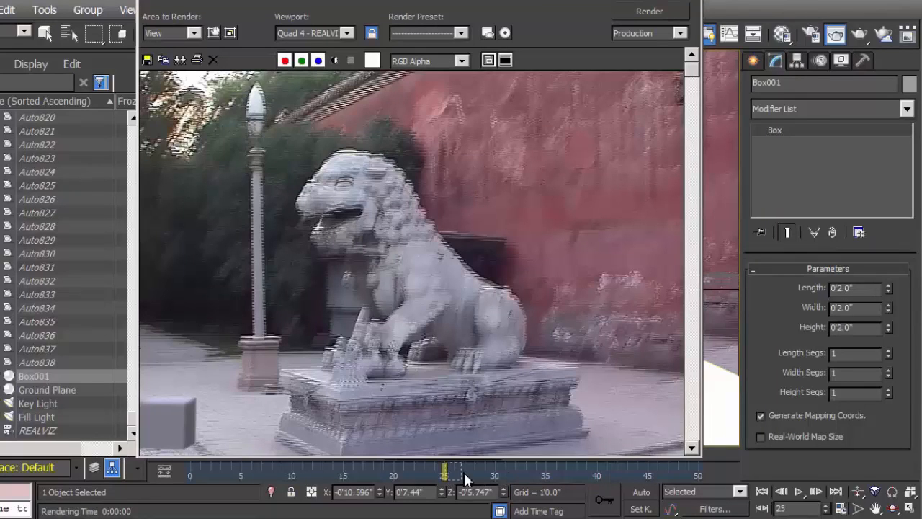
click(695, 2)
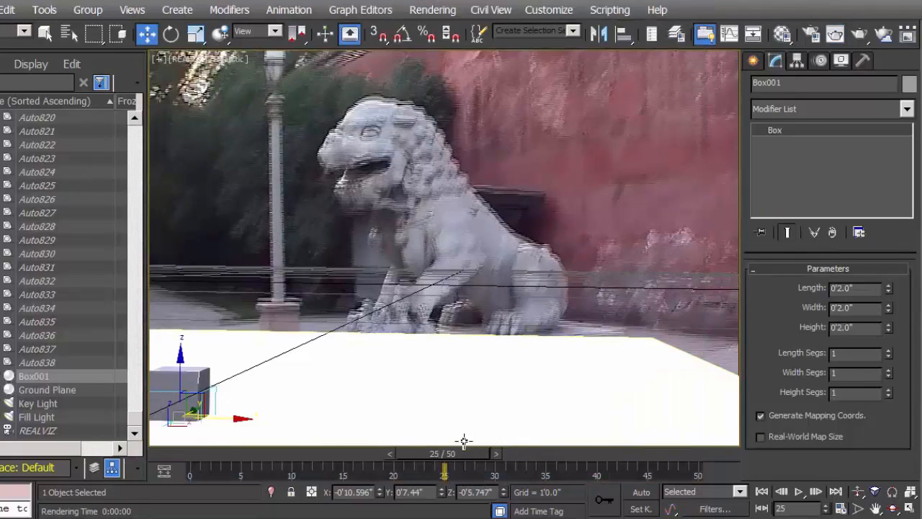
Go to frame 31 and render the camera view to check the box's blur in a sharper part of the footage
drag(462, 453, 522, 455)
key(w)
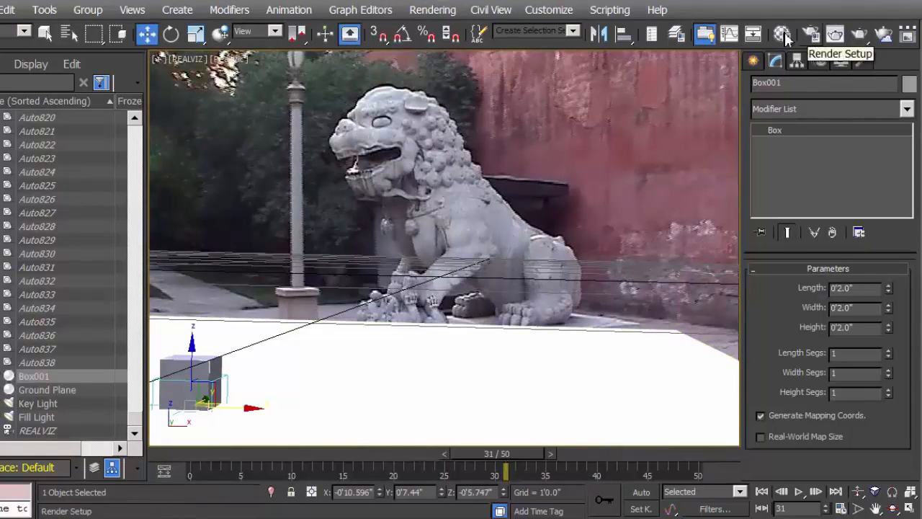
click(861, 36)
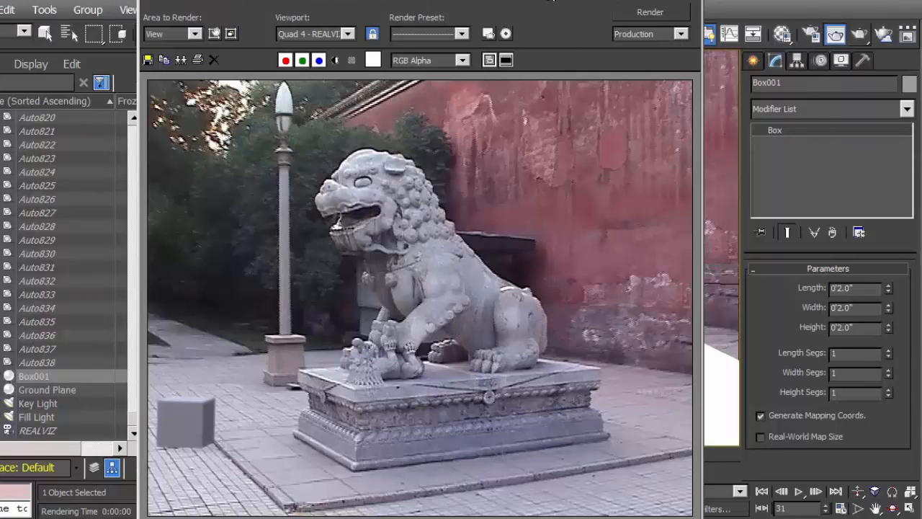
drag(553, 2, 547, 0)
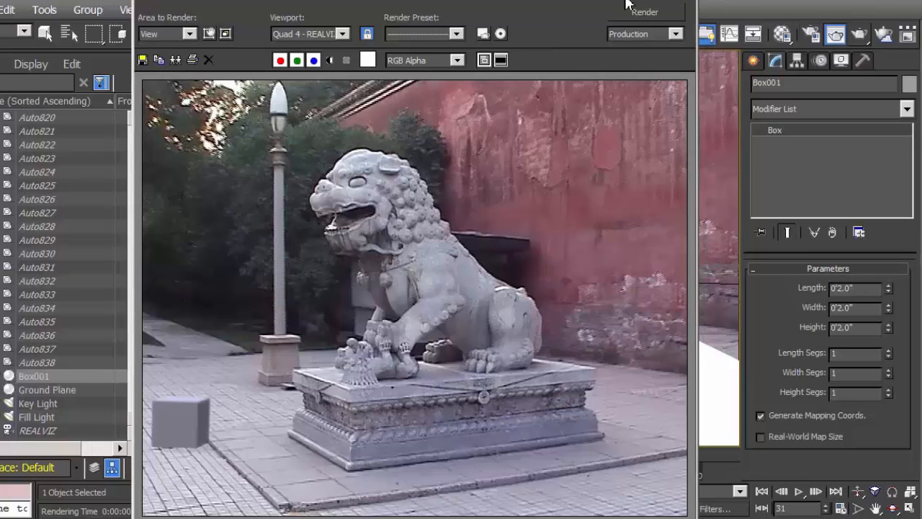
click(689, 3)
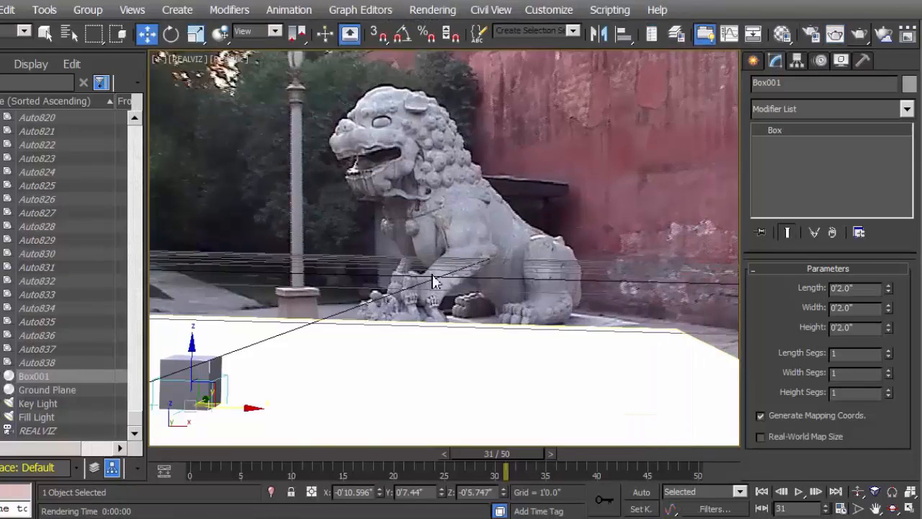
Fine-tune the box's motion blur multiplier in its object properties and render frame 31 again
right_click(202, 375)
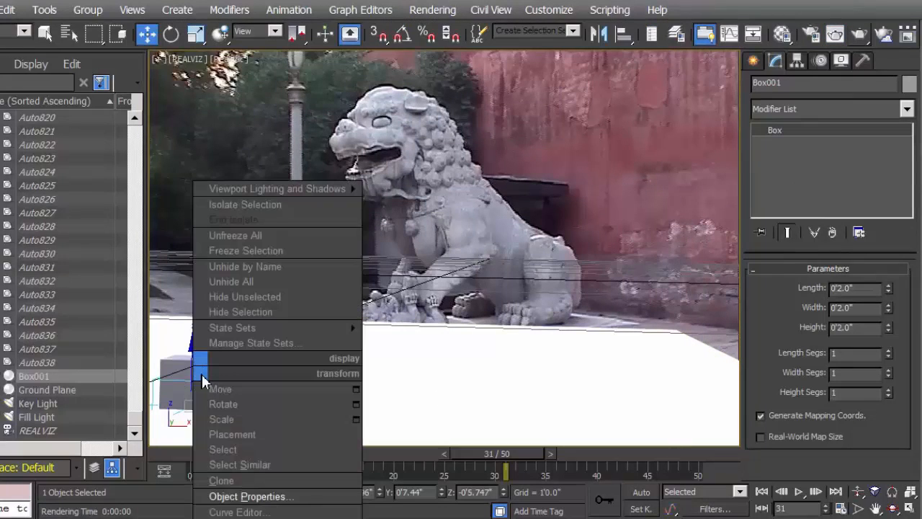
click(245, 496)
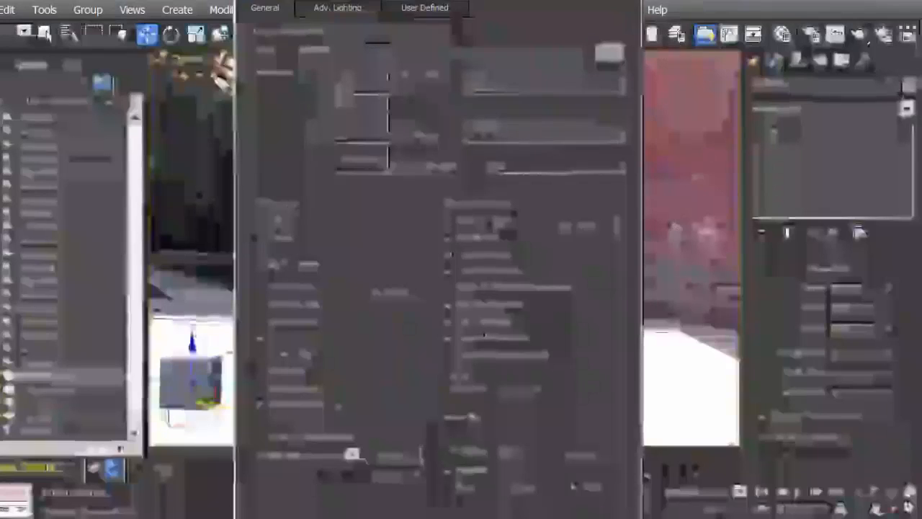
click(585, 517)
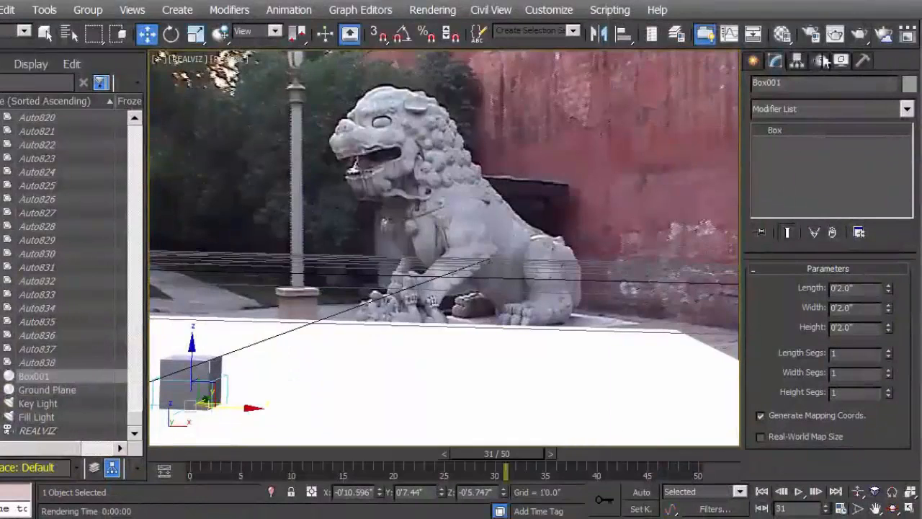
click(864, 38)
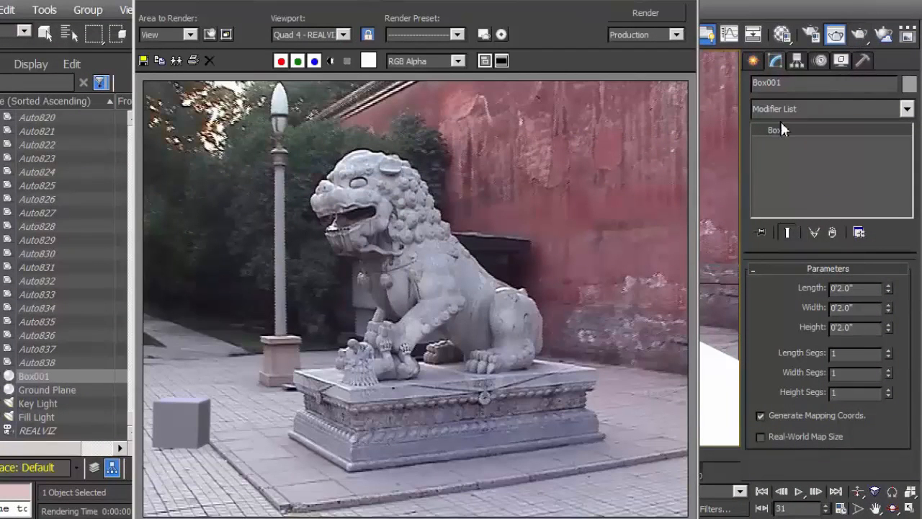
click(690, 3)
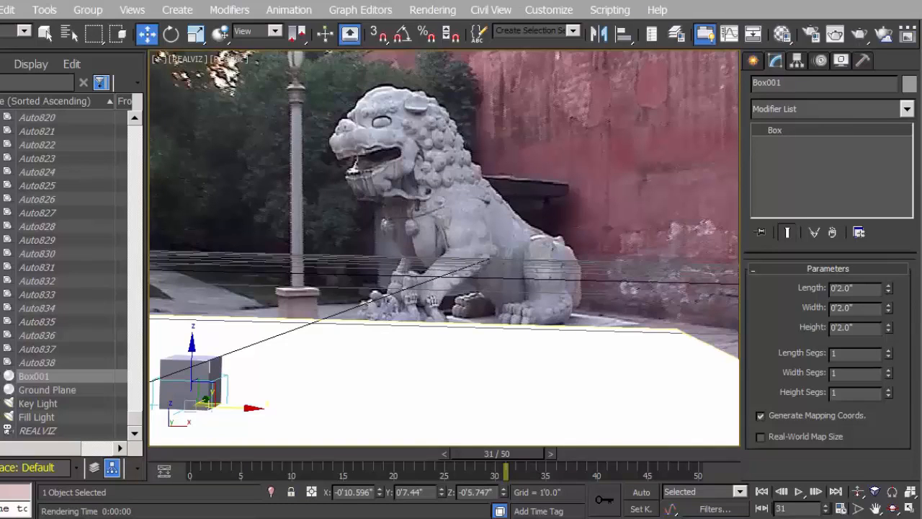
Set the render's time output to the active time segment, frames 0 to 50, in Render Setup
click(435, 10)
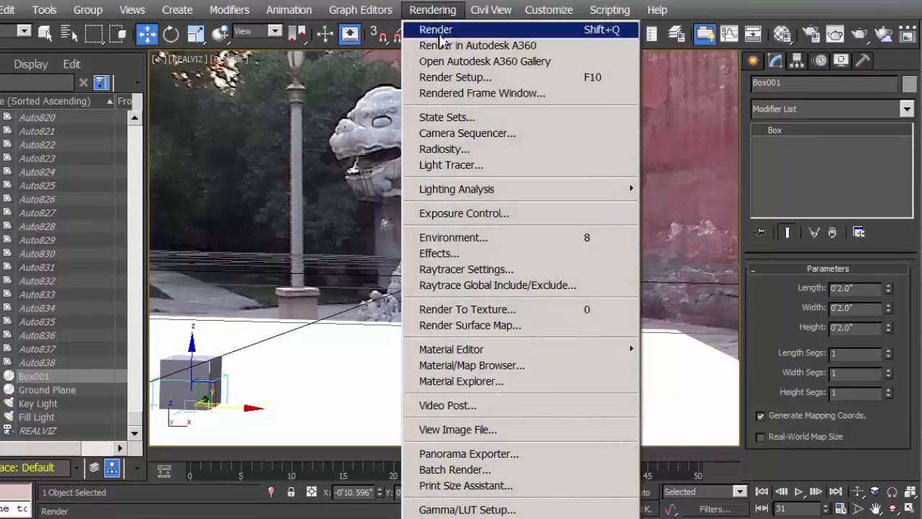
click(452, 77)
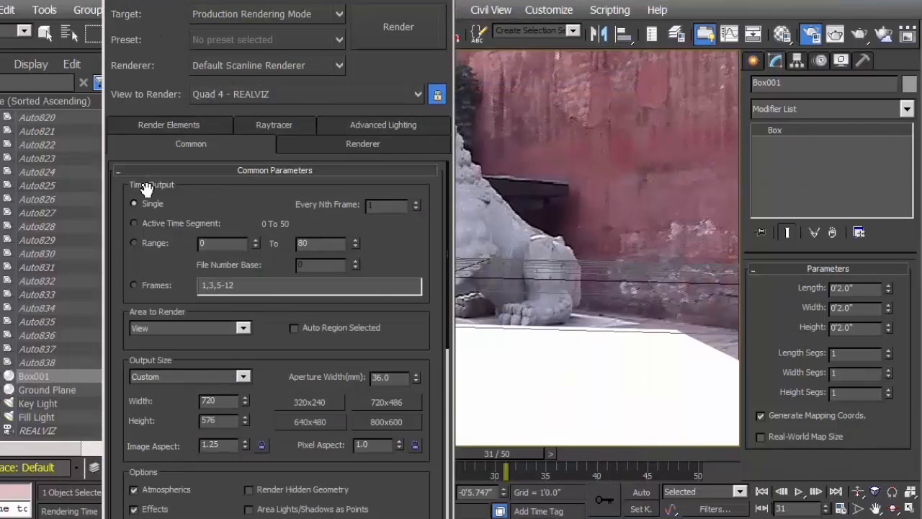
click(134, 224)
Open the render output file browser and go to the Mote_Basics folder on the 30GB DRIVE (F:)
scroll(416, 264, down, 8)
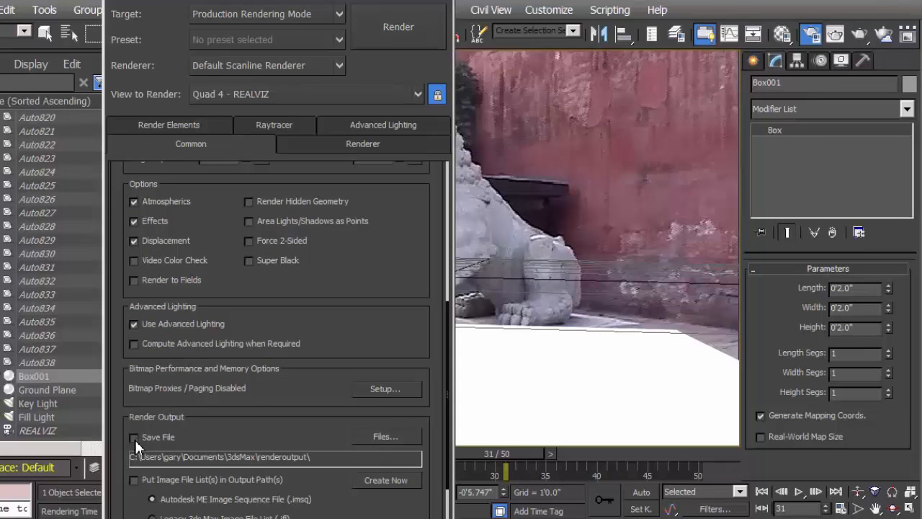
click(385, 436)
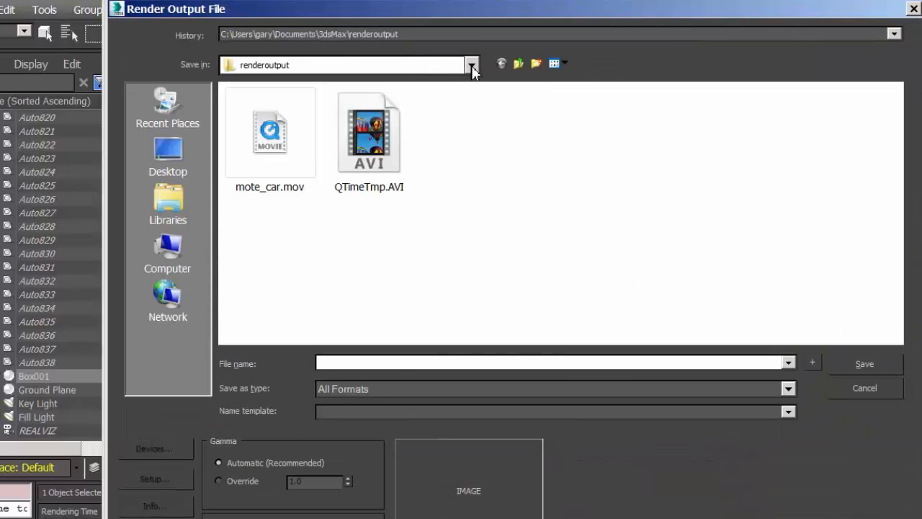
click(169, 265)
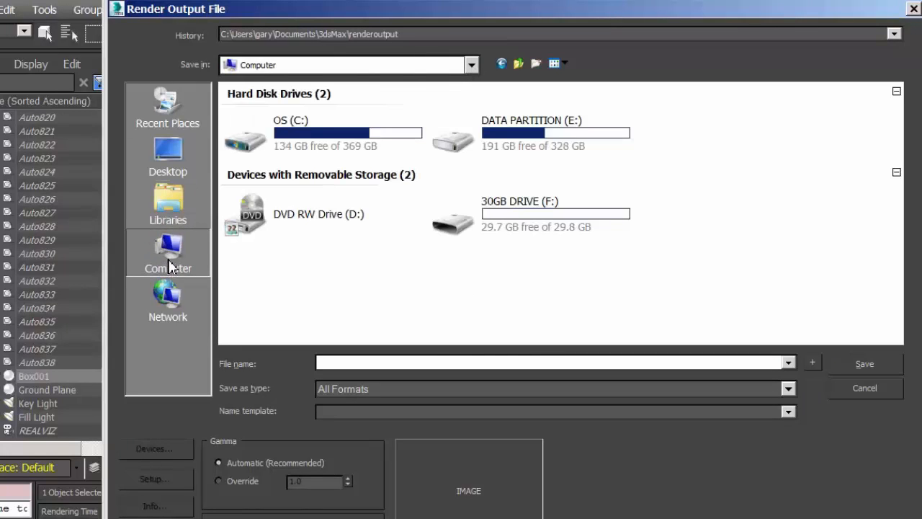
double_click(460, 224)
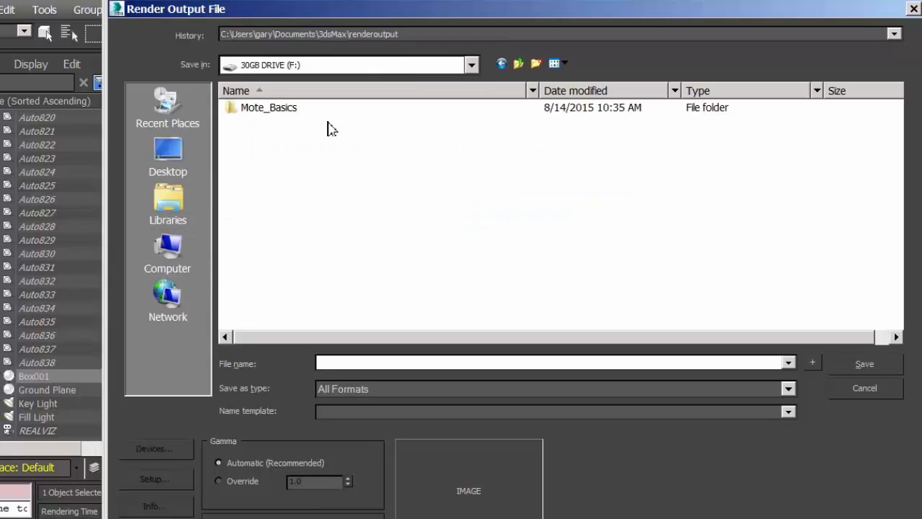
double_click(252, 110)
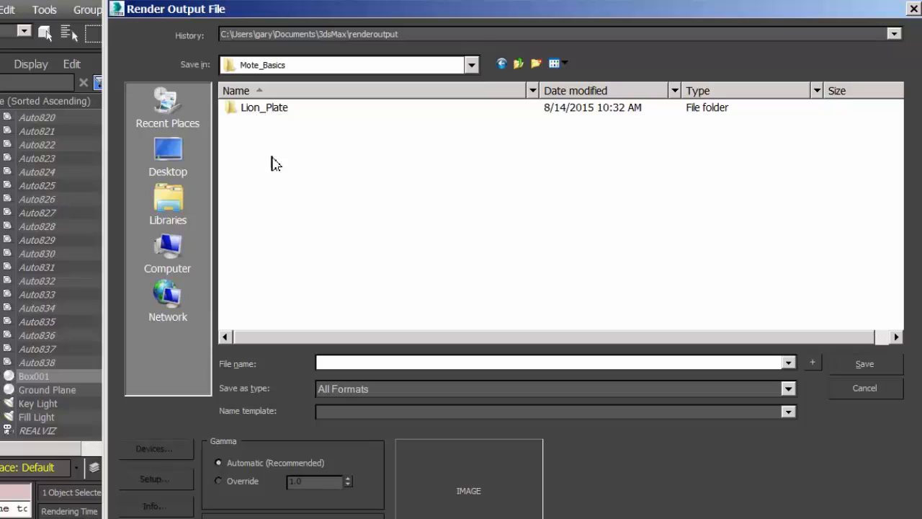
Name the render output mote_basics, set its type to AVI File (*.avi) and save it to bring up the compression setup
click(344, 363)
text(M)
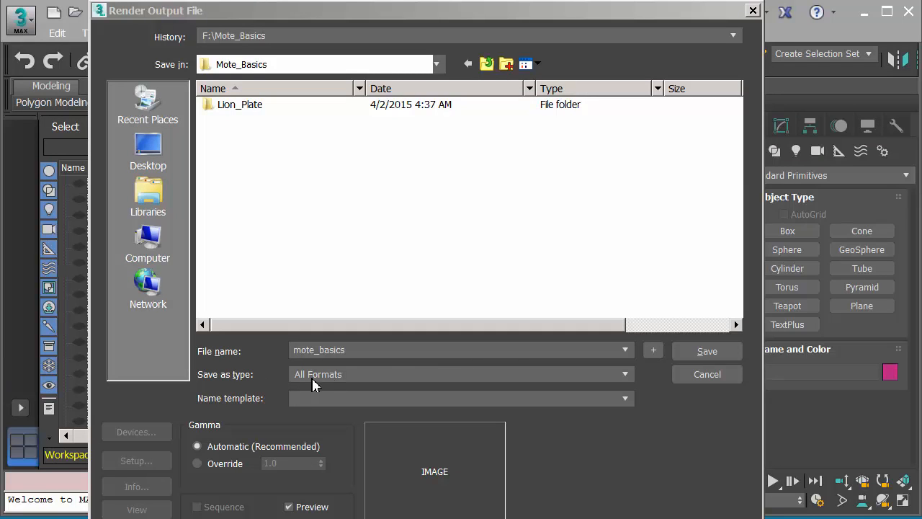
click(625, 374)
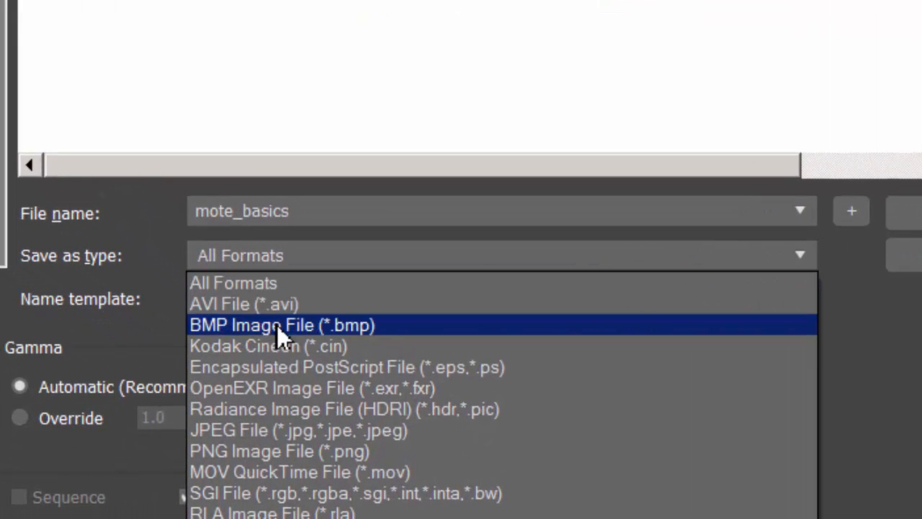
click(240, 308)
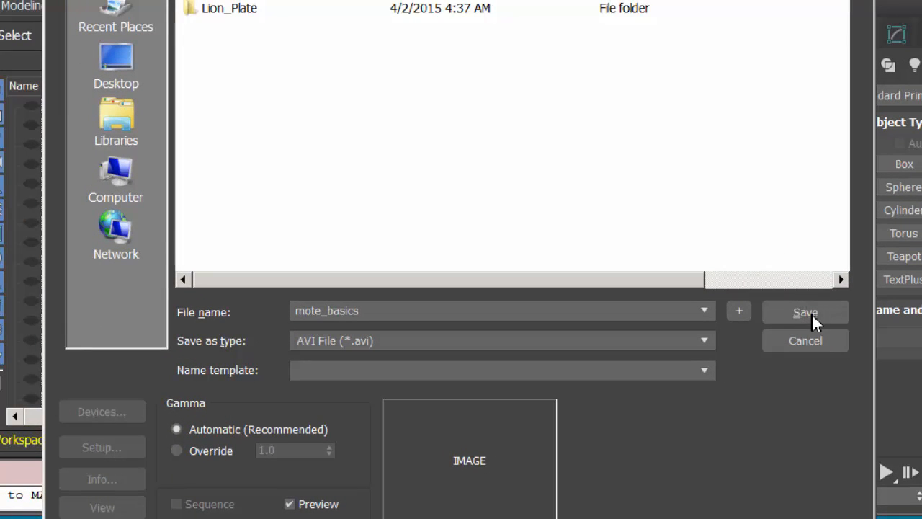
click(810, 320)
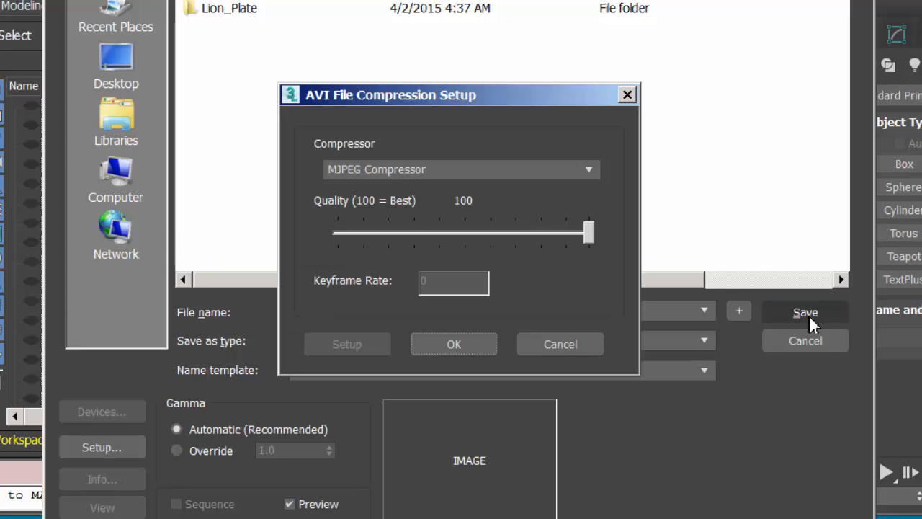
Set the AVI compression to MJPEG Compressor at quality 100 and accept the setup
drag(474, 108, 470, 86)
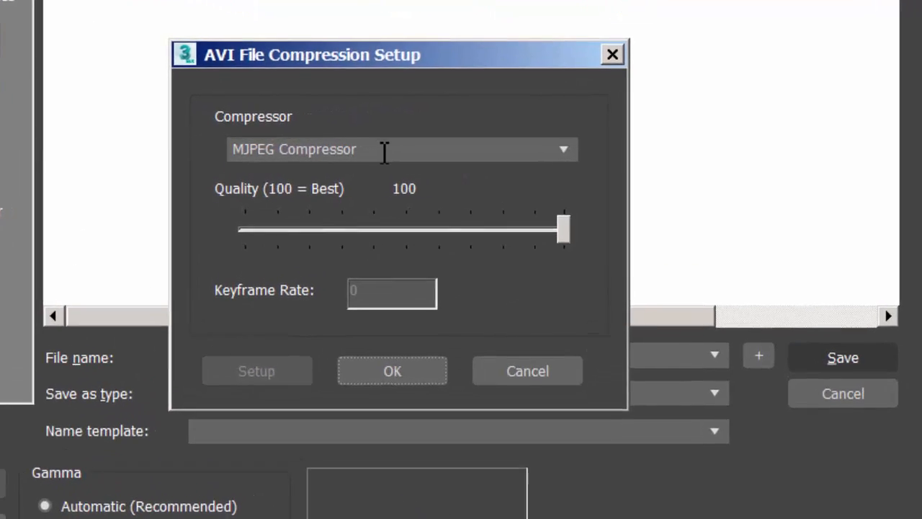
click(436, 152)
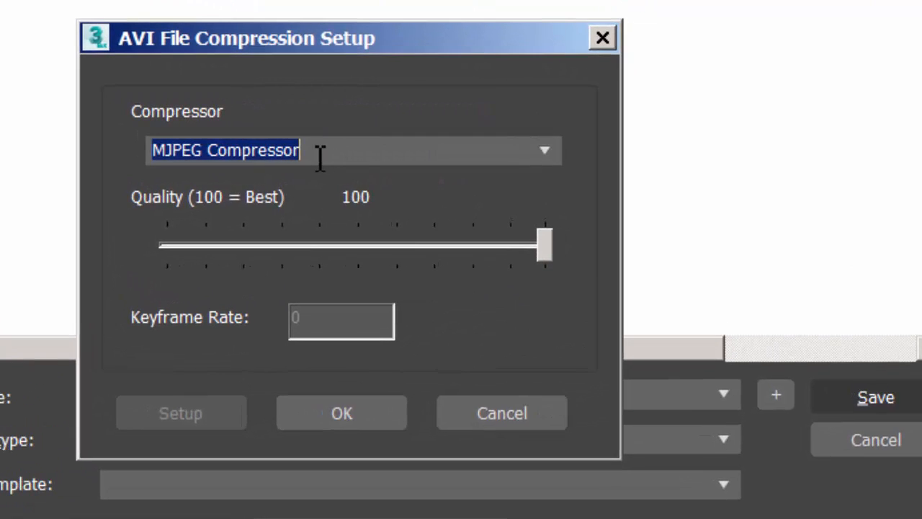
click(544, 153)
click(249, 180)
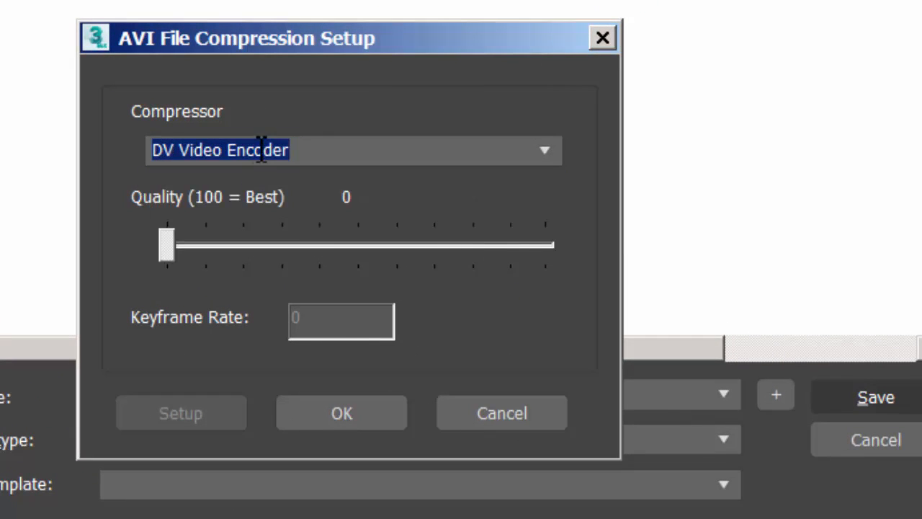
click(545, 152)
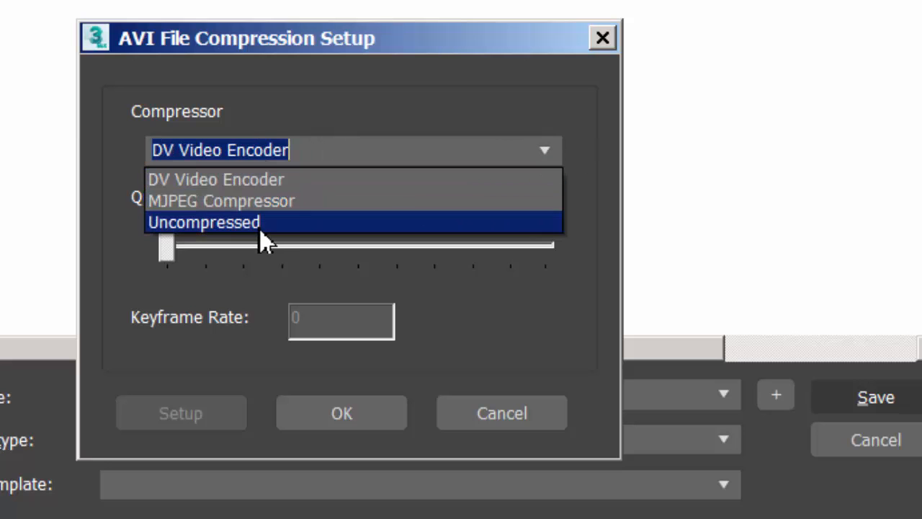
click(216, 204)
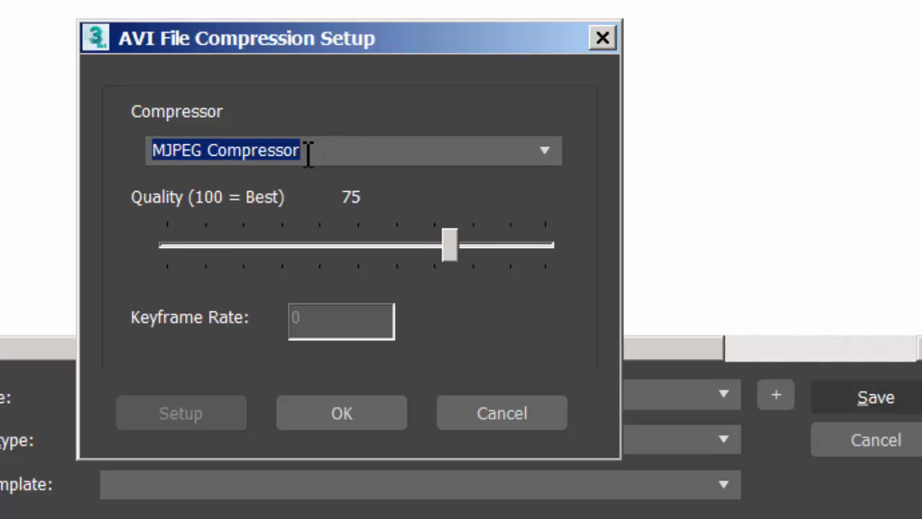
click(457, 251)
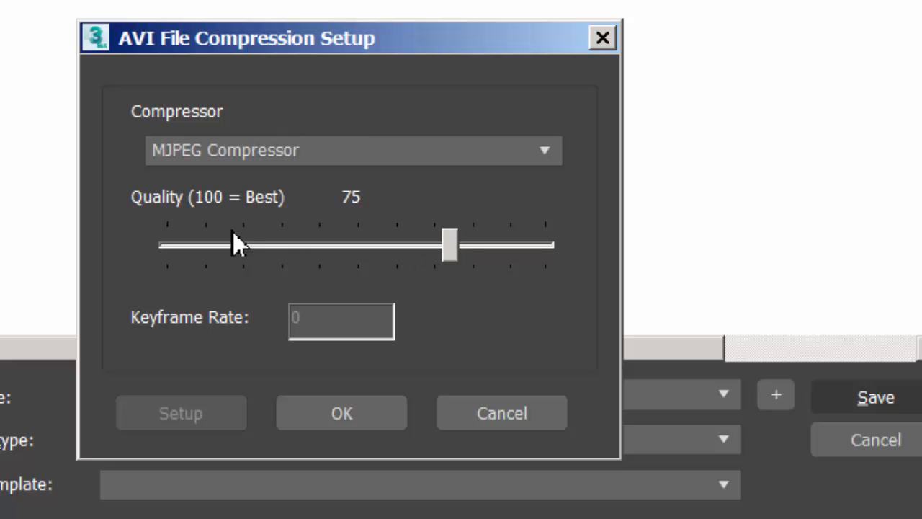
drag(450, 249, 567, 263)
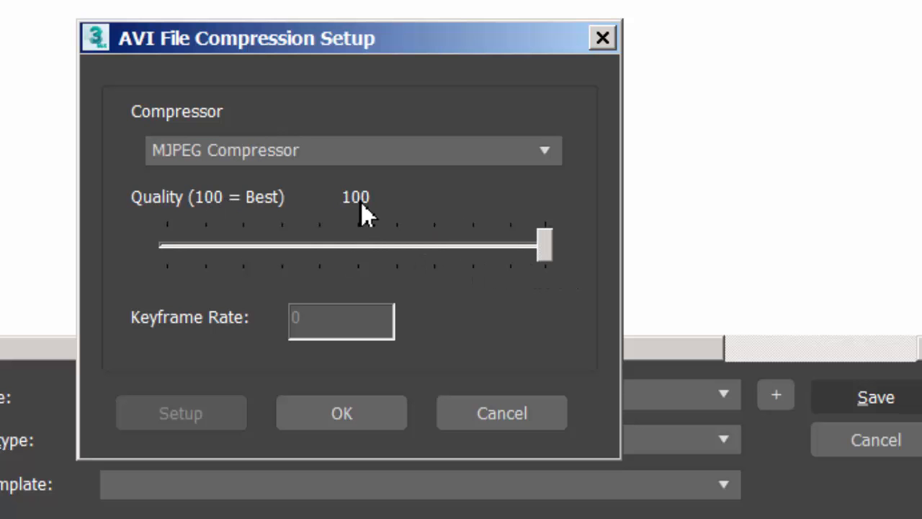
click(372, 424)
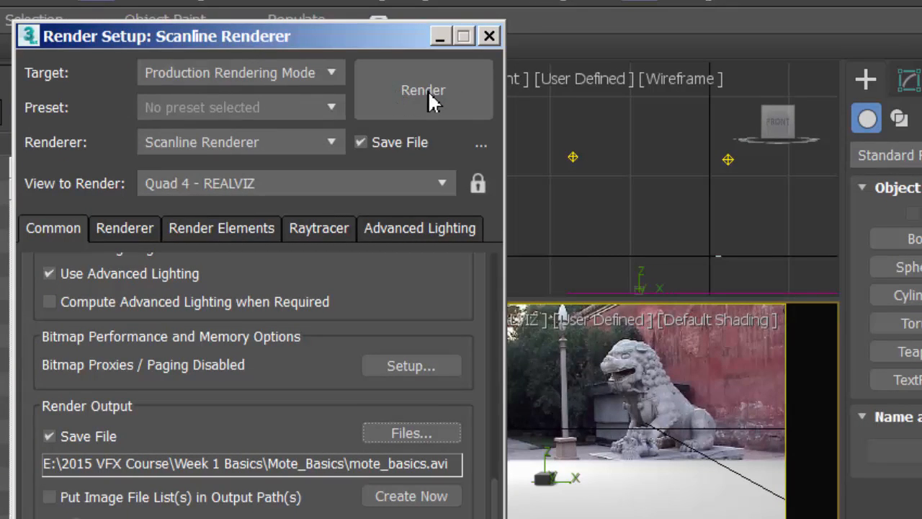
Render the full animation to the AVI file, then close the rendered frame window and Render Setup
click(428, 91)
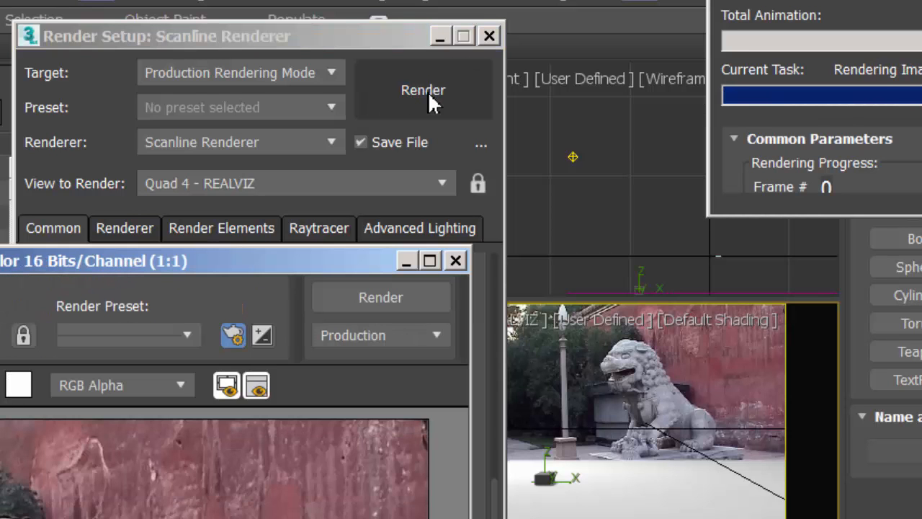
drag(306, 257, 547, 0)
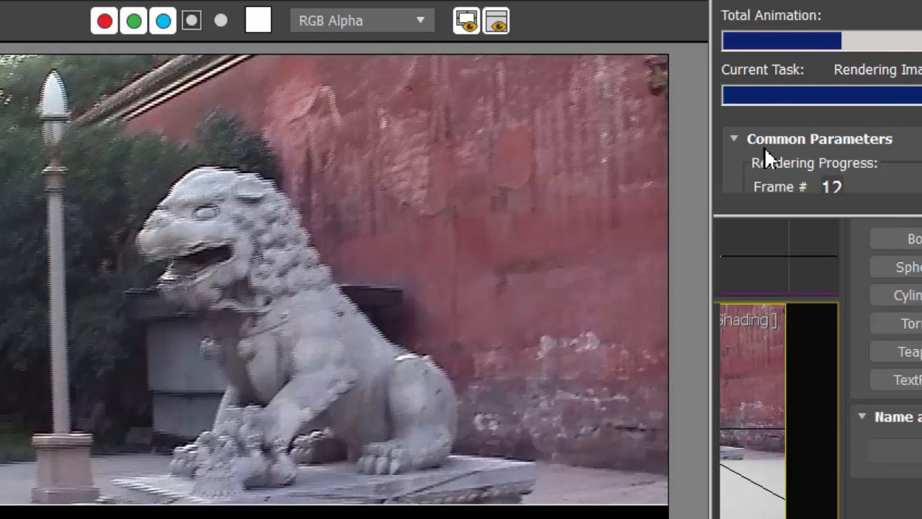
drag(882, 1, 685, 0)
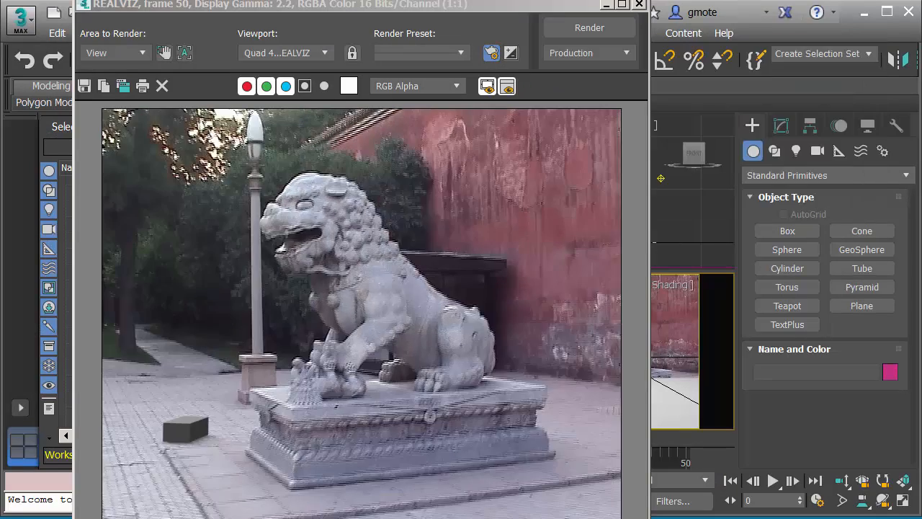
click(639, 5)
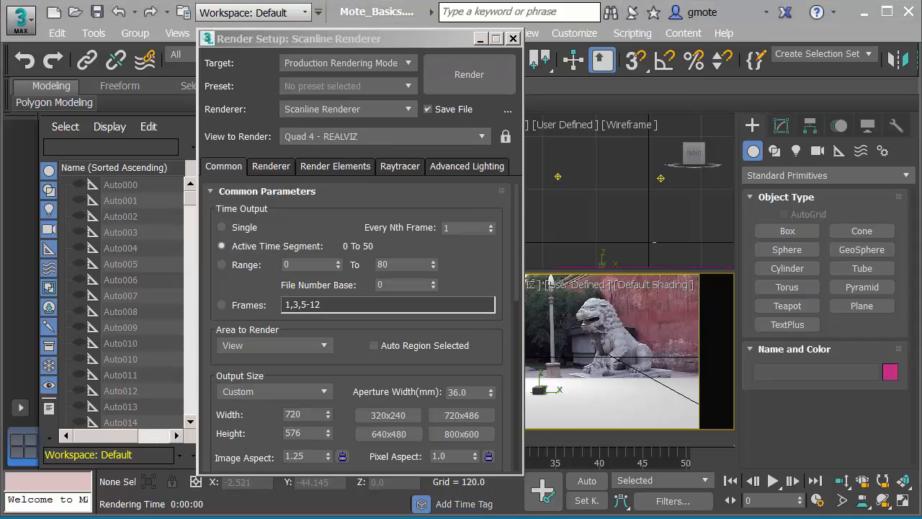
click(513, 38)
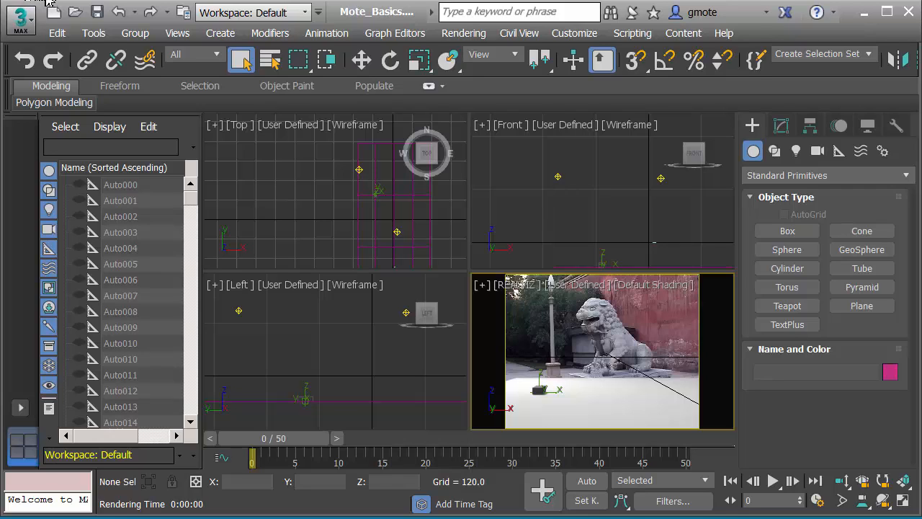
Save the scene as Mote_Basics.max in the Mote_Basics folder, replacing the existing file
click(22, 29)
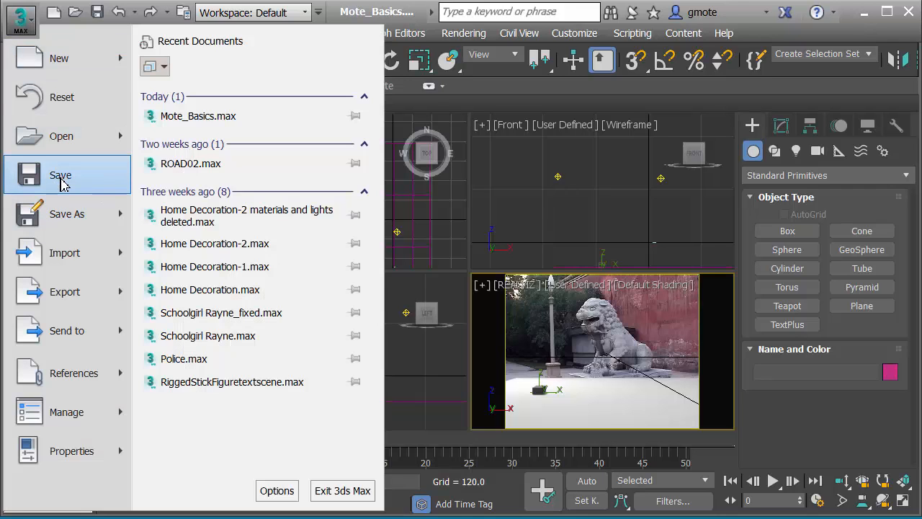
click(70, 218)
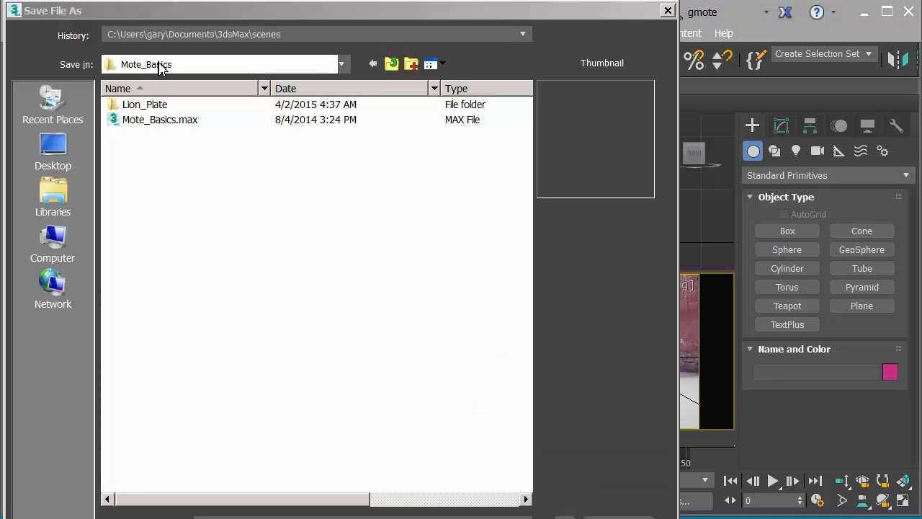
click(147, 121)
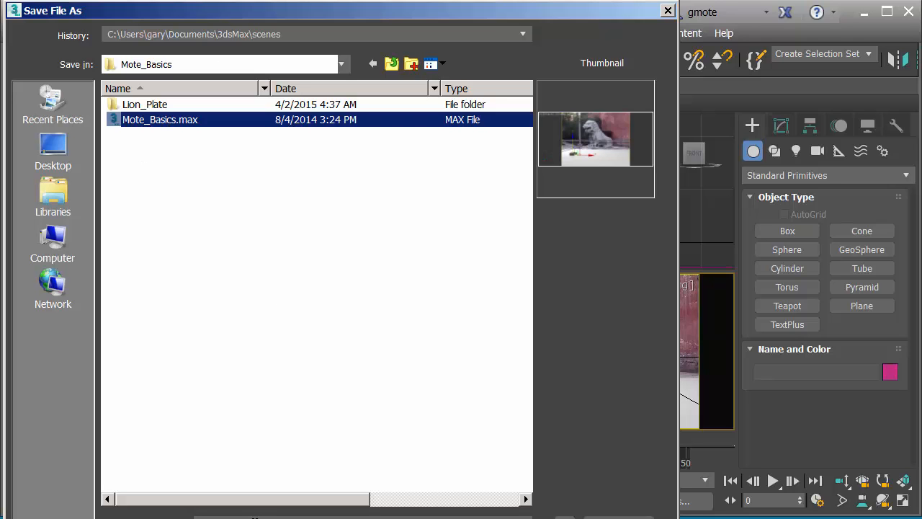
drag(393, 20, 394, 6)
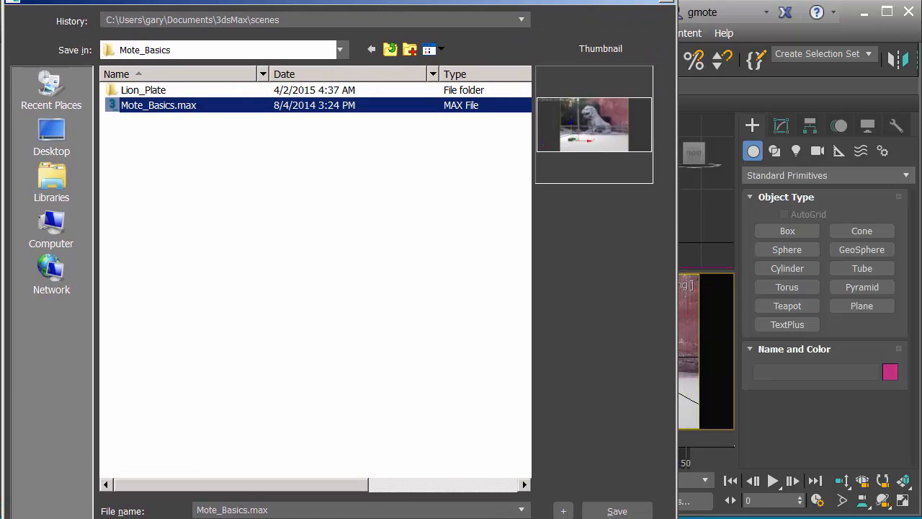
drag(249, 518, 251, 476)
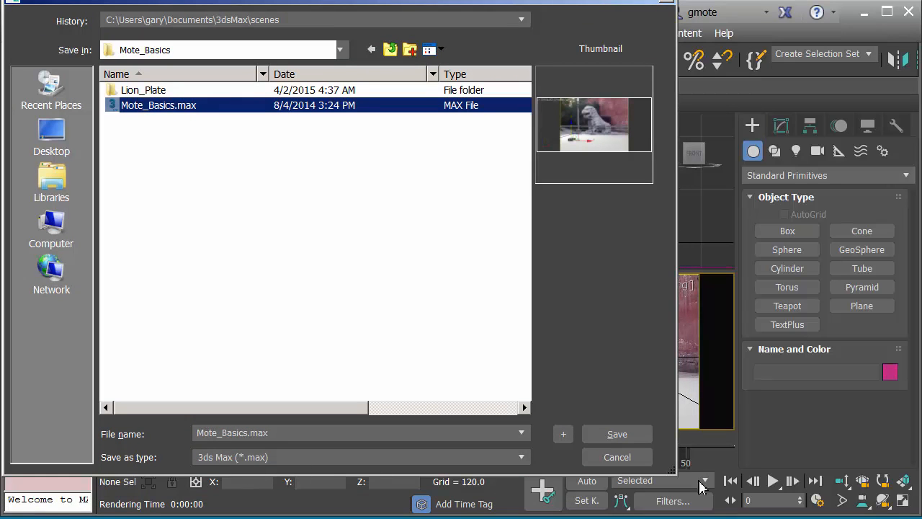
click(617, 434)
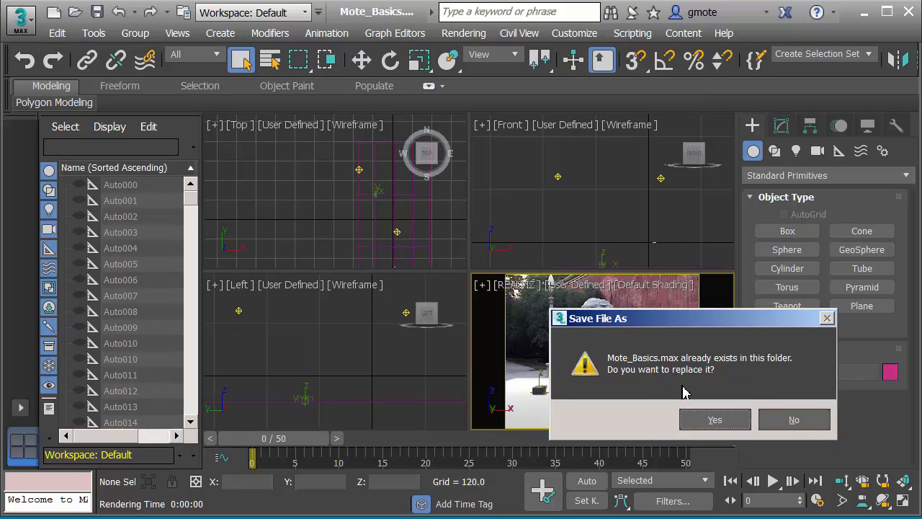
click(722, 421)
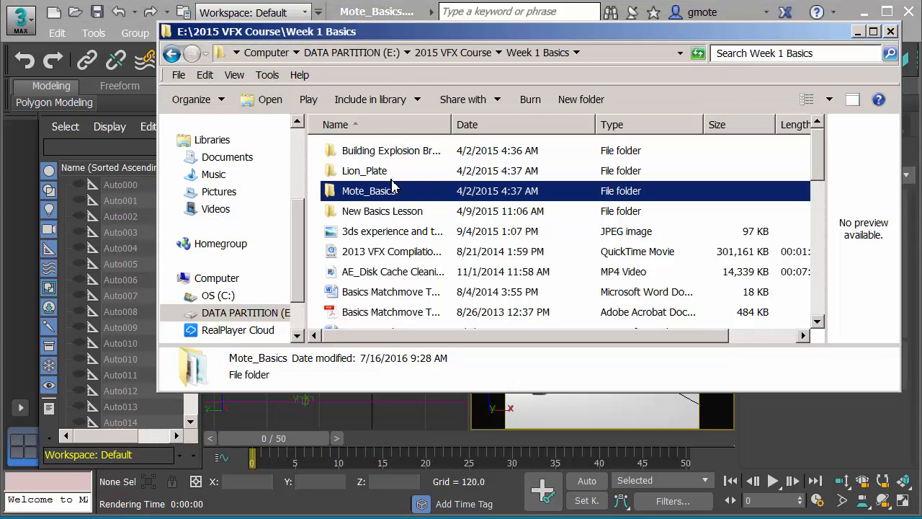
In Windows Explorer, open the Mote_Basics project folder and check it for the rendered mote_basics.avi
double_click(332, 199)
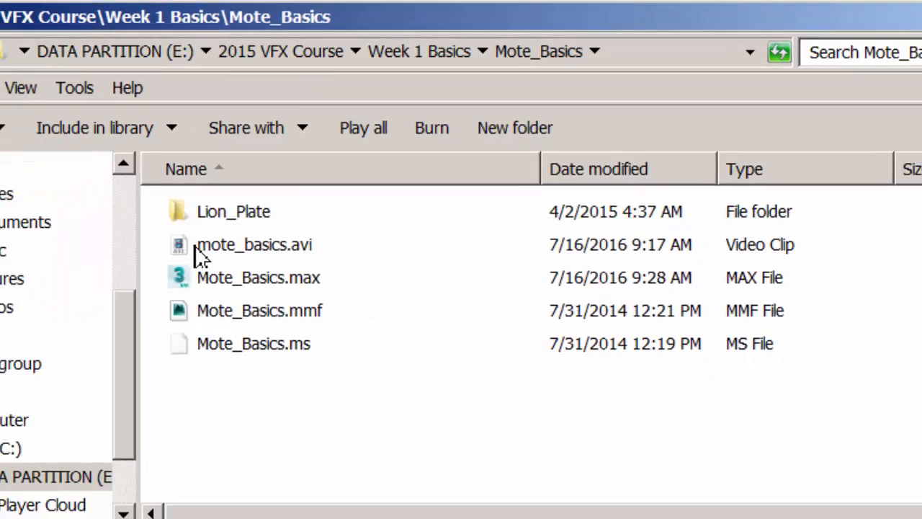
click(112, 300)
double_click(339, 186)
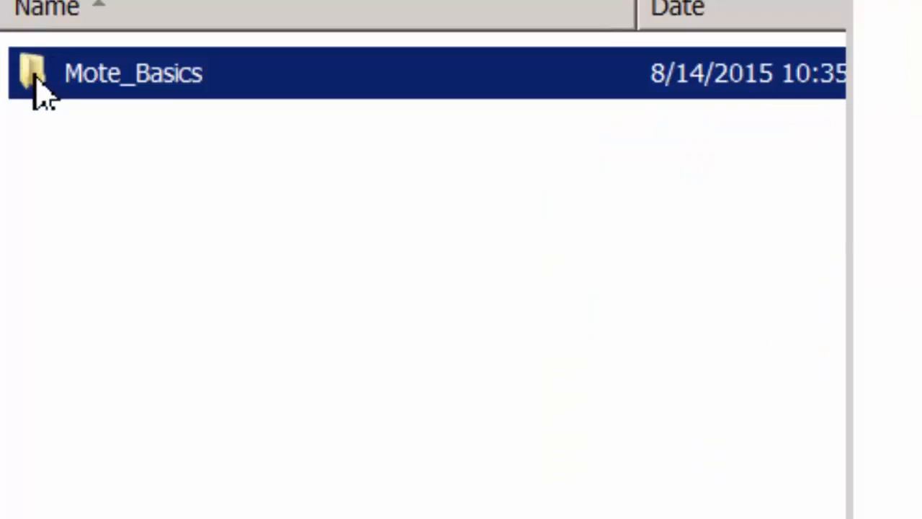
Compress the Mote_Basics folder on the F: drive into Mote_Basics.zip, keeping the default name, and select the archive
right_click(39, 93)
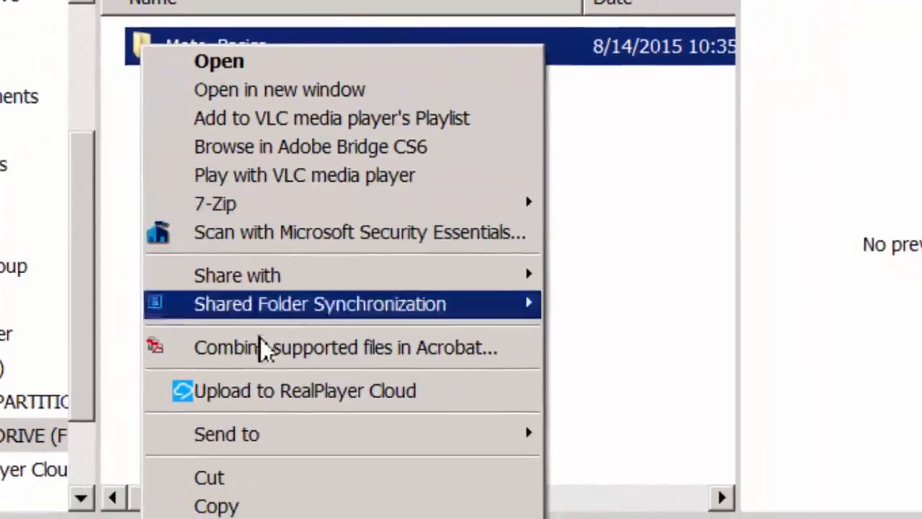
mouse_move(285, 443)
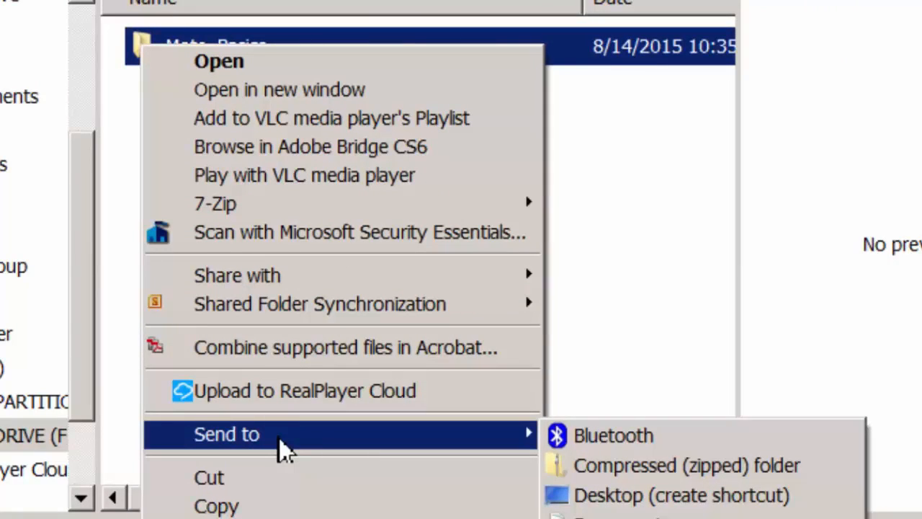
click(607, 473)
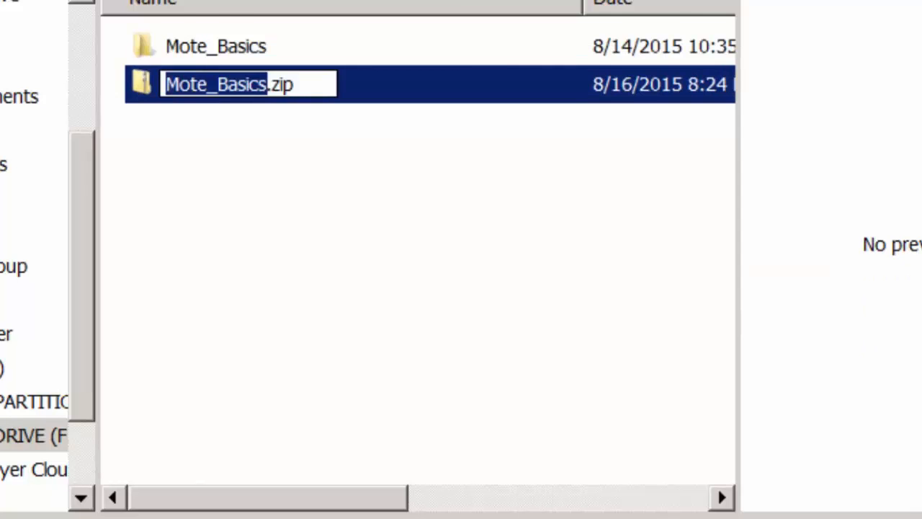
key(Return)
click(242, 169)
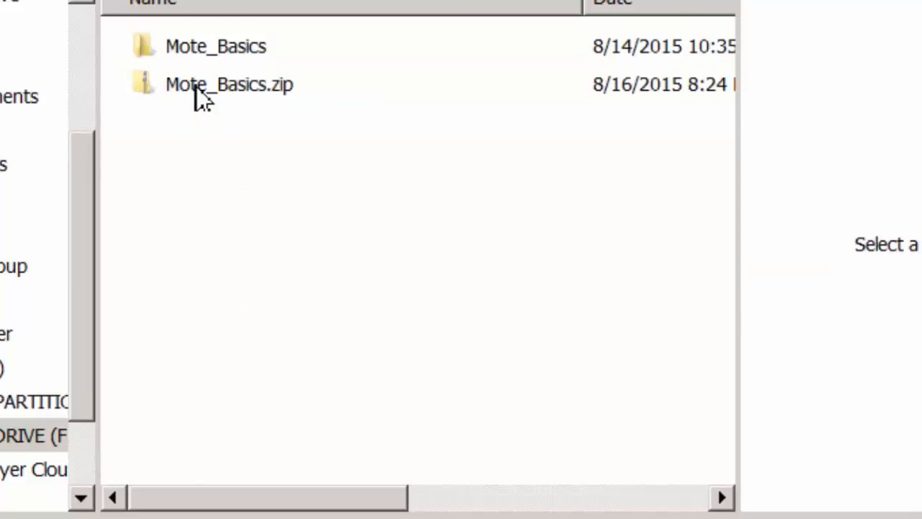
click(156, 90)
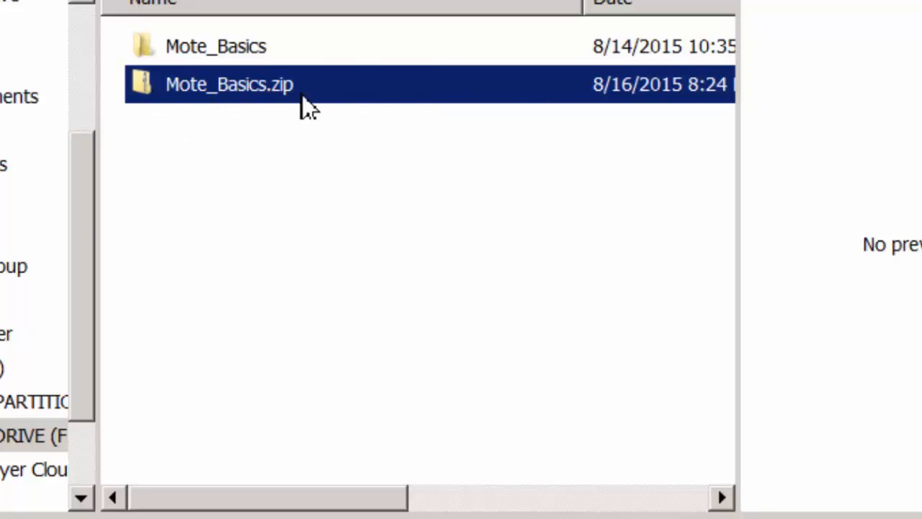
click(391, 199)
click(227, 85)
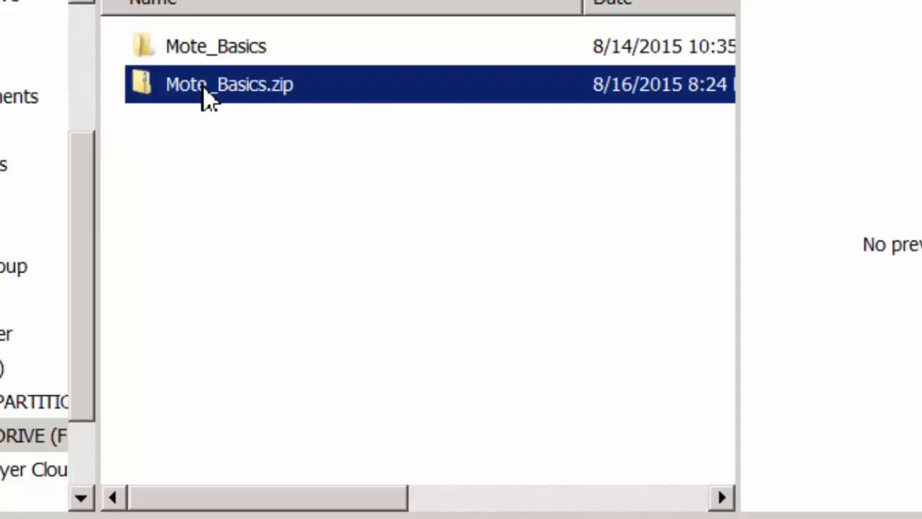